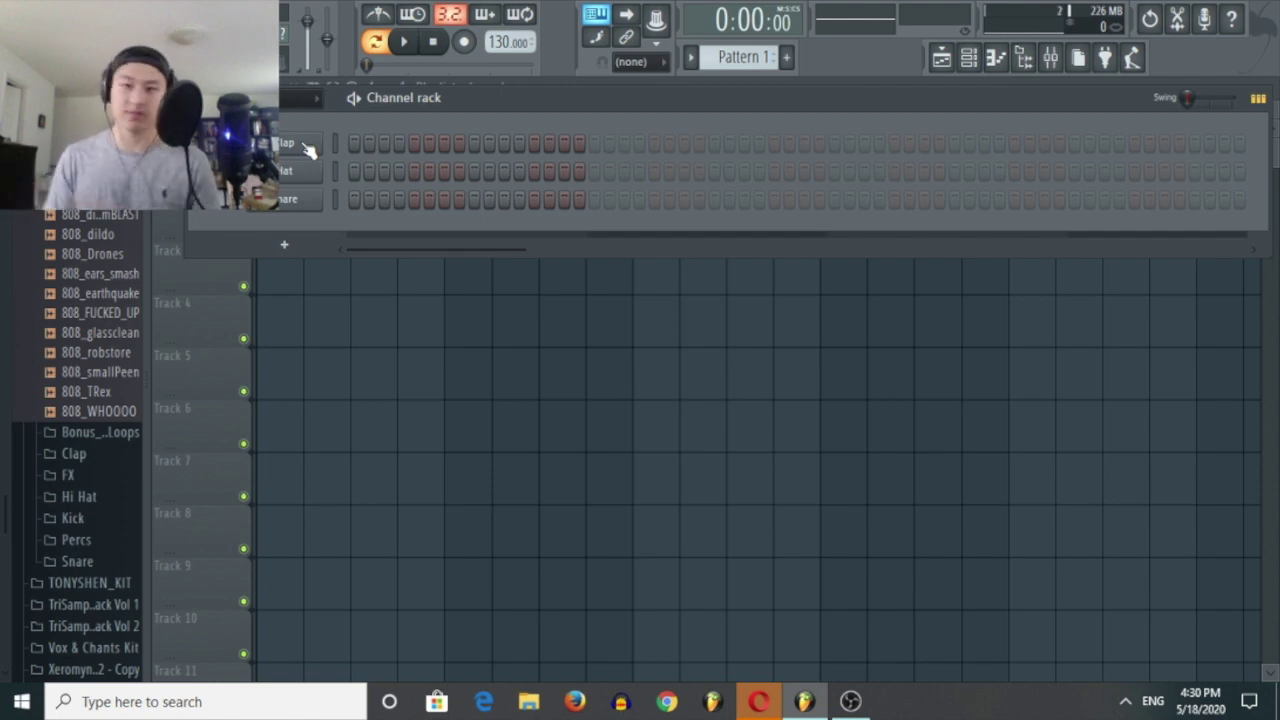
pyautogui.scroll(-5, 77, 450)
pyautogui.scroll(5, 77, 450)
pyautogui.scroll(-4, 77, 440)
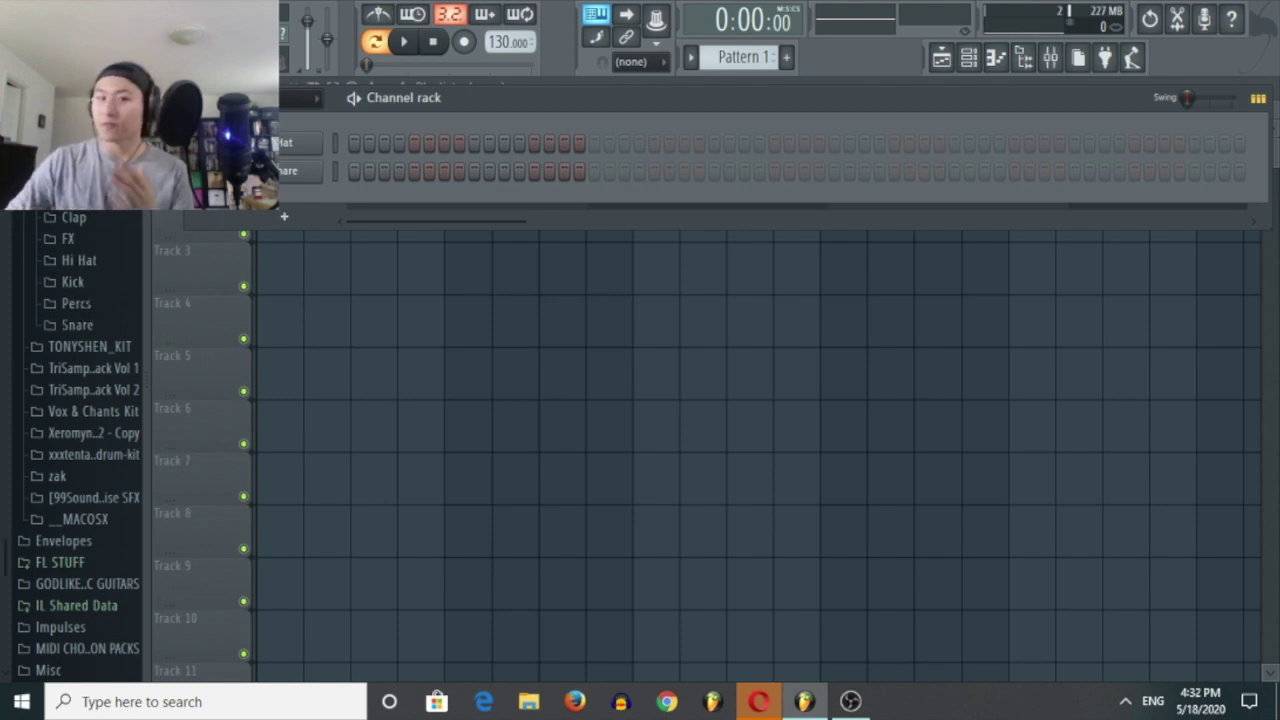
# Replace the Hat channel with the FL Keys instrument and open its piano roll.
pyautogui.rightClick(322, 142)
pyautogui.moveTo(376, 251)
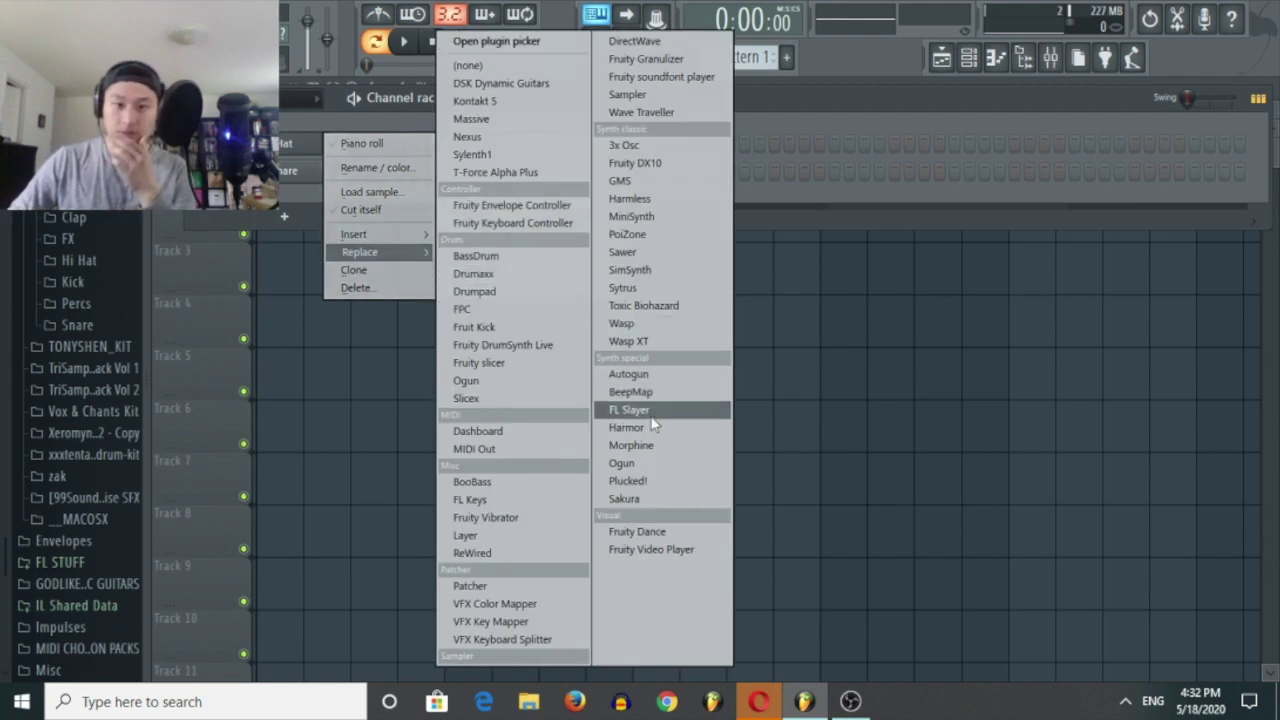
pyautogui.click(485, 501)
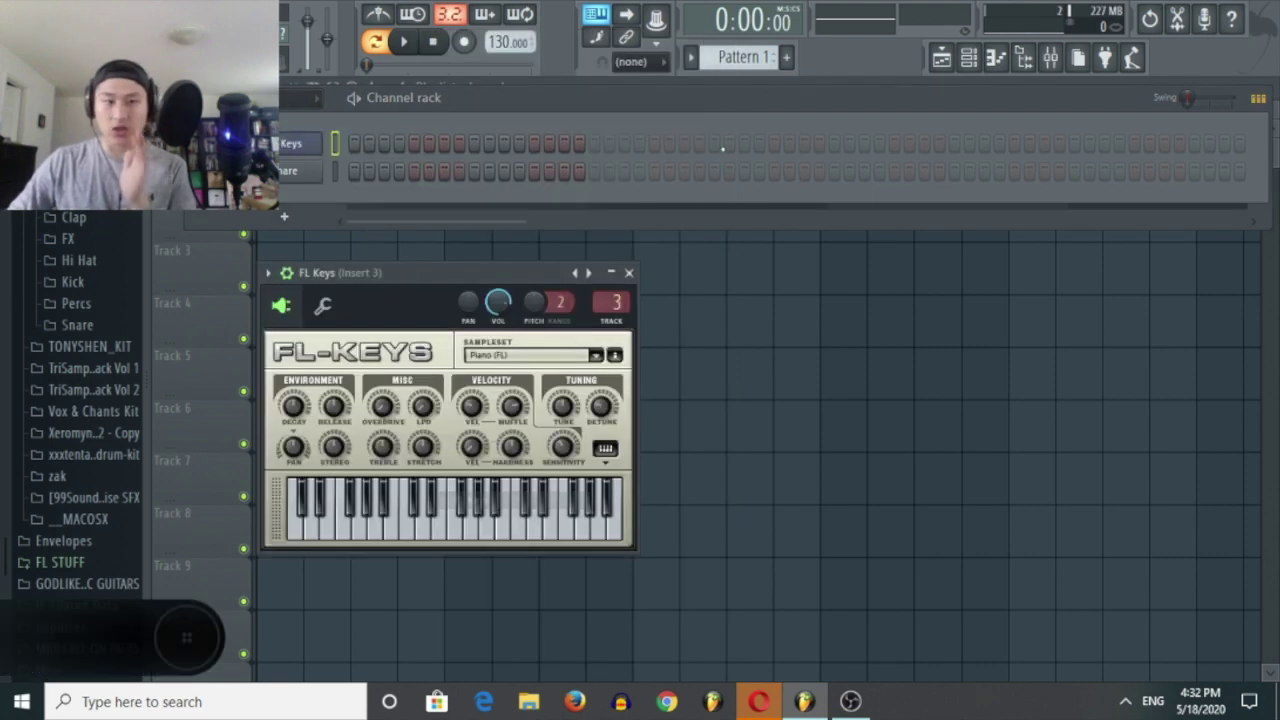
pyautogui.click(971, 61)
pyautogui.click(997, 58)
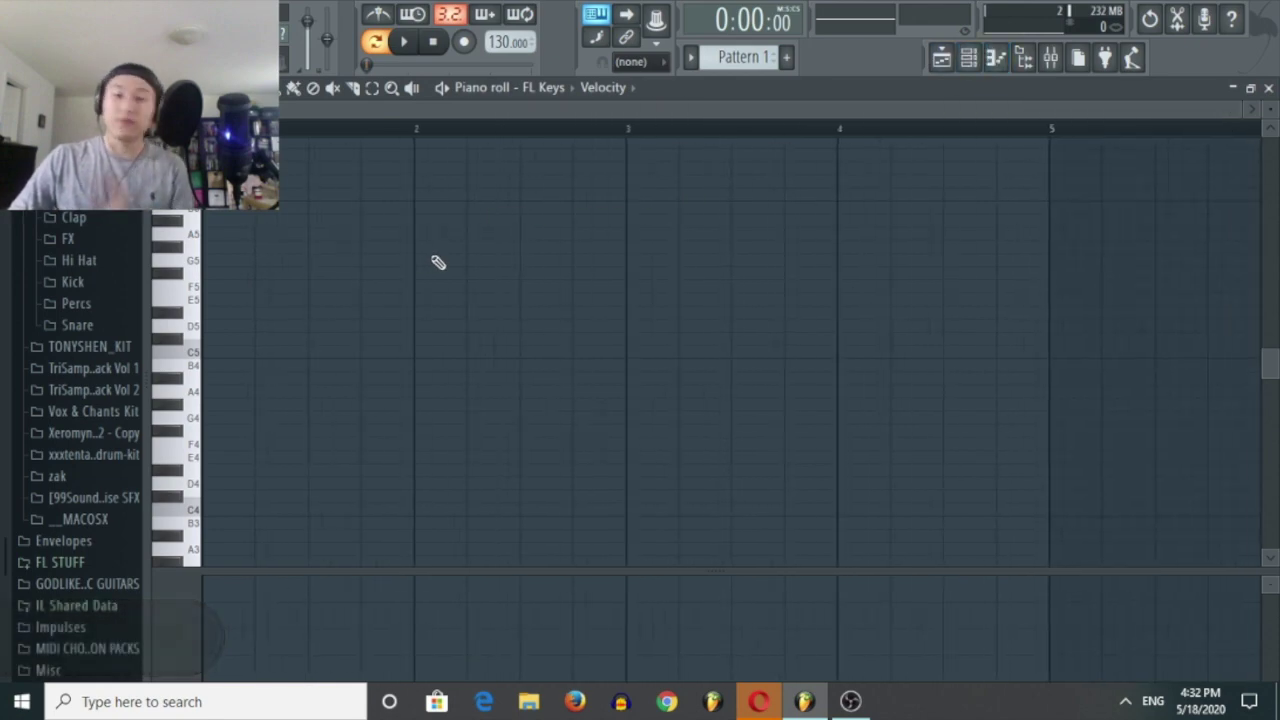
# Set the project tempo to 169 BPM.
pyautogui.scroll(3, 293, 286)
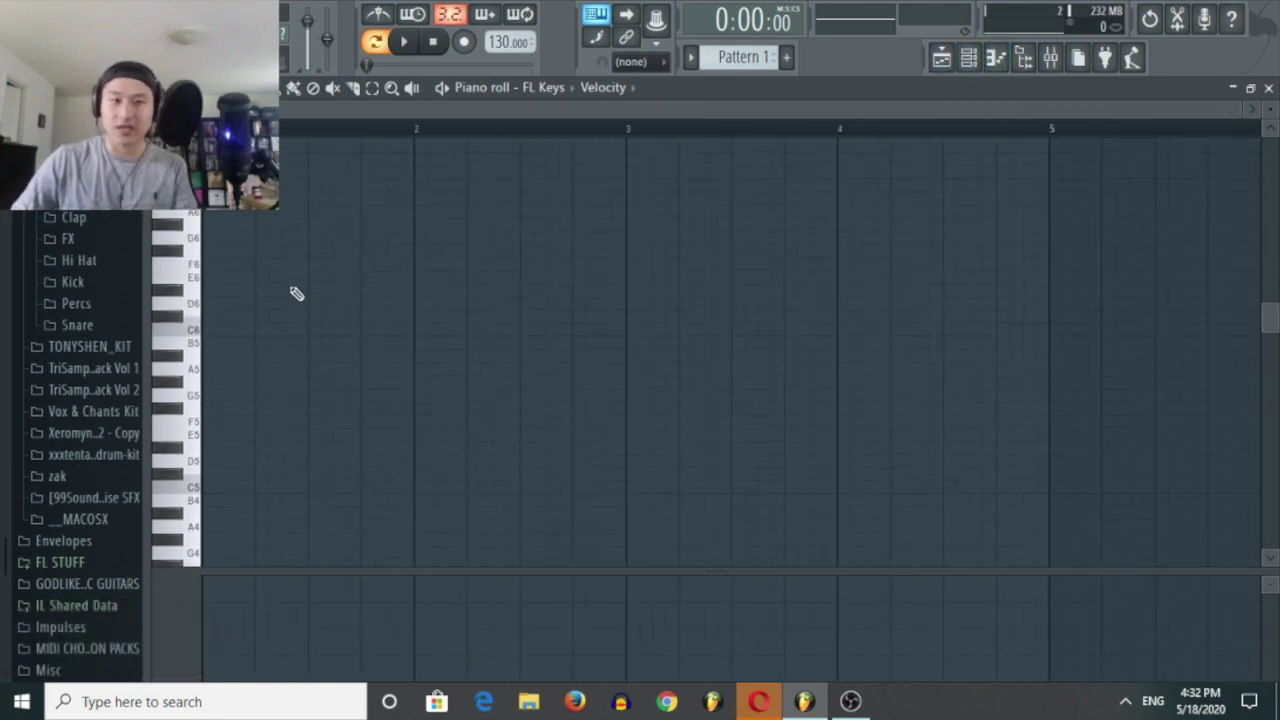
pyautogui.scroll(-1, 293, 285)
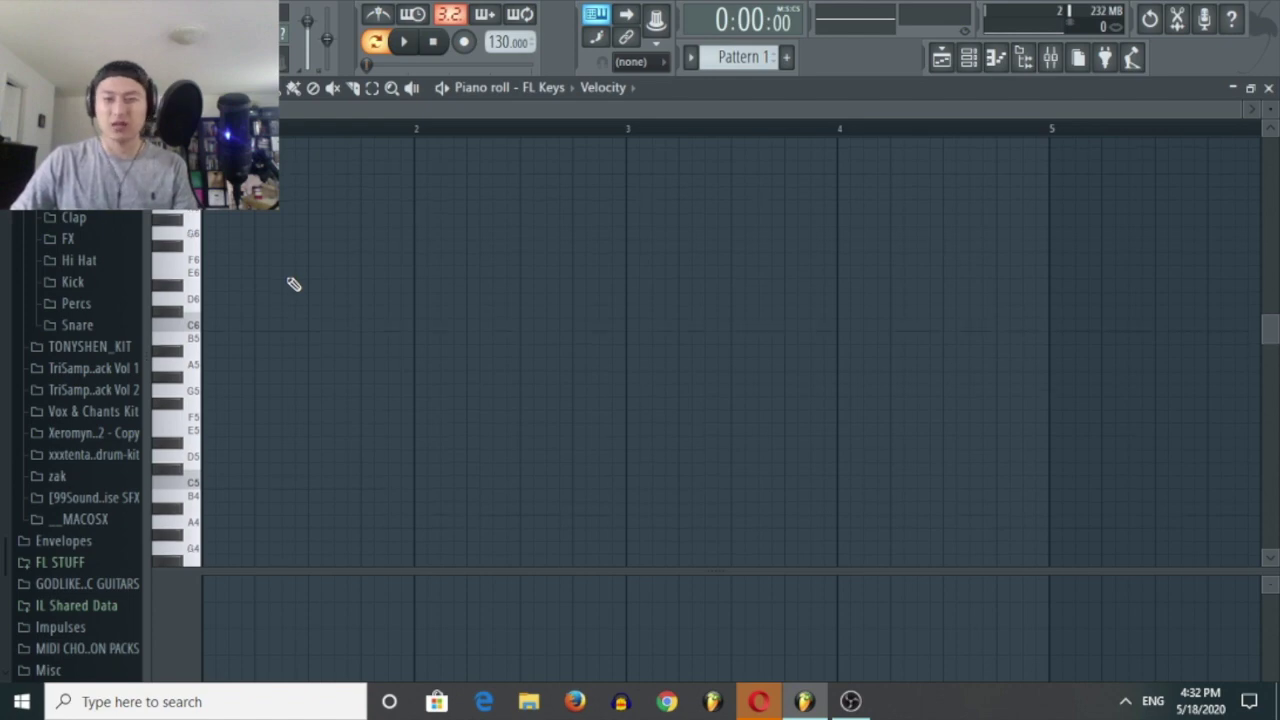
pyautogui.moveTo(1268, 331); pyautogui.dragTo(1268, 329)
pyautogui.scroll(1, 483, 295)
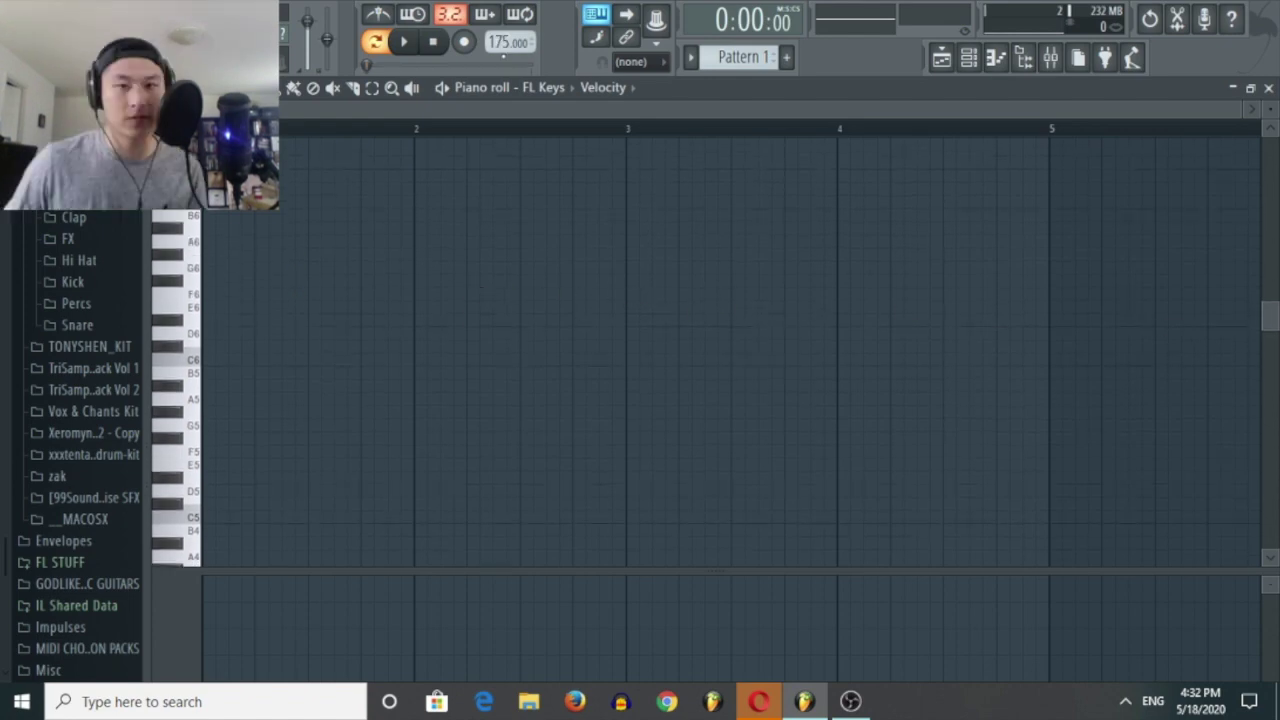
pyautogui.moveTo(507, 42); pyautogui.dragTo(507, 15)
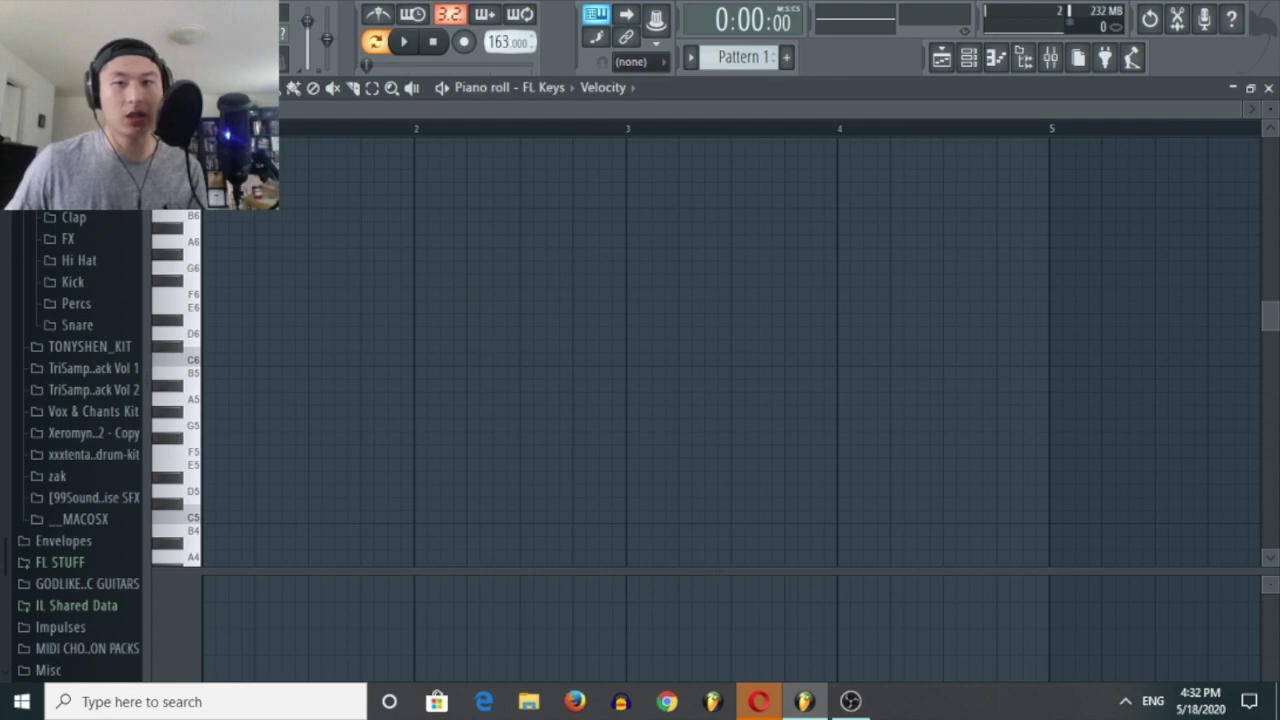
pyautogui.moveTo(507, 42); pyautogui.dragTo(507, 38)
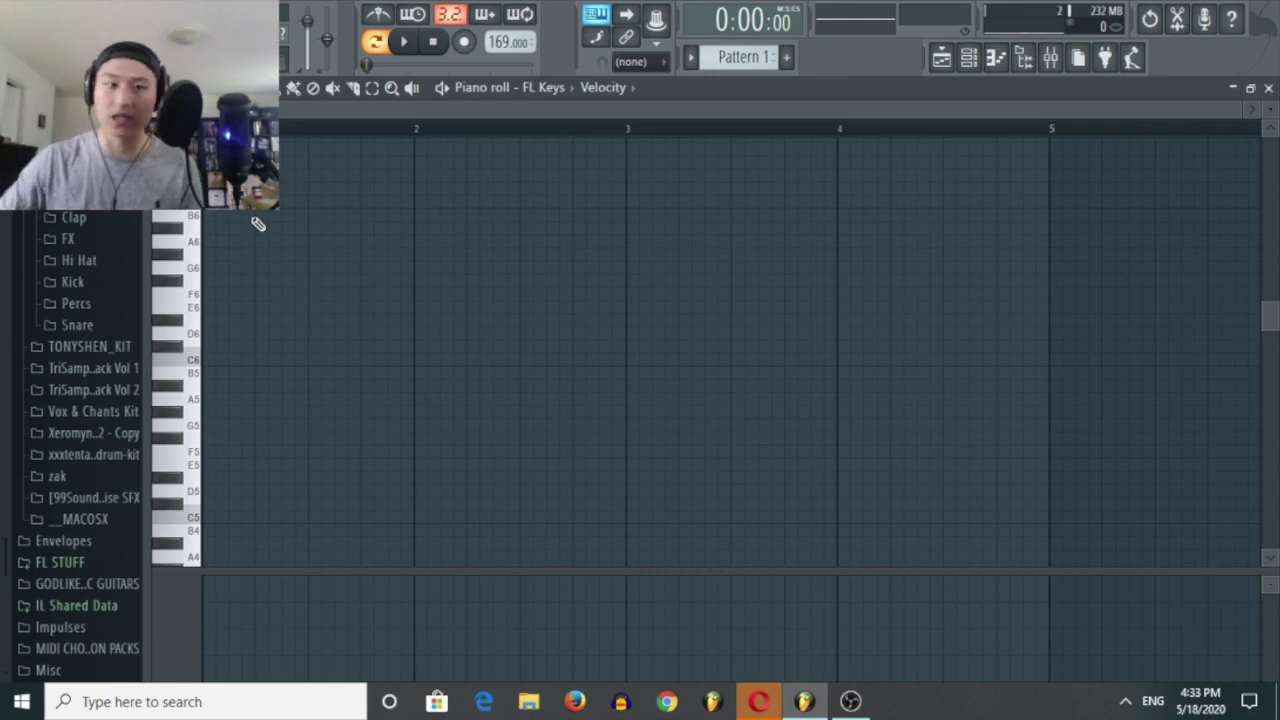
# Place consecutive half-beat notes C7, B6 and G6 from the start of bar 1 and play them back.
pyautogui.click(216, 204)
pyautogui.click(240, 214)
pyautogui.click(258, 292)
pyautogui.moveTo(258, 290); pyautogui.dragTo(258, 267)
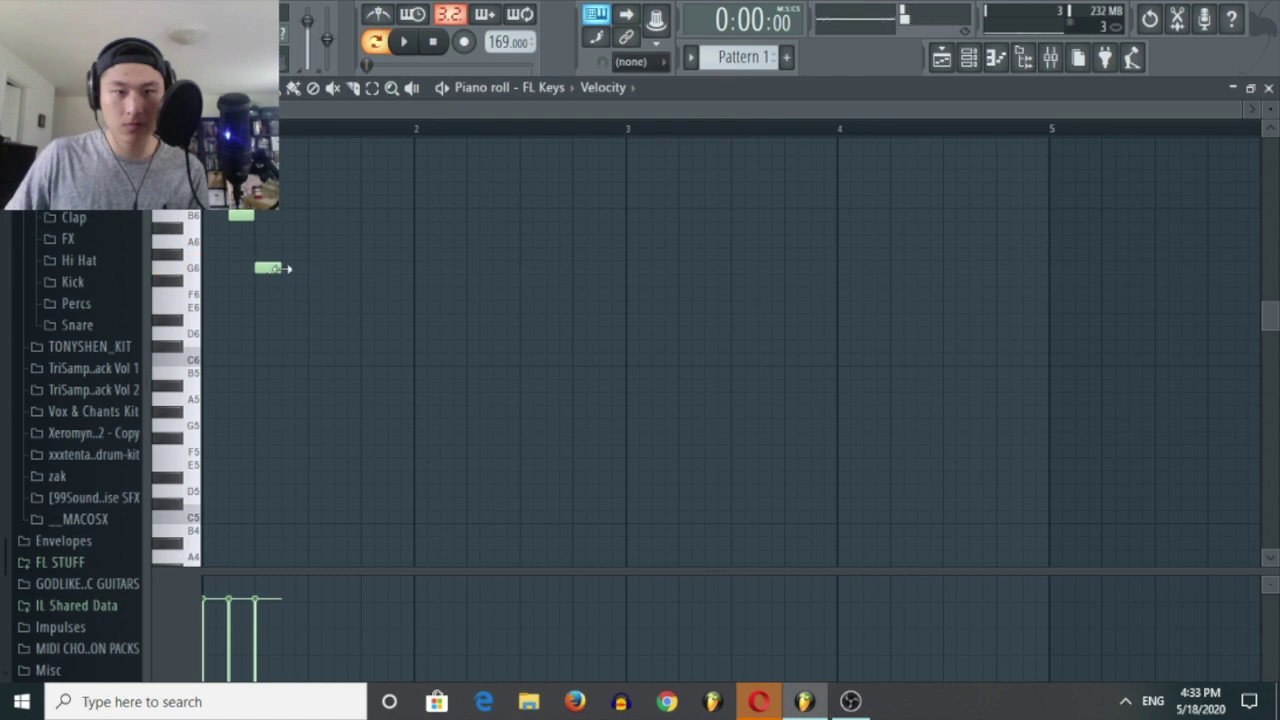
pyautogui.press('space')
pyautogui.press('space')
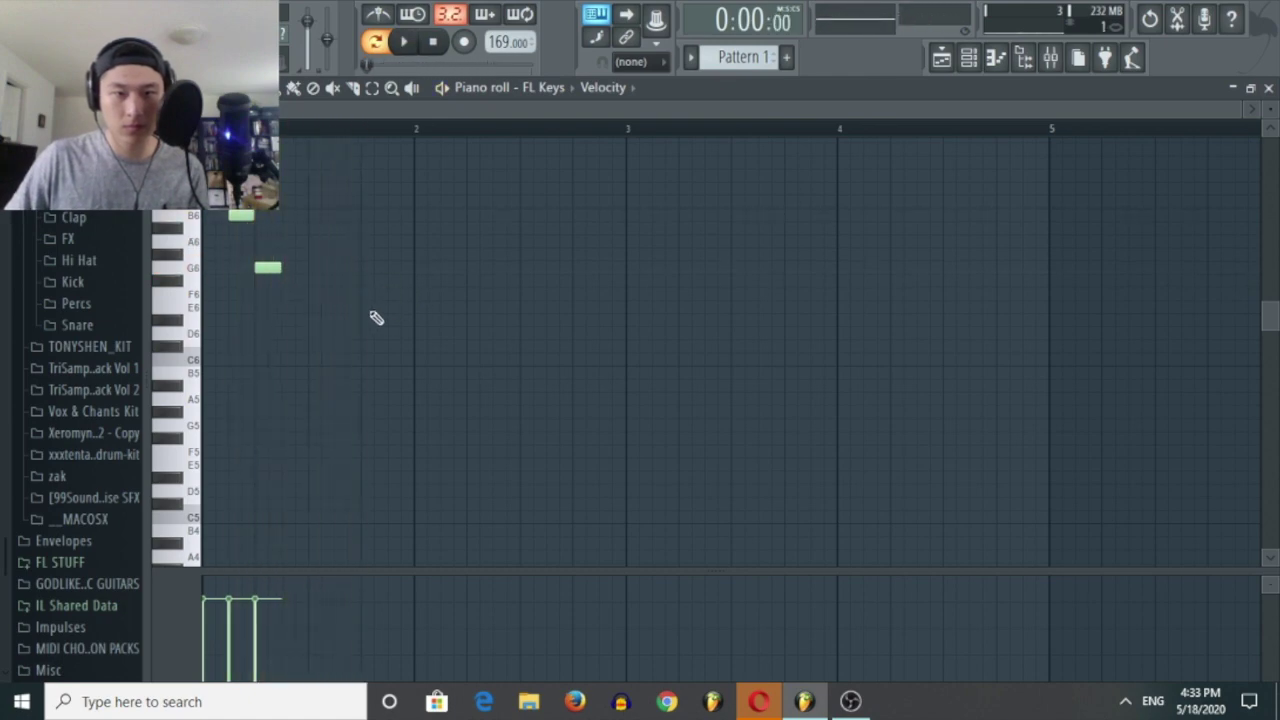
# Add half-beat notes E6, F6 and G6 from the start of bar 2 plus a C6 on its last beat.
pyautogui.click(413, 283)
pyautogui.moveTo(411, 287)
pyautogui.mouseDown()
pyautogui.moveTo(411, 334)
pyautogui.moveTo(408, 306)
pyautogui.mouseUp()
pyautogui.click(460, 293)
pyautogui.moveTo(474, 254)
pyautogui.mouseDown()
pyautogui.moveTo(458, 272)
pyautogui.moveTo(487, 268)
pyautogui.moveTo(451, 291)
pyautogui.moveTo(486, 271)
pyautogui.moveTo(474, 266)
pyautogui.mouseUp()
pyautogui.press('space')
pyautogui.press('space')
pyautogui.moveTo(577, 347); pyautogui.dragTo(572, 362)
pyautogui.press('space')
# Duplicate the two-bar melody into bars 3 and 4.
pyautogui.scroll(-1, 543, 328)
pyautogui.hotkey('ctrl', 'a')
pyautogui.scroll(2, 560, 320)
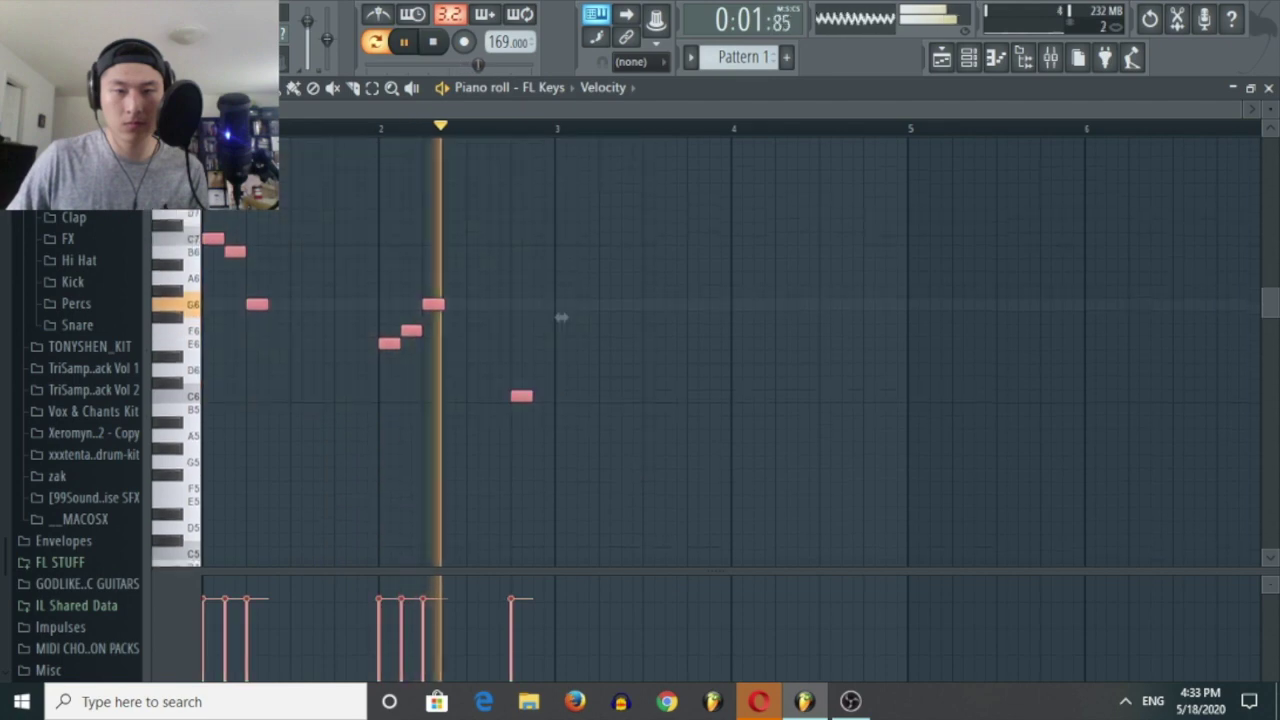
pyautogui.press('space')
pyautogui.moveTo(212, 247); pyautogui.dragTo(570, 288)
pyautogui.hotkey('ctrl', 'd')
pyautogui.moveTo(912, 486); pyautogui.dragTo(567, 246)
pyautogui.scroll(2, 562, 287)
pyautogui.keyDown('ctrl'); pyautogui.click(450, 229); pyautogui.keyUp('ctrl')
# Add a three-beat C6 note at the start of bar 1 beneath the melody and play it back.
pyautogui.scroll(-2, 430, 250)
pyautogui.scroll(-2, 320, 375)
pyautogui.click(208, 351)
pyautogui.moveTo(216, 352); pyautogui.dragTo(297, 369)
pyautogui.press('space')
pyautogui.press('space')
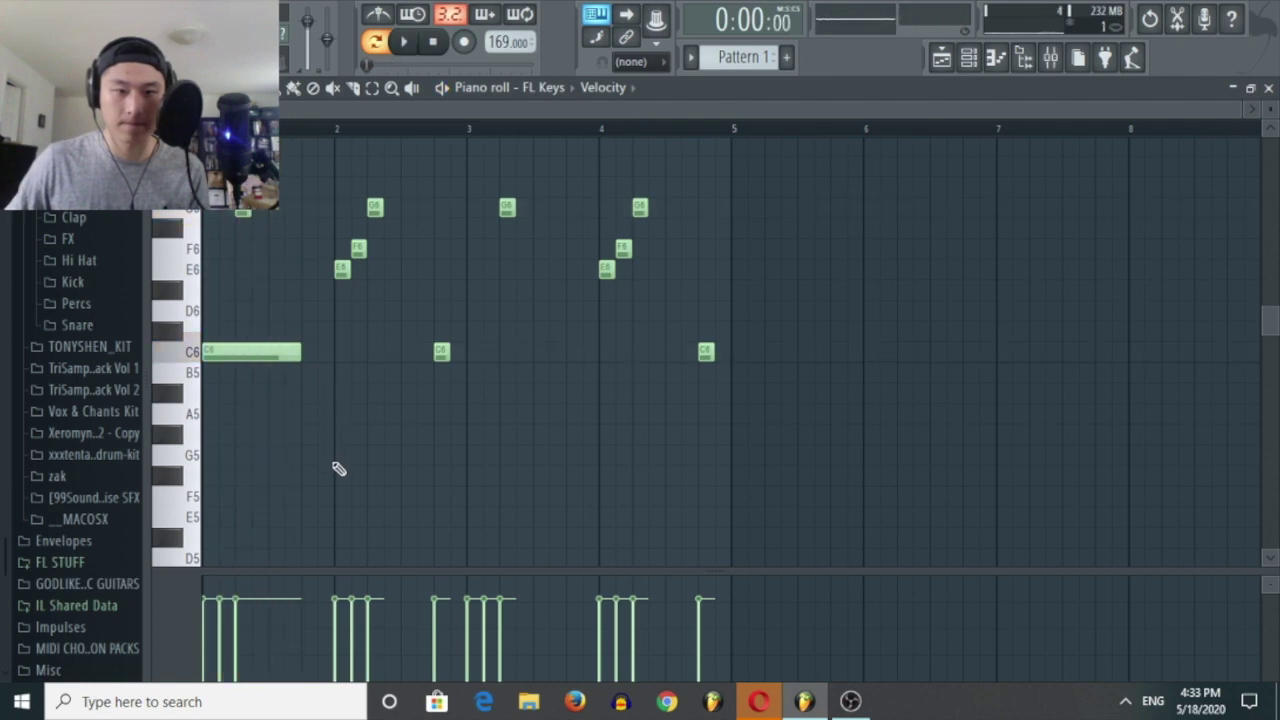
# Add three-beat notes E5, G5 and F5 at the starts of bars 2, 3 and 4 and play the pattern.
pyautogui.click(339, 518)
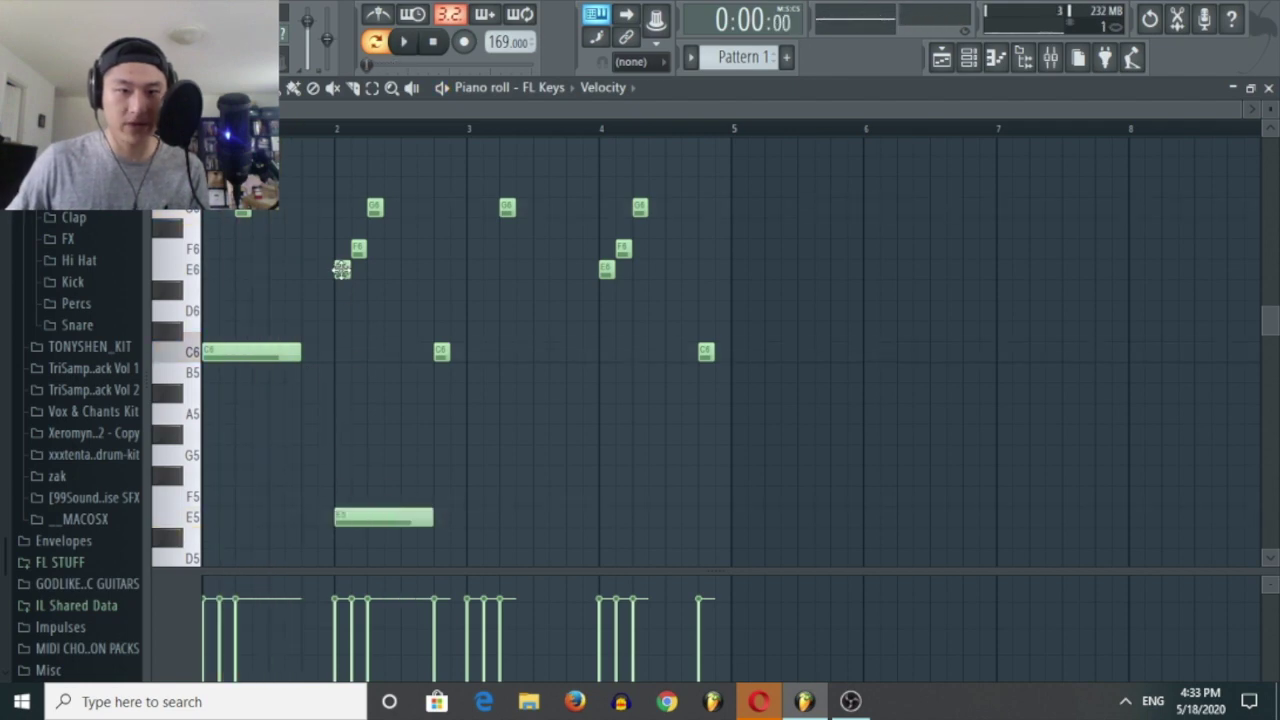
pyautogui.press('space')
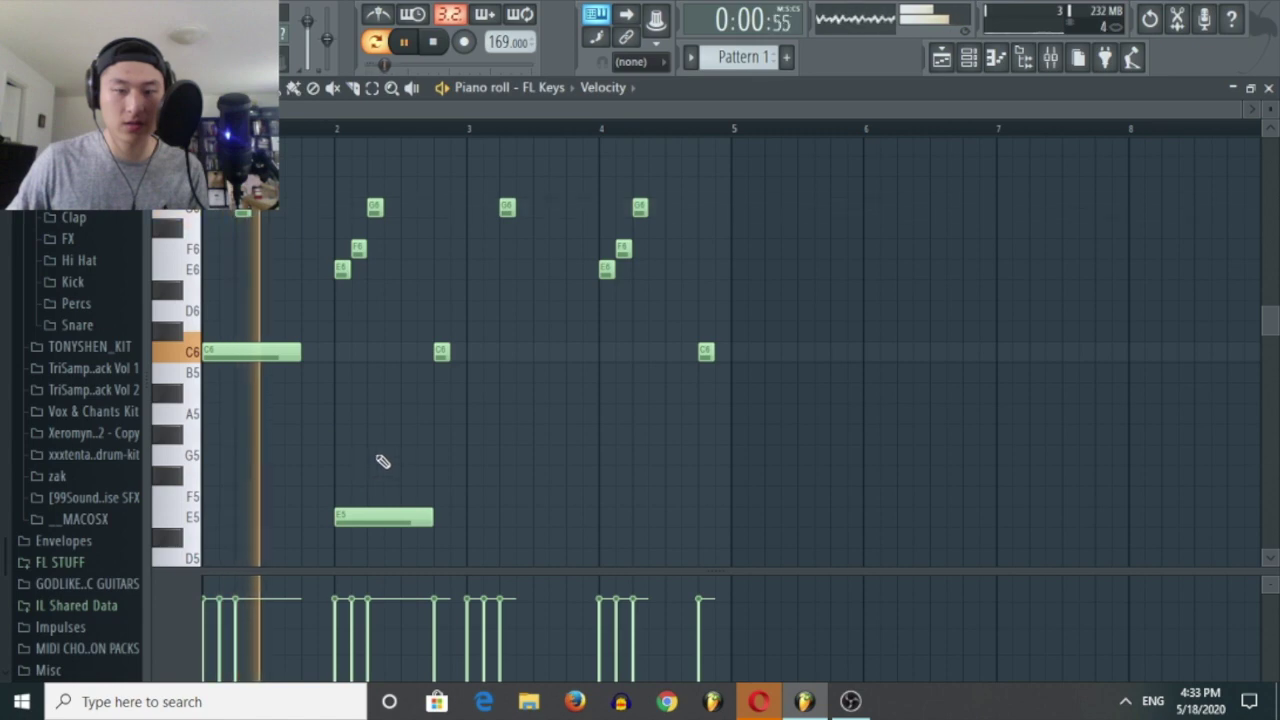
pyautogui.scroll(4, 474, 477)
pyautogui.press('space')
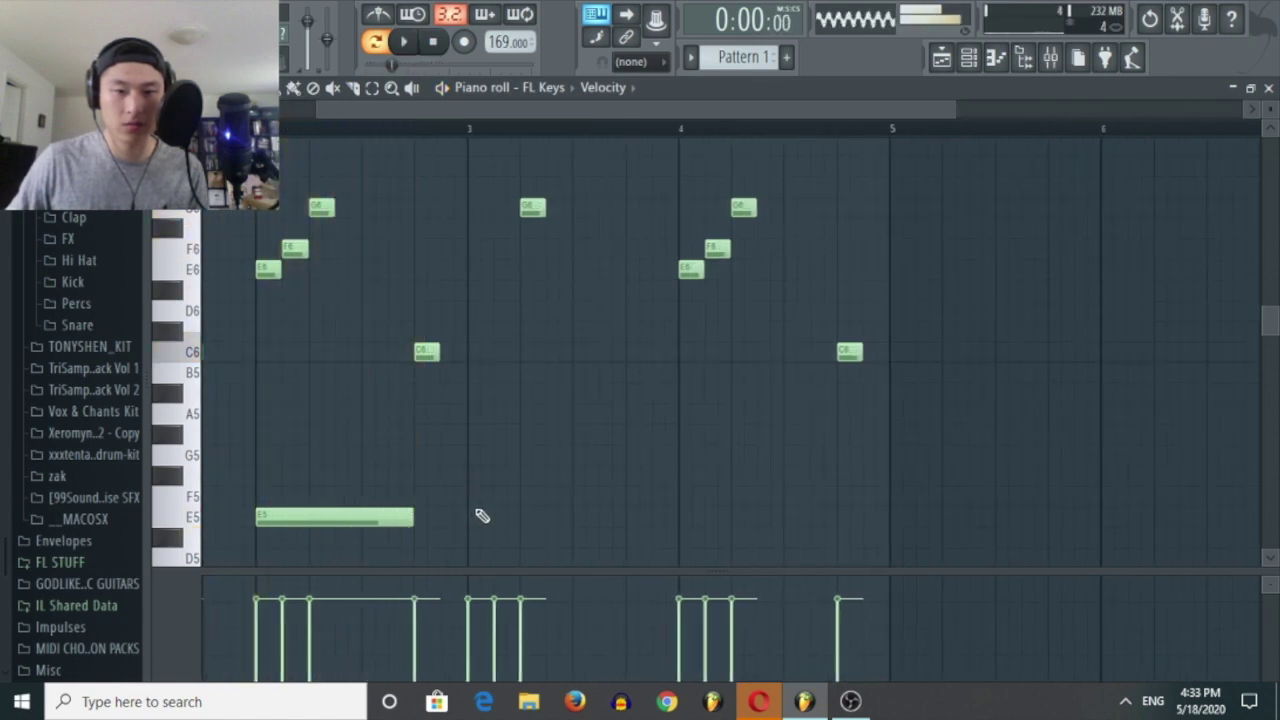
pyautogui.click(478, 456)
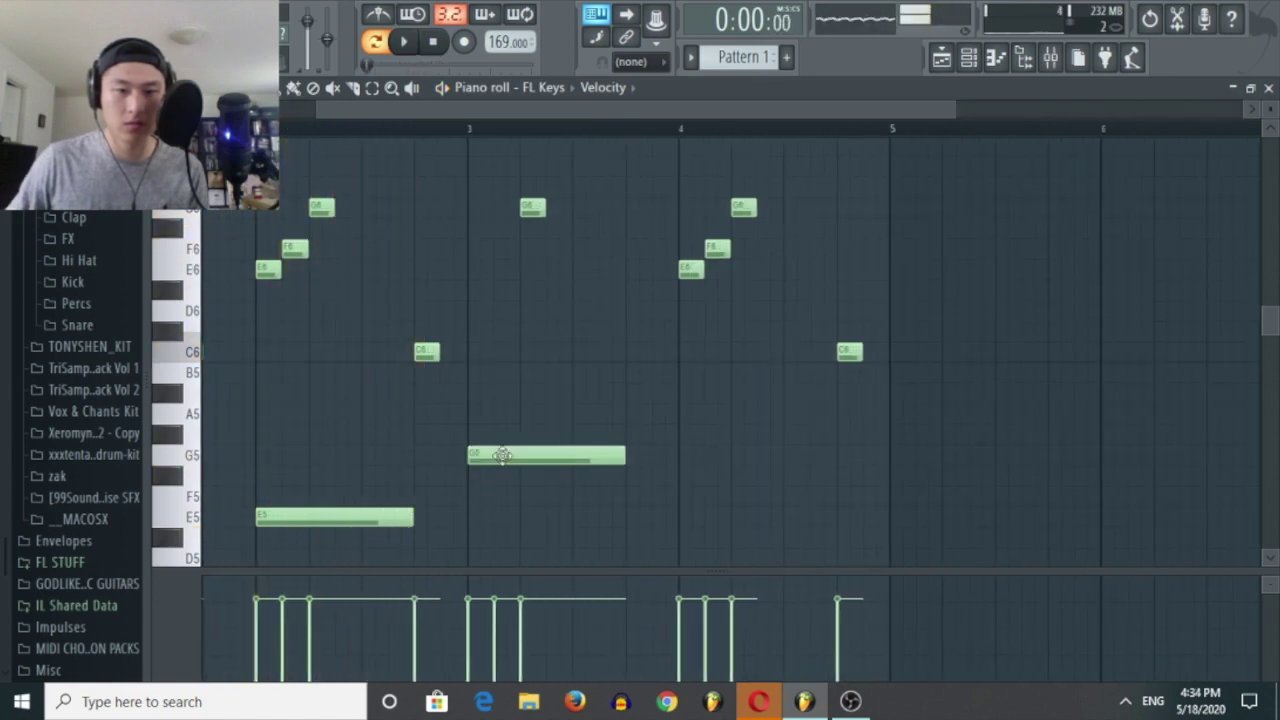
pyautogui.click(684, 497)
pyautogui.press('space')
pyautogui.scroll(-3, 733, 477)
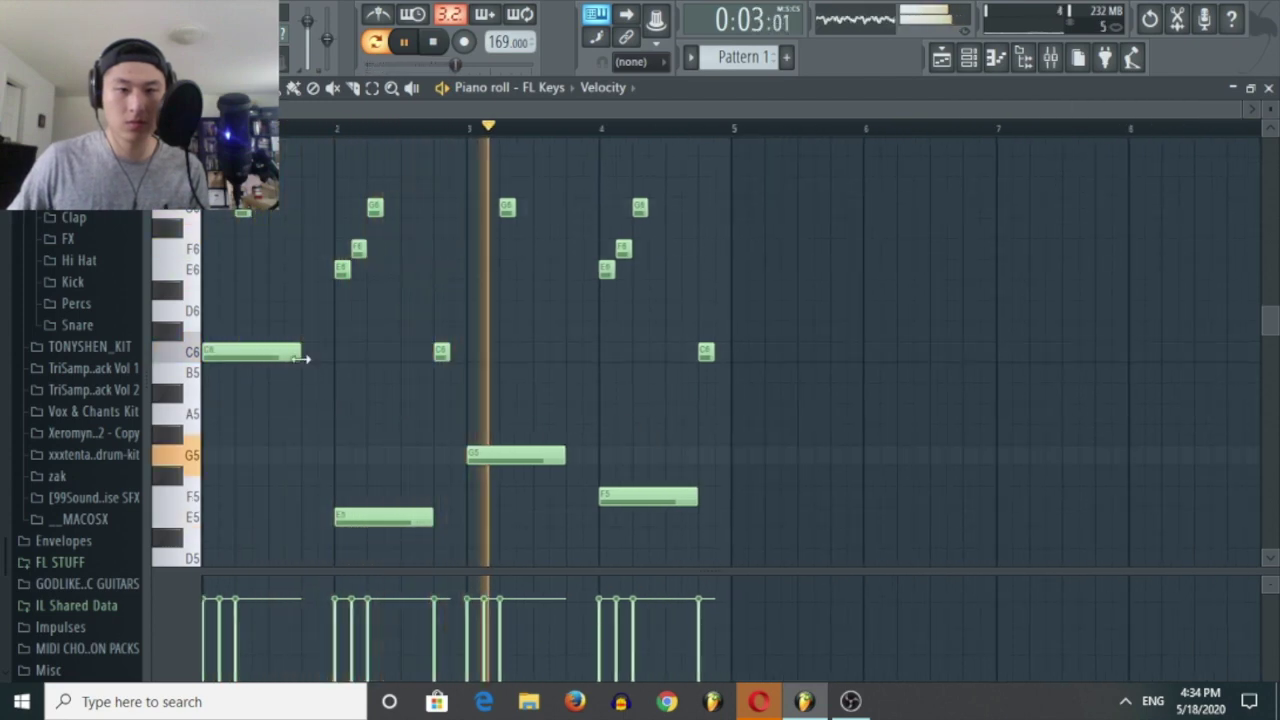
# Extend the long C6, E5, G5 and F5 notes so each fills its whole bar.
pyautogui.moveTo(301, 352); pyautogui.dragTo(333, 352)
pyautogui.moveTo(566, 456); pyautogui.dragTo(598, 456)
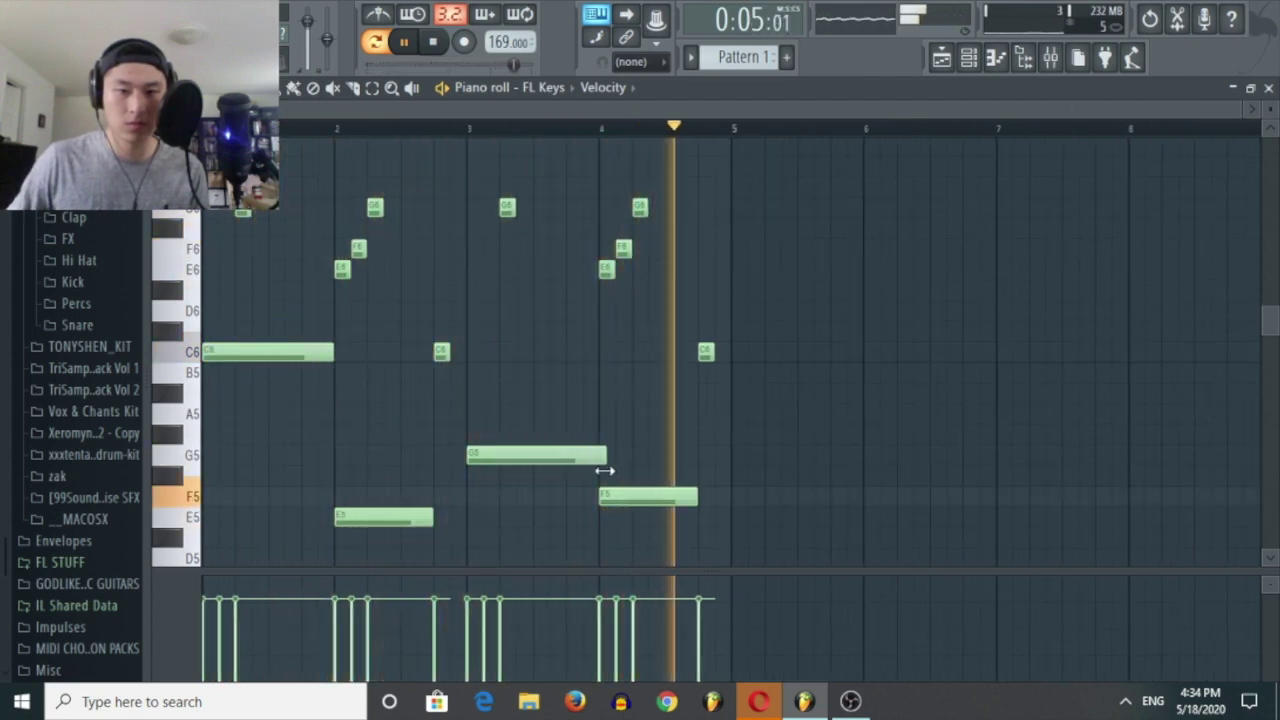
pyautogui.moveTo(697, 497); pyautogui.dragTo(731, 497)
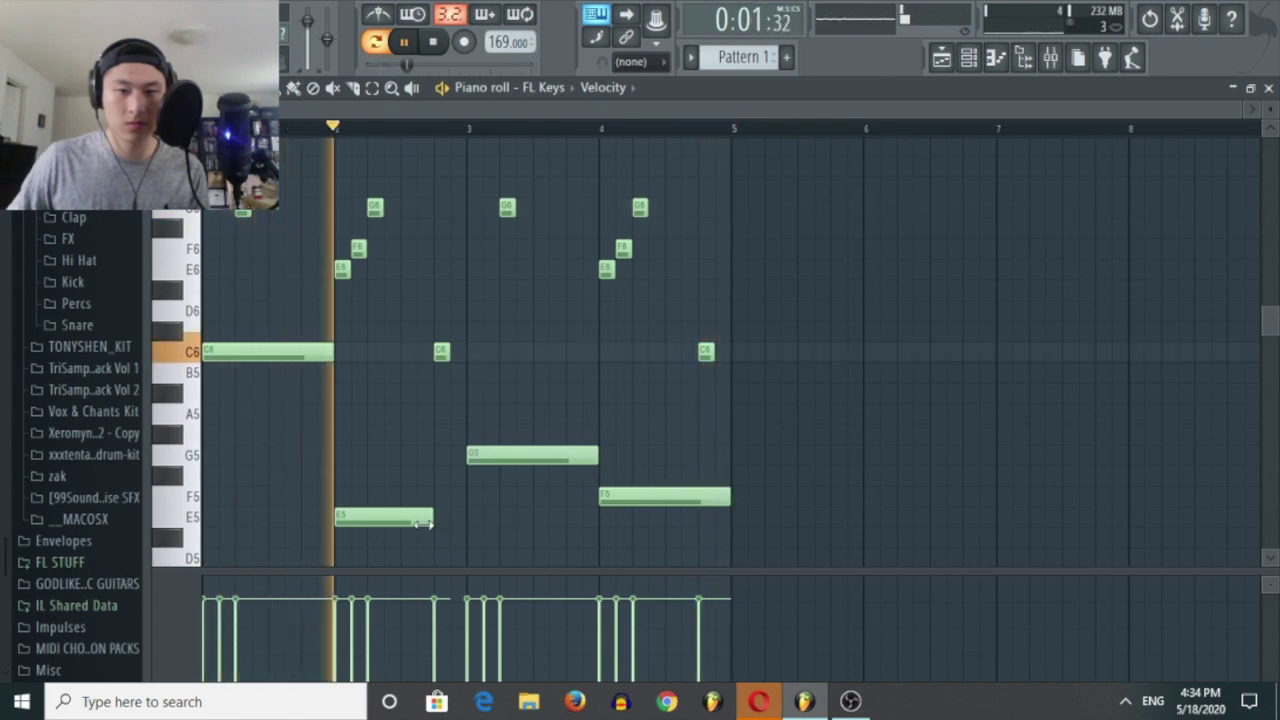
pyautogui.moveTo(433, 517); pyautogui.dragTo(465, 517)
pyautogui.scroll(3, 524, 388)
pyautogui.scroll(-4, 528, 389)
pyautogui.press('space')
pyautogui.scroll(2, 529, 379)
pyautogui.scroll(-2, 530, 377)
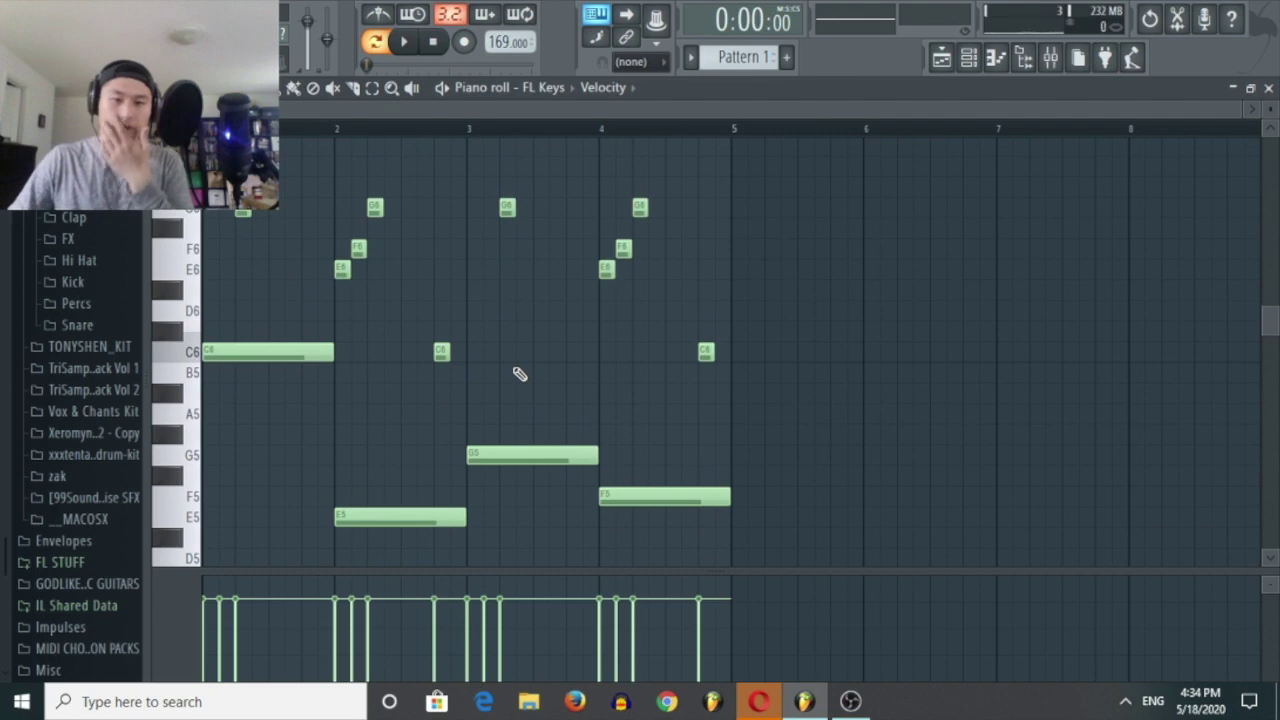
# Transpose all the notes down one octave.
pyautogui.scroll(10, 511, 400)
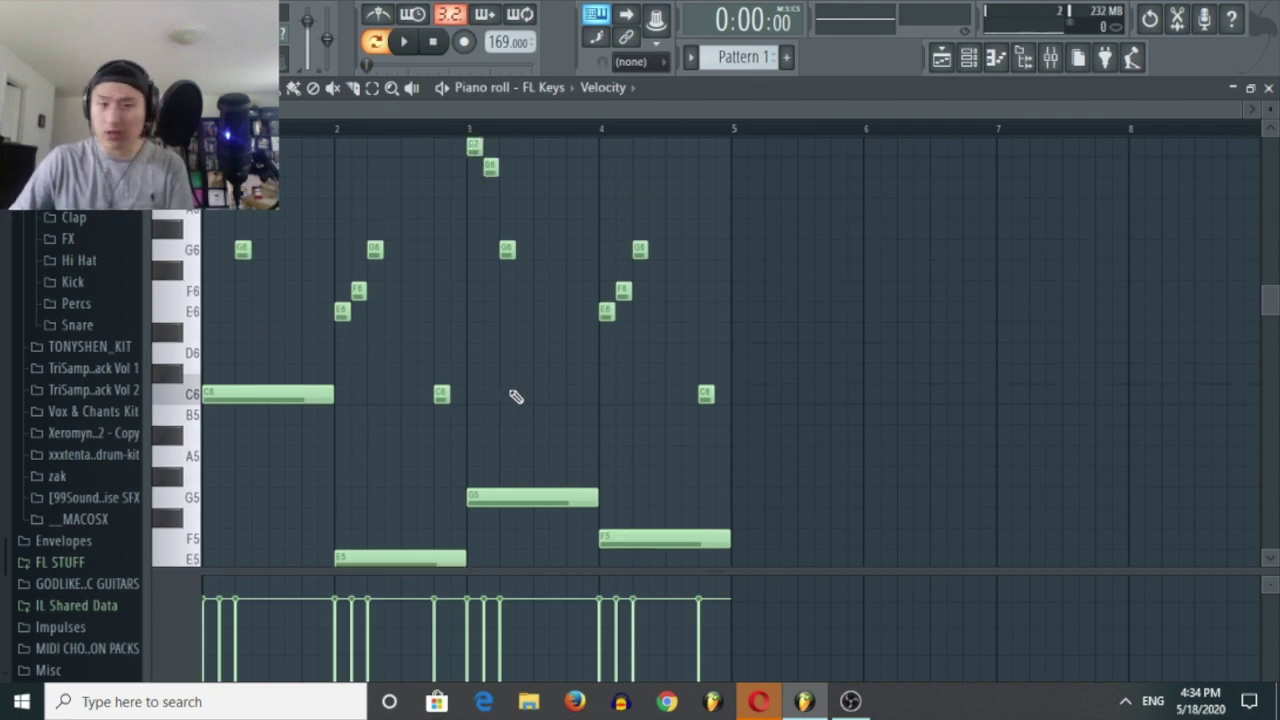
pyautogui.scroll(-8, 252, 304)
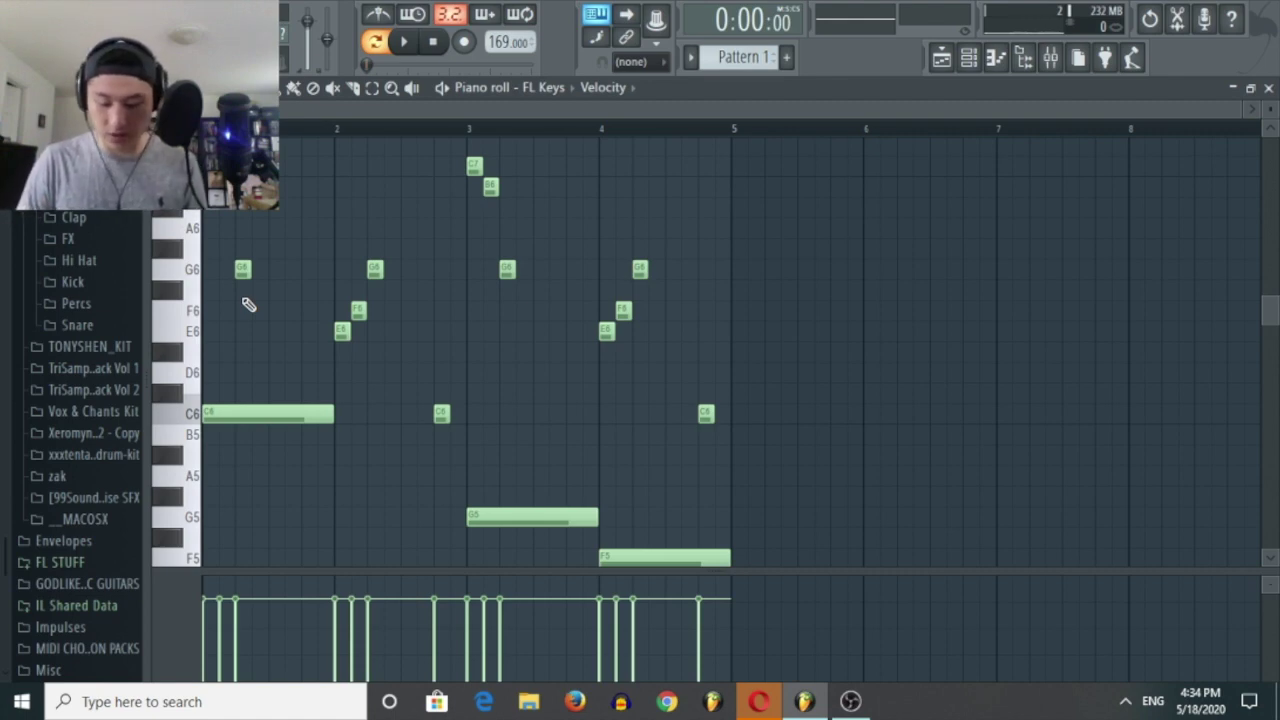
pyautogui.hotkey('ctrl', 'Down')
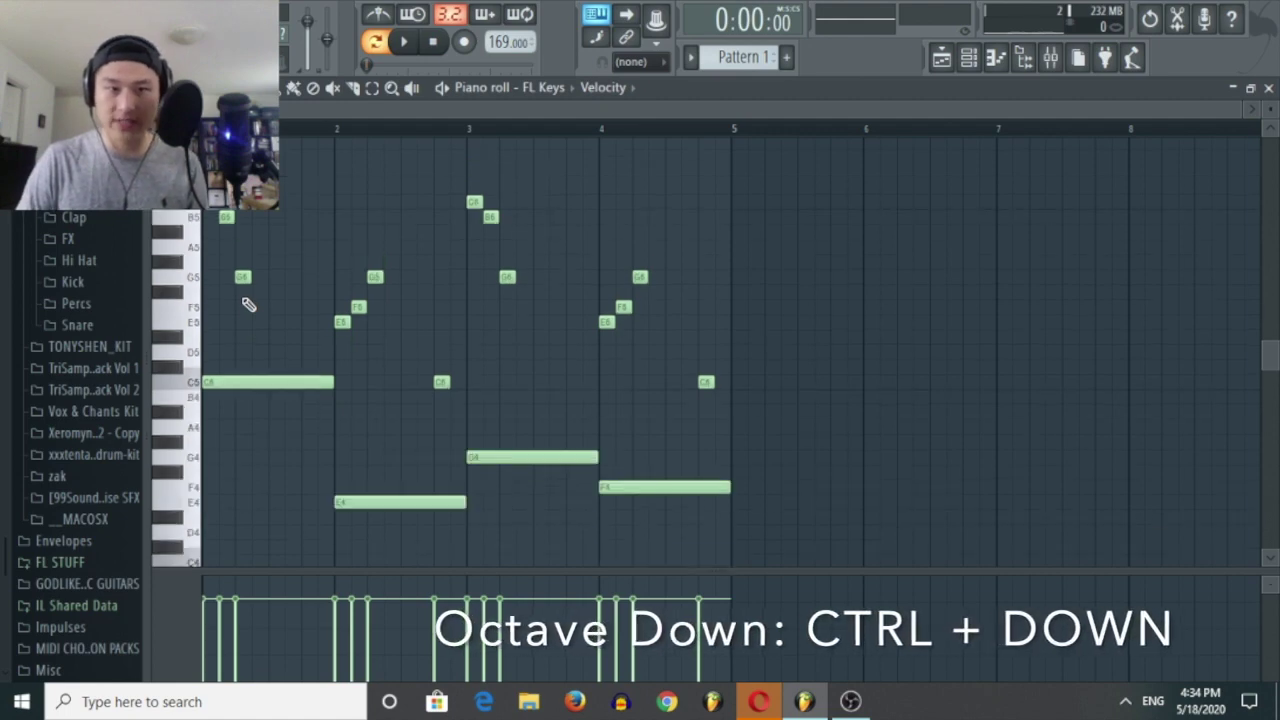
pyautogui.scroll(3, 330, 253)
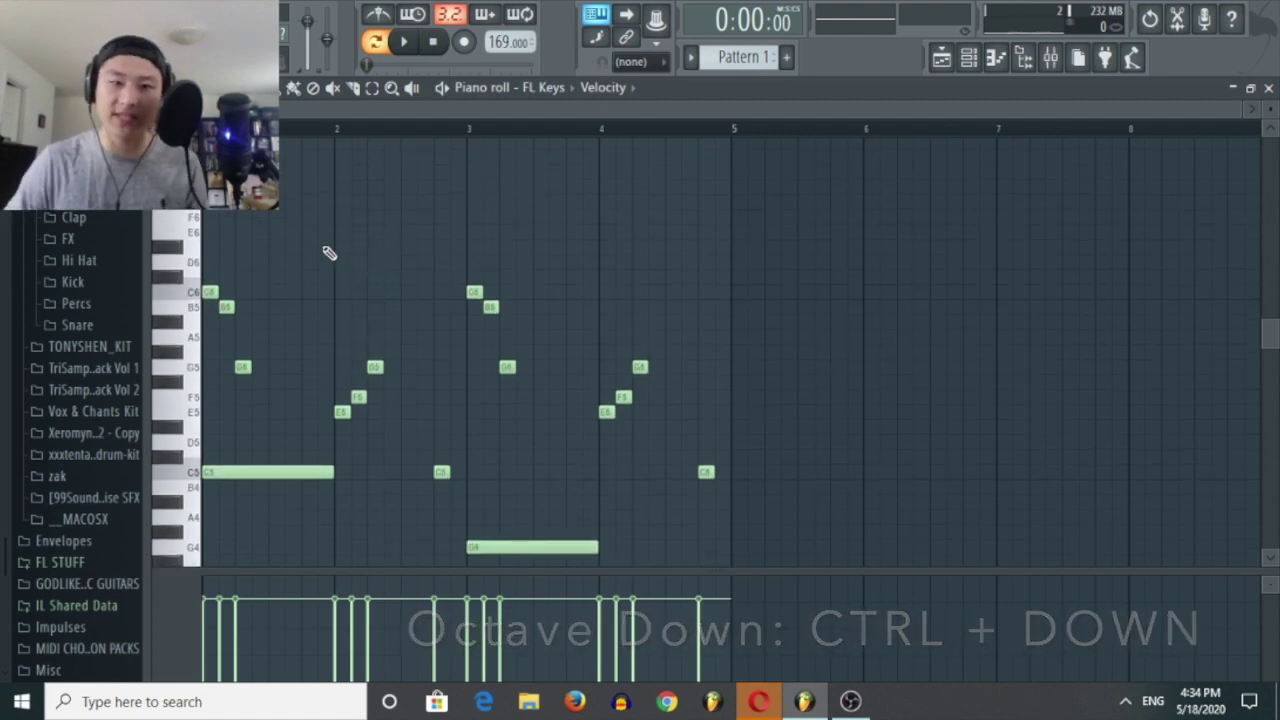
# Audition the pattern an octave higher, return it to the lower octave and play it for comparison.
pyautogui.hotkey('ctrl', 'Up')
pyautogui.press('space')
pyautogui.press('space')
pyautogui.press('space')
pyautogui.press('space')
pyautogui.hotkey('ctrl', 'Down')
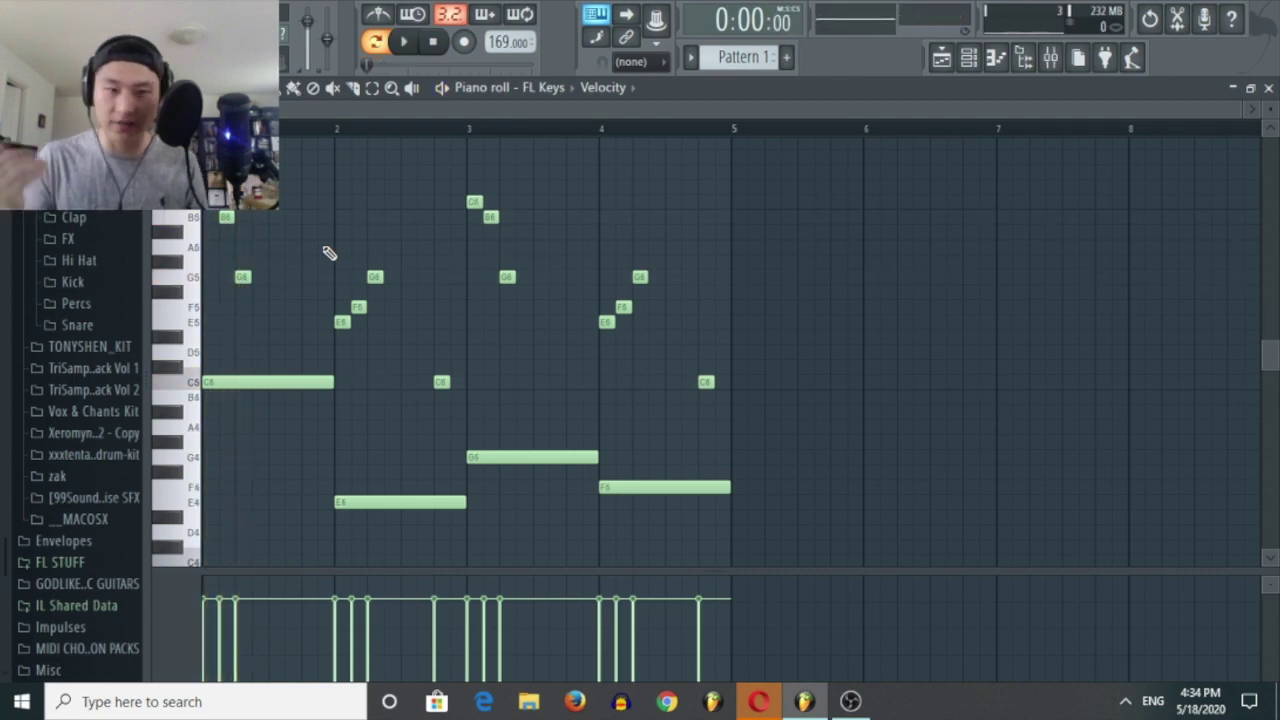
pyautogui.press('space')
pyautogui.scroll(4, 294, 286)
pyautogui.press('space')
# Add an upper melody from the start of bar 1: G6 for two beats, F6 for one and E6 for three.
pyautogui.click(212, 218)
pyautogui.moveTo(187, 228); pyautogui.dragTo(221, 230)
pyautogui.press('space')
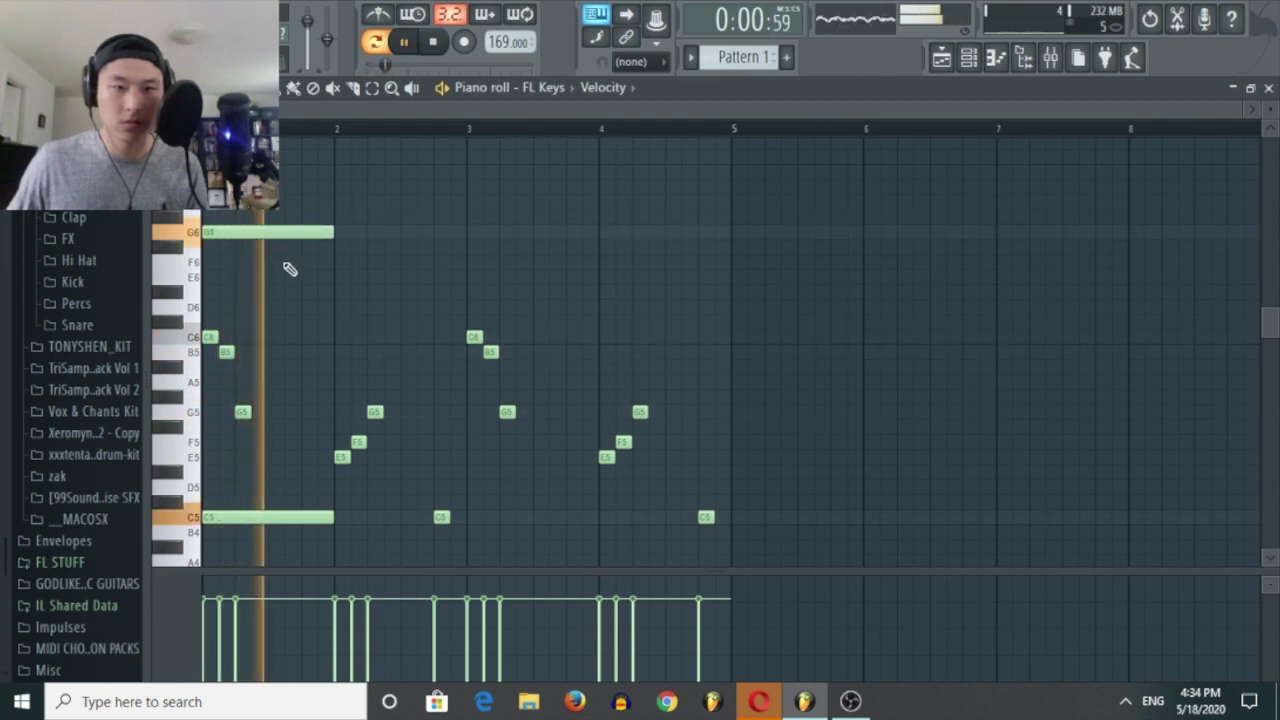
pyautogui.click(268, 262)
pyautogui.moveTo(333, 232); pyautogui.dragTo(265, 243)
pyautogui.moveTo(401, 262); pyautogui.dragTo(400, 297)
pyautogui.click(304, 277)
pyautogui.press('space')
# Add a two-beat C6 note after the long E6, ending at the start of bar 3.
pyautogui.click(401, 366)
pyautogui.moveTo(401, 366); pyautogui.dragTo(414, 334)
pyautogui.press('space')
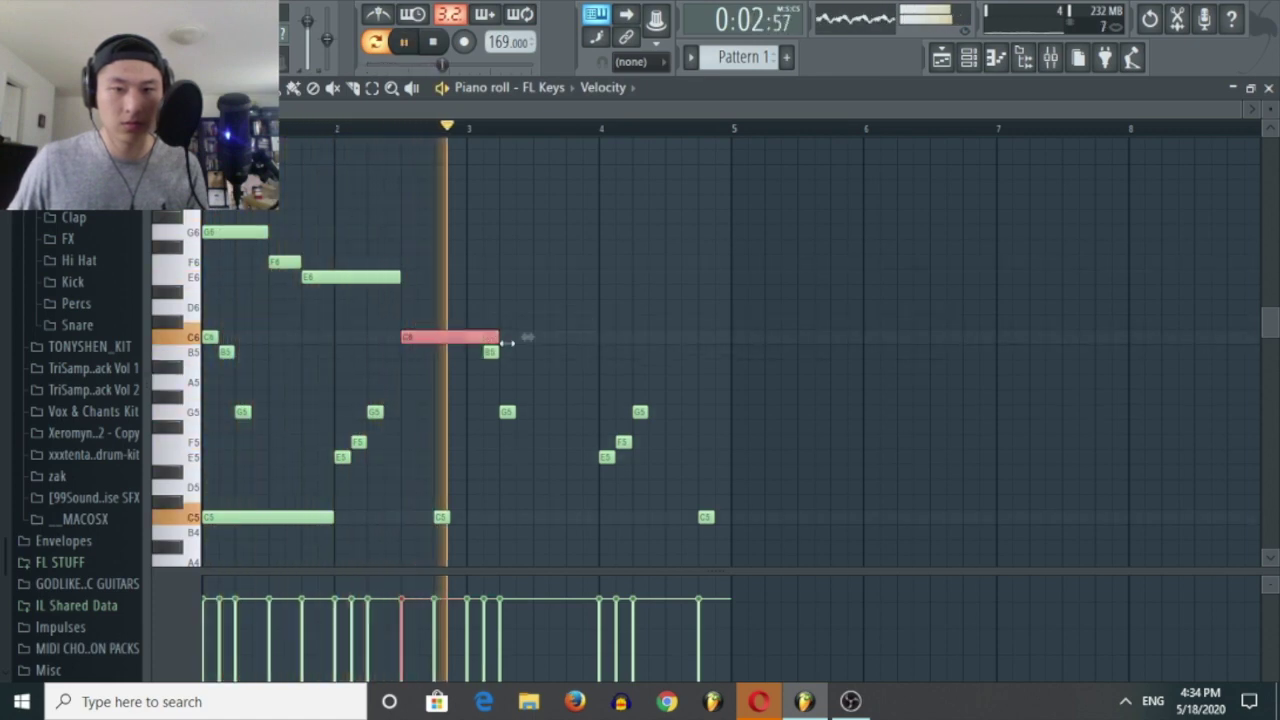
pyautogui.press('space')
pyautogui.moveTo(498, 339); pyautogui.dragTo(469, 338)
# Place a two-beat F6 note at the start of bar 3 in the upper melody and play it back.
pyautogui.click(470, 278)
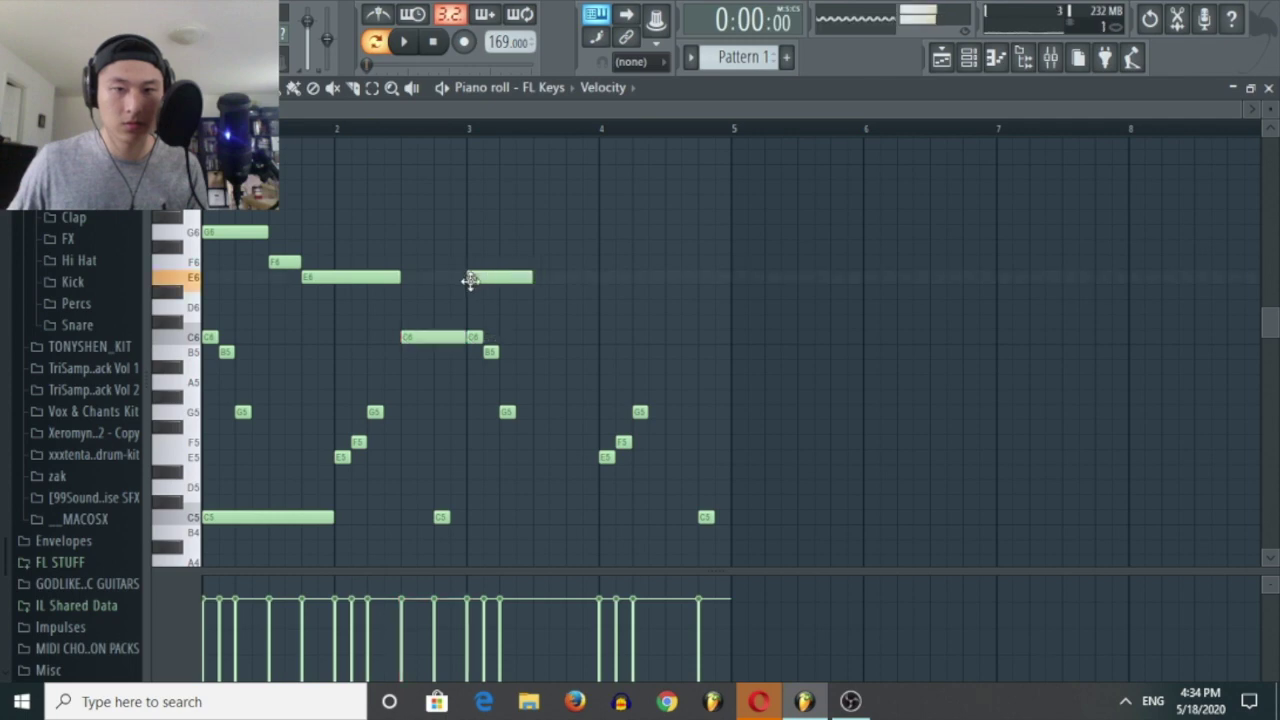
pyautogui.moveTo(470, 278); pyautogui.dragTo(467, 262)
pyautogui.press('space')
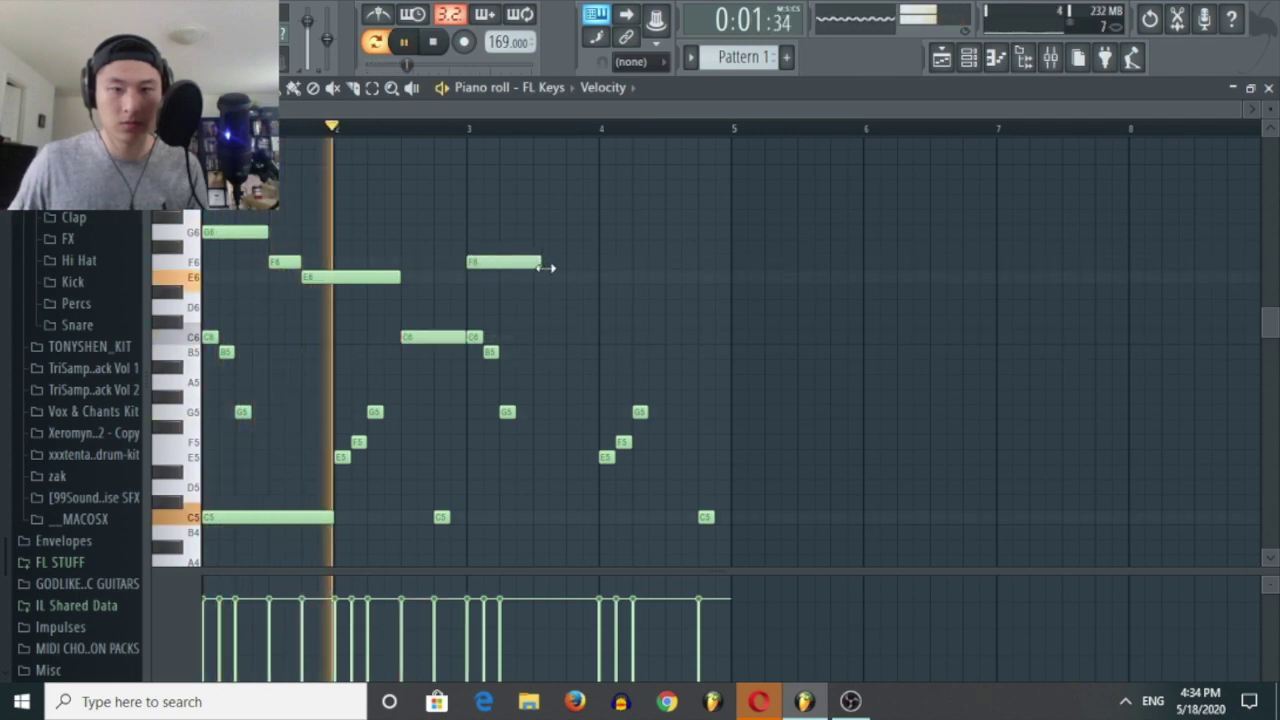
pyautogui.keyDown('ctrl'); pyautogui.scroll(2, 550, 295); pyautogui.keyUp('ctrl')
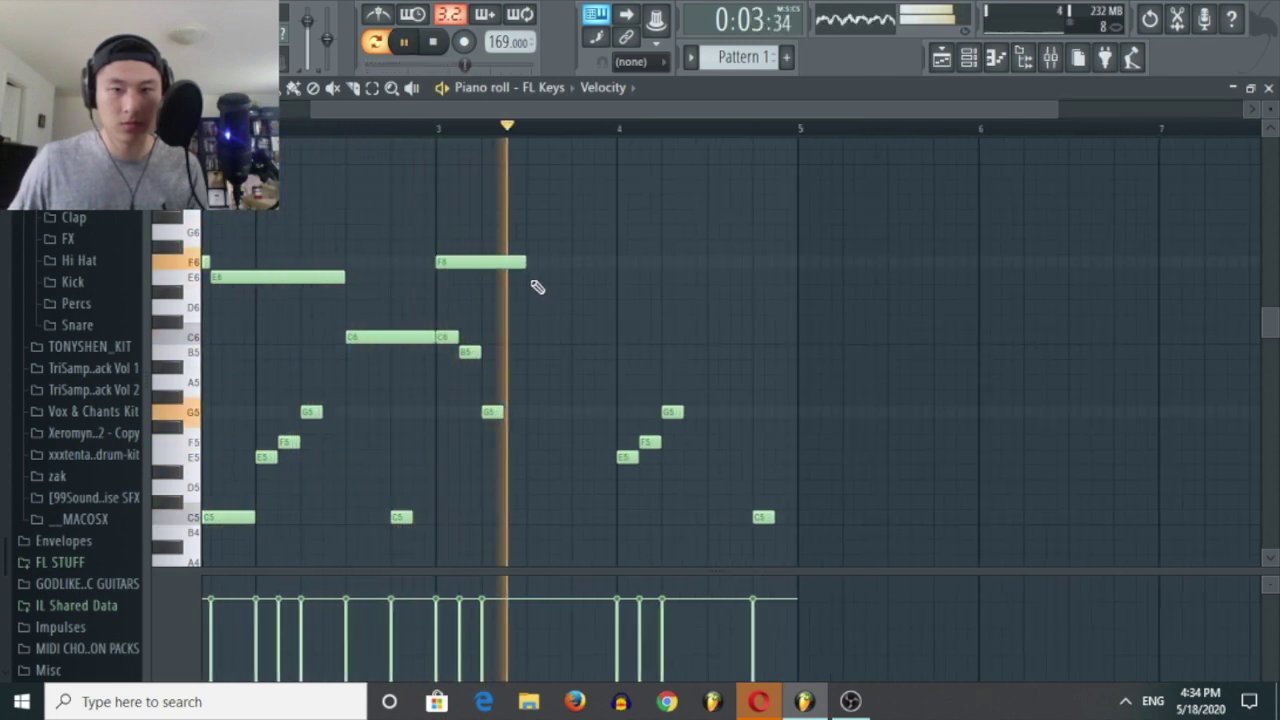
pyautogui.press('space')
# Continue the upper melody in bar 3 with a one-beat E6 followed by a two-beat C6.
pyautogui.click(534, 277)
pyautogui.moveTo(572, 322); pyautogui.dragTo(570, 343)
pyautogui.press('space')
pyautogui.moveTo(615, 278); pyautogui.dragTo(567, 298)
pyautogui.keyDown('ctrl'); pyautogui.scroll(-1, 645, 223); pyautogui.keyUp('ctrl')
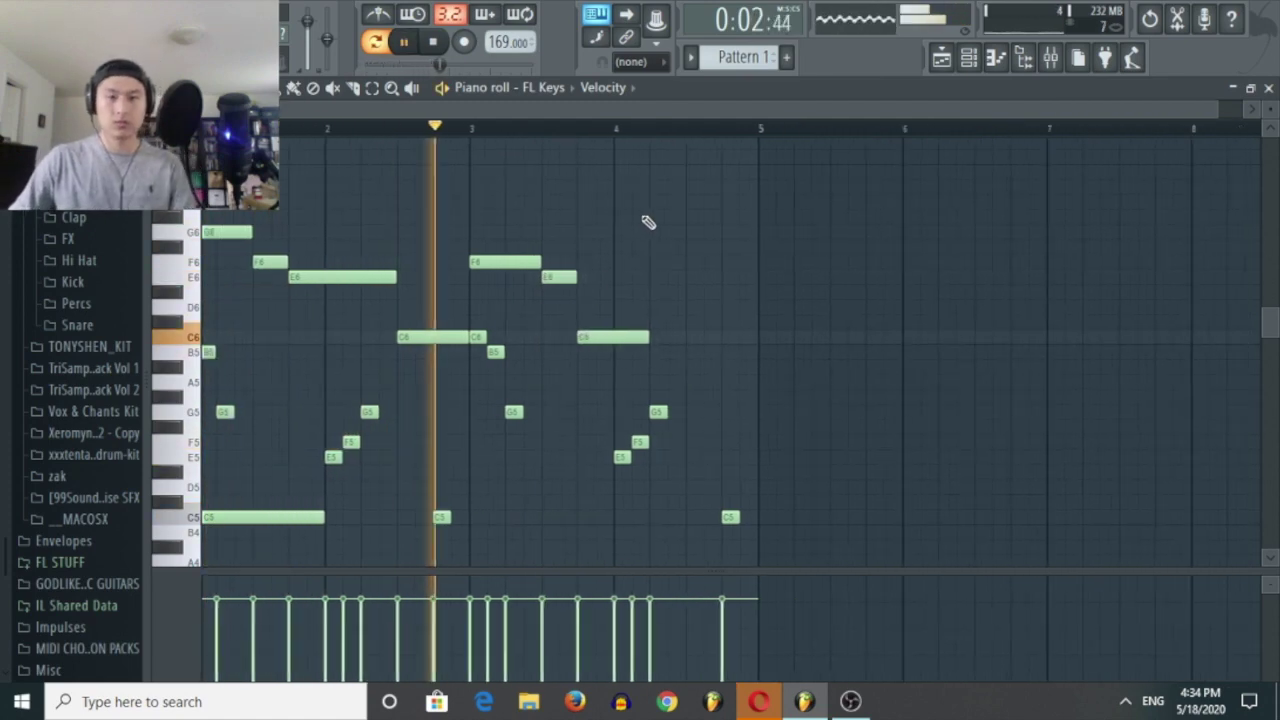
# Finish the upper melody with one-beat B5 and G5 notes in bar 4 and extend the preceding C6 to three beats.
pyautogui.keyDown('ctrl'); pyautogui.scroll(2, 631, 274); pyautogui.keyUp('ctrl')
pyautogui.click(740, 352)
pyautogui.press('space')
pyautogui.moveTo(811, 406)
pyautogui.mouseDown()
pyautogui.moveTo(806, 437)
pyautogui.moveTo(803, 403)
pyautogui.mouseUp()
pyautogui.press('space')
pyautogui.moveTo(673, 342); pyautogui.dragTo(728, 343)
pyautogui.keyDown('ctrl'); pyautogui.scroll(-2, 708, 222); pyautogui.keyUp('ctrl')
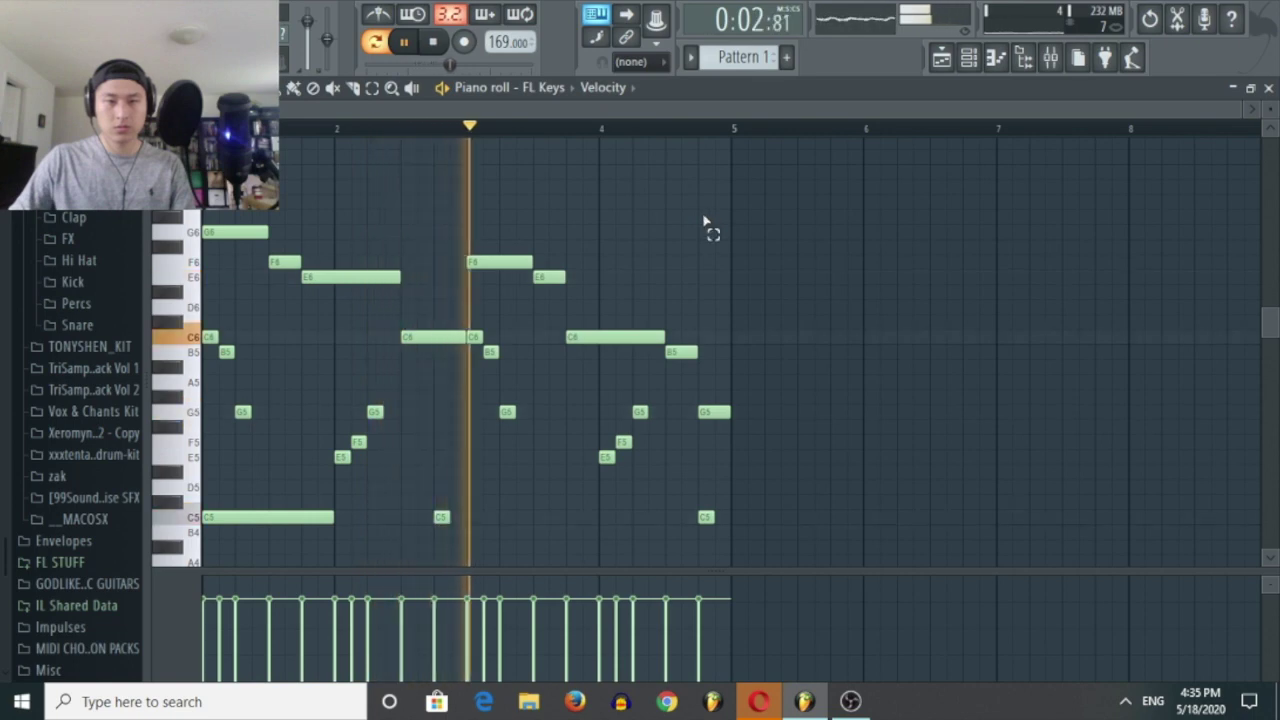
# Lengthen the short C5 notes on the last beats of bars 2 and 4 to the ends of their bars.
pyautogui.scroll(-4, 690, 245)
pyautogui.moveTo(447, 337); pyautogui.dragTo(466, 337)
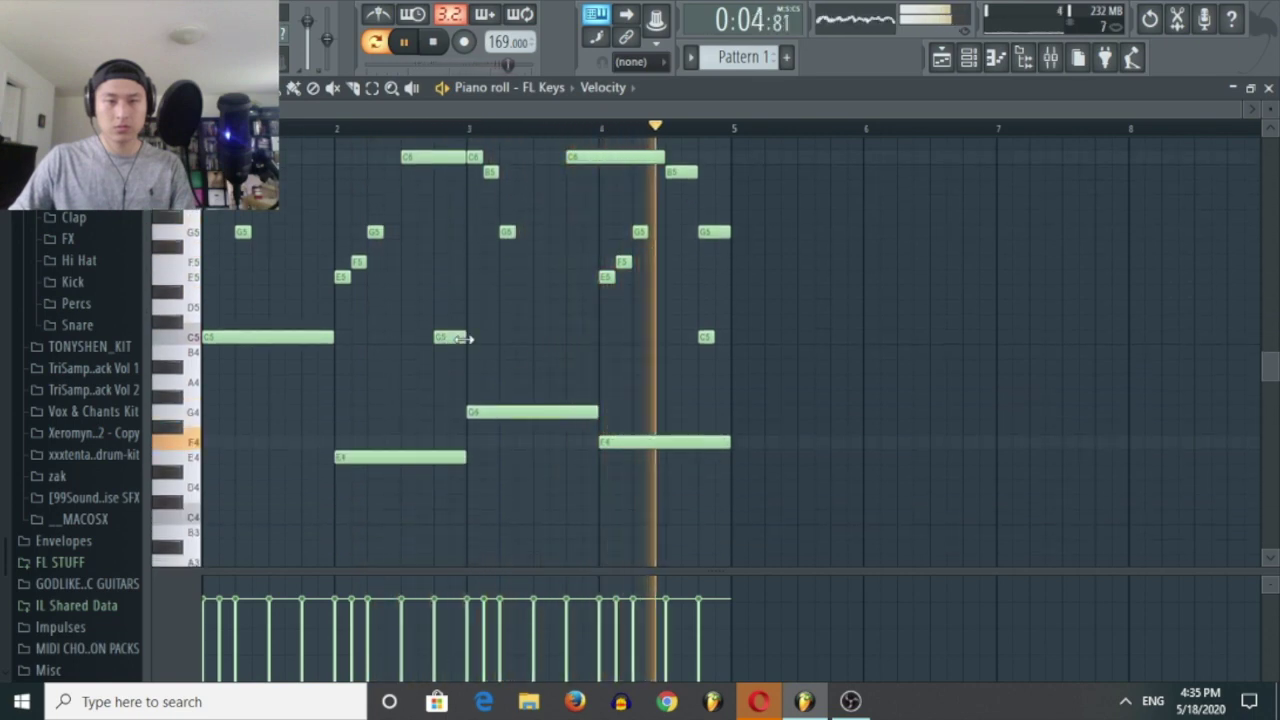
pyautogui.moveTo(710, 340); pyautogui.dragTo(730, 342)
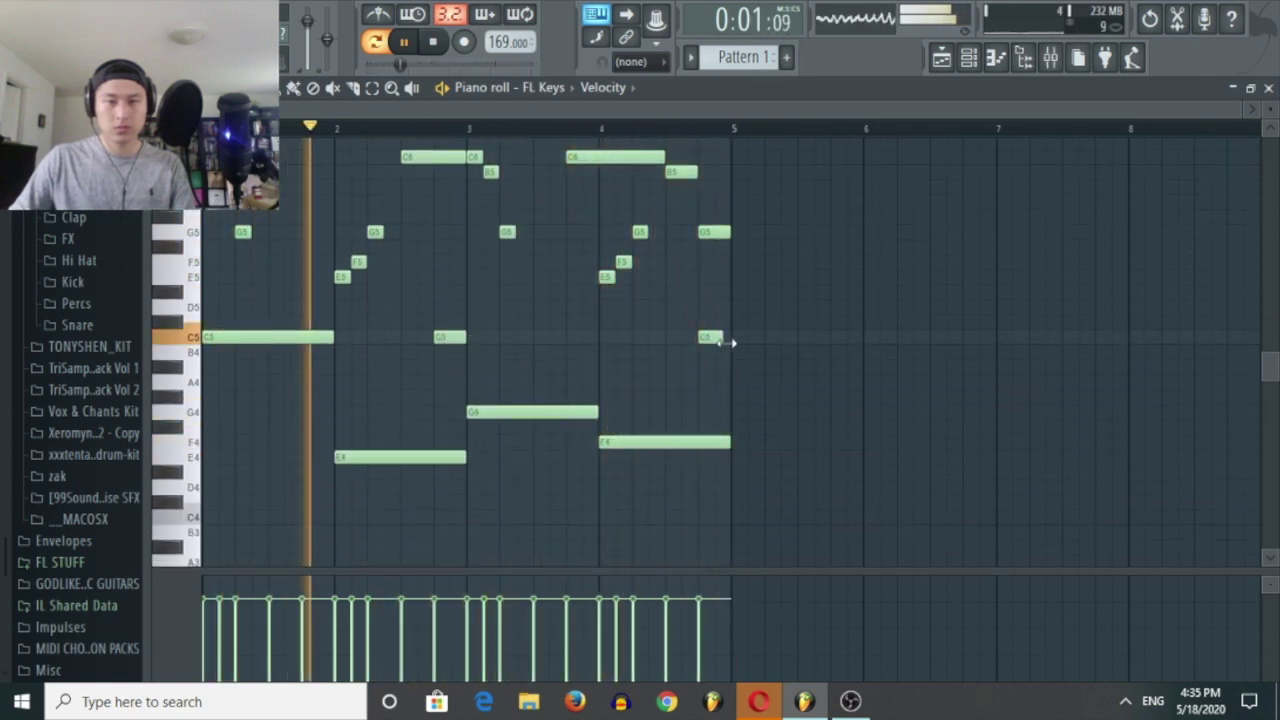
# Duplicate the four-bar melody into bars 5 to 8 to make an eight-bar pattern.
pyautogui.press('space')
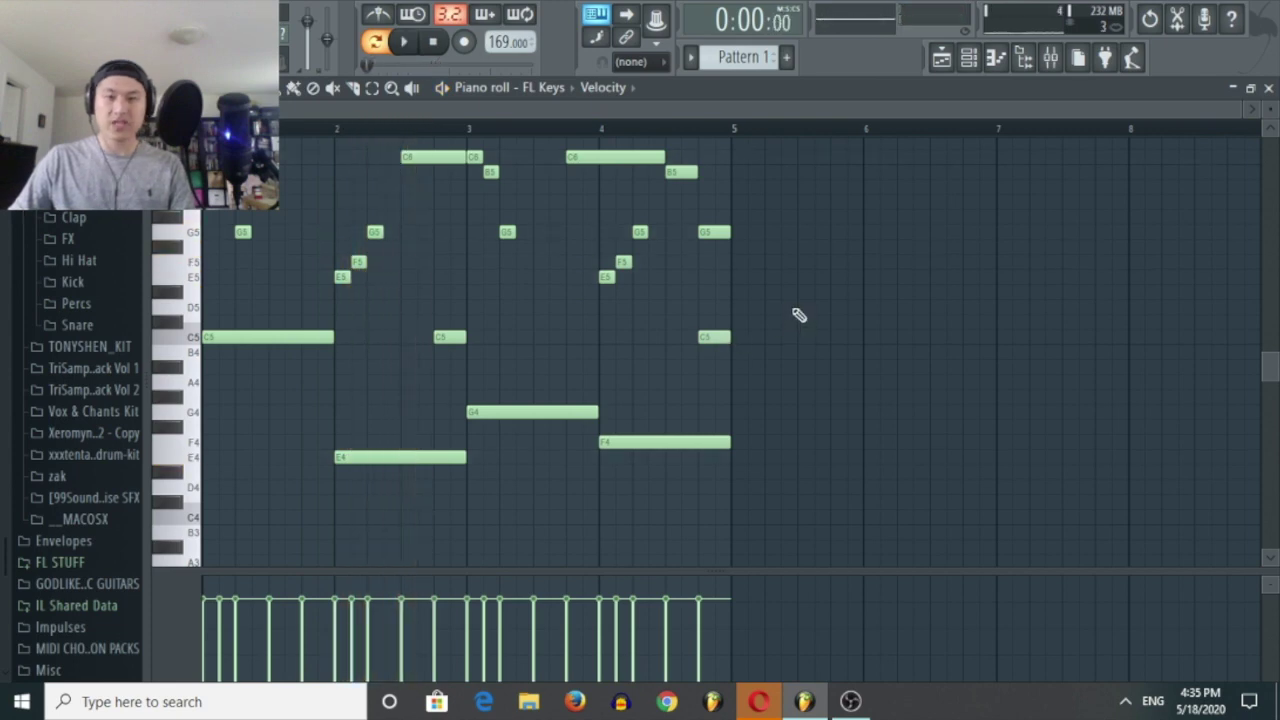
pyautogui.scroll(4, 799, 315)
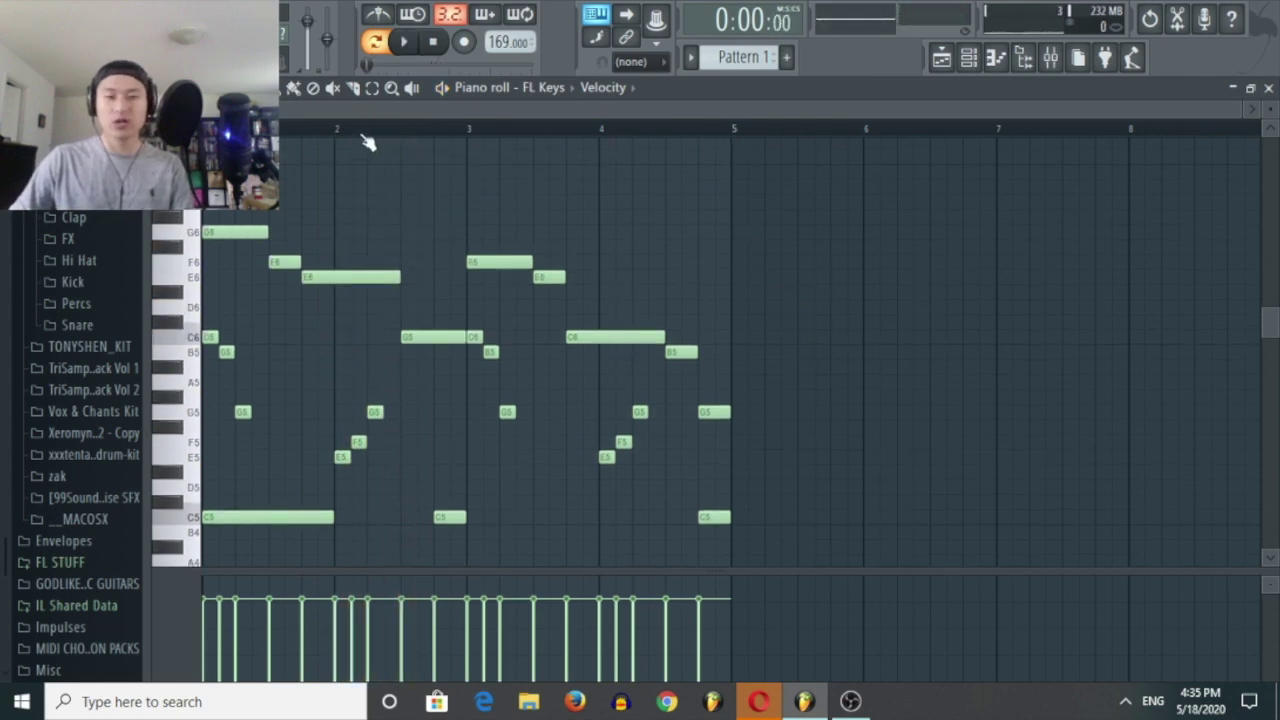
pyautogui.scroll(-2, 866, 262)
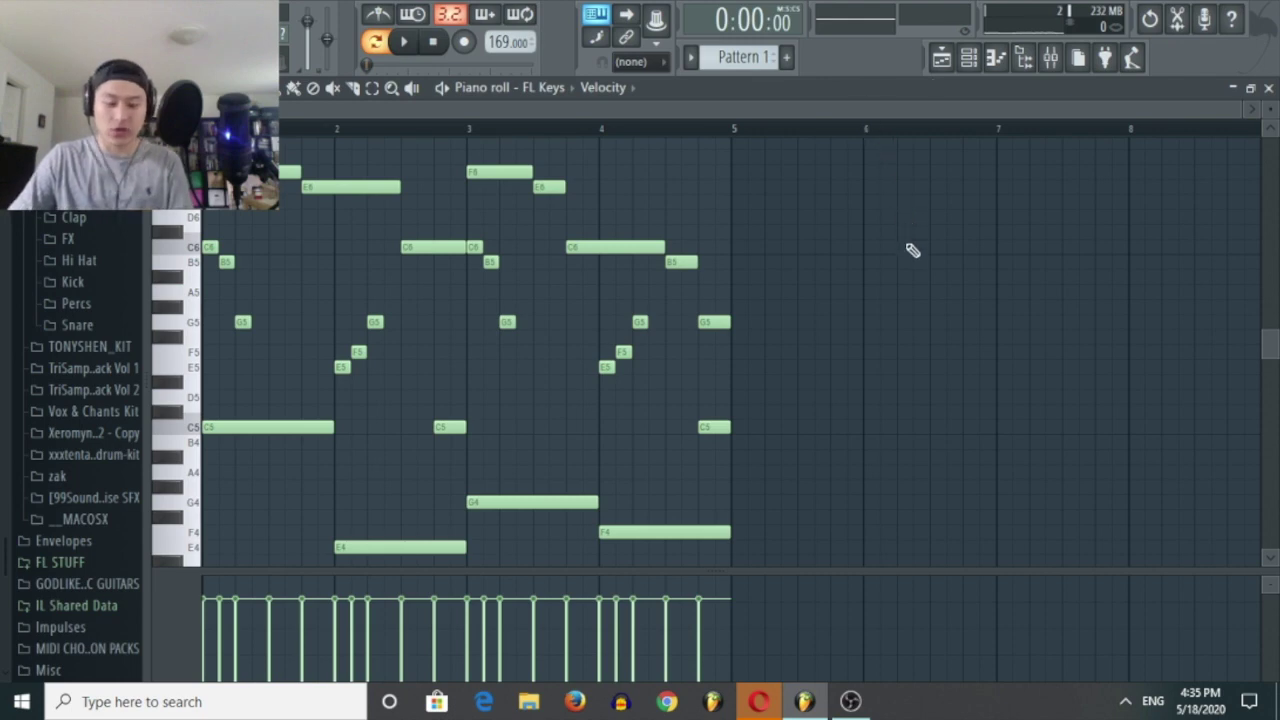
pyautogui.scroll(-3, 890, 295)
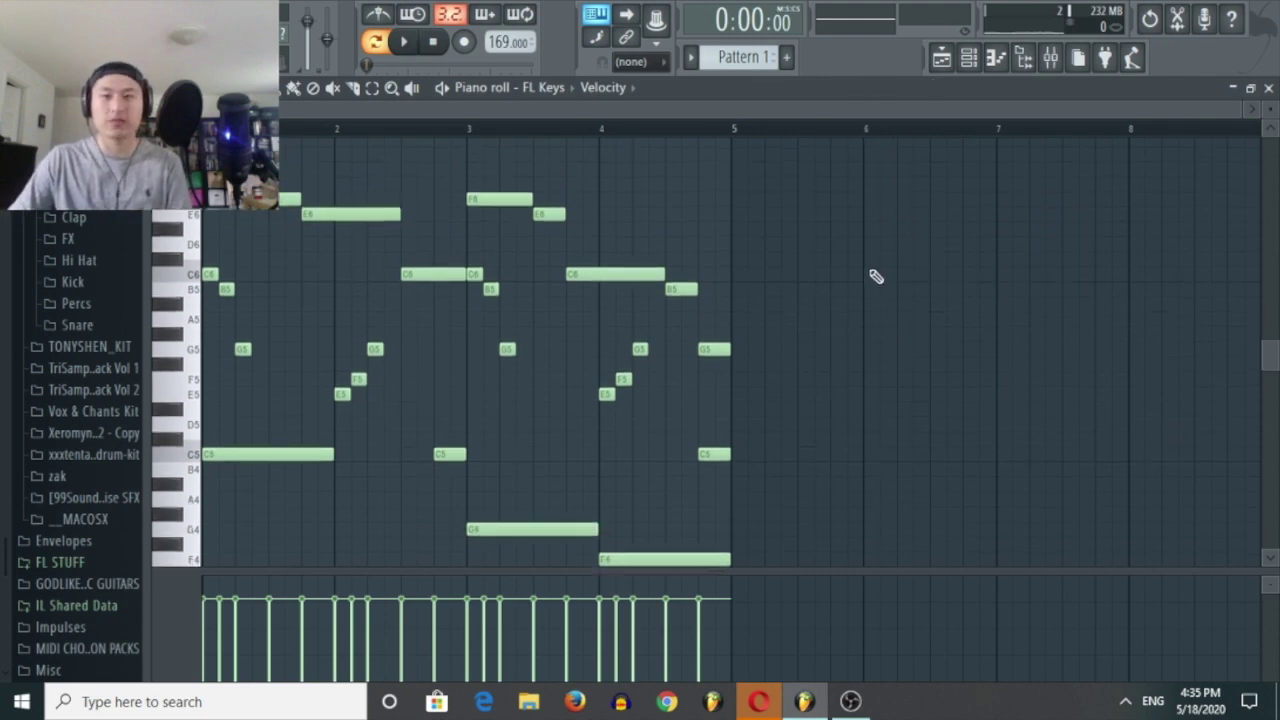
pyautogui.hotkey('ctrl', 'b')
pyautogui.scroll(3, 734, 277)
pyautogui.keyDown('ctrl'); pyautogui.click(648, 232); pyautogui.keyUp('ctrl')
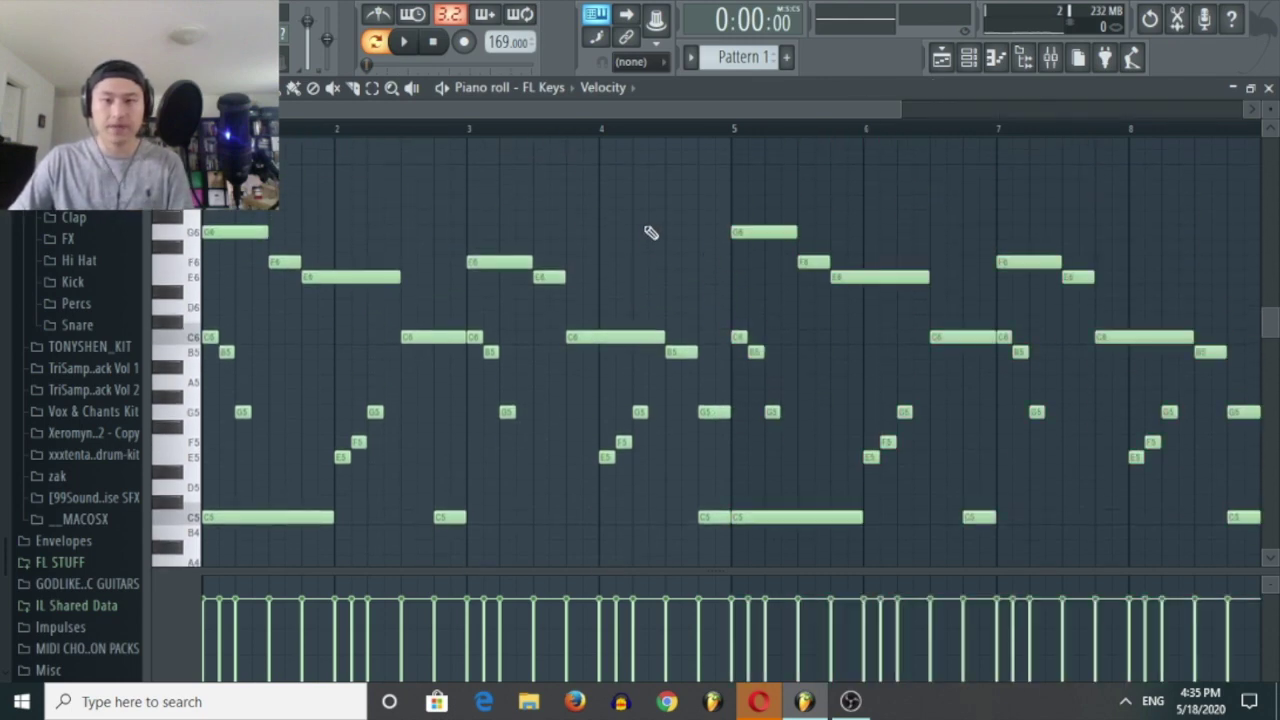
pyautogui.scroll(-2, 667, 219)
# Play the pattern from the start and add a high C7 note that runs to the end of bar 1.
pyautogui.press('space')
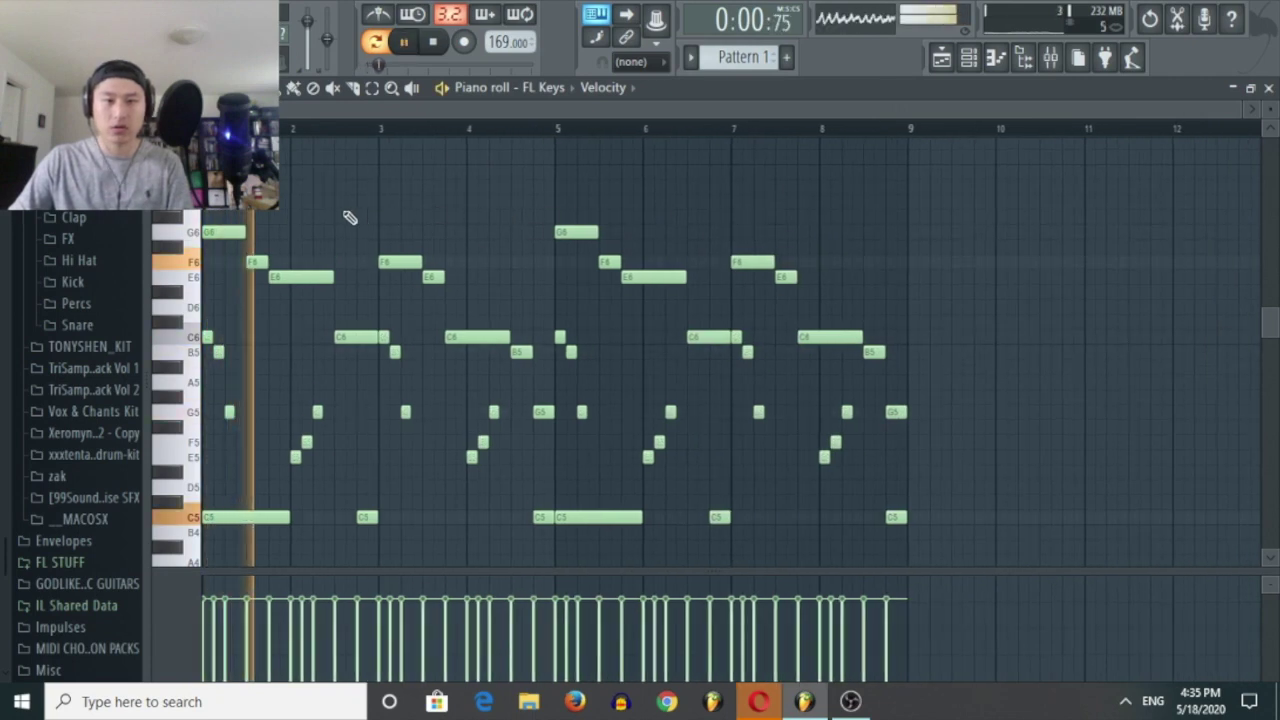
pyautogui.scroll(3, 264, 249)
pyautogui.press('space')
pyautogui.press('space')
pyautogui.press('space')
pyautogui.moveTo(246, 220); pyautogui.dragTo(284, 205)
# Play back the eight-bar pattern and check its bass and upper melody notes.
pyautogui.press('space')
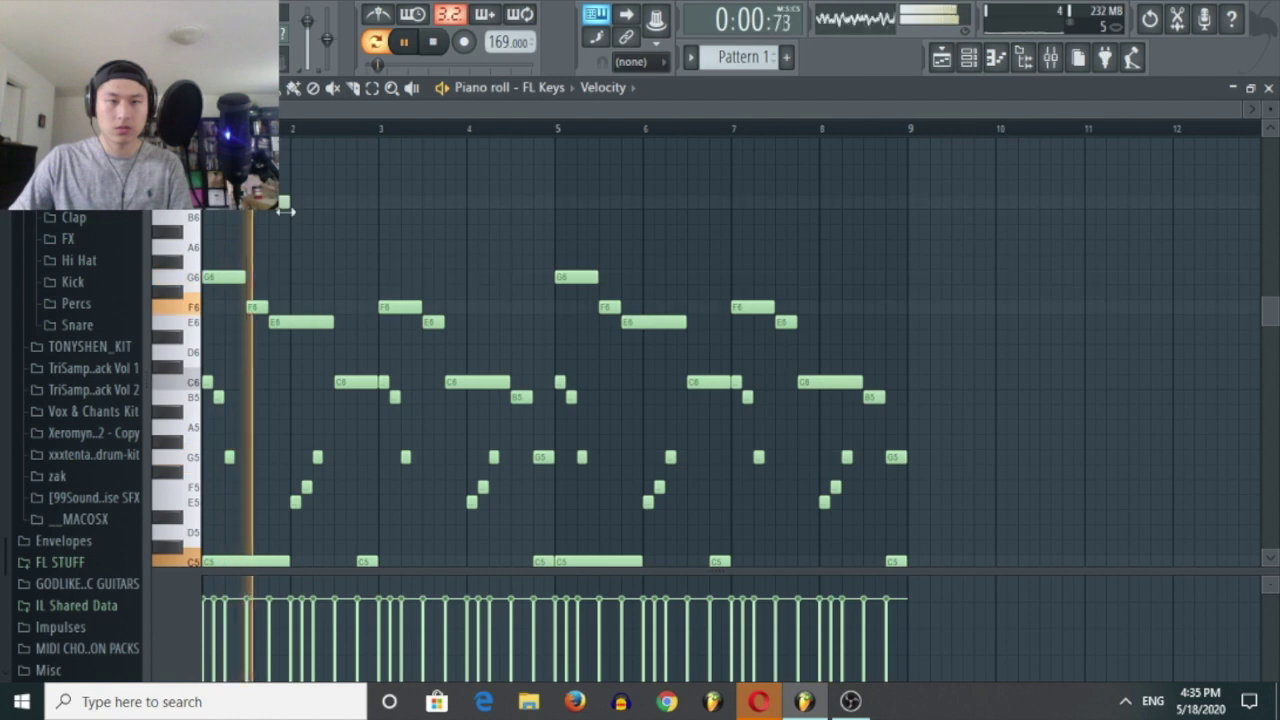
pyautogui.scroll(-5, 364, 249)
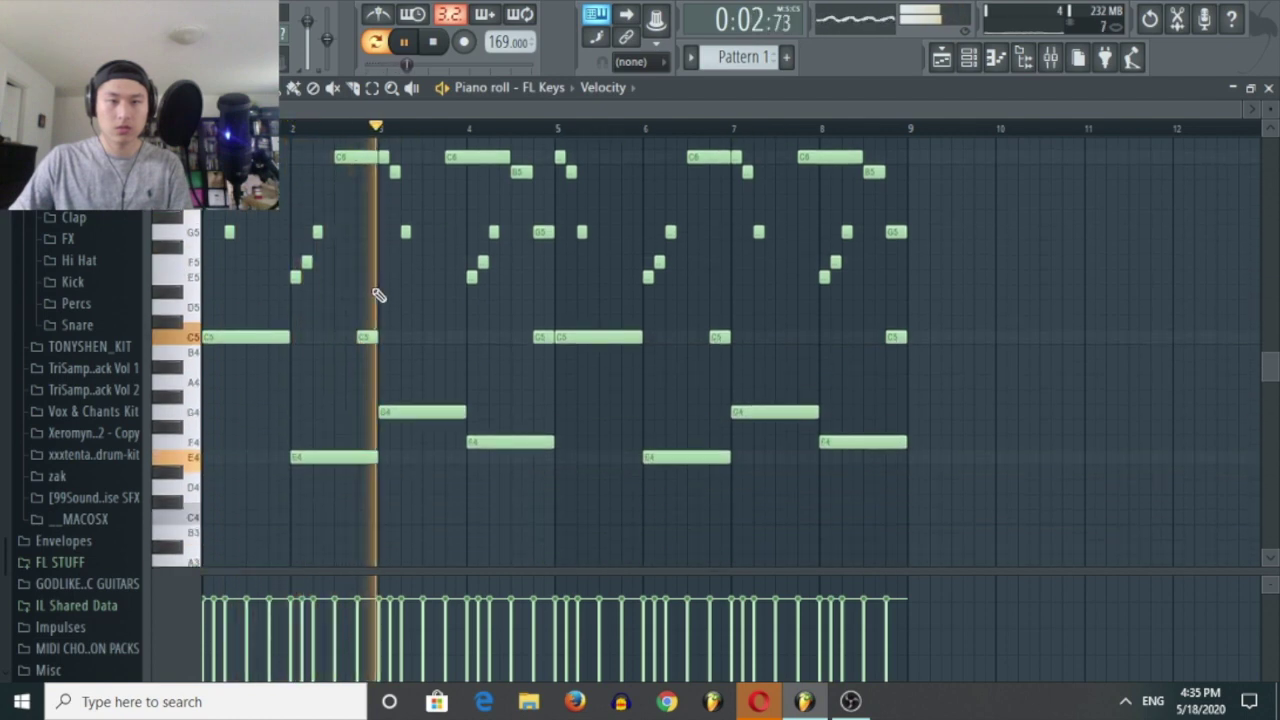
pyautogui.scroll(3, 478, 340)
pyautogui.scroll(2, 494, 262)
pyautogui.scroll(-1, 499, 252)
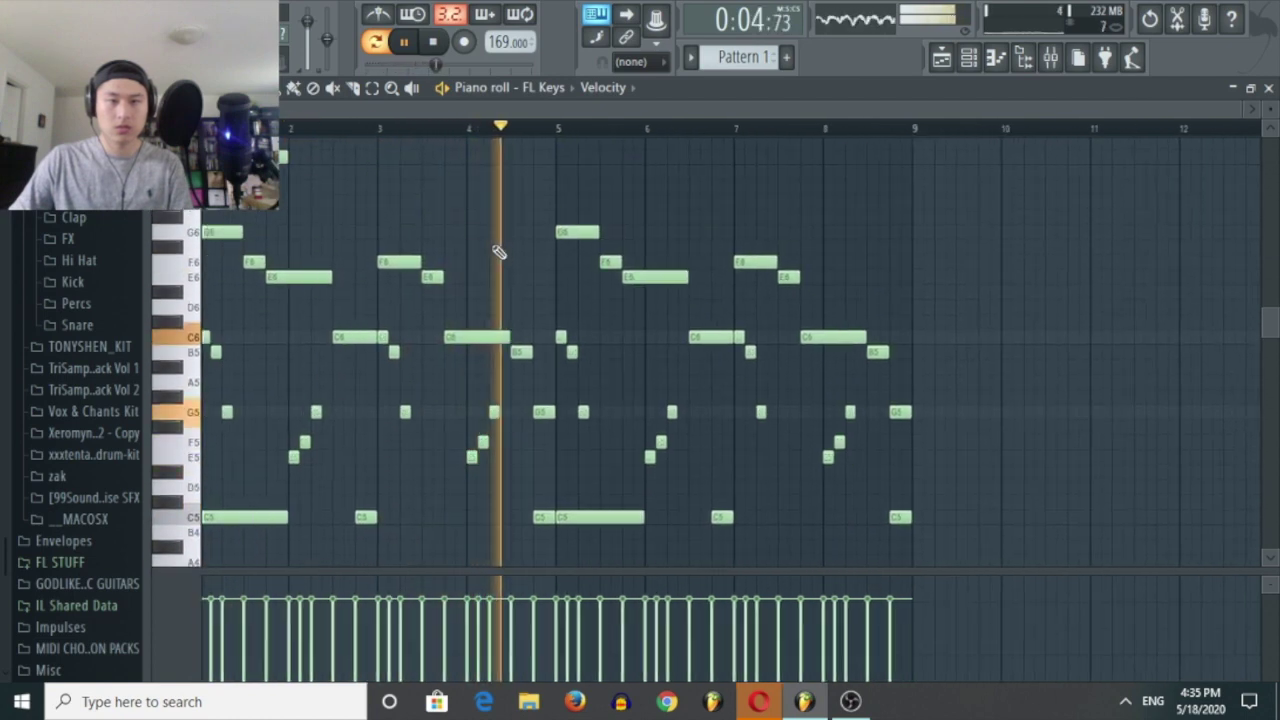
pyautogui.scroll(1, 499, 252)
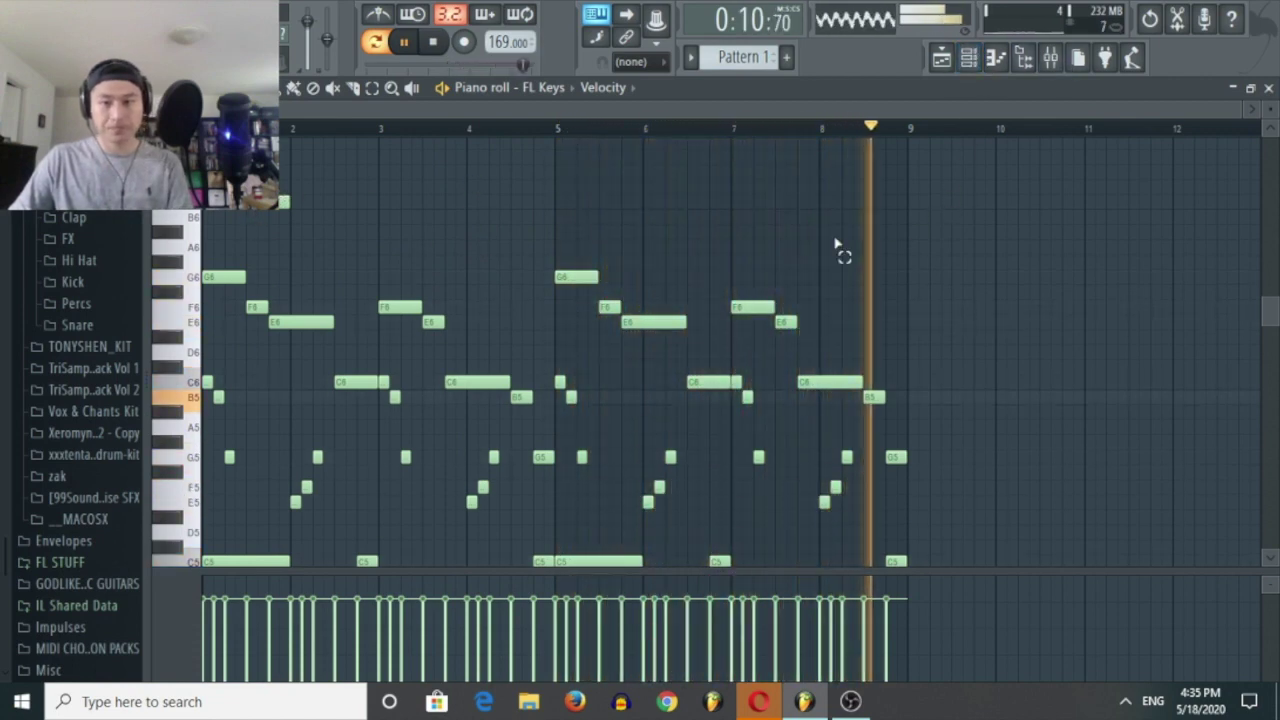
pyautogui.press('space')
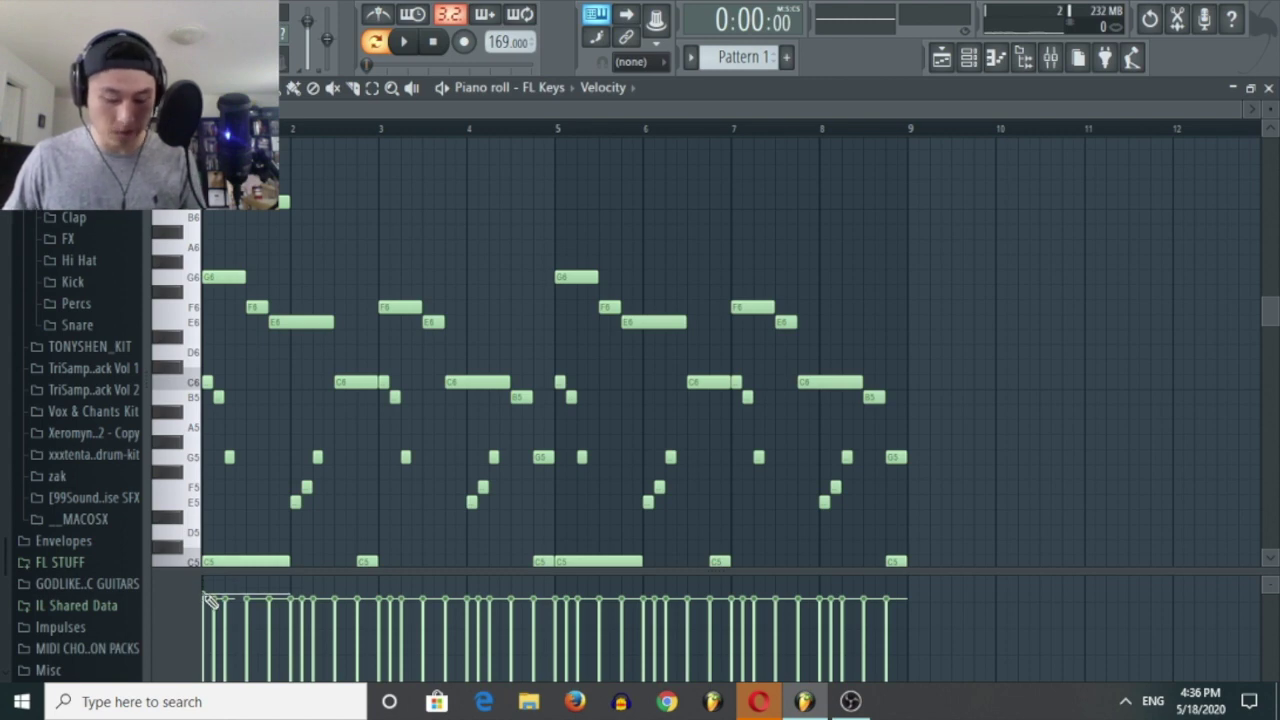
# Randomize the velocity levels of the melody notes slightly with the Bipolar option on.
pyautogui.hotkey('alt', 'r')
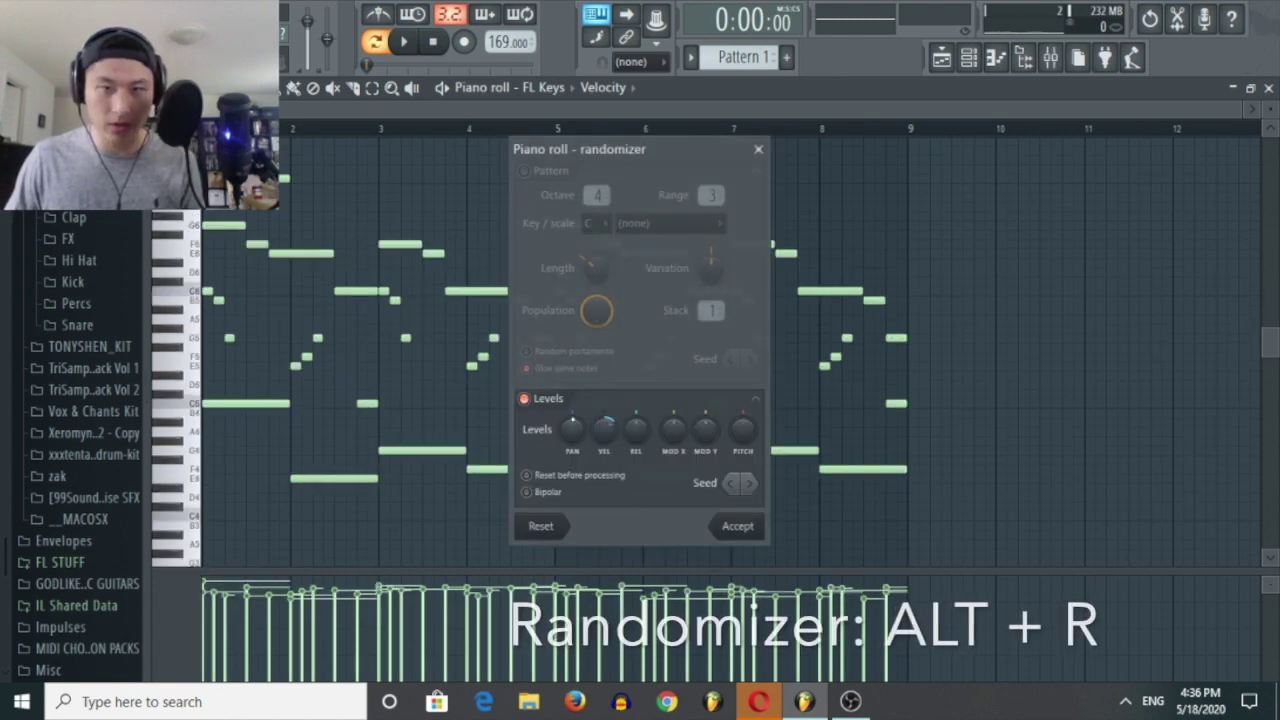
pyautogui.moveTo(605, 430)
pyautogui.mouseDown()
pyautogui.moveTo(605, 408)
pyautogui.moveTo(605, 444)
pyautogui.moveTo(604, 420)
pyautogui.mouseUp()
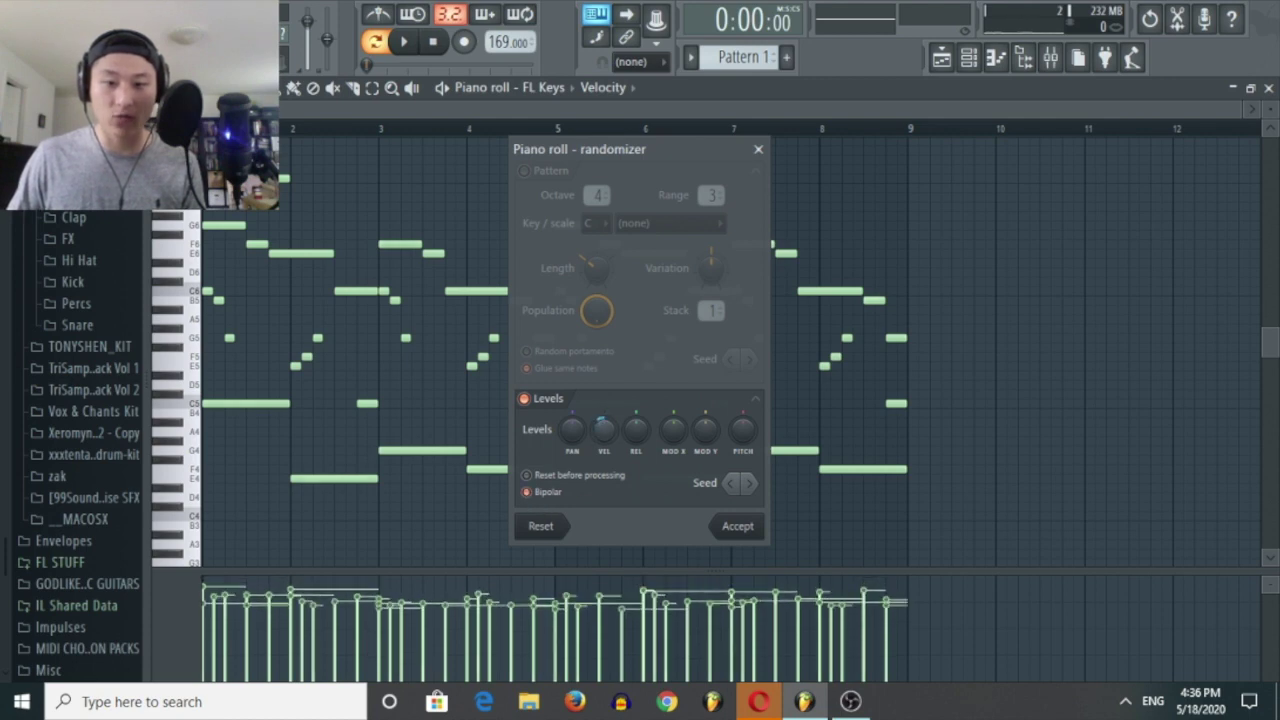
pyautogui.click(740, 526)
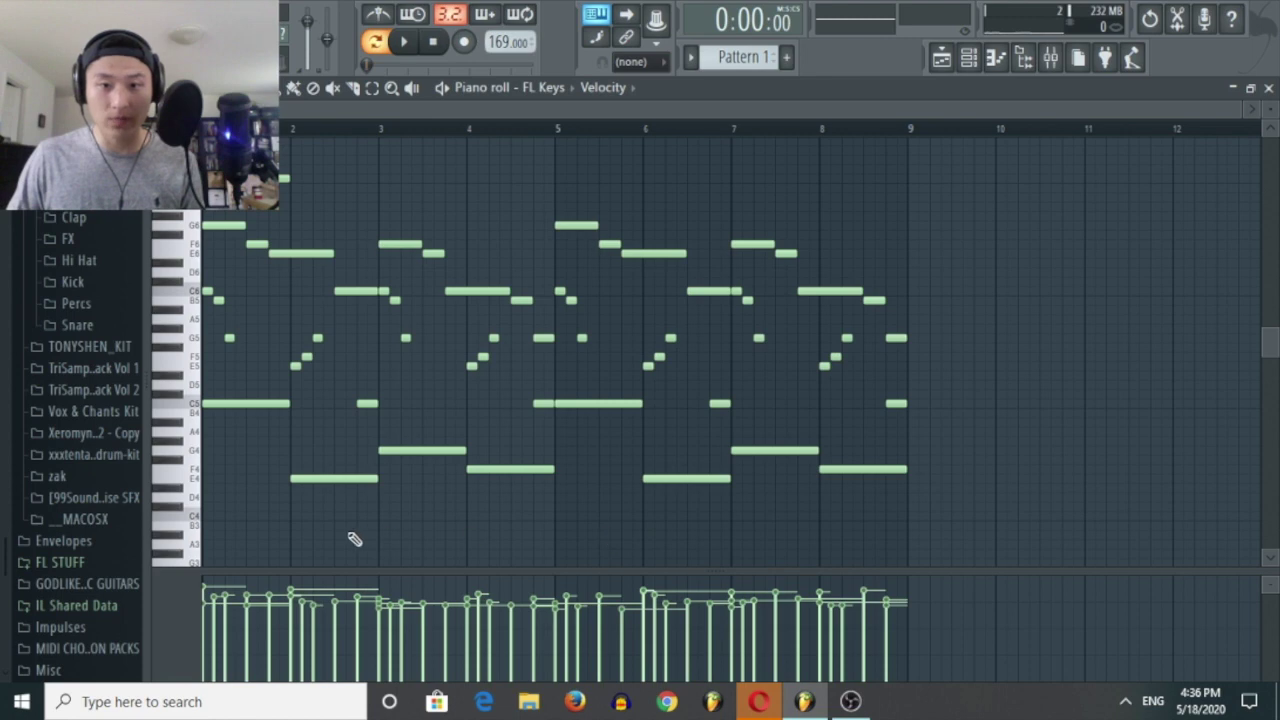
# Strum the start times and velocities of the notes with Preserve end on, and play back the pattern.
pyautogui.scroll(2, 449, 529)
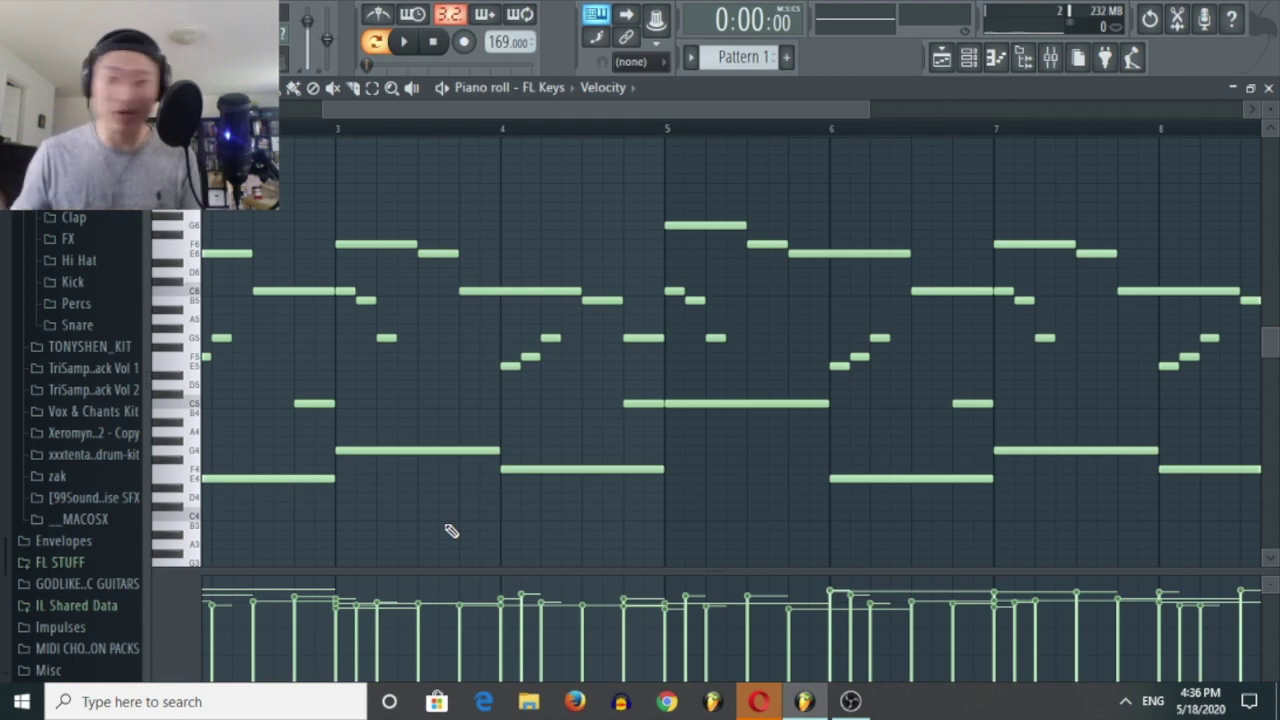
pyautogui.hotkey('alt', 's')
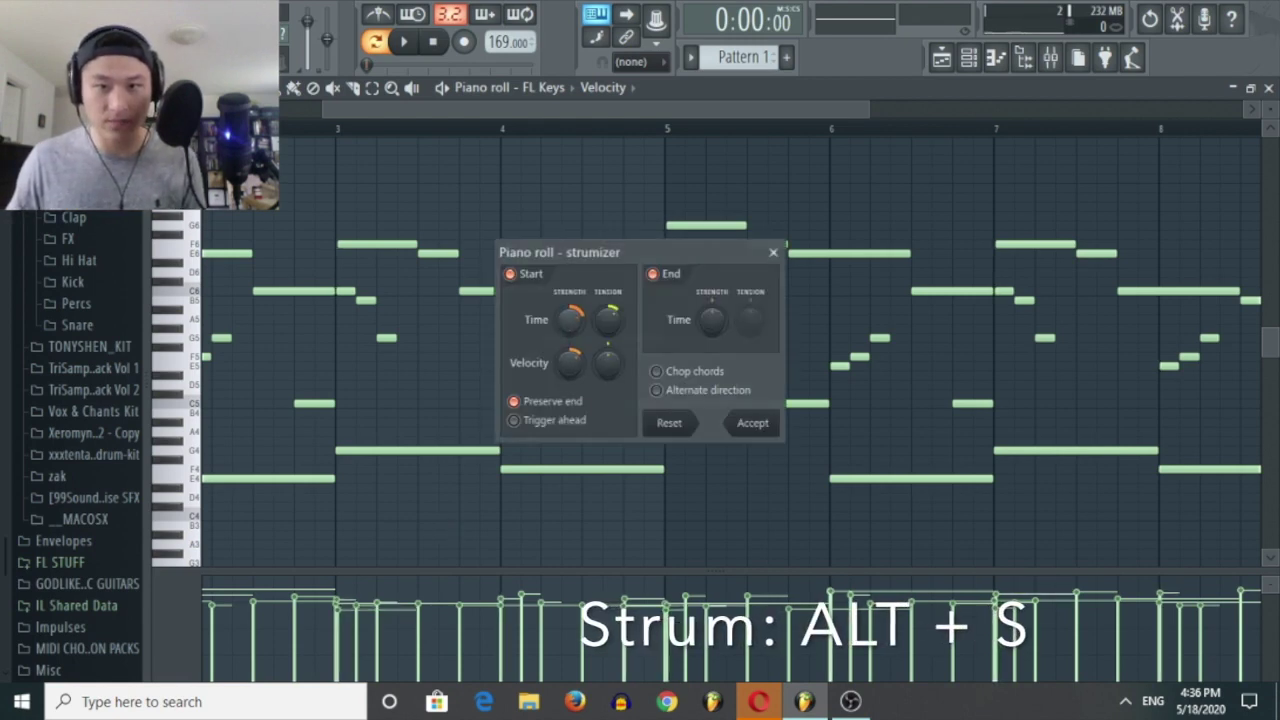
pyautogui.click(750, 421)
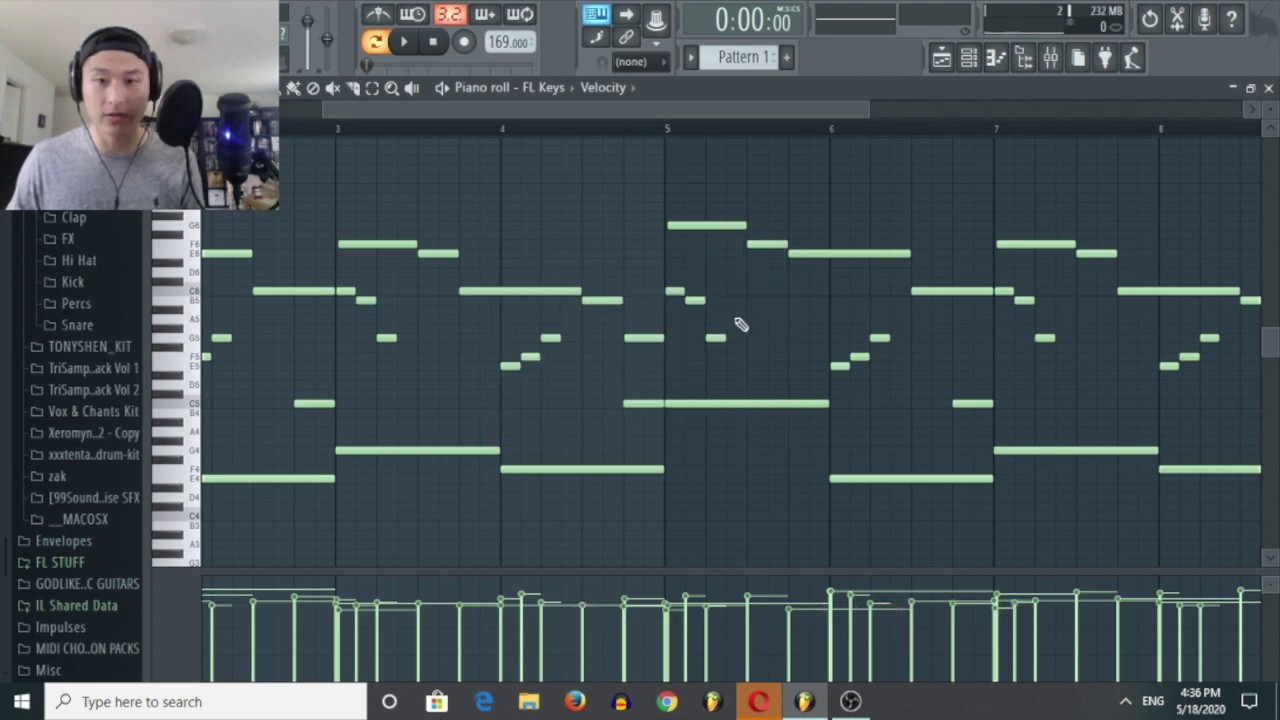
pyautogui.scroll(-3, 740, 322)
pyautogui.press('space')
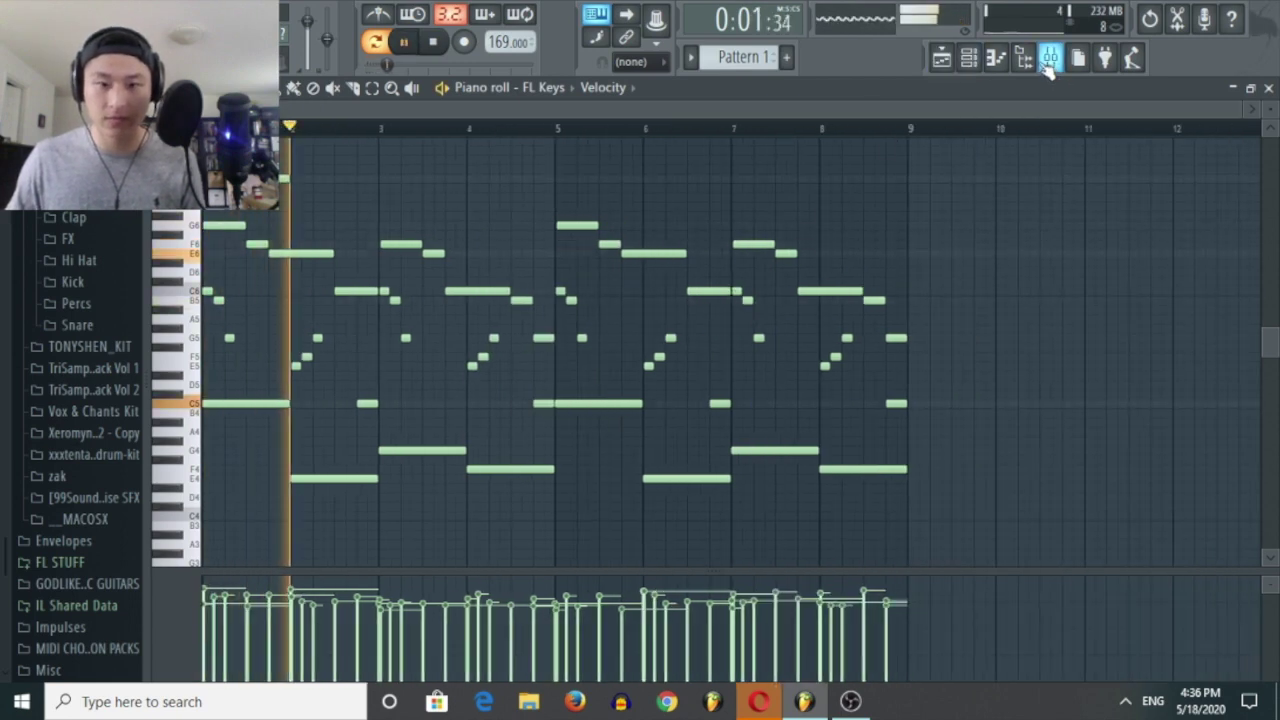
pyautogui.press('space')
# Replace the FL Keys channel's instrument with PoiZone and open its presets library.
pyautogui.click(968, 57)
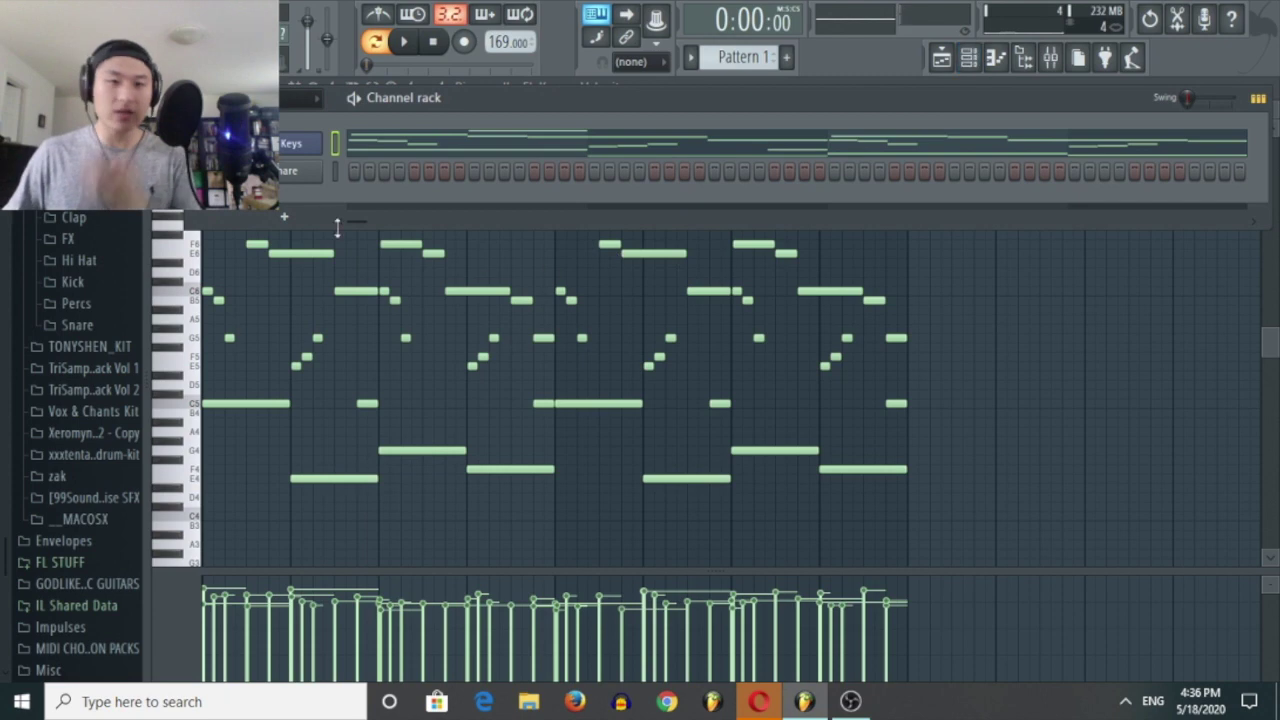
pyautogui.rightClick(308, 167)
pyautogui.moveTo(358, 234)
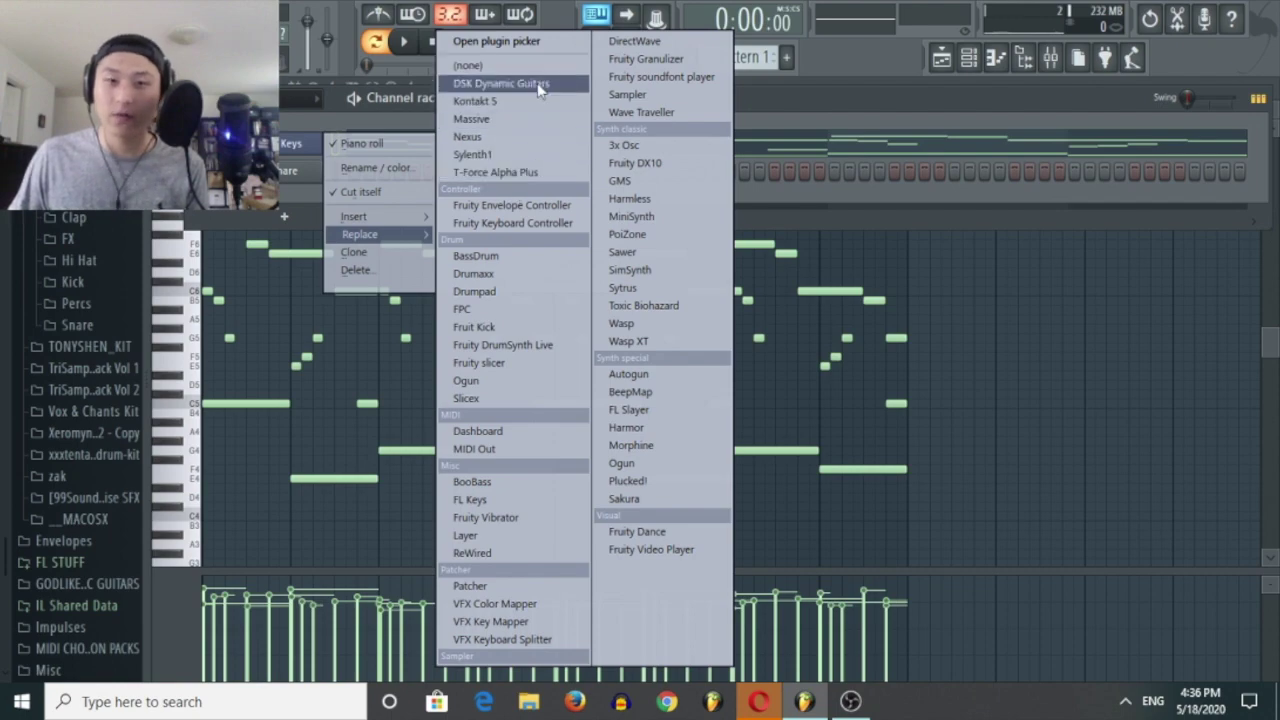
pyautogui.click(638, 238)
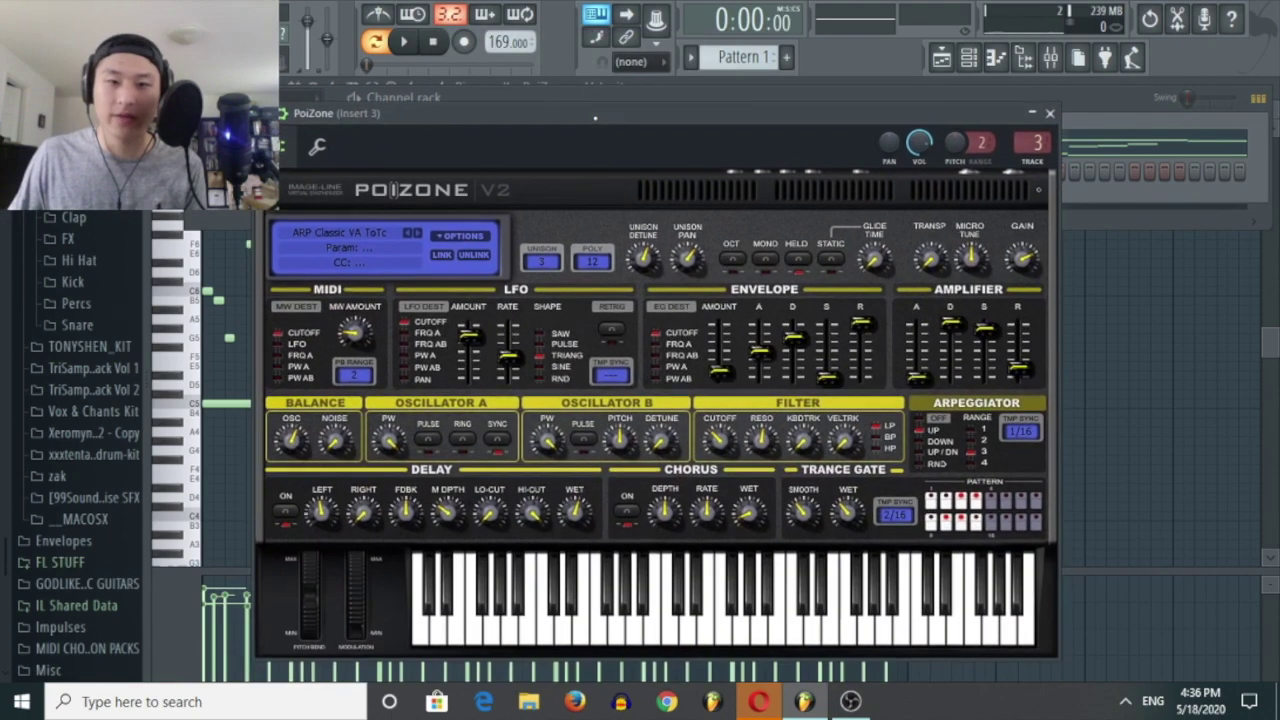
pyautogui.click(349, 236)
# Audition the KBD ClickOrgan TC preset on the melody.
pyautogui.moveTo(860, 270); pyautogui.dragTo(883, 359)
pyautogui.click(816, 494)
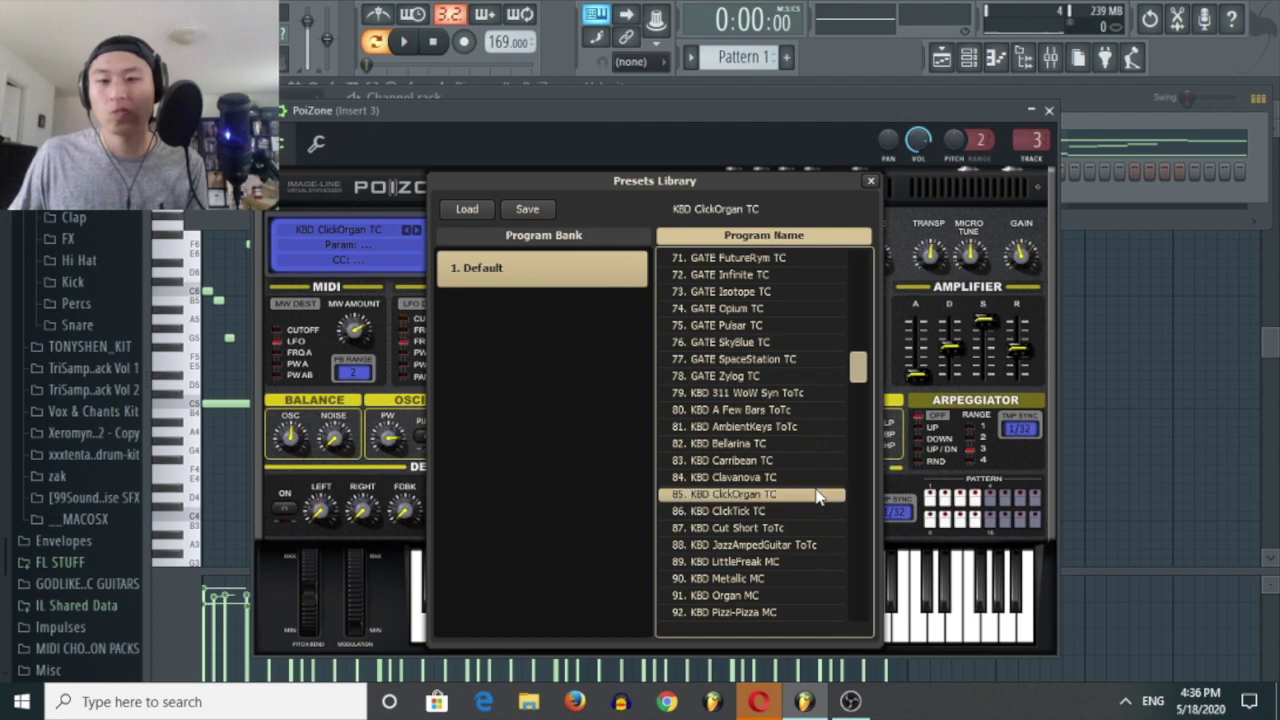
pyautogui.press('space')
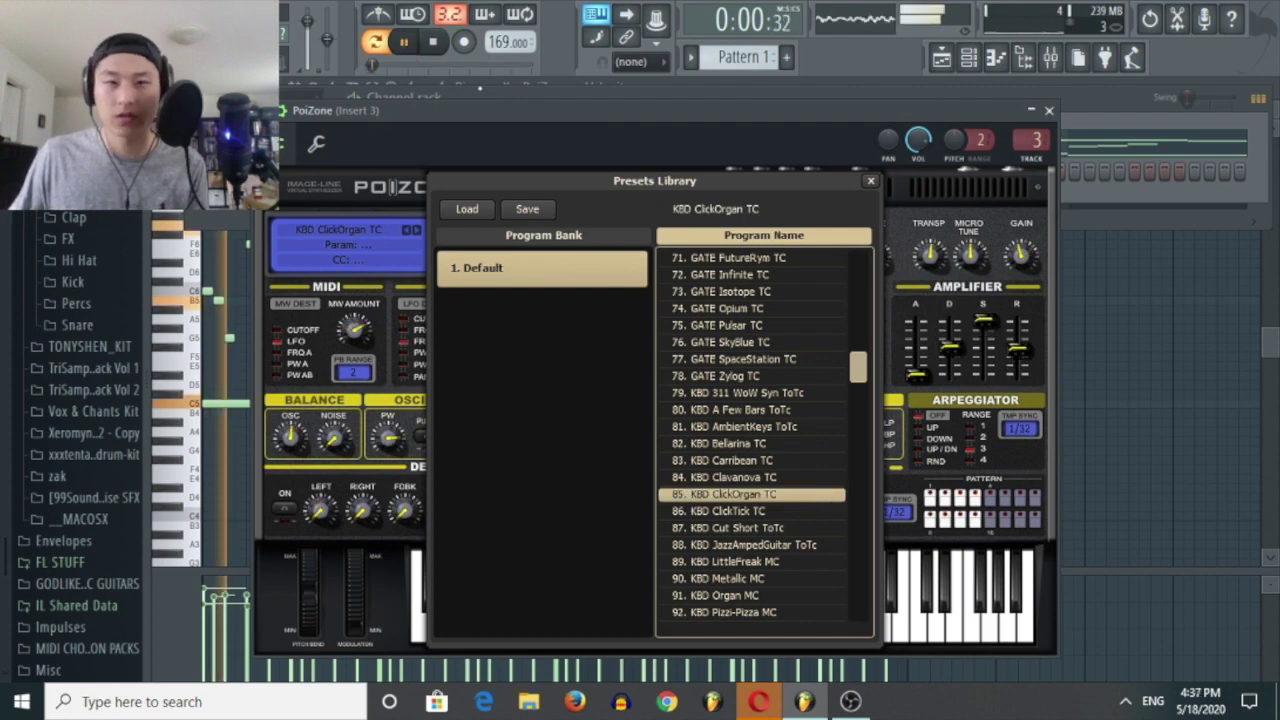
# Select the KBD Smooth Organ ToTc preset for the melody and close the PoiZone windows.
pyautogui.moveTo(862, 376); pyautogui.dragTo(855, 400)
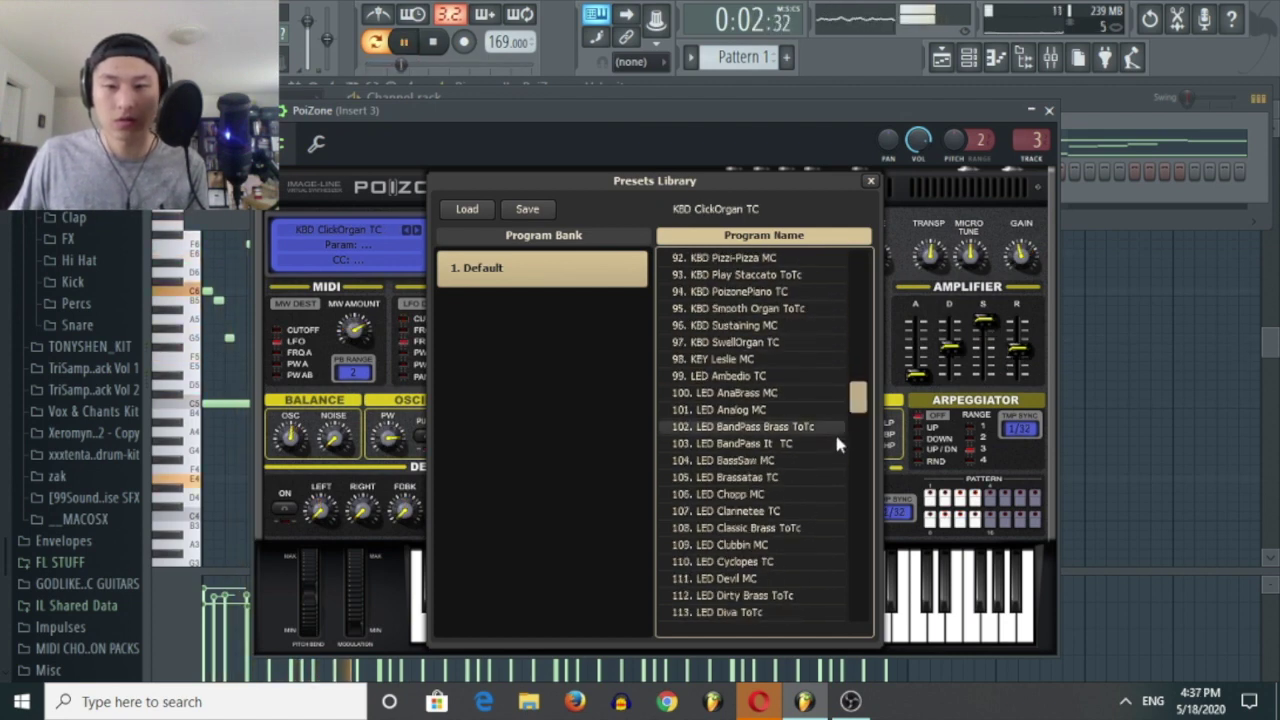
pyautogui.scroll(1, 808, 365)
pyautogui.click(808, 360)
pyautogui.moveTo(857, 391)
pyautogui.mouseDown()
pyautogui.moveTo(865, 447)
pyautogui.moveTo(856, 390)
pyautogui.mouseUp()
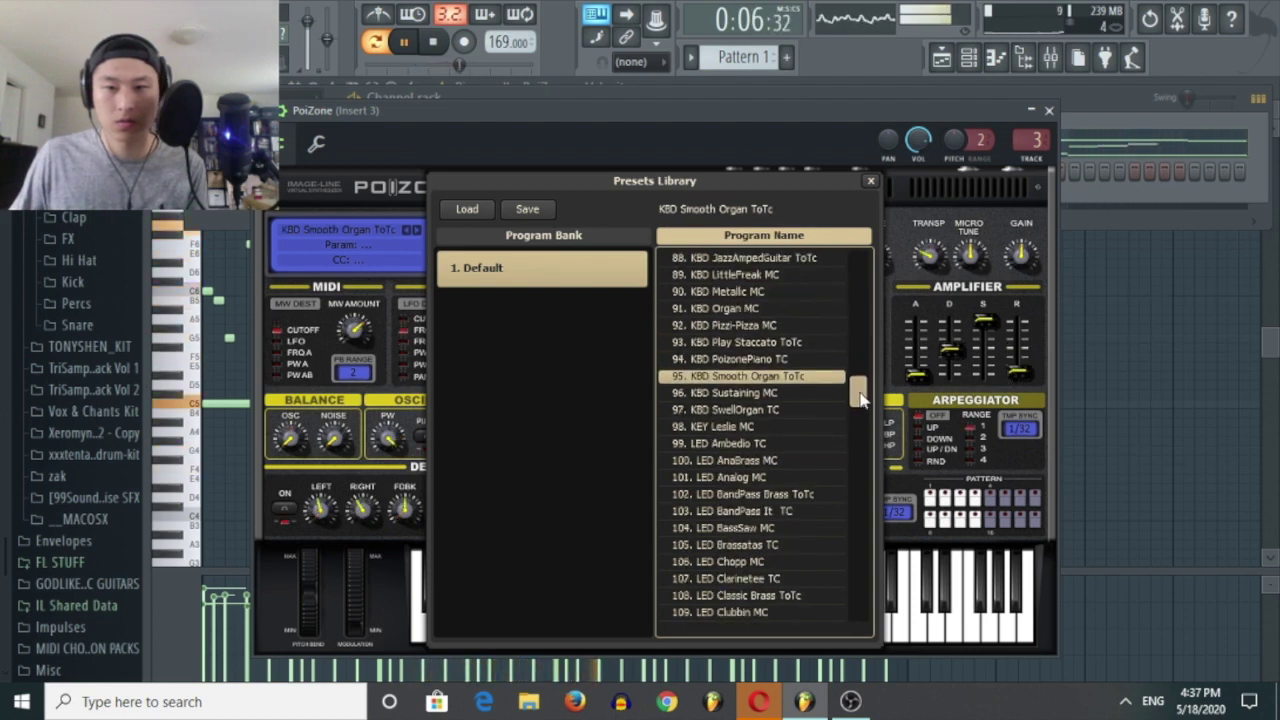
pyautogui.click(870, 181)
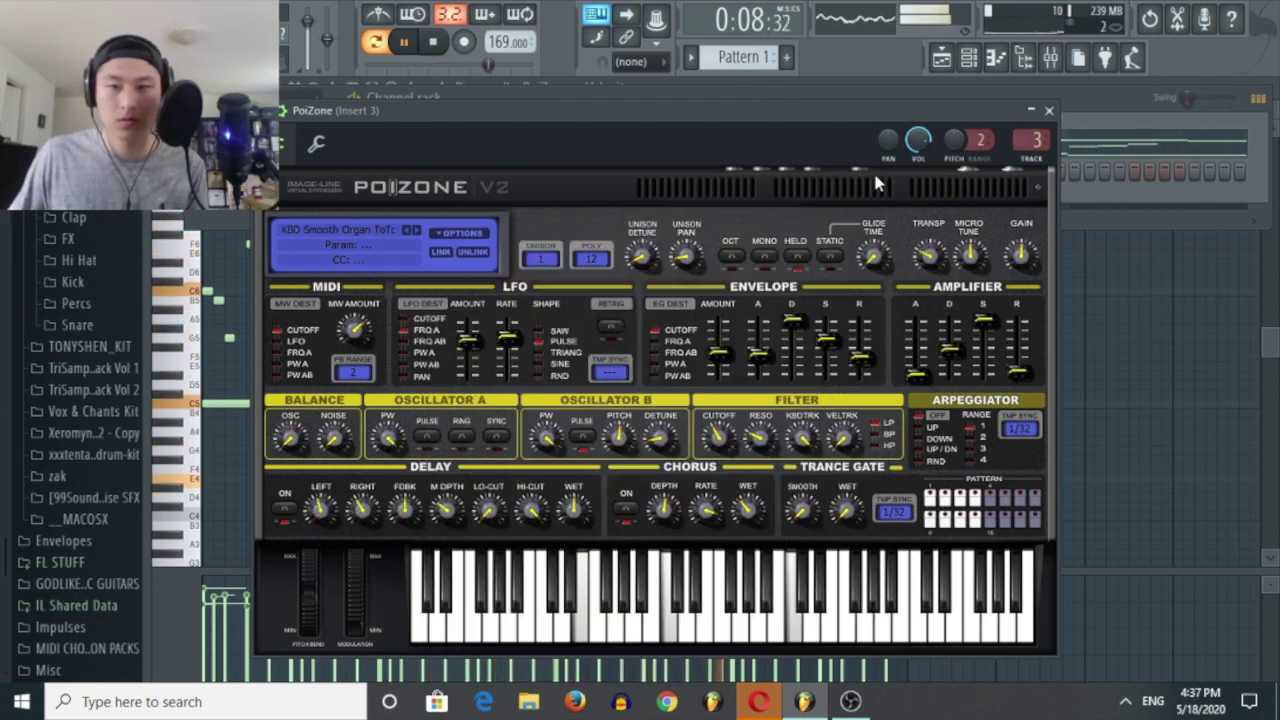
pyautogui.click(1048, 110)
# Transpose all the PoiZone melody notes up one octave and play the pattern back.
pyautogui.click(785, 150)
pyautogui.click(785, 150)
pyautogui.press('space')
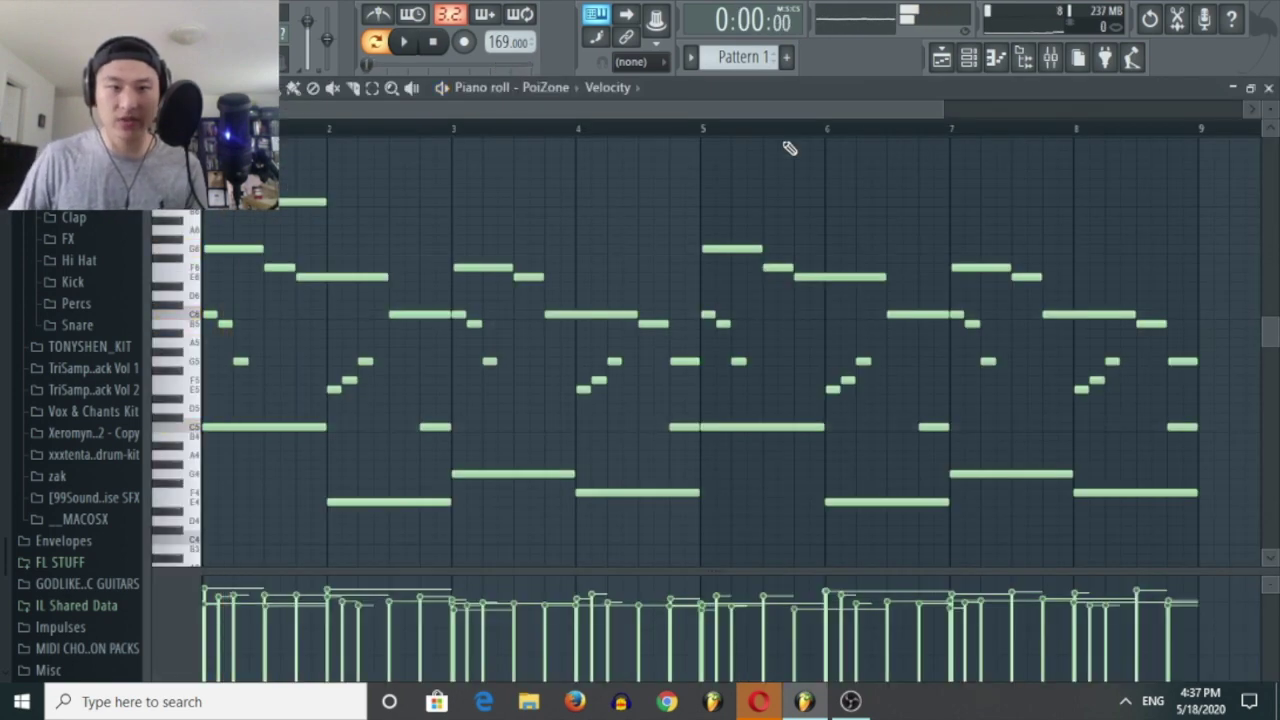
pyautogui.press('space')
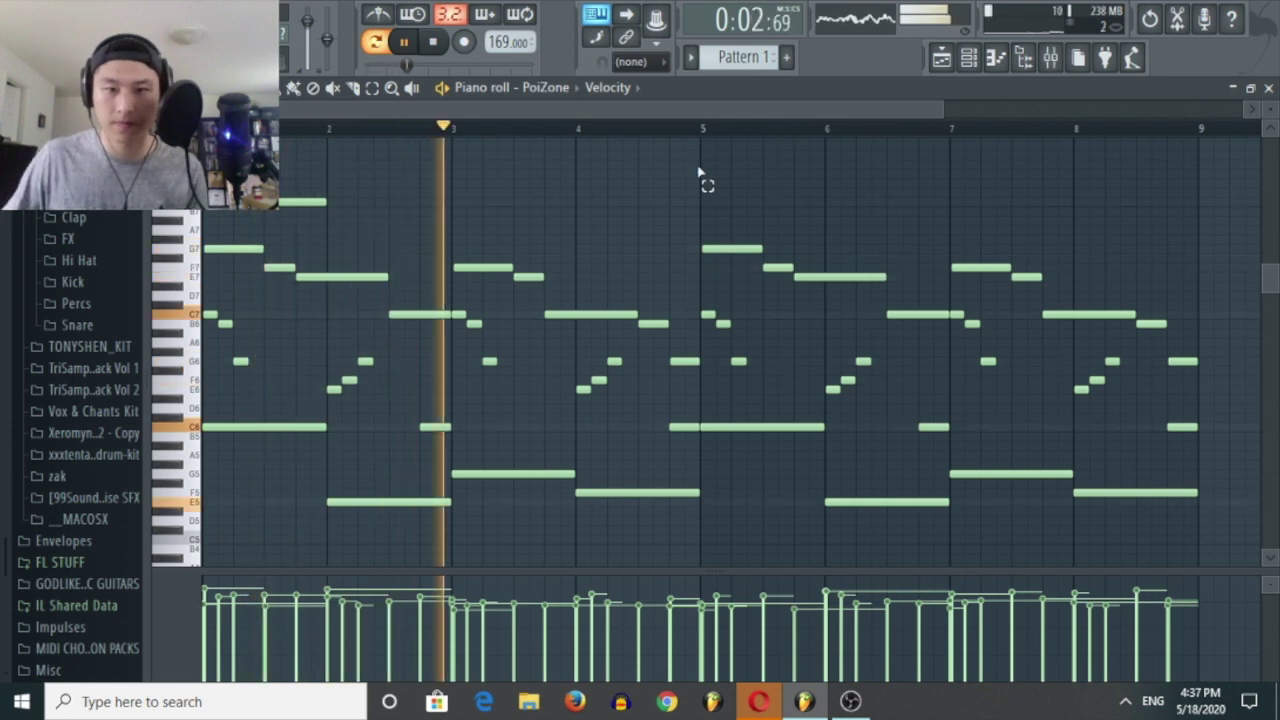
pyautogui.keyDown('ctrl'); pyautogui.scroll(-2, 702, 174); pyautogui.keyUp('ctrl')
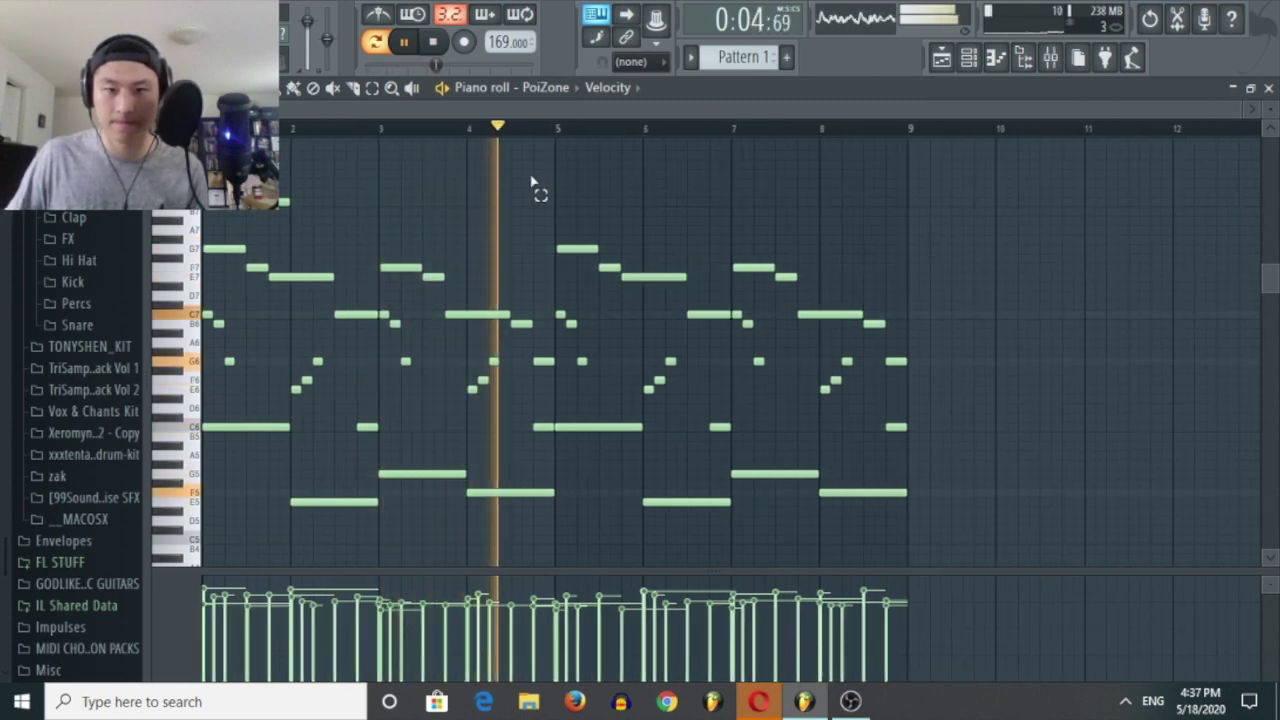
pyautogui.press('space')
# Route the PoiZone channel to the first mixer insert and load Gross Beat into its effect slot 1.
pyautogui.press('F9')
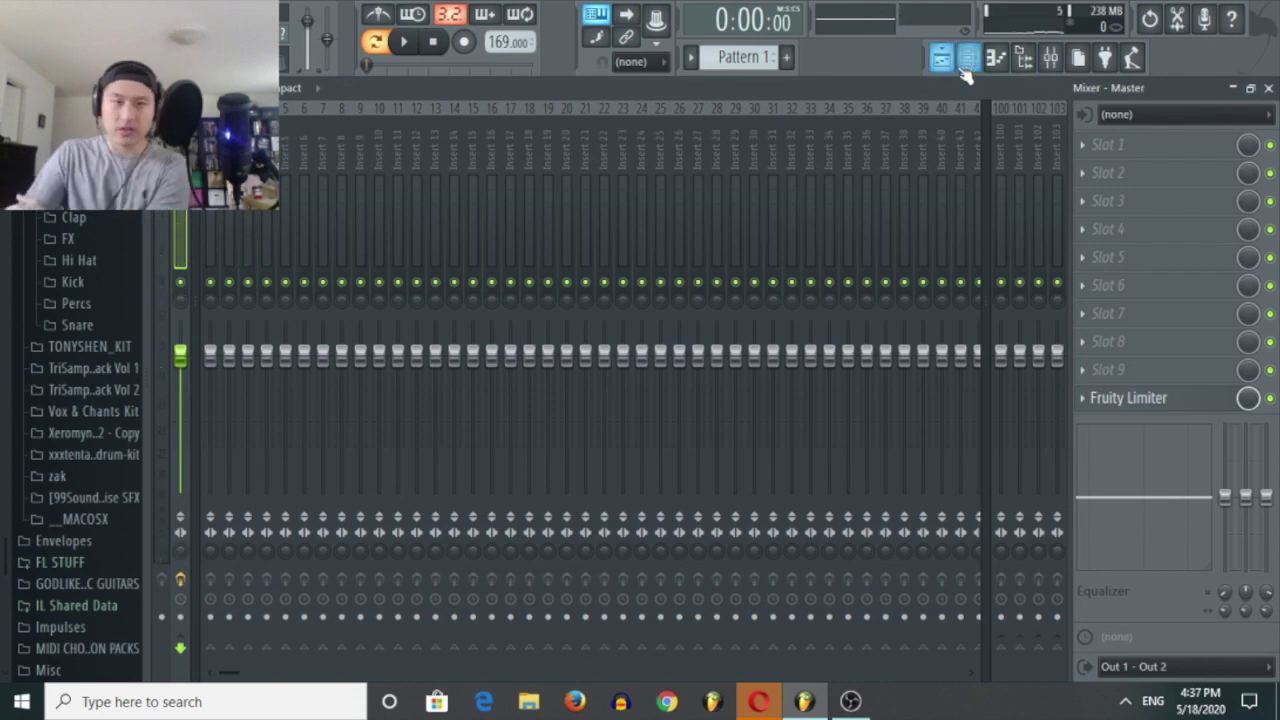
pyautogui.click(968, 60)
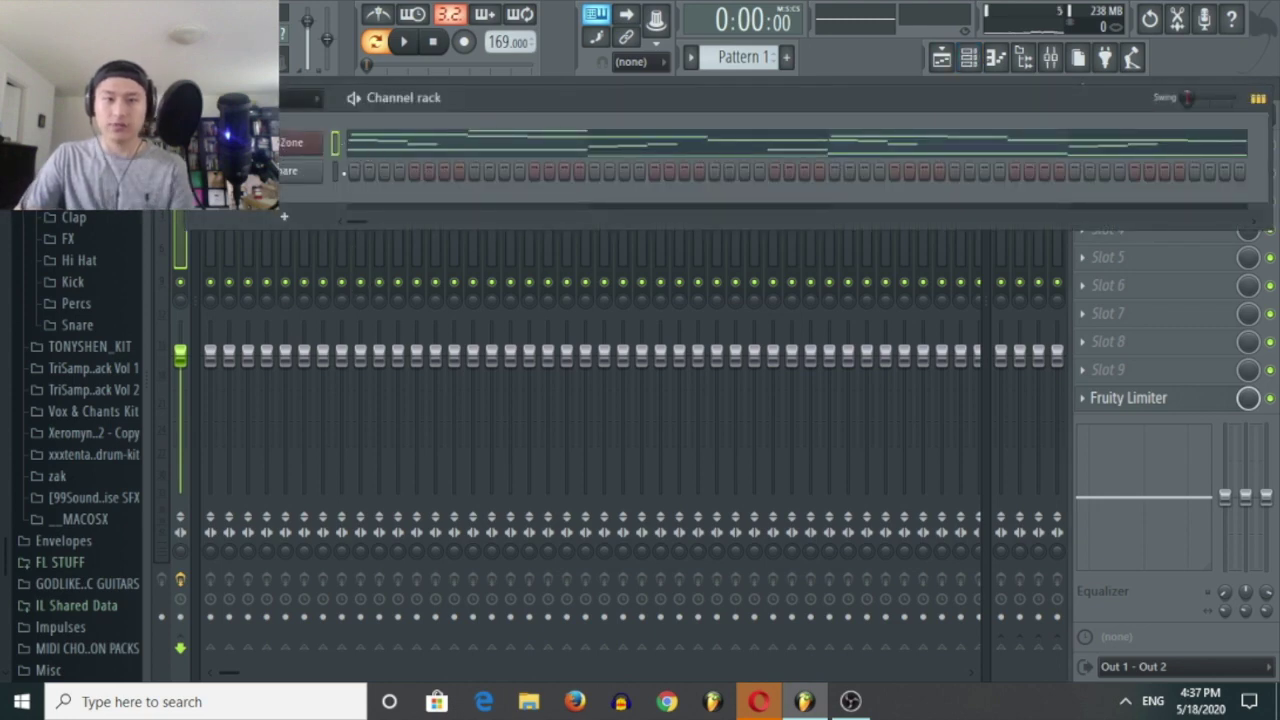
pyautogui.click(208, 258)
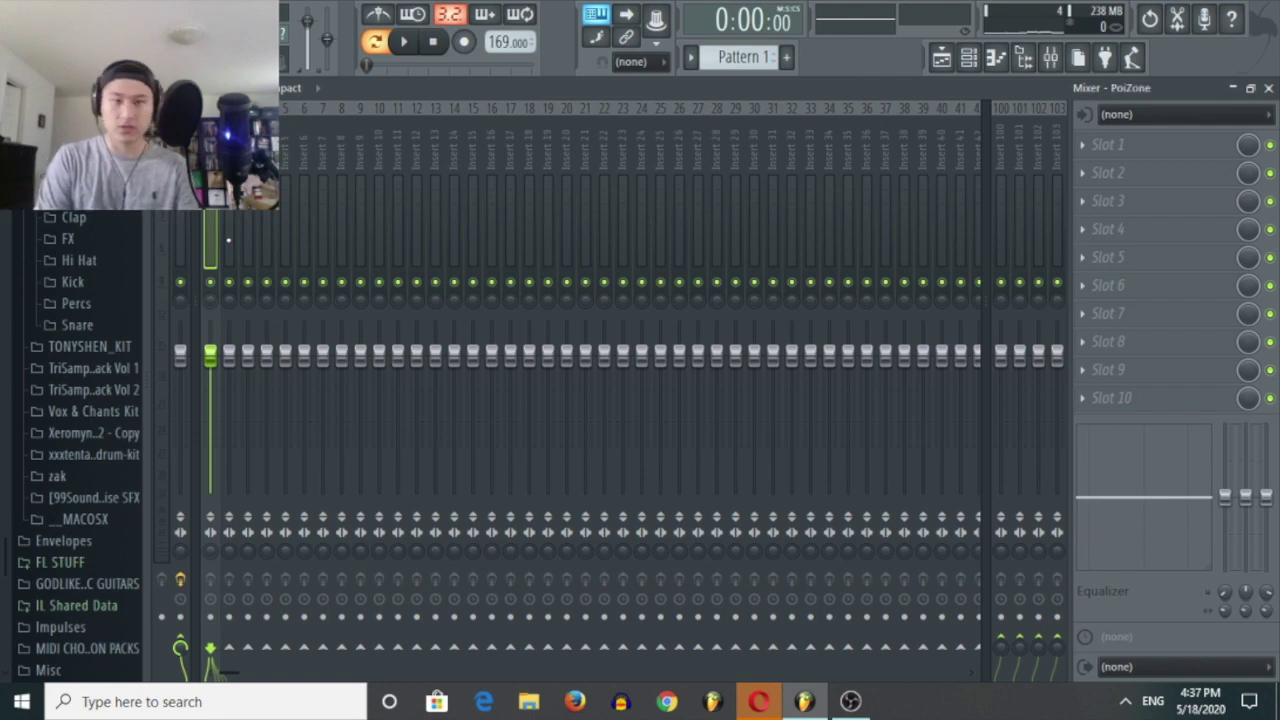
pyautogui.click(1203, 147)
pyautogui.click(1195, 84)
# Try a half-way drop in Gross Beat's time envelope by adding a lower Hold point at its middle.
pyautogui.rightClick(781, 355)
pyautogui.rightClick(778, 355)
pyautogui.click(764, 364)
pyautogui.moveTo(783, 351); pyautogui.dragTo(781, 367)
# Load Gross Beat's Default preset, then add a lower point midway along the time envelope and set it to Single curve.
pyautogui.click(978, 272)
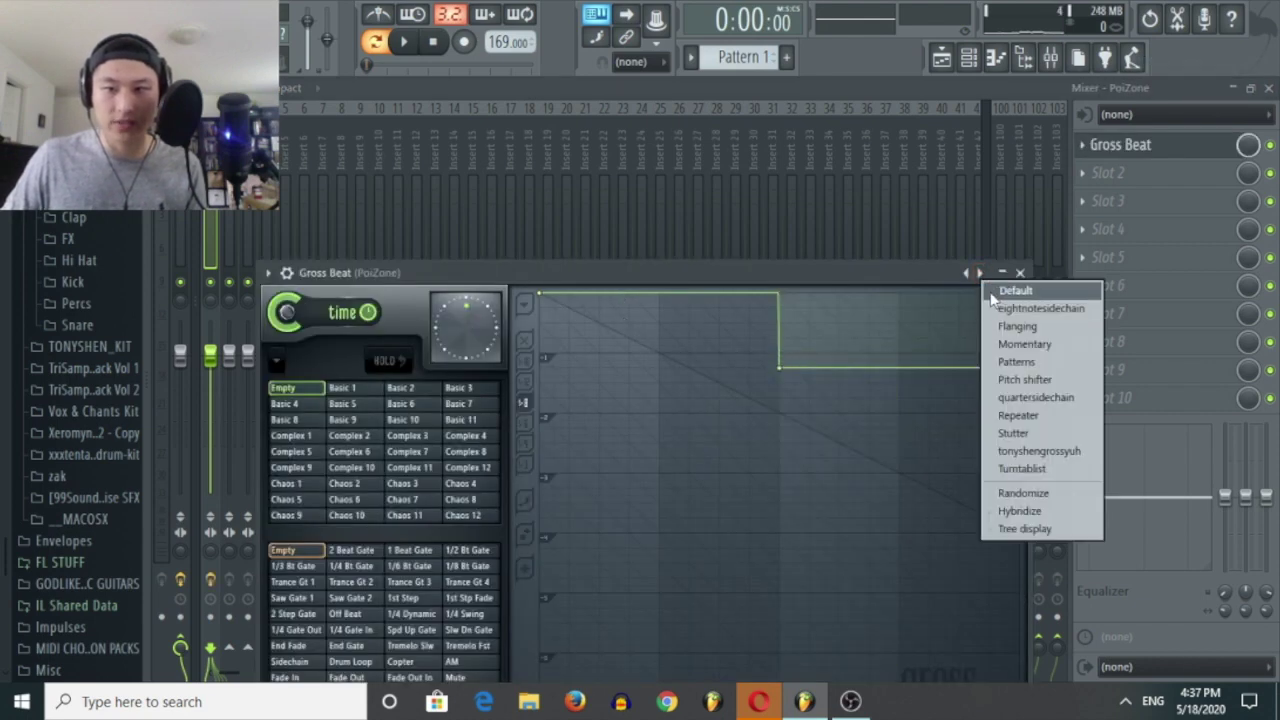
pyautogui.click(992, 292)
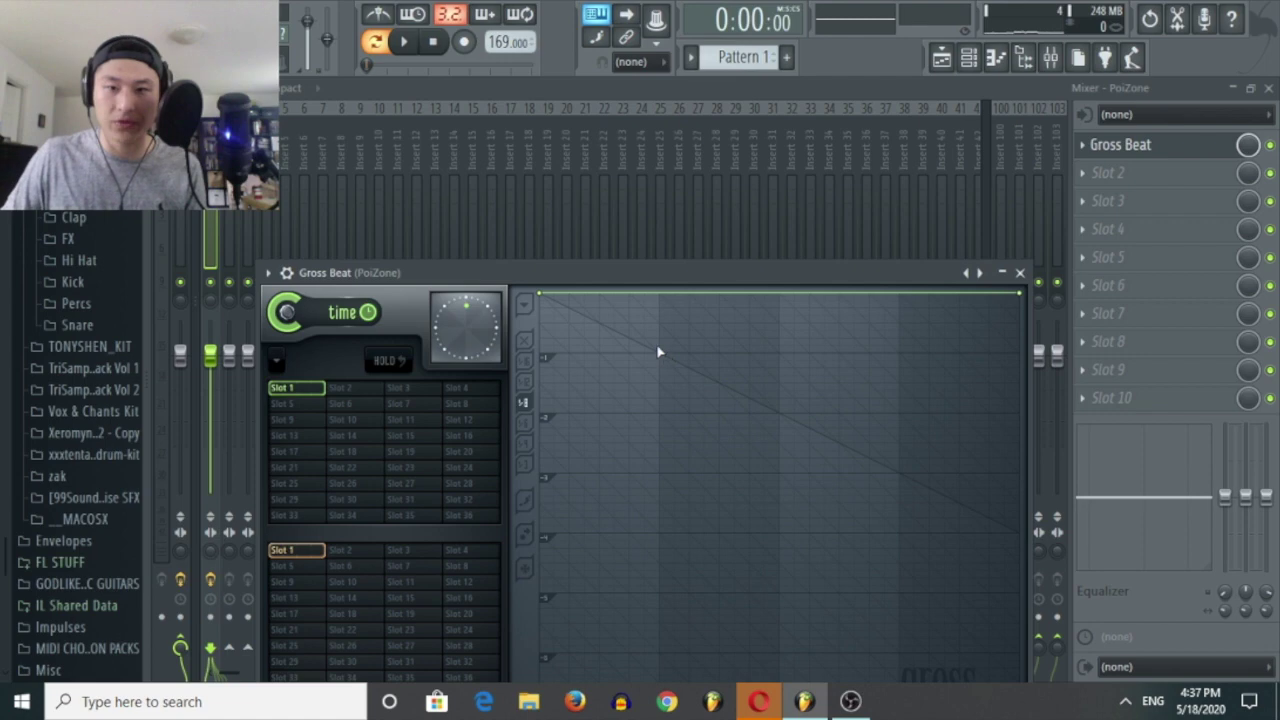
pyautogui.click(779, 352)
pyautogui.rightClick(780, 352)
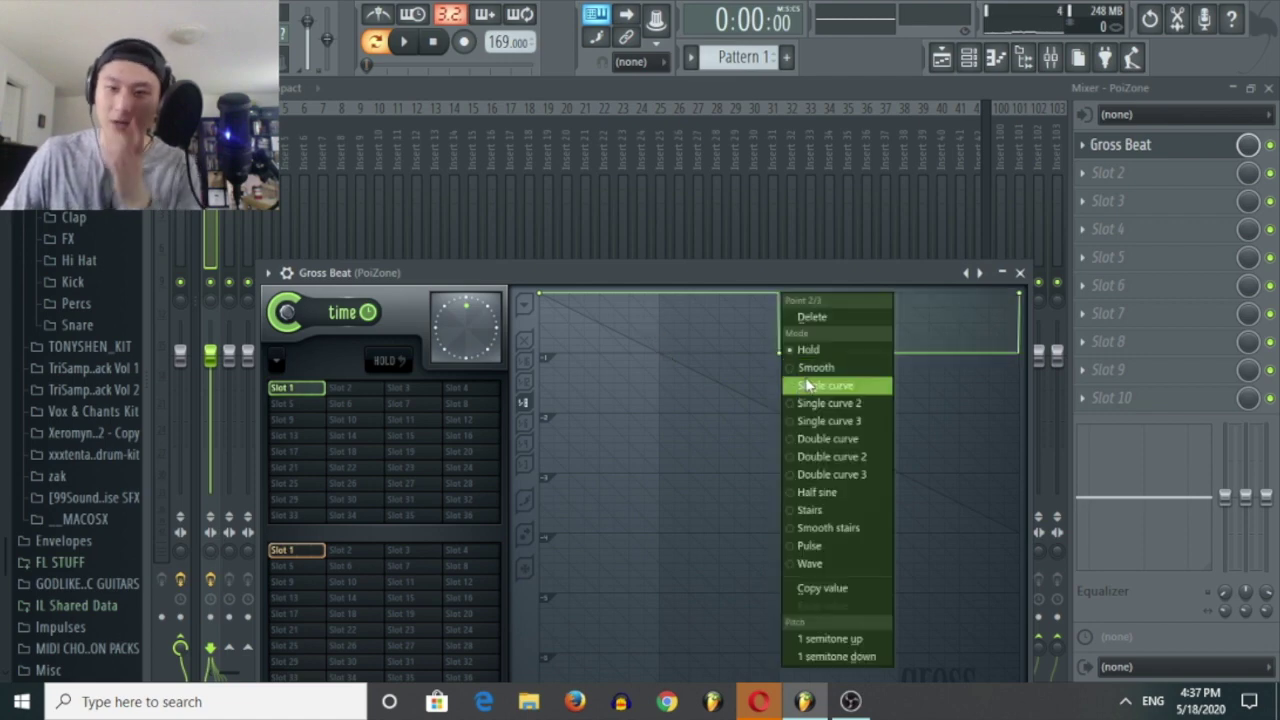
pyautogui.click(808, 386)
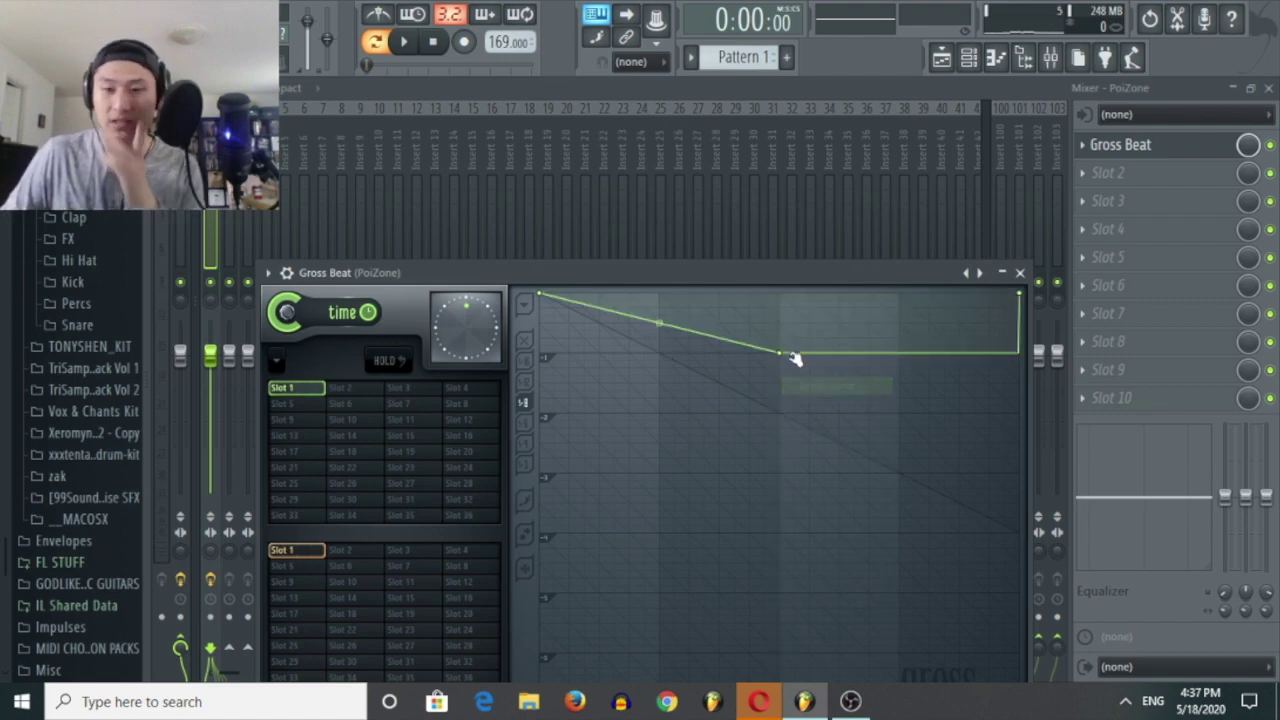
# Repeat the downward ramp in the second half of the time envelope with a Single curve end point, then play the pattern back.
pyautogui.moveTo(786, 331); pyautogui.dragTo(769, 283)
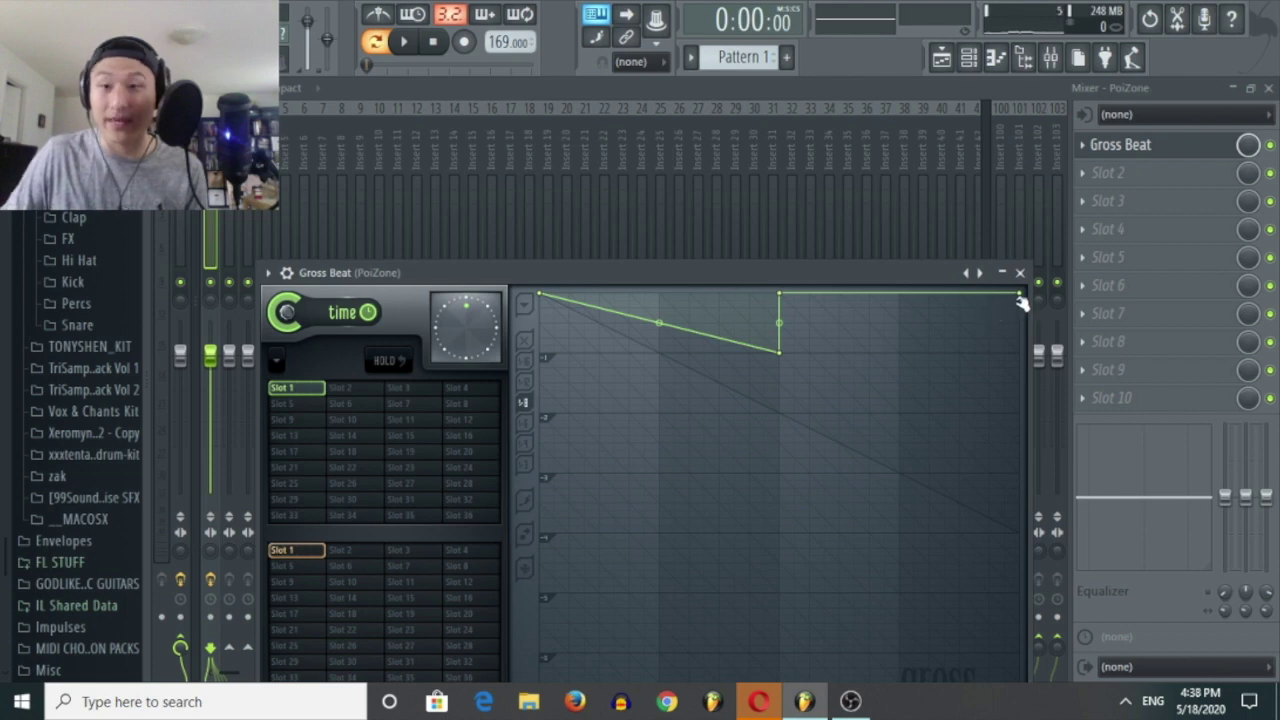
pyautogui.rightClick(1020, 356)
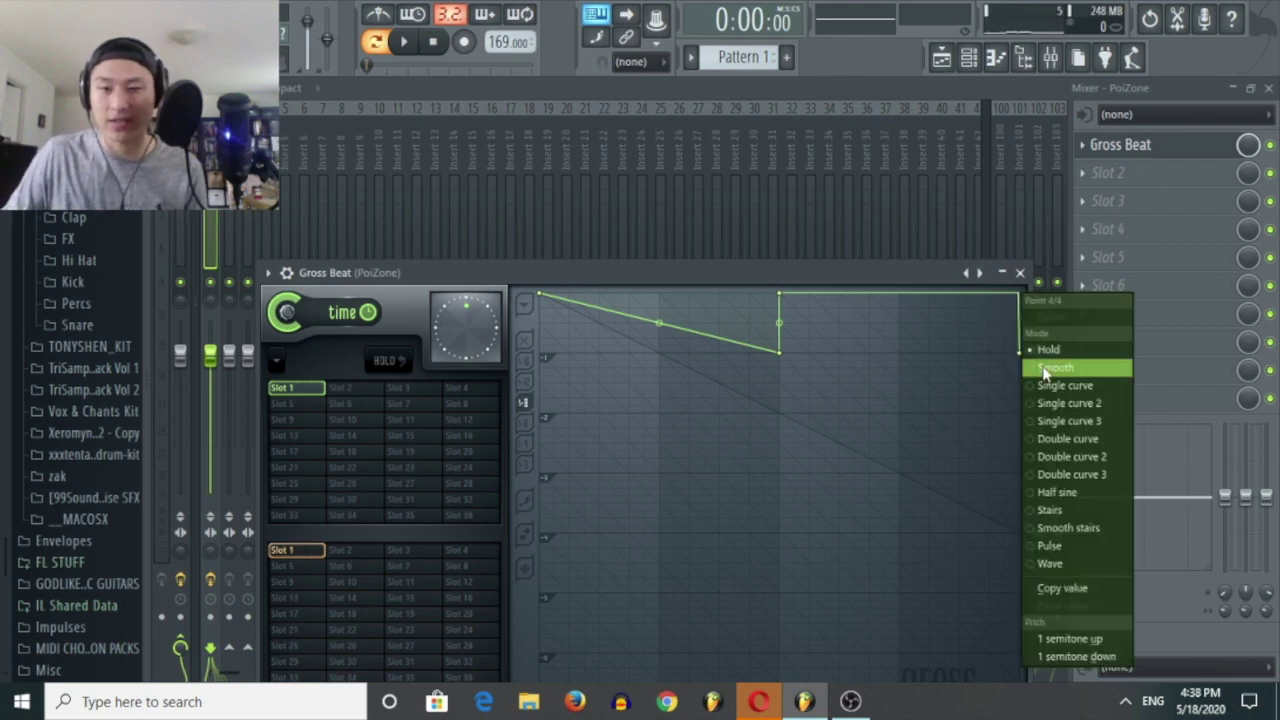
pyautogui.click(1043, 386)
pyautogui.press('space')
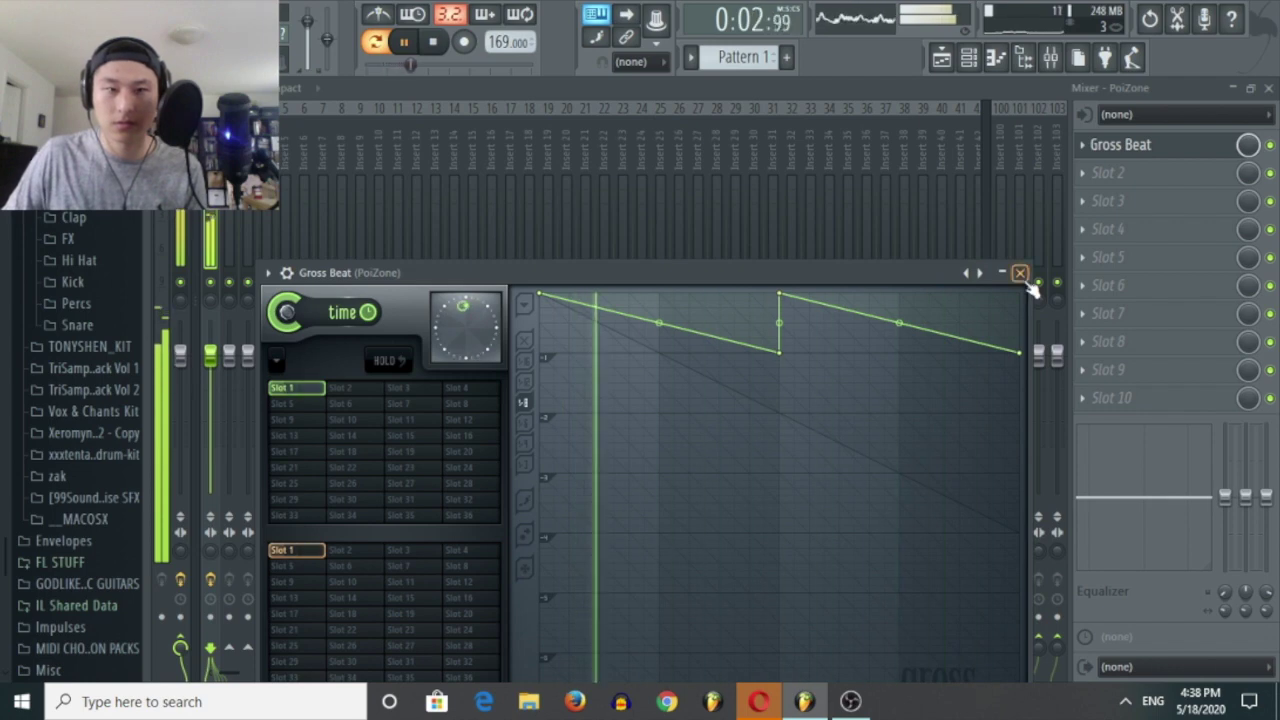
pyautogui.moveTo(813, 270); pyautogui.dragTo(826, 300)
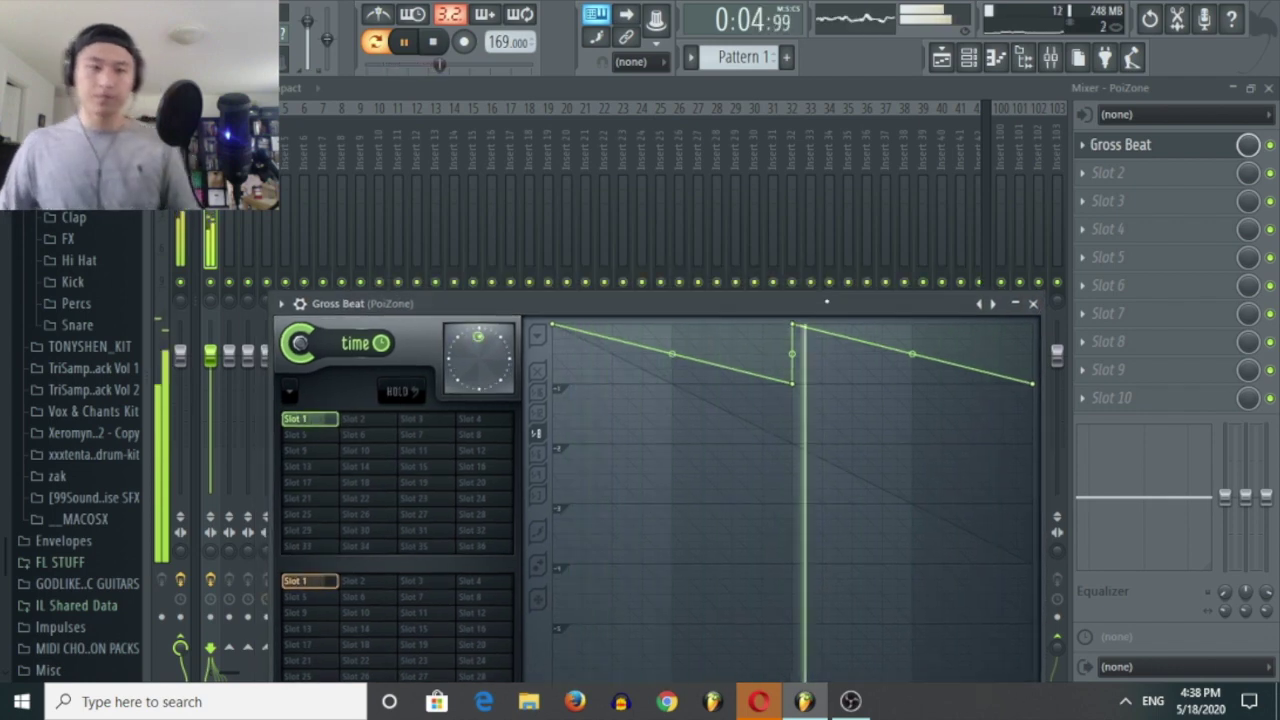
pyautogui.press('space')
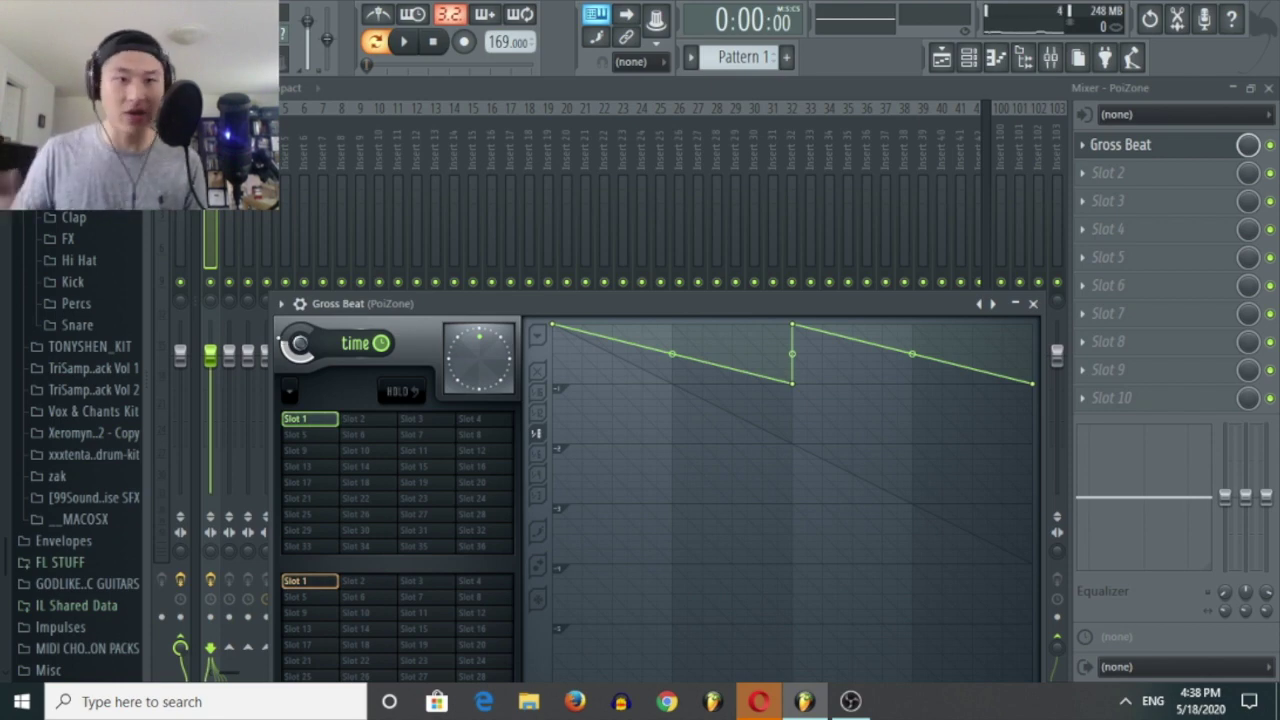
pyautogui.press('space')
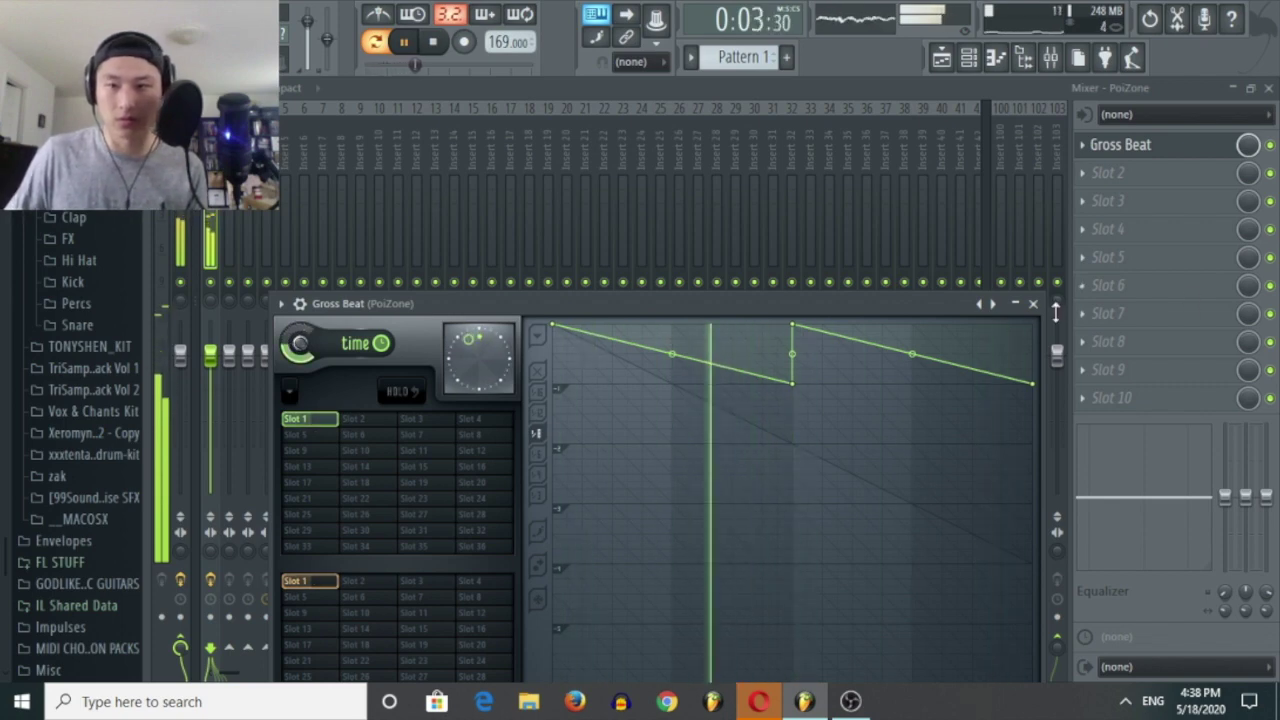
# Load Fruity Reeverb 2 into effect slot 2 of the PoiZone insert and slightly raise its wet level and room size.
pyautogui.click(1033, 303)
pyautogui.click(1126, 171)
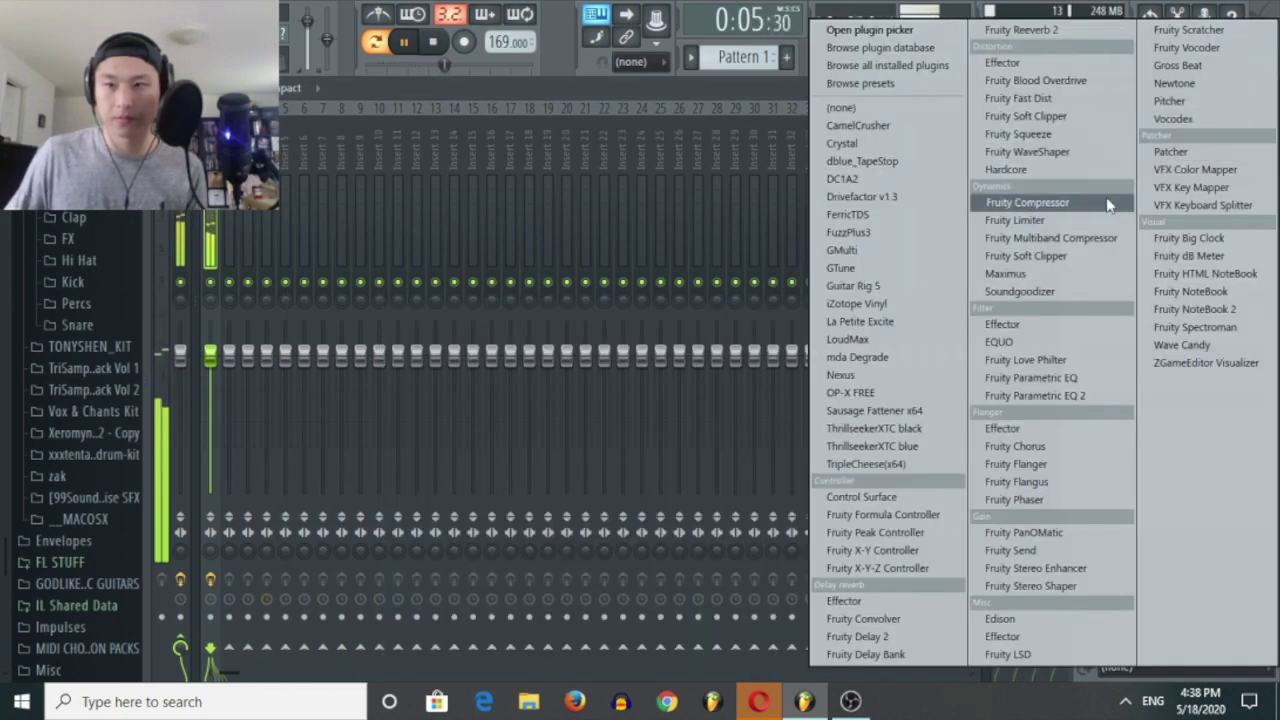
pyautogui.click(1062, 31)
pyautogui.moveTo(685, 367); pyautogui.dragTo(685, 360)
pyautogui.moveTo(515, 382); pyautogui.dragTo(515, 350)
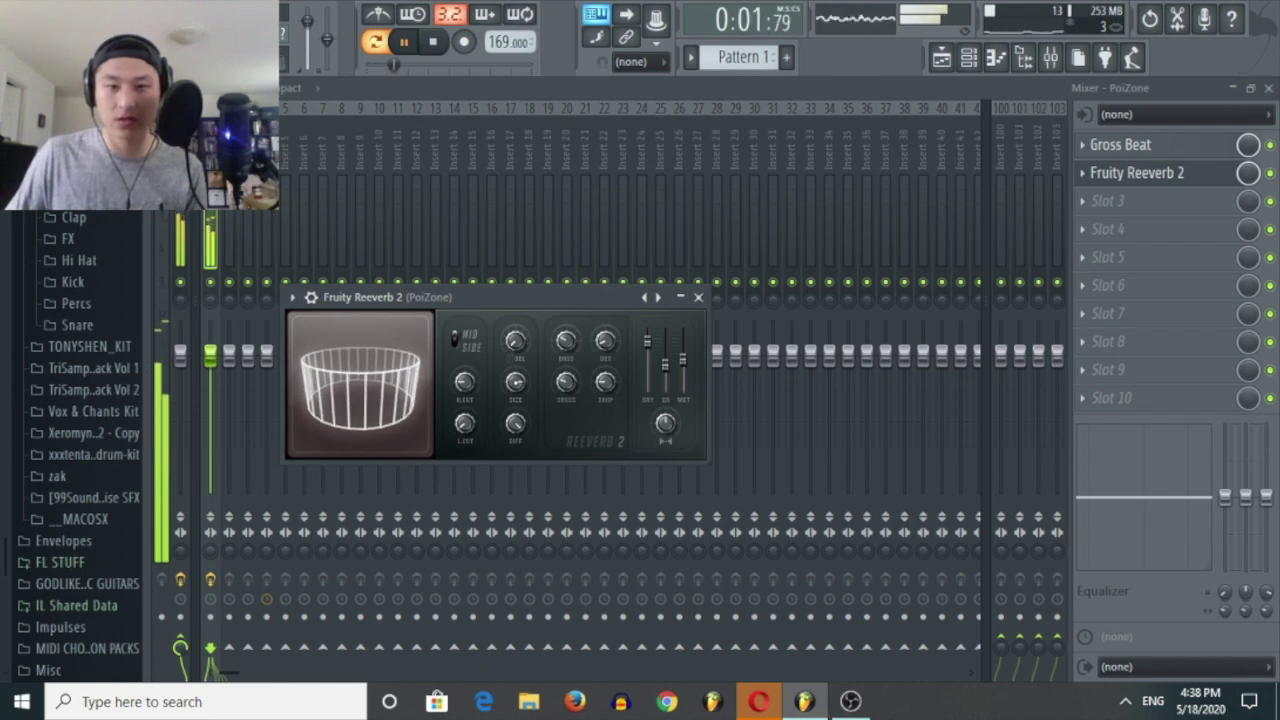
pyautogui.click(697, 297)
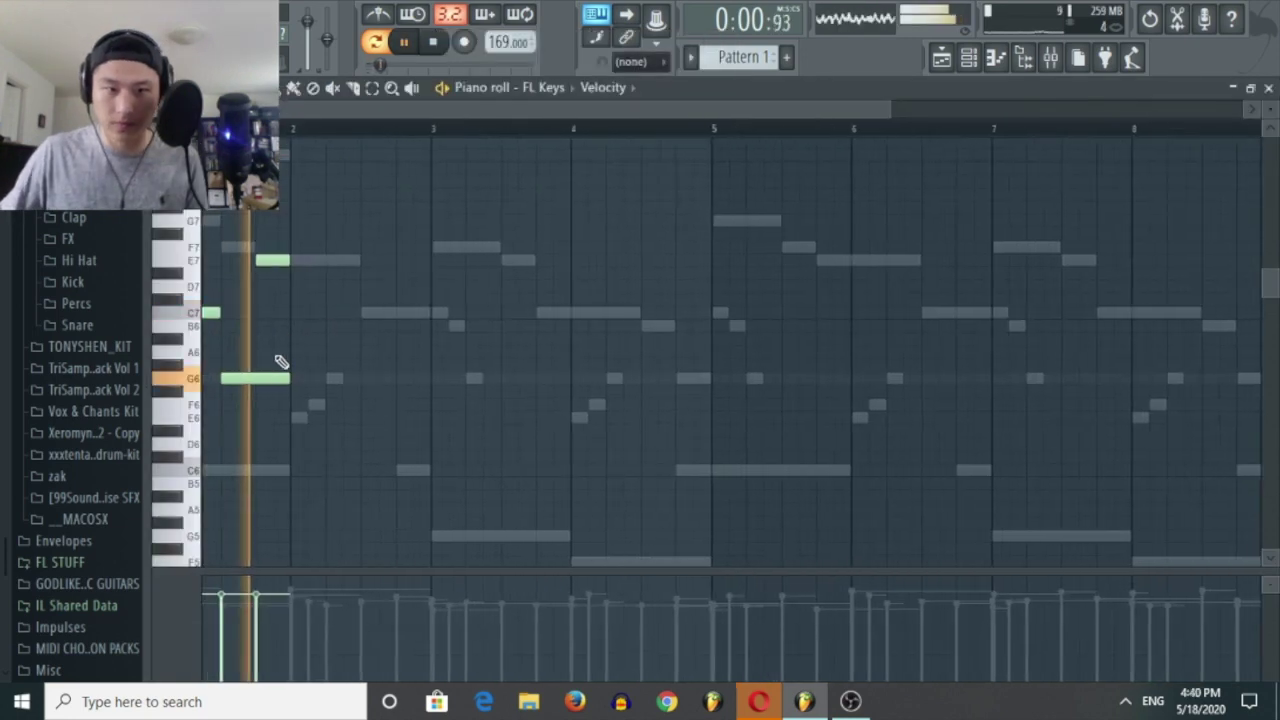
# Shorten the FL Keys G6 note in bar 1 to one beat and add half-bar E7, C7, E7 and C7 notes through bar 4.
pyautogui.moveTo(265, 388); pyautogui.dragTo(256, 388)
pyautogui.moveTo(289, 261); pyautogui.dragTo(324, 261)
pyautogui.click(361, 312)
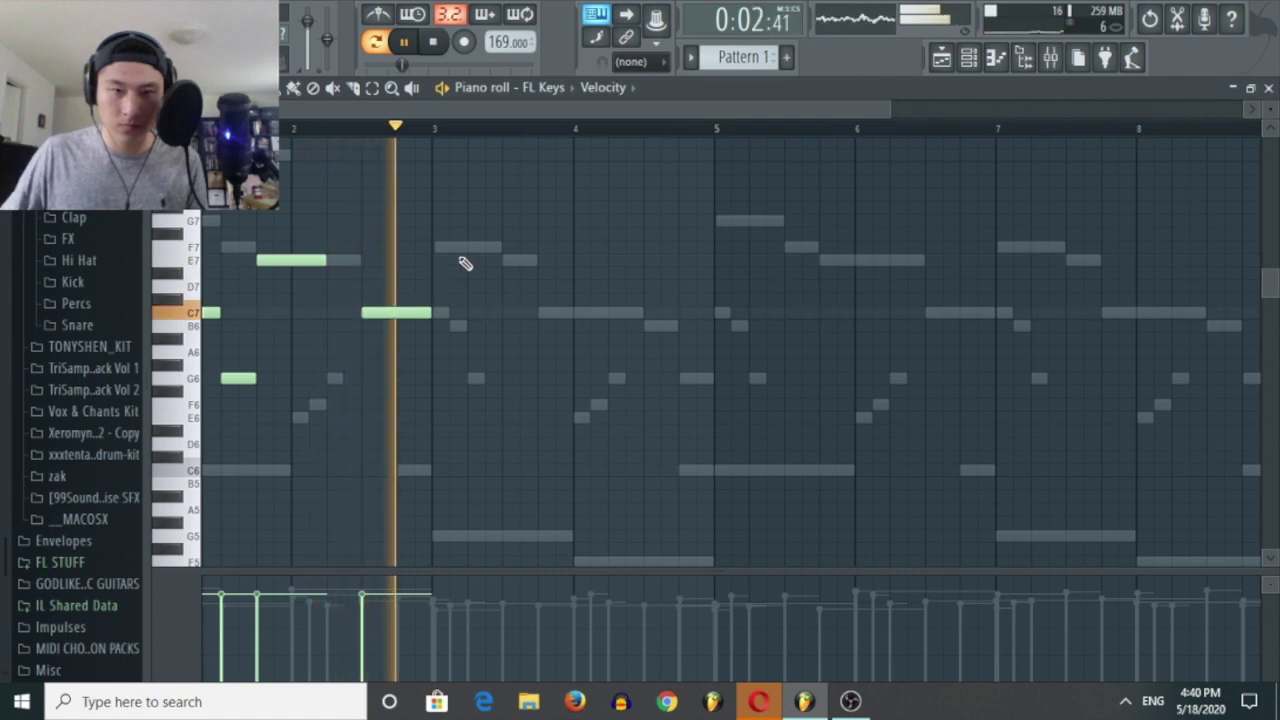
pyautogui.click(503, 260)
pyautogui.click(577, 313)
pyautogui.press('space')
# Fill the second half of bar 4 with short B6 and C7 notes followed by a one-beat D7.
pyautogui.click(656, 325)
pyautogui.moveTo(680, 326); pyautogui.dragTo(671, 328)
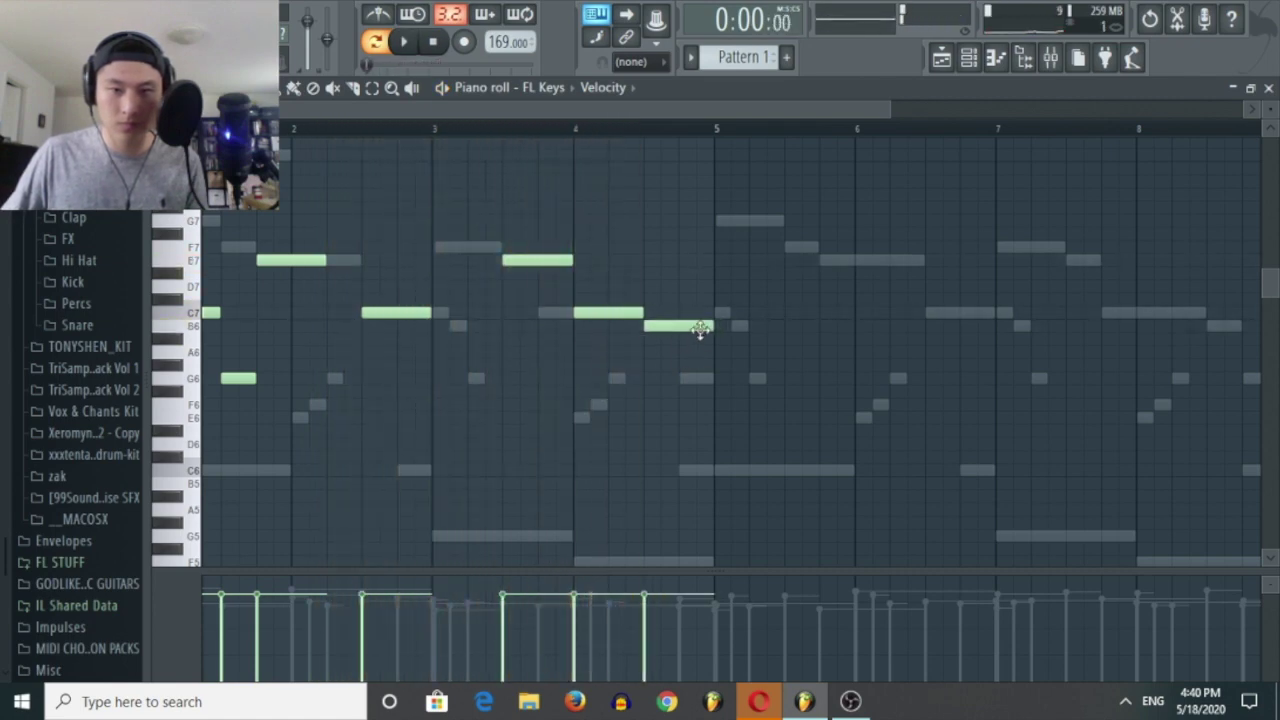
pyautogui.click(656, 296)
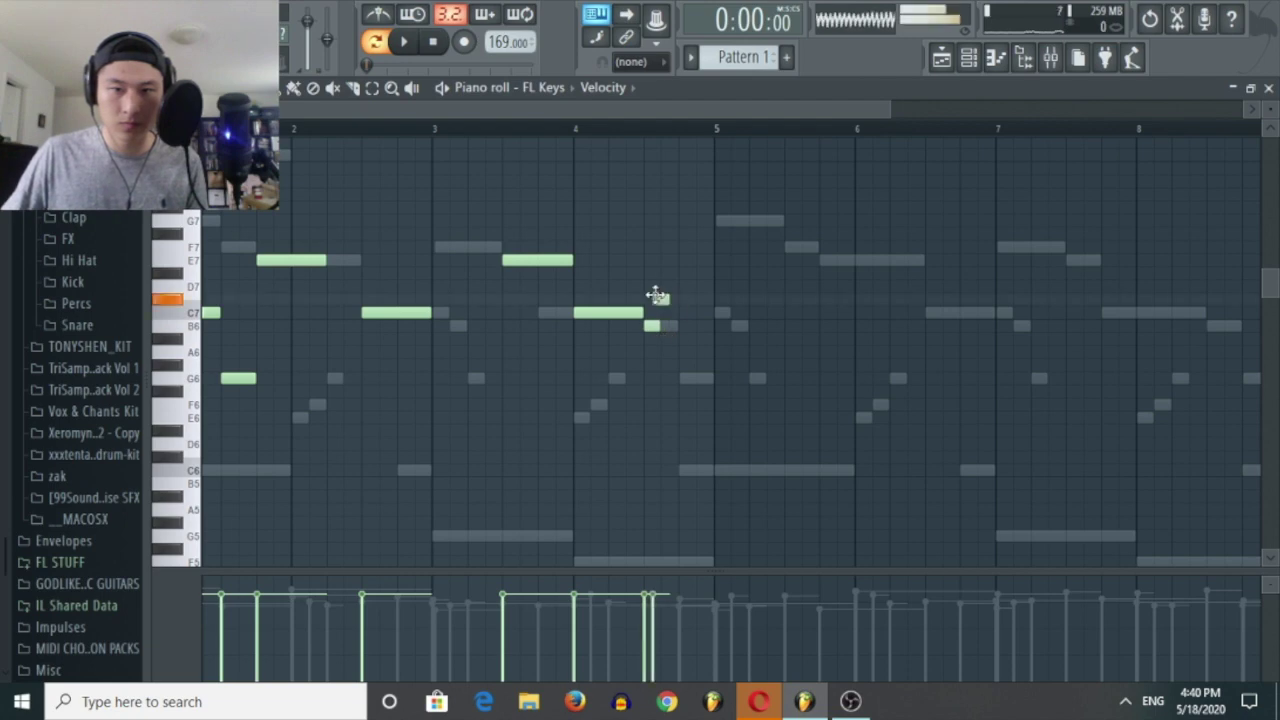
pyautogui.moveTo(660, 287); pyautogui.dragTo(717, 291)
# Play the pattern back several times to check how the FL Keys notes in bars 1 to 4 fit the melody.
pyautogui.press('space')
pyautogui.scroll(-3, 742, 244)
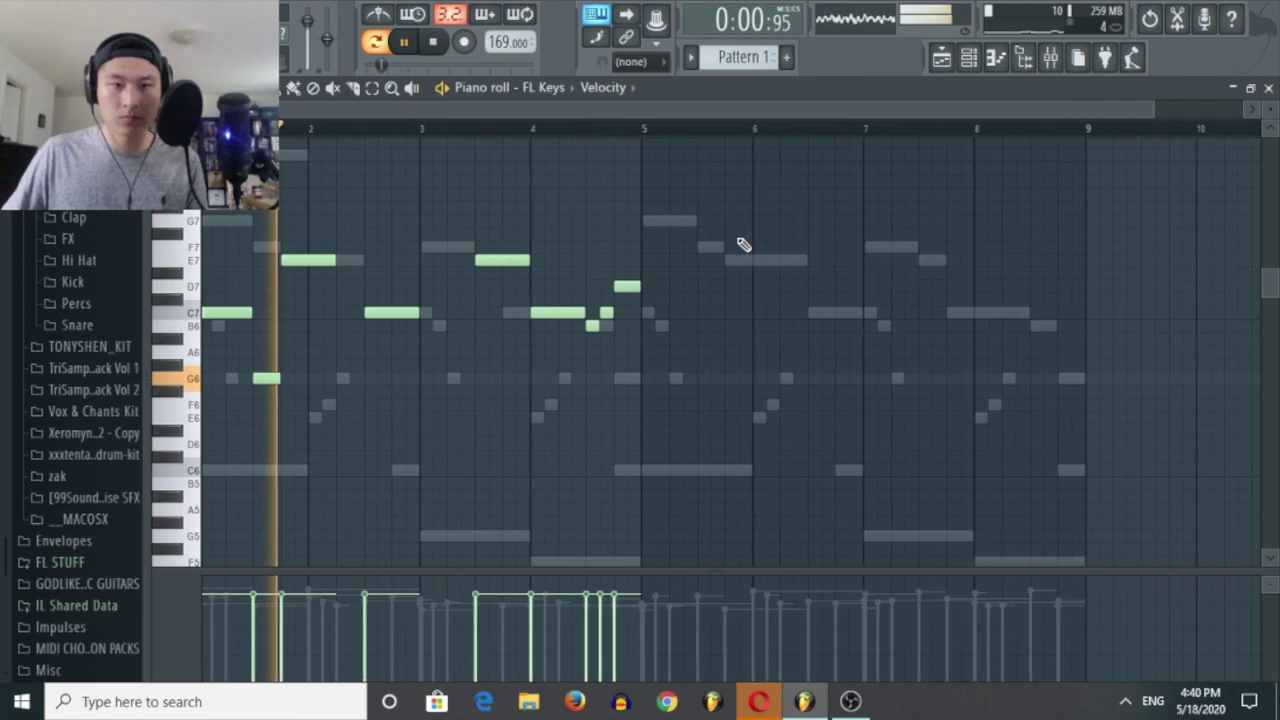
pyautogui.press('space')
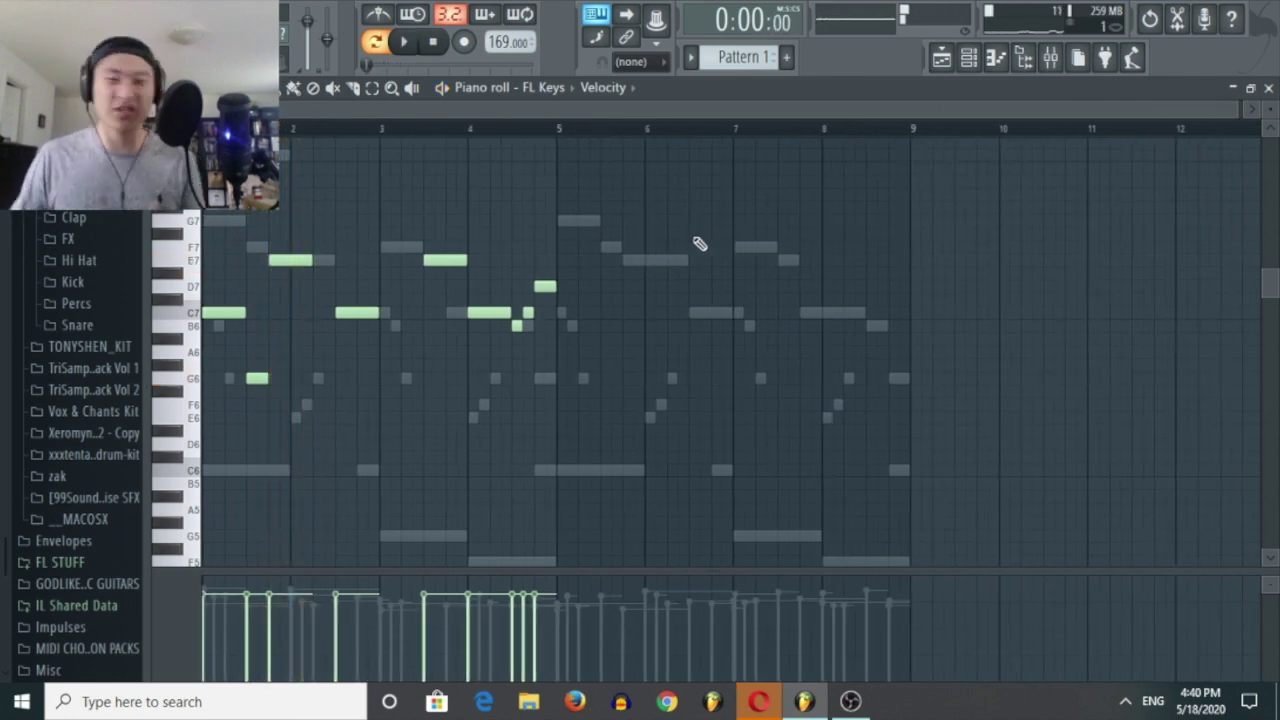
pyautogui.press('space')
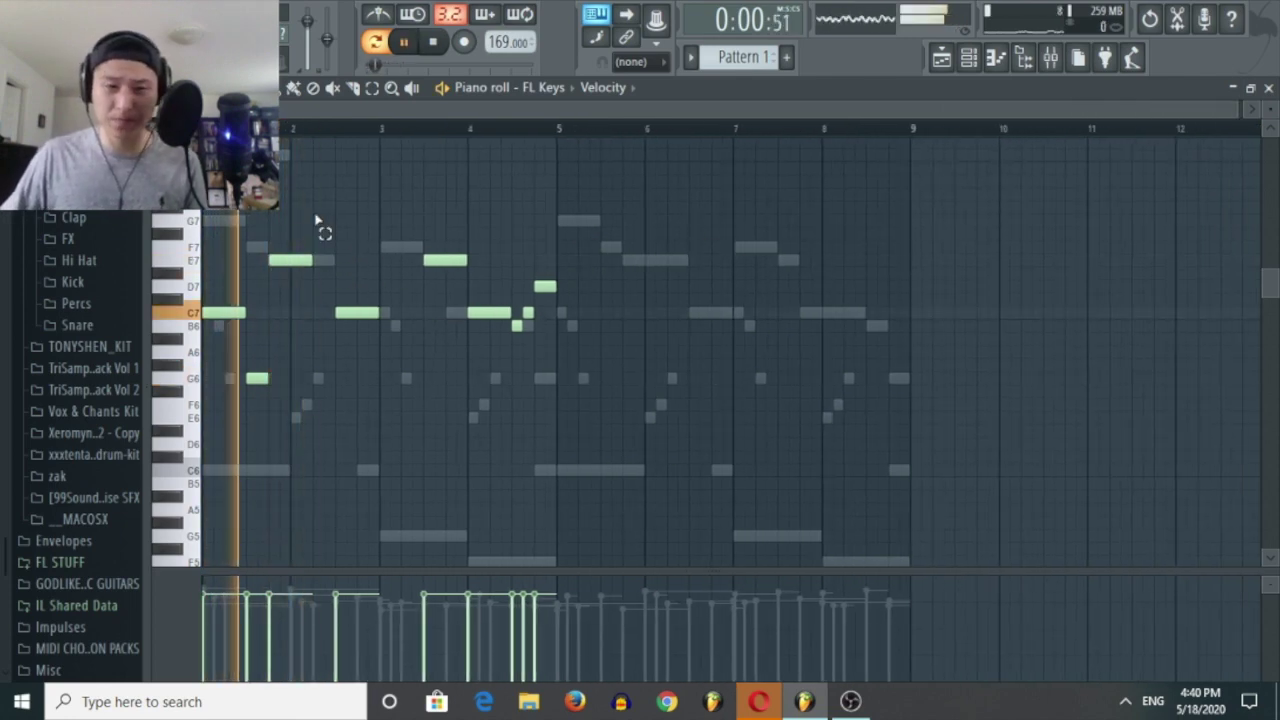
pyautogui.press('space')
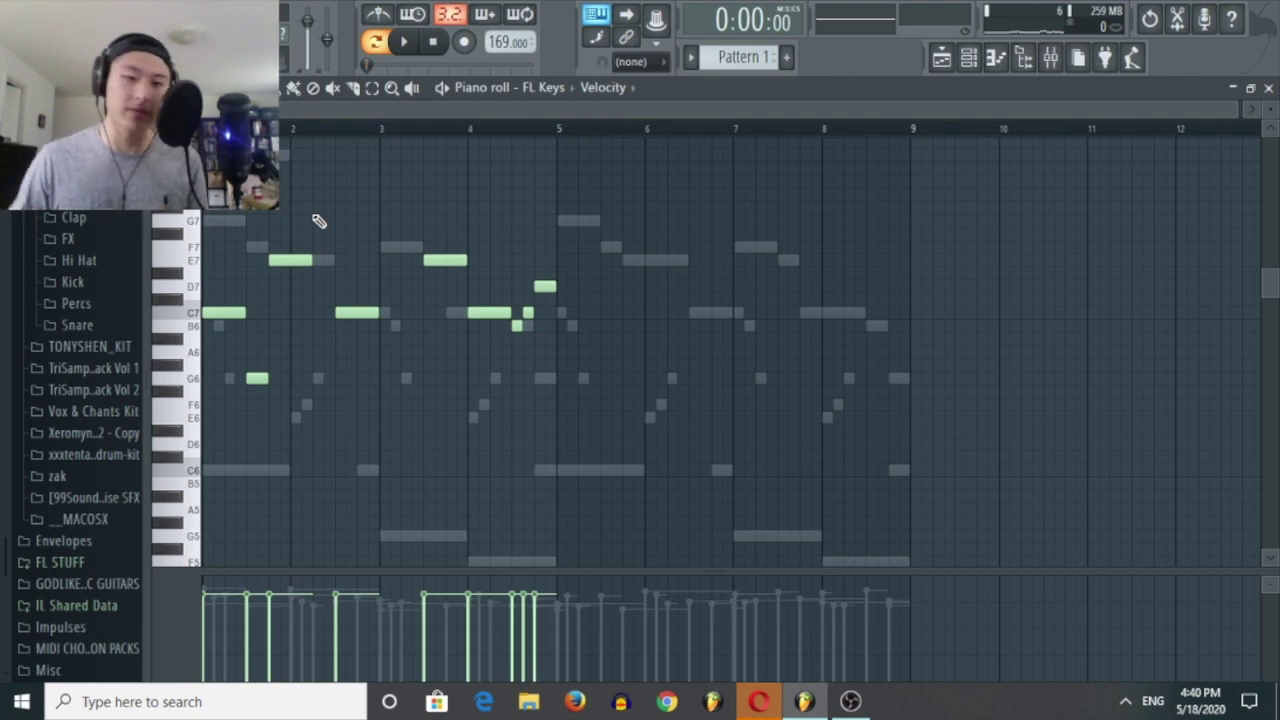
pyautogui.press('space')
pyautogui.press('space')
pyautogui.moveTo(355, 318)
pyautogui.mouseDown()
pyautogui.moveTo(360, 369)
pyautogui.moveTo(355, 306)
pyautogui.mouseUp()
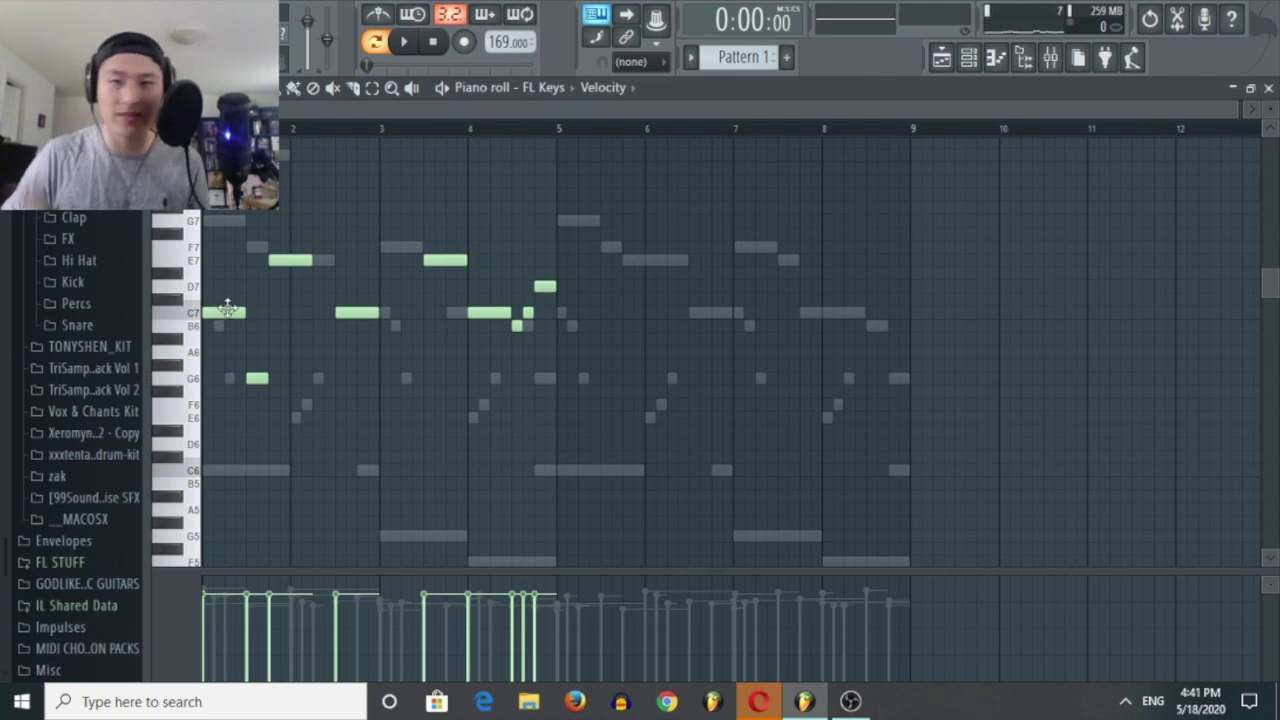
pyautogui.press('space')
pyautogui.keyDown('ctrl'); pyautogui.scroll(2, 380, 266); pyautogui.keyUp('ctrl')
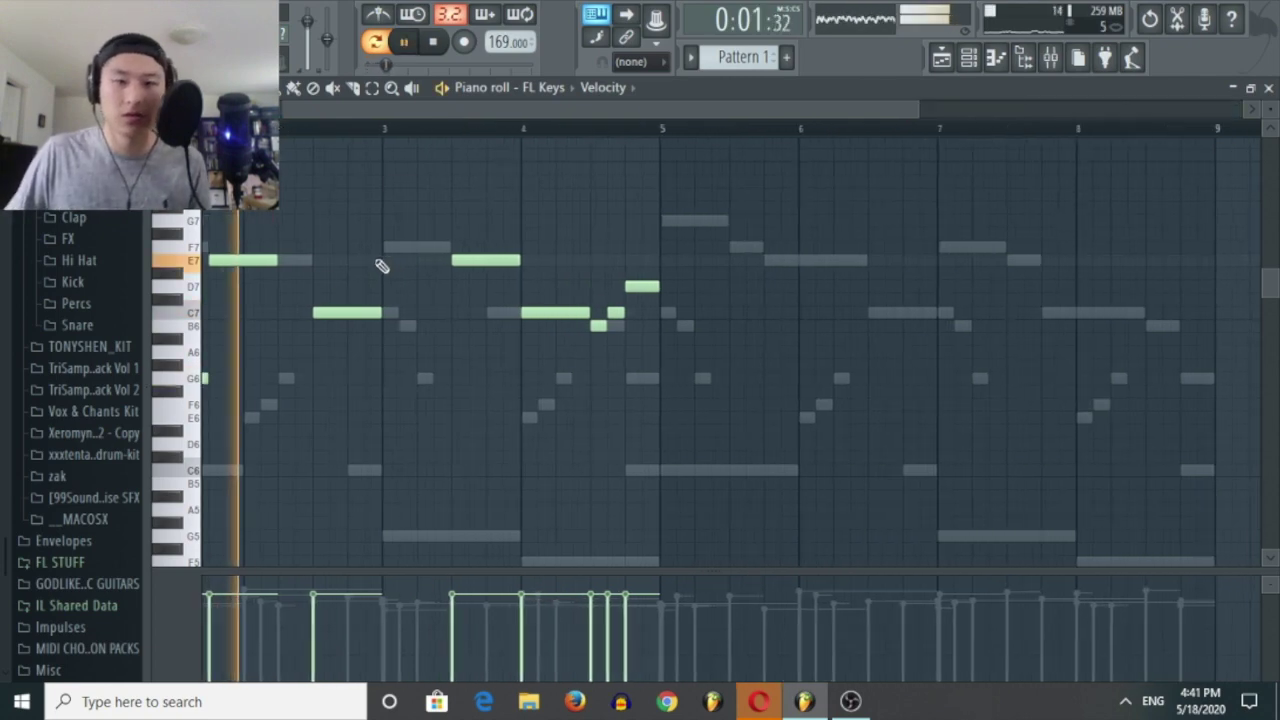
pyautogui.keyDown('ctrl'); pyautogui.scroll(-3, 382, 265); pyautogui.keyUp('ctrl')
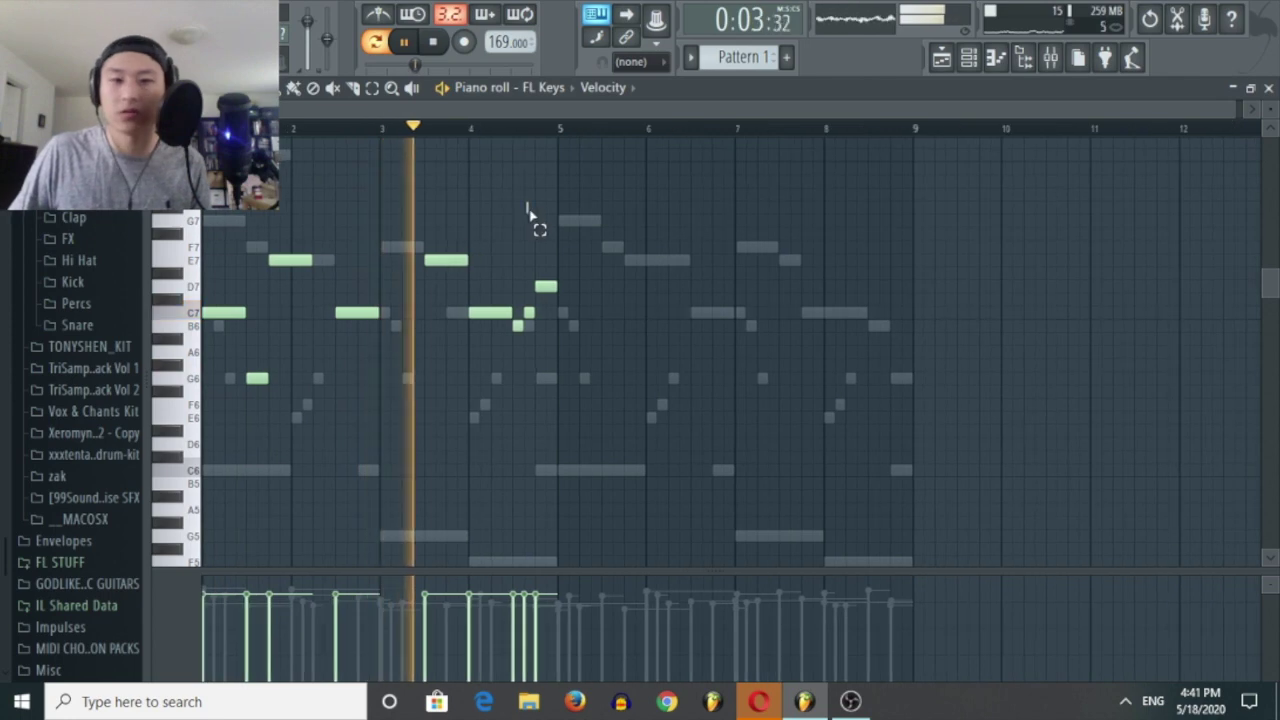
pyautogui.keyDown('ctrl'); pyautogui.scroll(3, 545, 230); pyautogui.keyUp('ctrl')
pyautogui.keyDown('ctrl'); pyautogui.scroll(-2, 608, 349); pyautogui.keyUp('ctrl')
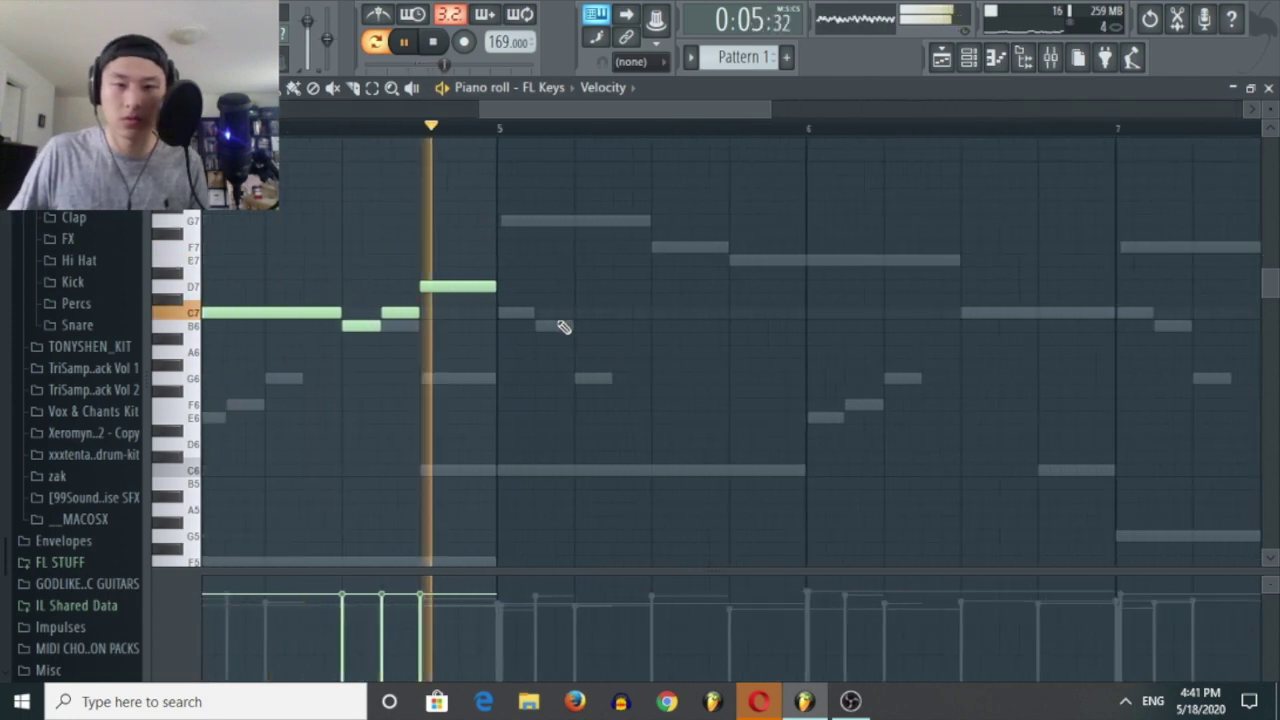
pyautogui.keyDown('ctrl'); pyautogui.scroll(-1, 563, 328); pyautogui.keyUp('ctrl')
pyautogui.press('space')
# Add a one-beat F7 on beat 3 of bar 5 and an E7 running from beat 4 to the middle of bar 6.
pyautogui.click(590, 248)
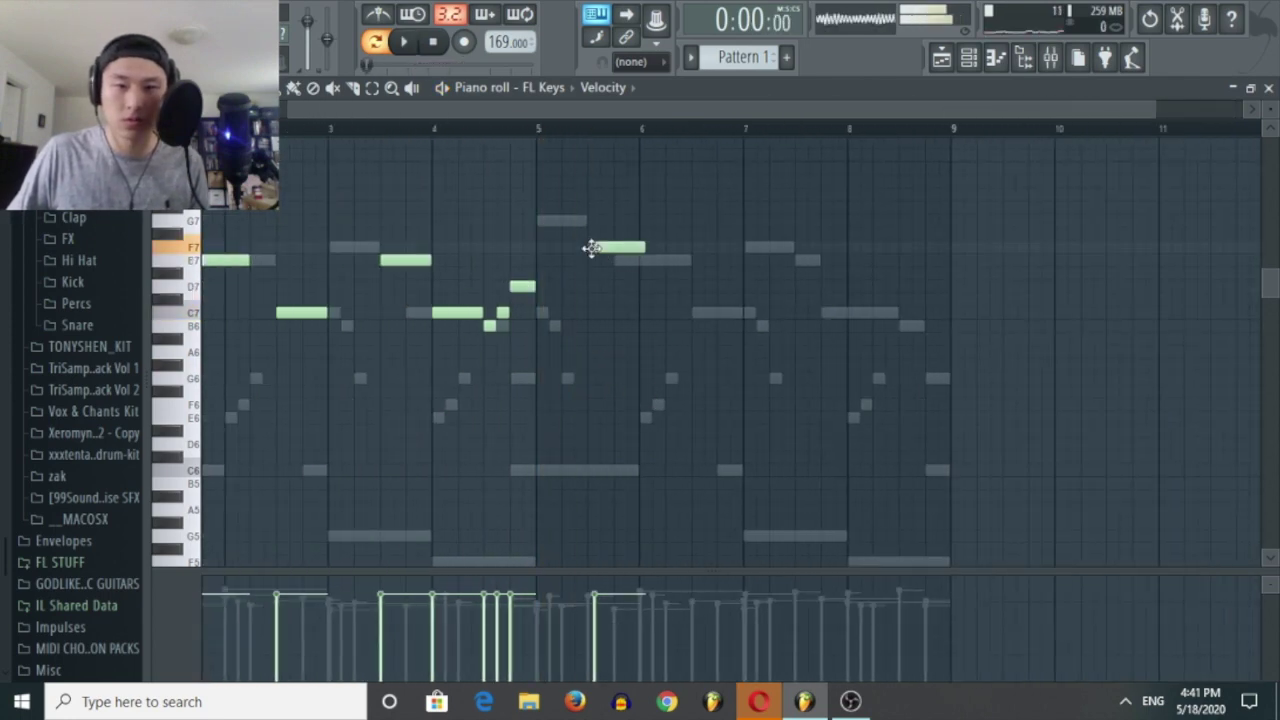
pyautogui.click(617, 260)
pyautogui.press('space')
pyautogui.keyDown('ctrl'); pyautogui.moveTo(667, 305); pyautogui.dragTo(614, 247); pyautogui.keyUp('ctrl')
pyautogui.keyDown('ctrl'); pyautogui.click(611, 213); pyautogui.keyUp('ctrl')
pyautogui.keyDown('ctrl'); pyautogui.scroll(-1, 621, 259); pyautogui.keyUp('ctrl')
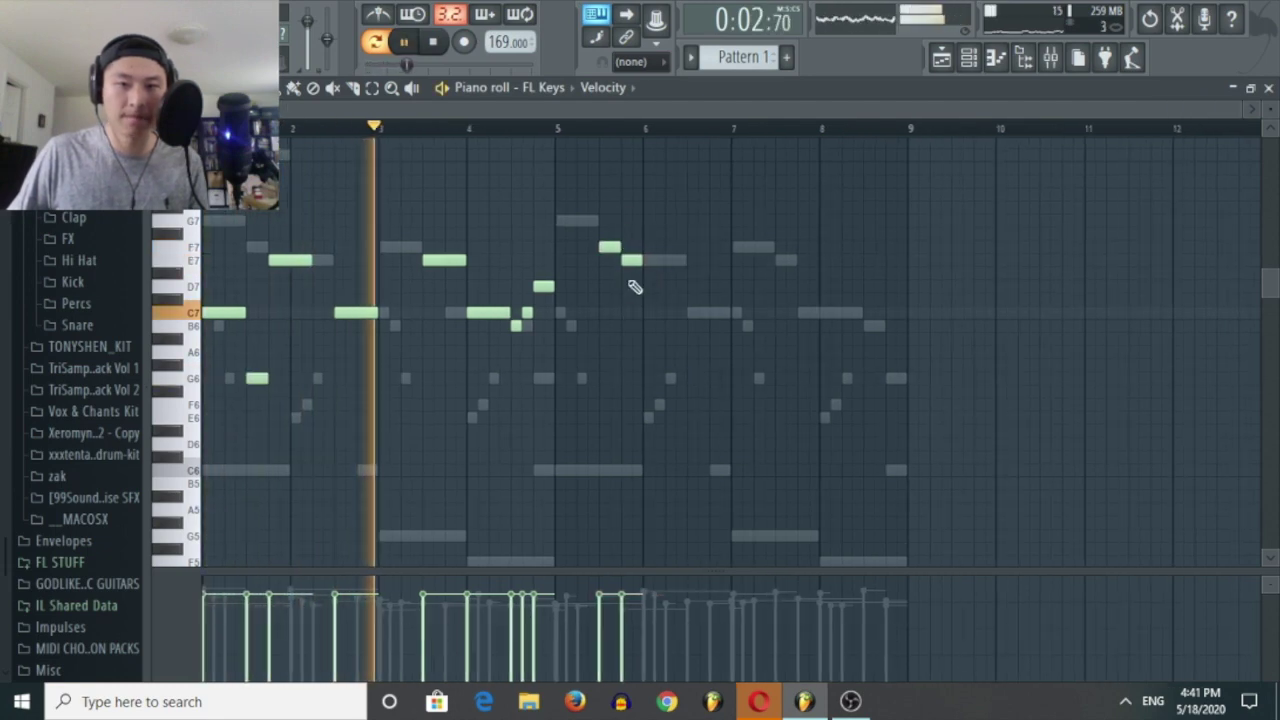
pyautogui.moveTo(645, 262); pyautogui.dragTo(686, 268)
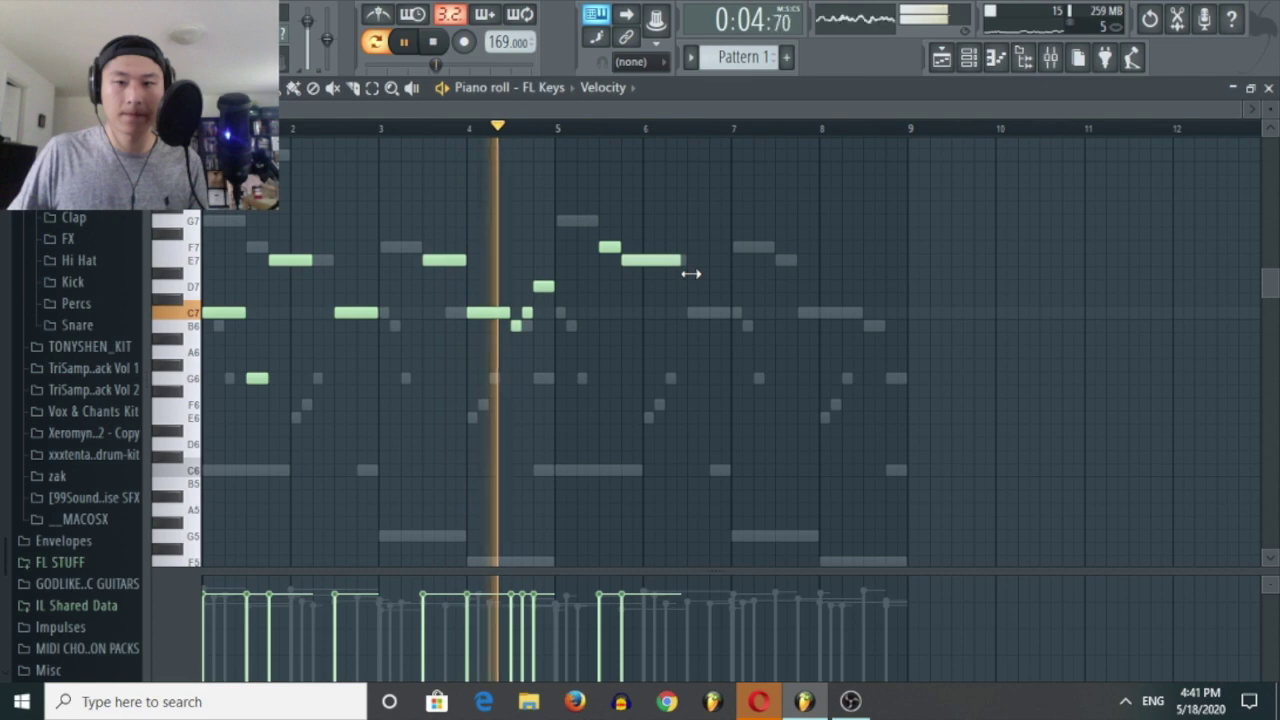
# Add a half-bar C7 in bar 6, a one-beat B6 and a three-beat G6 in bar 7, and play from bar 7.
pyautogui.keyDown('ctrl'); pyautogui.scroll(2, 689, 297); pyautogui.keyUp('ctrl')
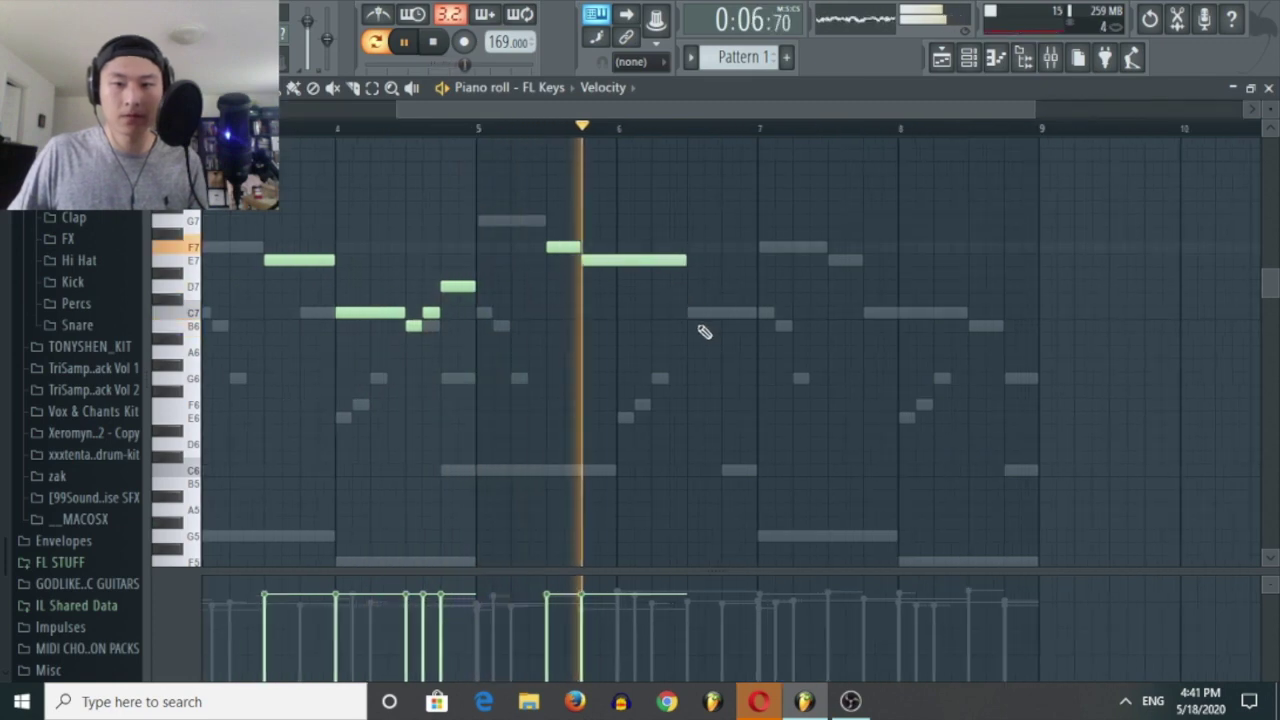
pyautogui.click(687, 313)
pyautogui.moveTo(792, 313)
pyautogui.mouseDown()
pyautogui.moveTo(757, 314)
pyautogui.moveTo(791, 324)
pyautogui.mouseUp()
pyautogui.press('space')
pyautogui.click(767, 325)
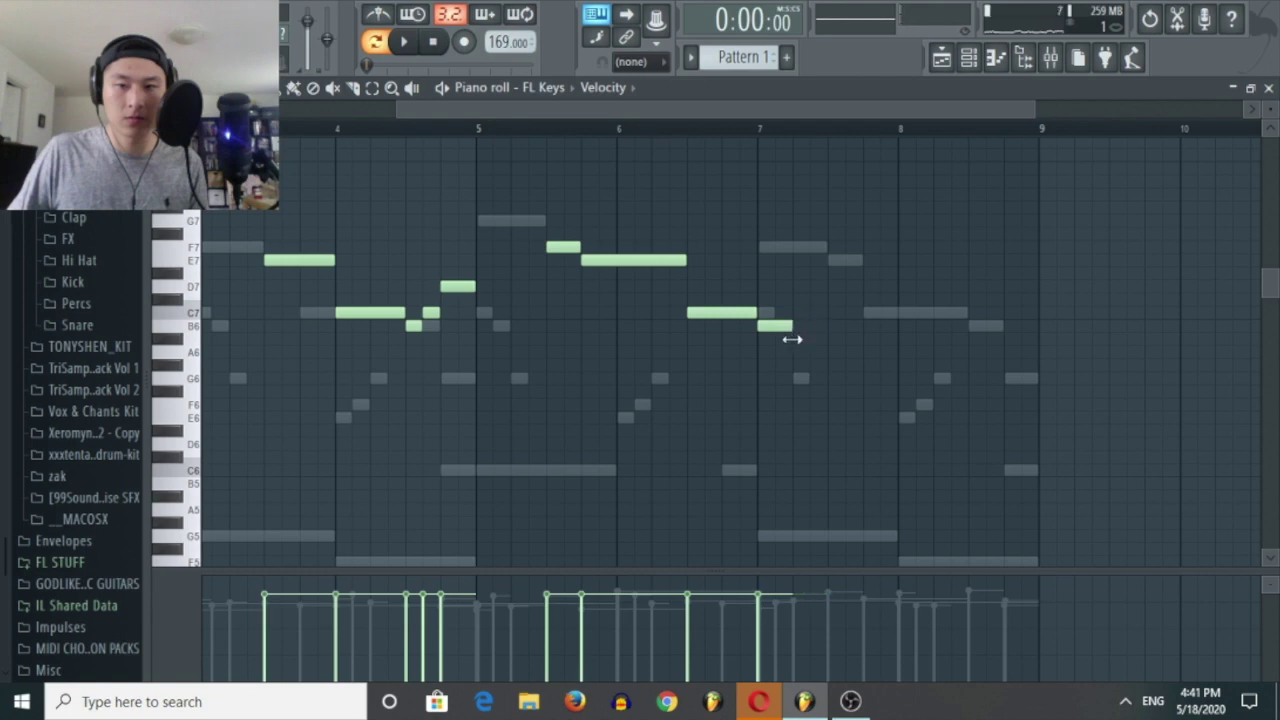
pyautogui.click(794, 378)
pyautogui.moveTo(828, 379); pyautogui.dragTo(876, 381)
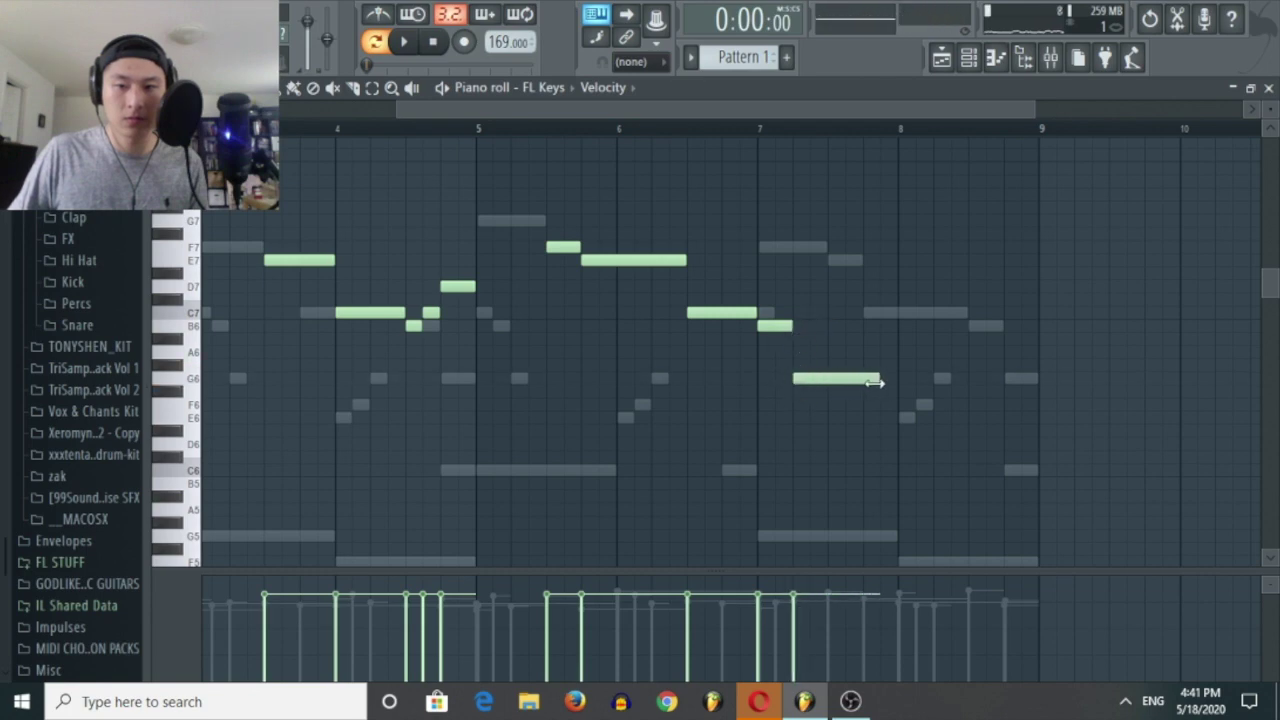
pyautogui.click(762, 130)
pyautogui.press('space')
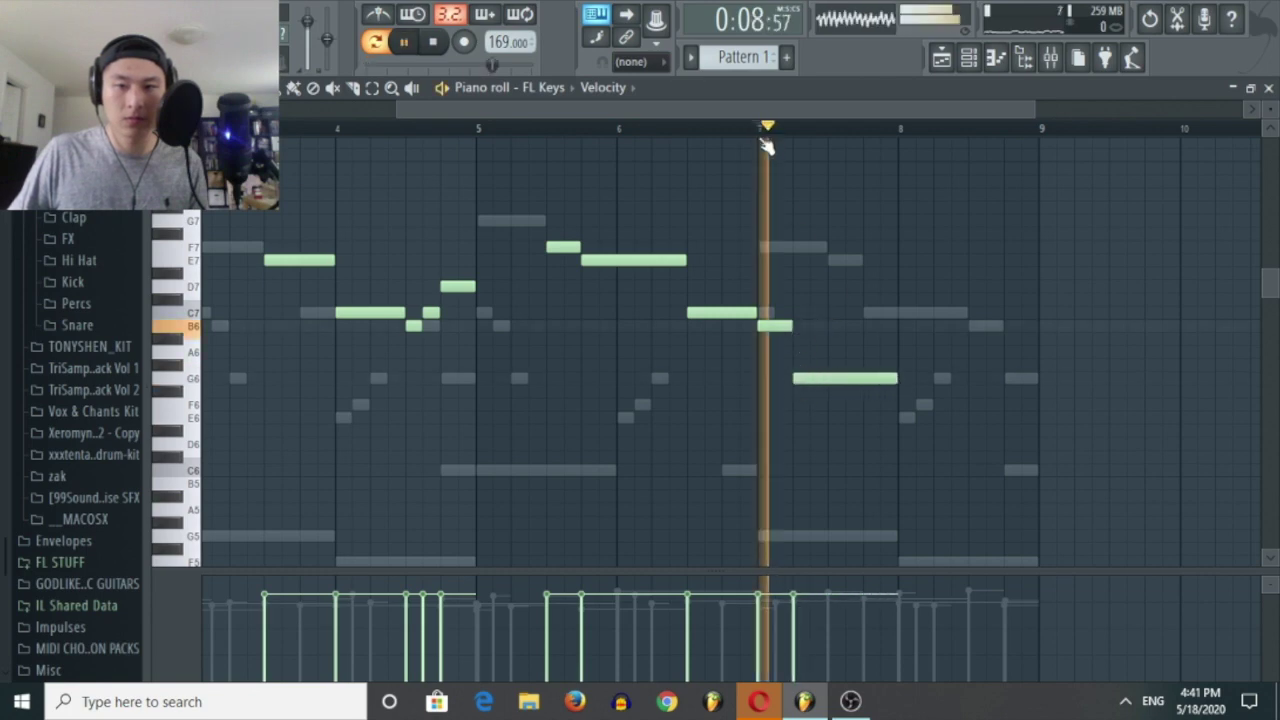
# Fill bar 8 of the FL Keys part with one-beat E6, F6, G6 and C6 notes.
pyautogui.click(903, 418)
pyautogui.press('space')
pyautogui.moveTo(1001, 417); pyautogui.dragTo(933, 418)
pyautogui.click(940, 404)
pyautogui.click(970, 379)
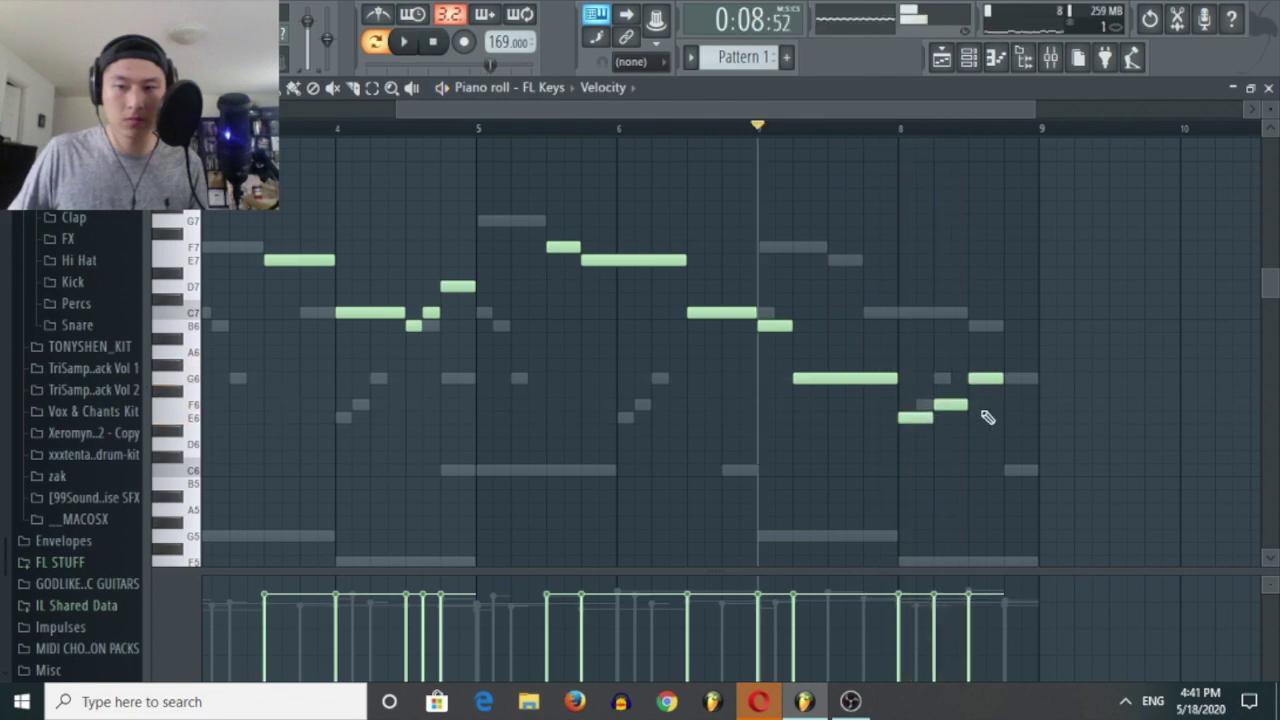
pyautogui.click(1008, 471)
pyautogui.keyDown('ctrl'); pyautogui.scroll(-3, 1029, 386); pyautogui.keyUp('ctrl')
pyautogui.press('space')
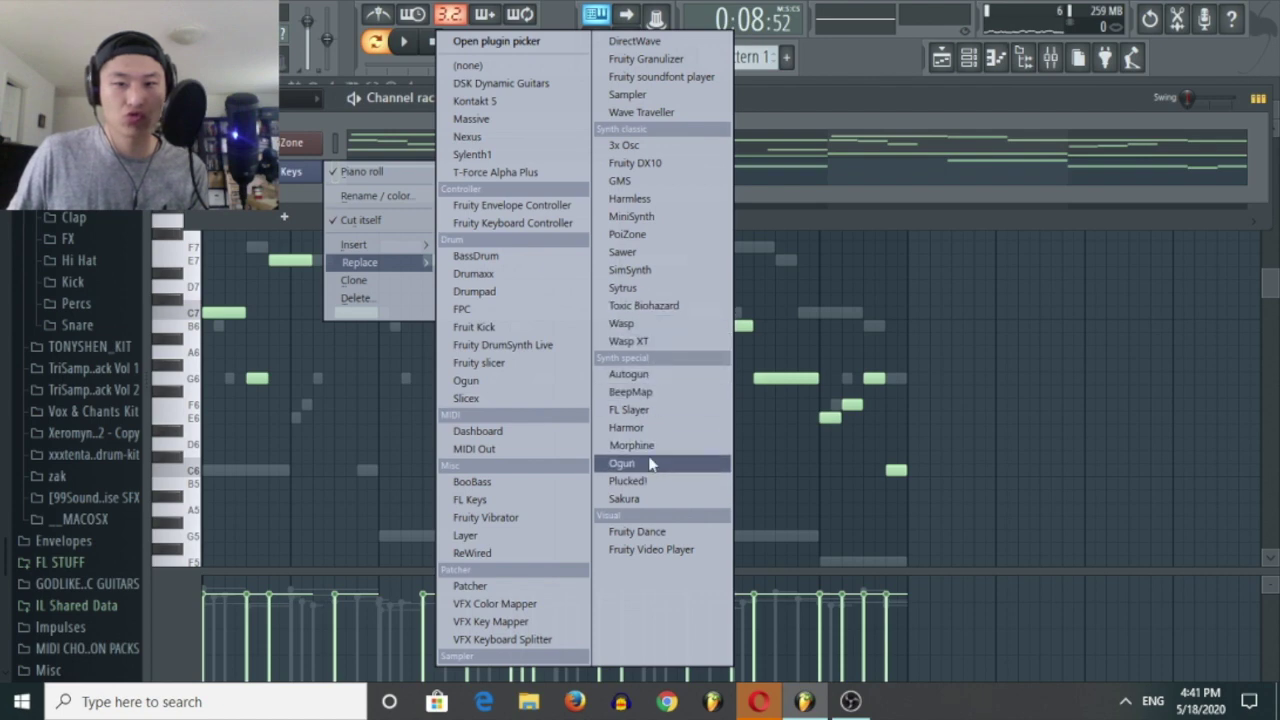
# Replace the FL Keys channel's instrument with Harmor and reposition the Harmor window.
pyautogui.click(640, 428)
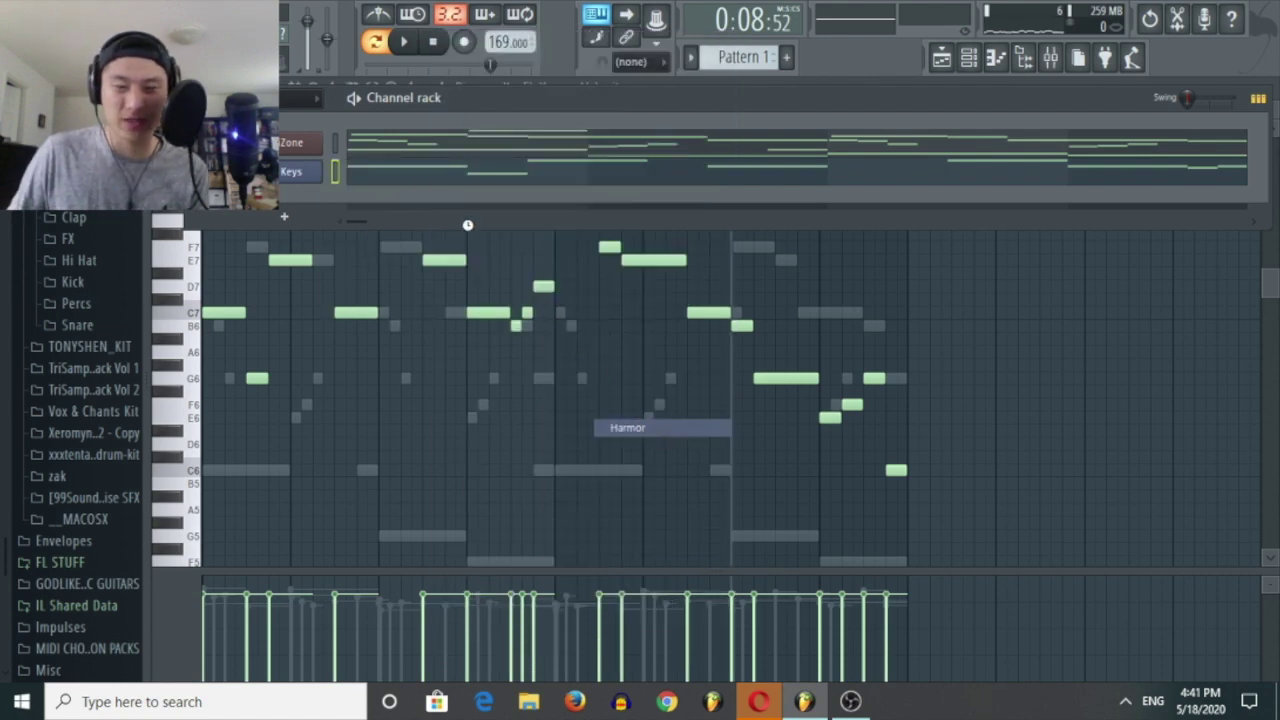
pyautogui.moveTo(486, 300); pyautogui.dragTo(284, 77)
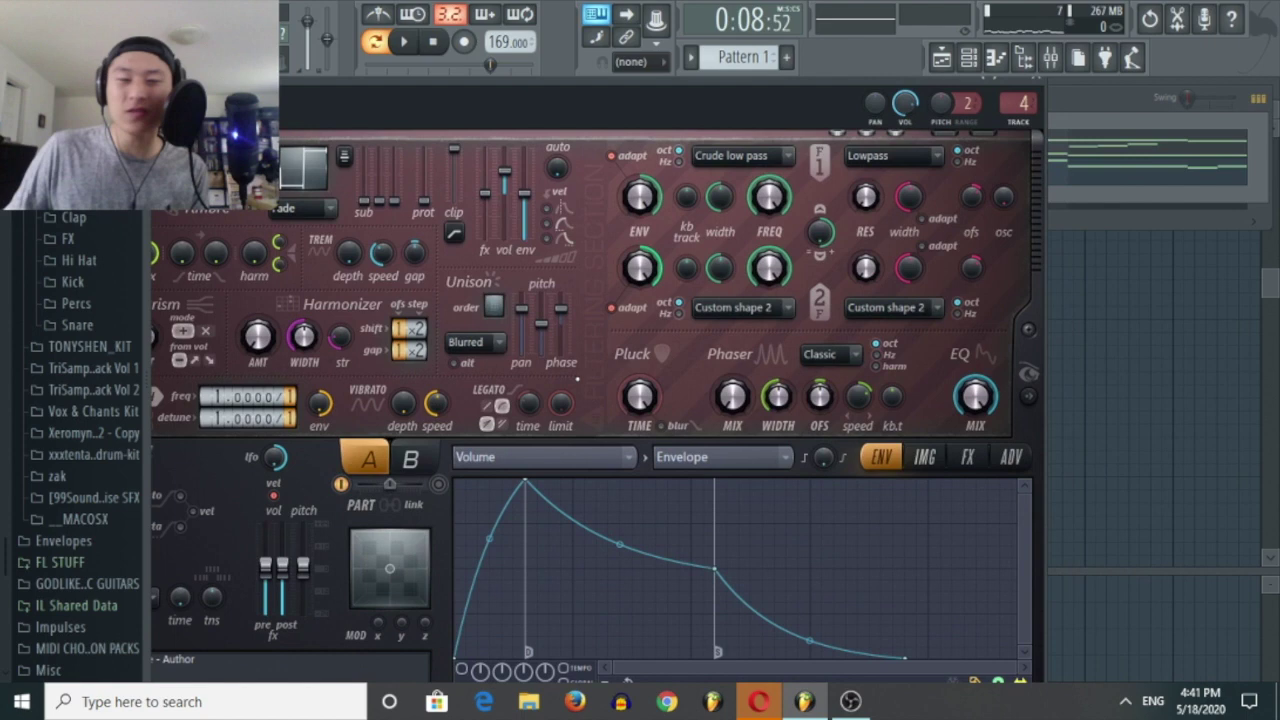
# Load the Moonlight EP keyboard preset into Harmor, play the pattern and reposition the Harmor window.
pyautogui.moveTo(375, 87); pyautogui.dragTo(469, 150)
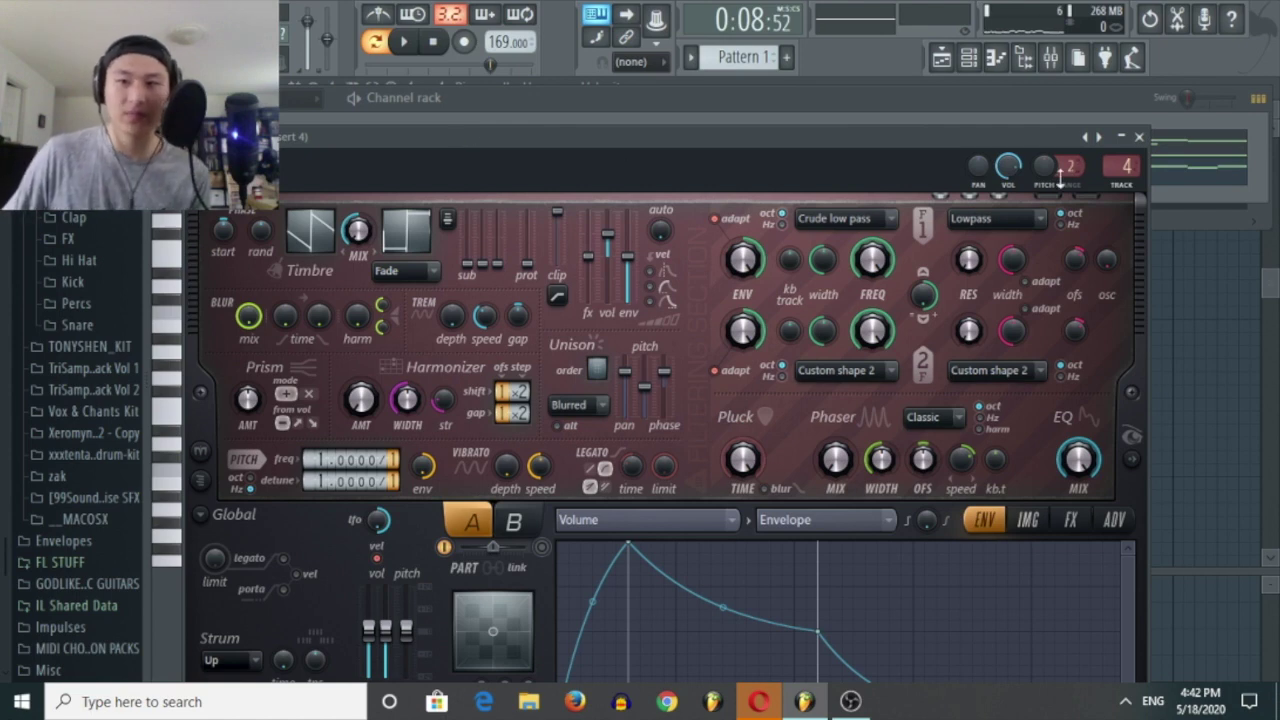
pyautogui.click(1097, 137)
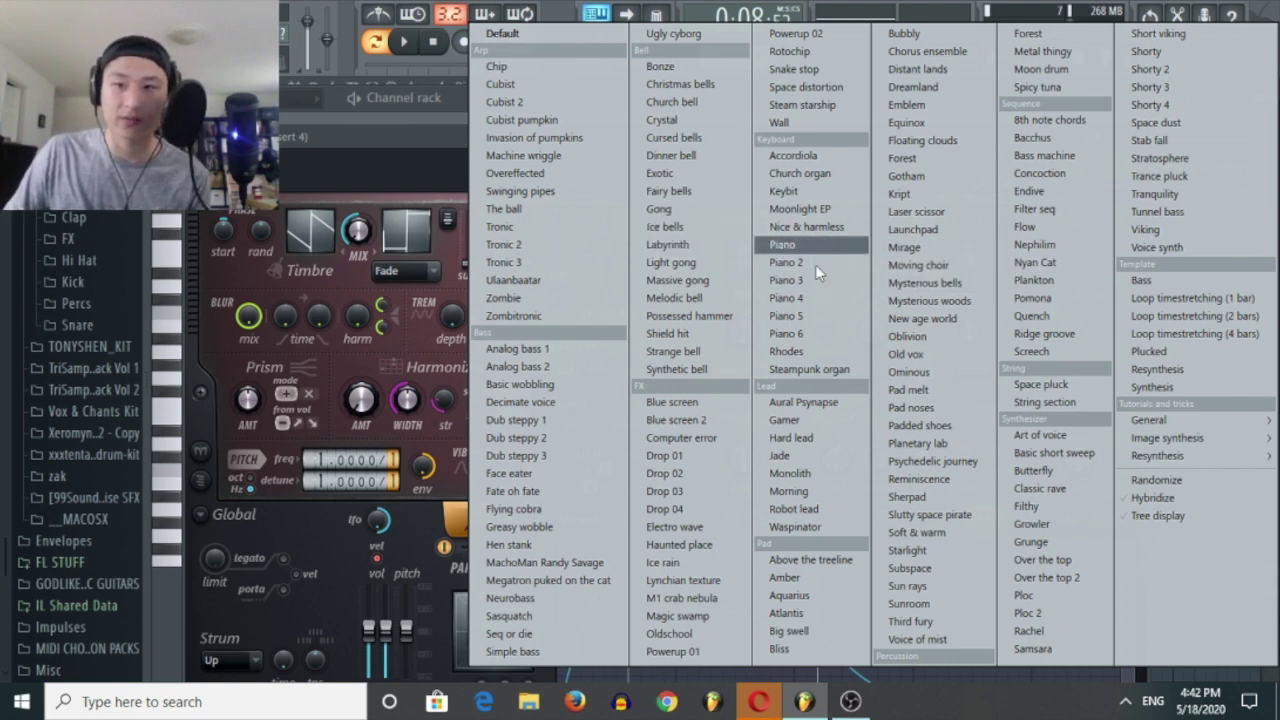
pyautogui.click(835, 220)
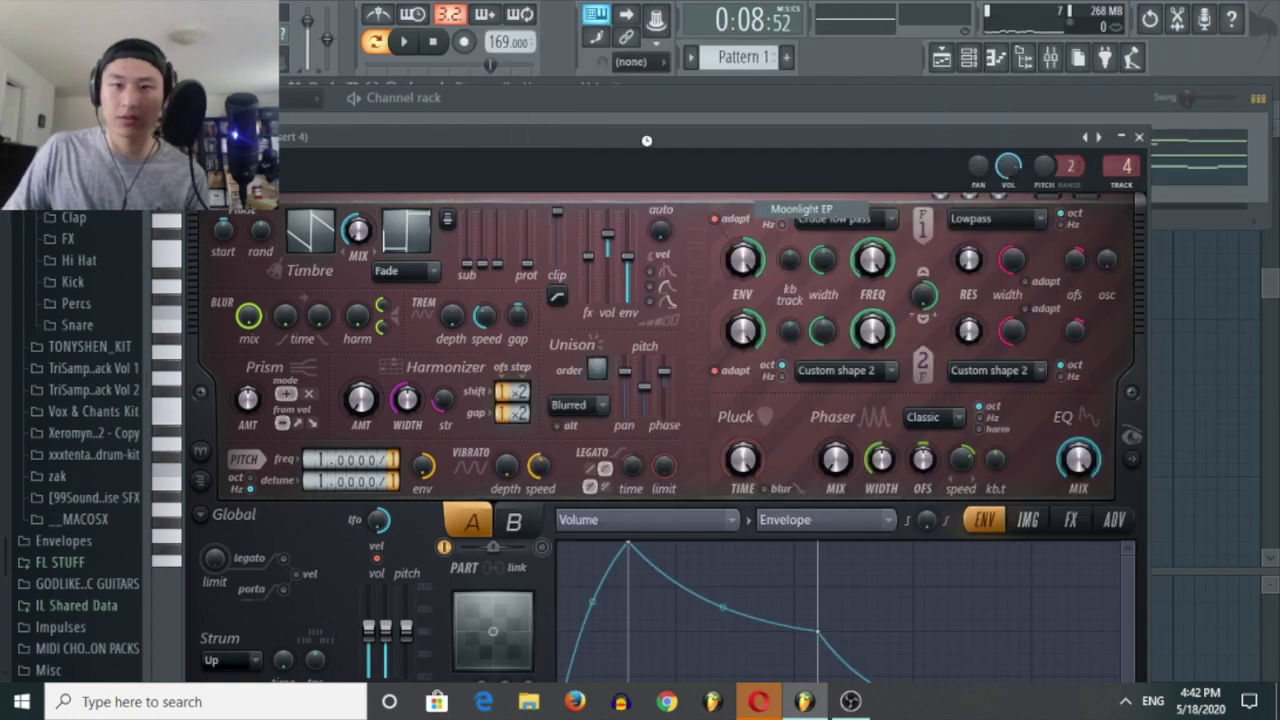
pyautogui.press('space')
pyautogui.moveTo(599, 147); pyautogui.dragTo(760, 221)
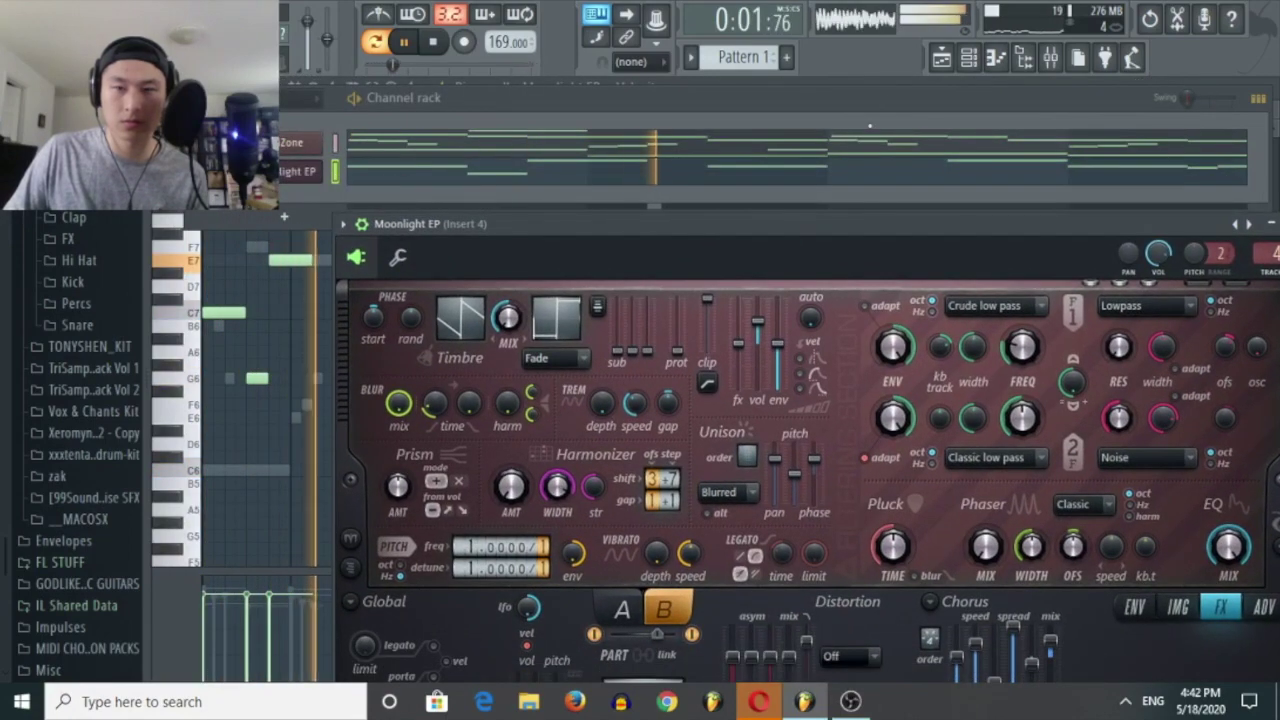
# Bring up the mixer, move the channel rack over it and play the PoiZone and Moonlight EP parts together.
pyautogui.click(1050, 57)
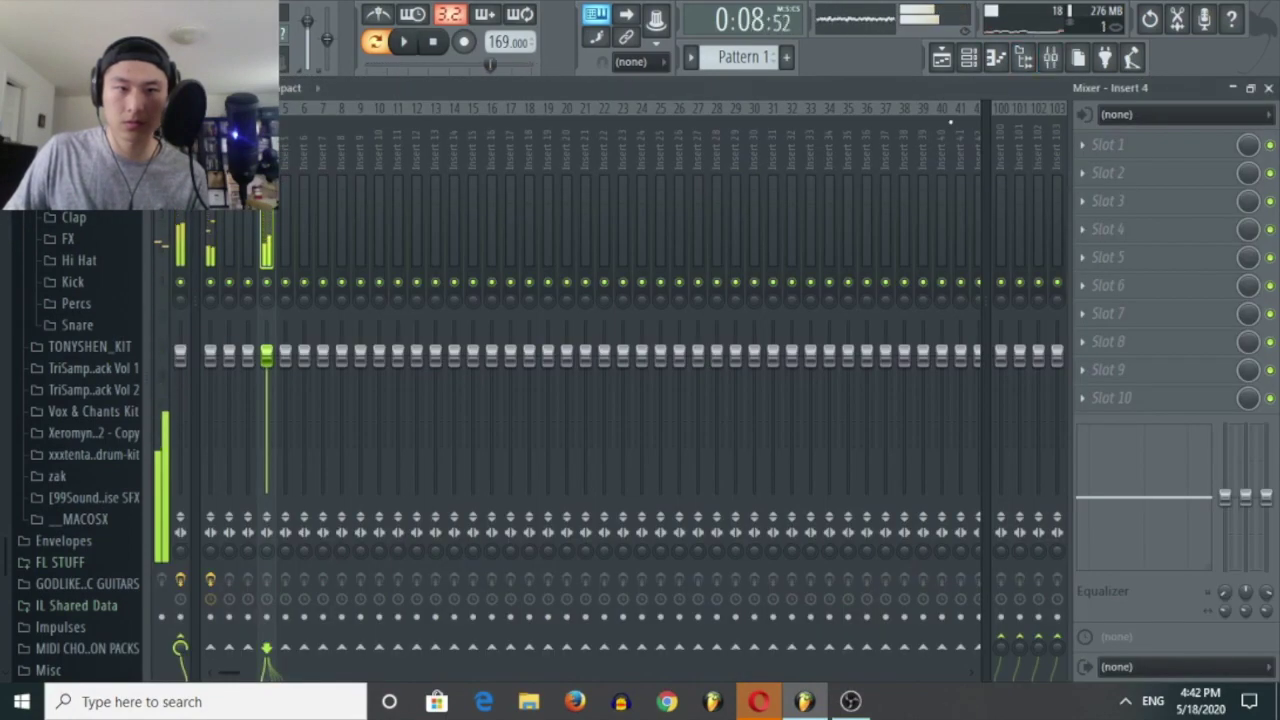
pyautogui.click(968, 58)
pyautogui.moveTo(470, 102); pyautogui.dragTo(762, 172)
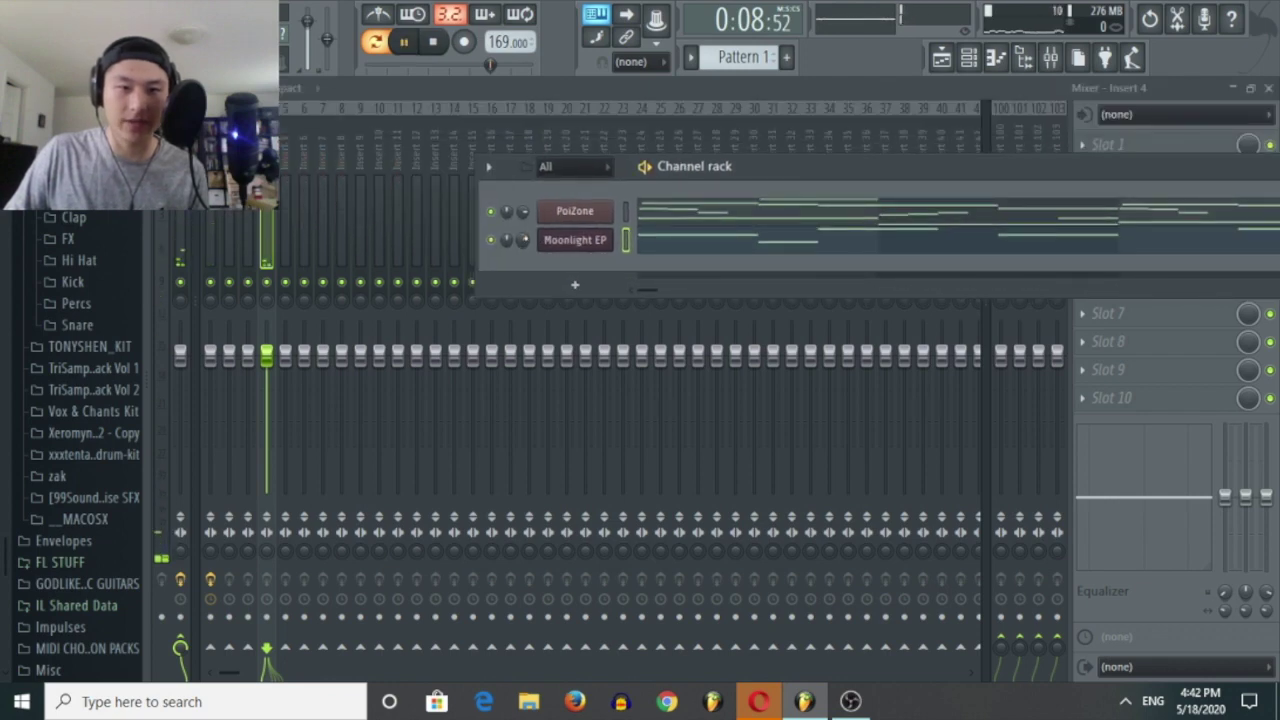
pyautogui.press('space')
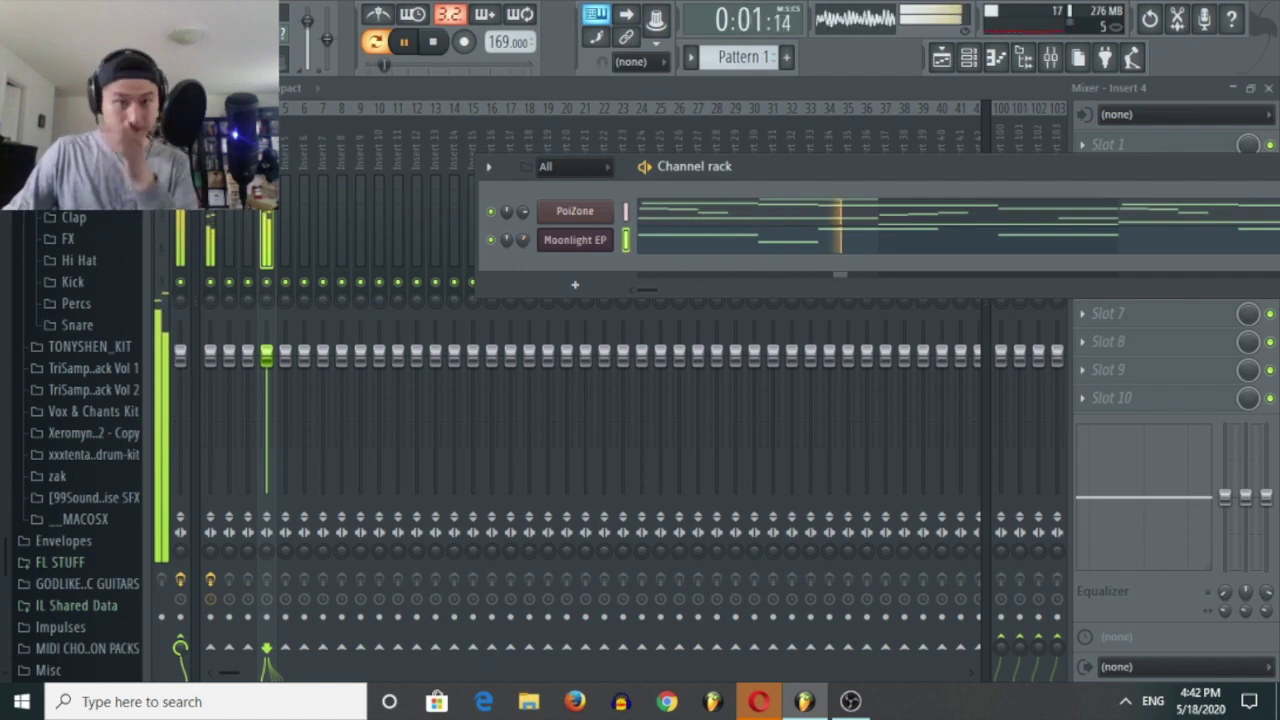
# Route the Moonlight EP channel to its mixer track and lower the PoiZone and Moonlight EP faders together.
pyautogui.press('F6')
pyautogui.hotkey('ctrl', 'l')
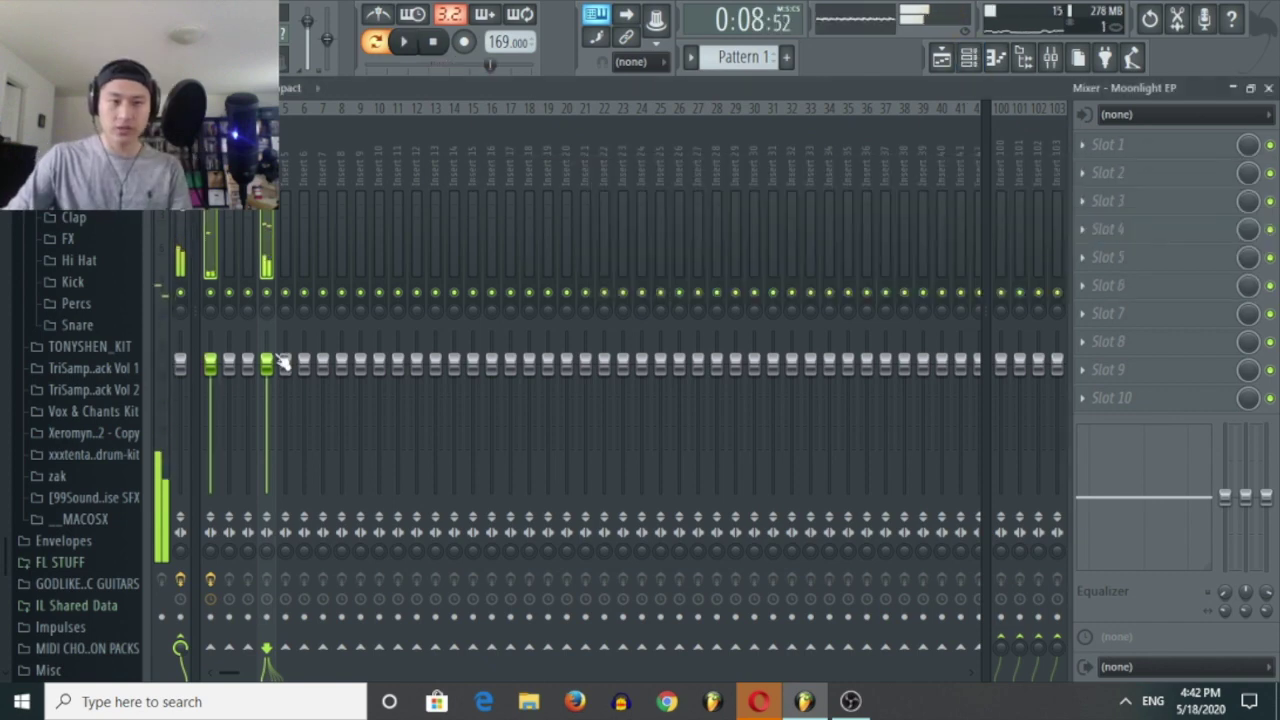
pyautogui.moveTo(266, 362); pyautogui.dragTo(266, 414)
pyautogui.press('space')
pyautogui.press('space')
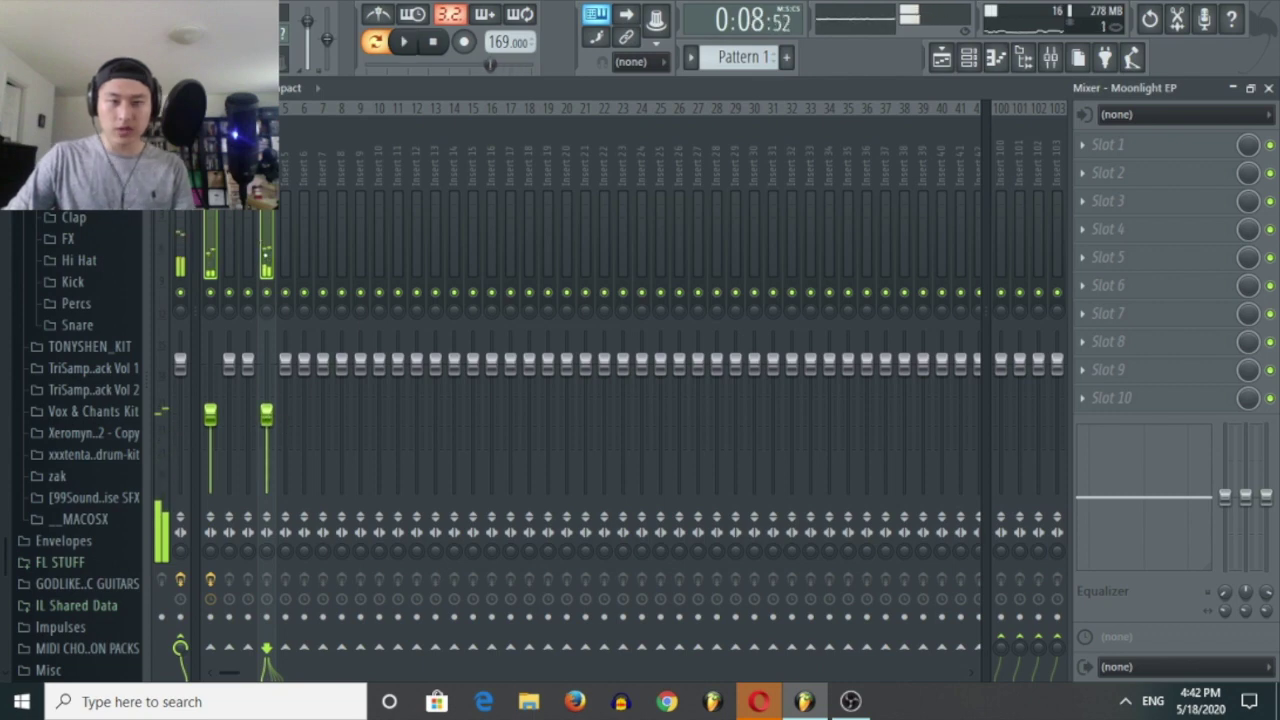
# Select only the Moonlight EP track in the mixer.
pyautogui.click(247, 255)
pyautogui.click(229, 260)
pyautogui.click(284, 264)
pyautogui.click(260, 270)
pyautogui.moveTo(258, 270); pyautogui.dragTo(271, 246)
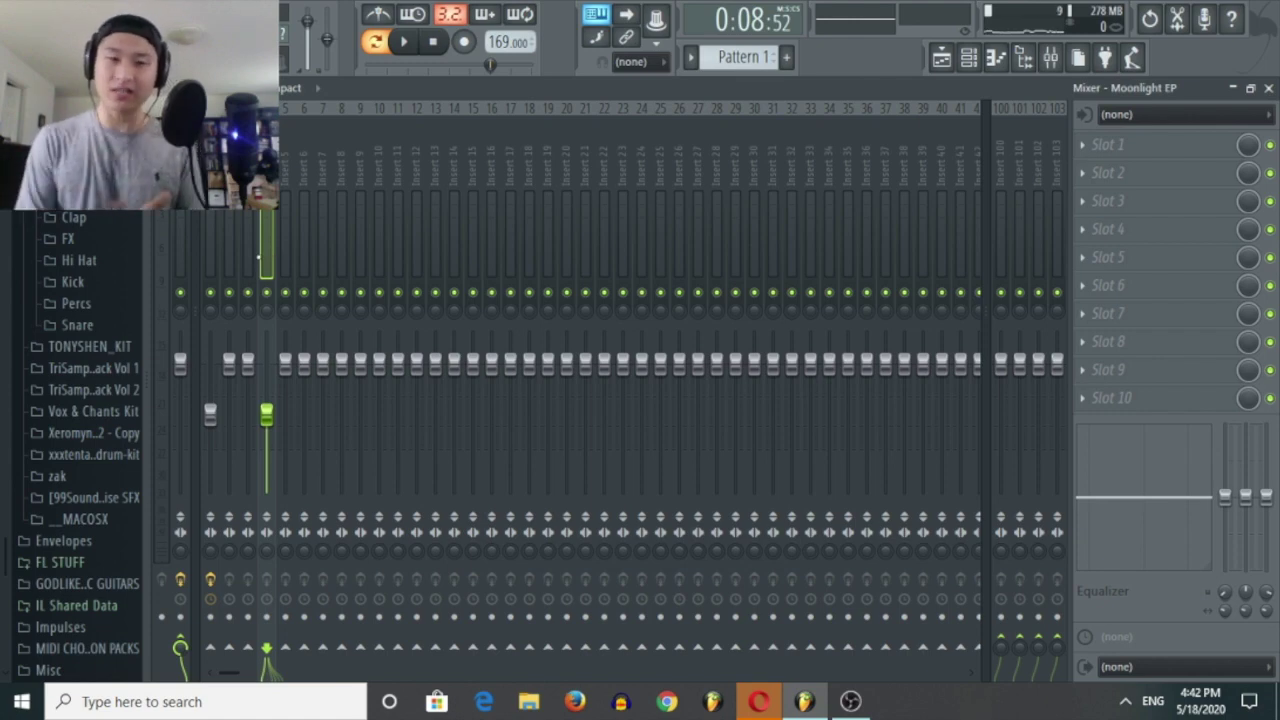
# Play the pattern and listen to the balance of the two melody layers with the channel rack open.
pyautogui.press('space')
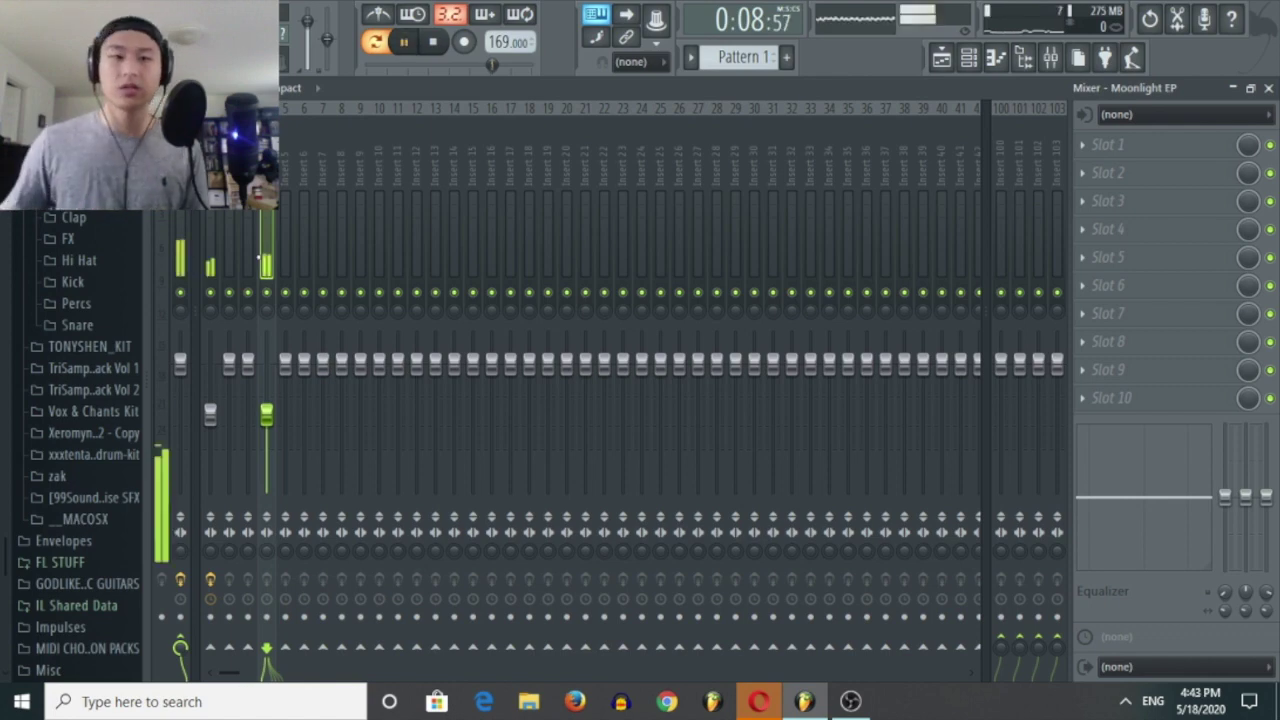
pyautogui.click(968, 58)
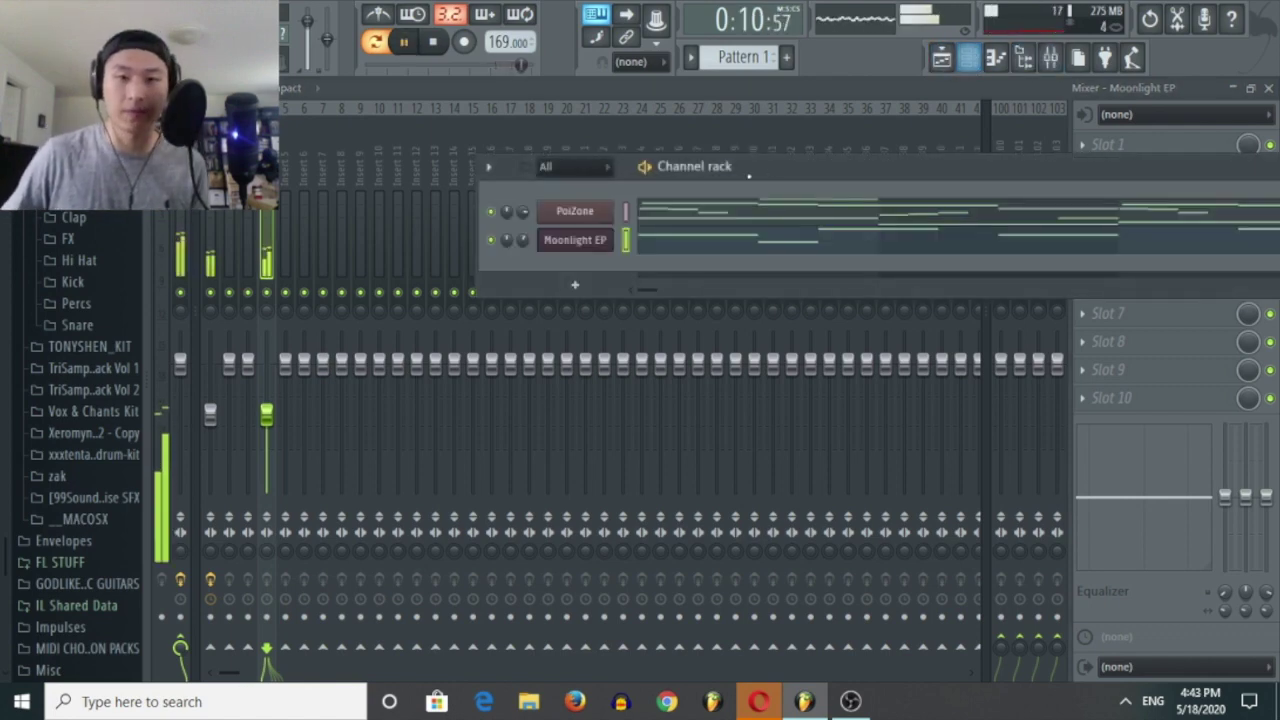
pyautogui.click(565, 166)
pyautogui.click(576, 175)
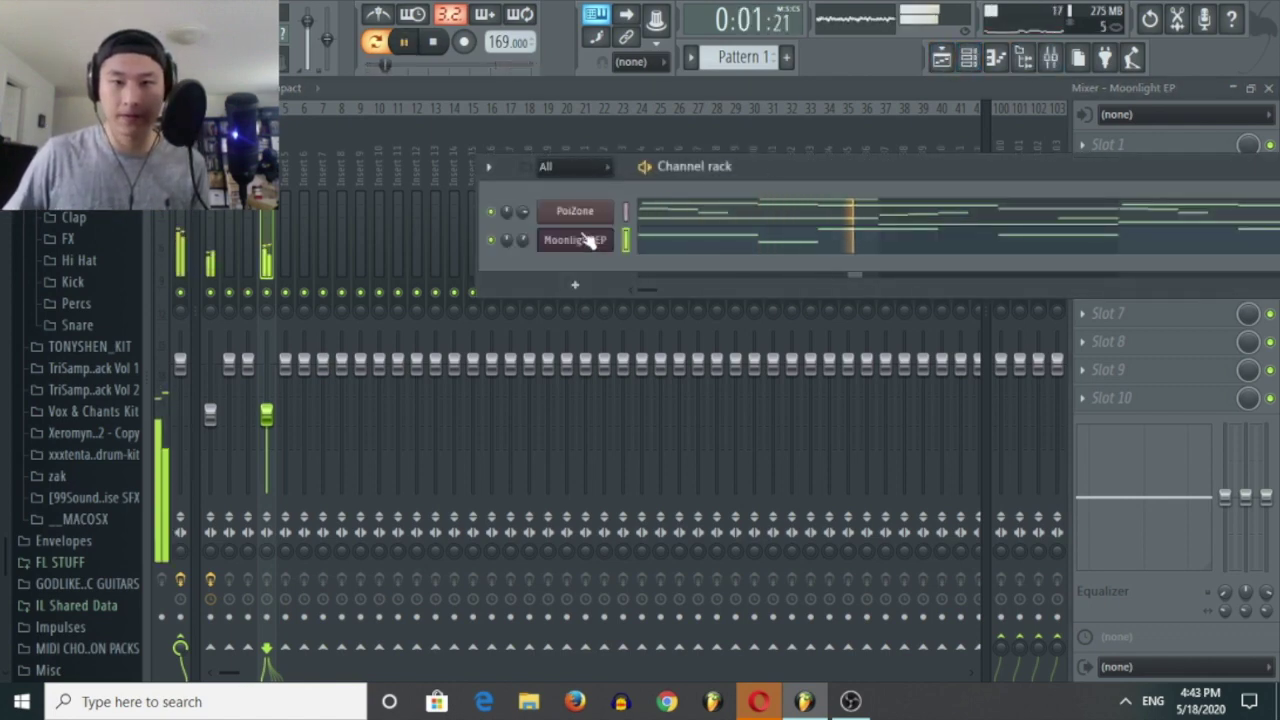
pyautogui.click(570, 284)
pyautogui.click(546, 283)
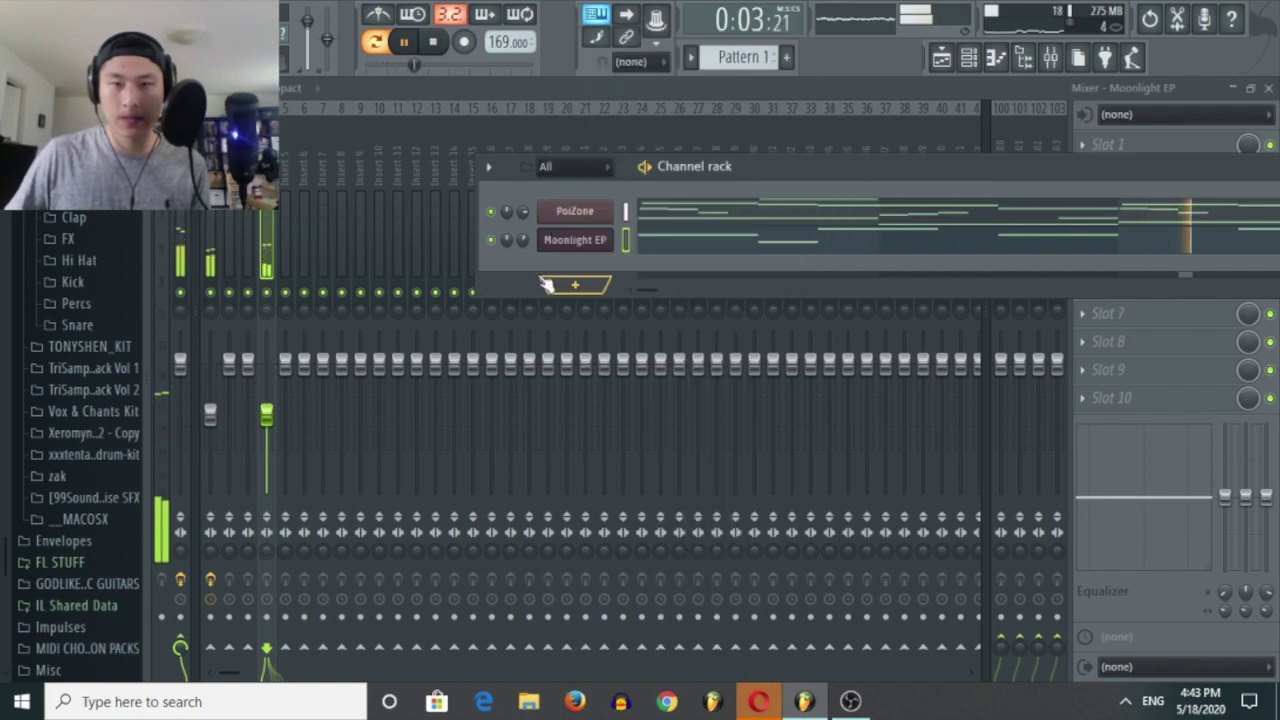
pyautogui.click(969, 60)
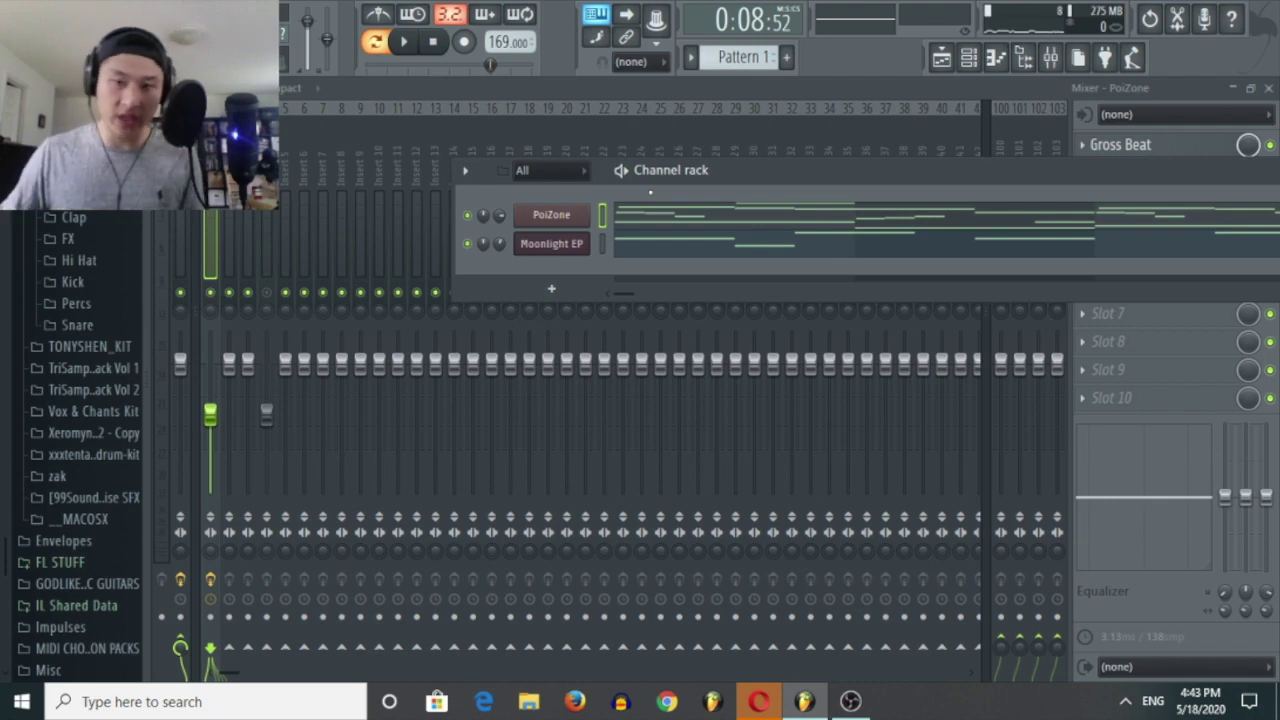
# Add a new Harmor channel and copy the PoiZone channel's notes into it.
pyautogui.click(552, 288)
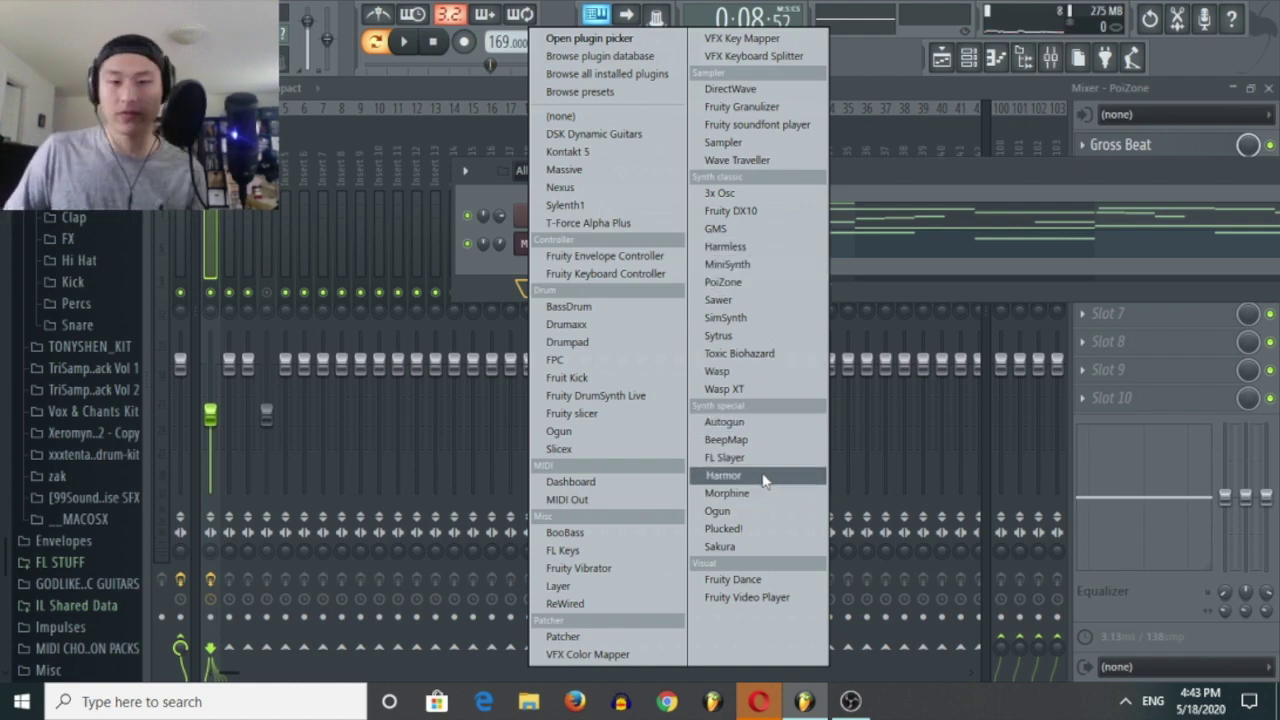
pyautogui.click(724, 476)
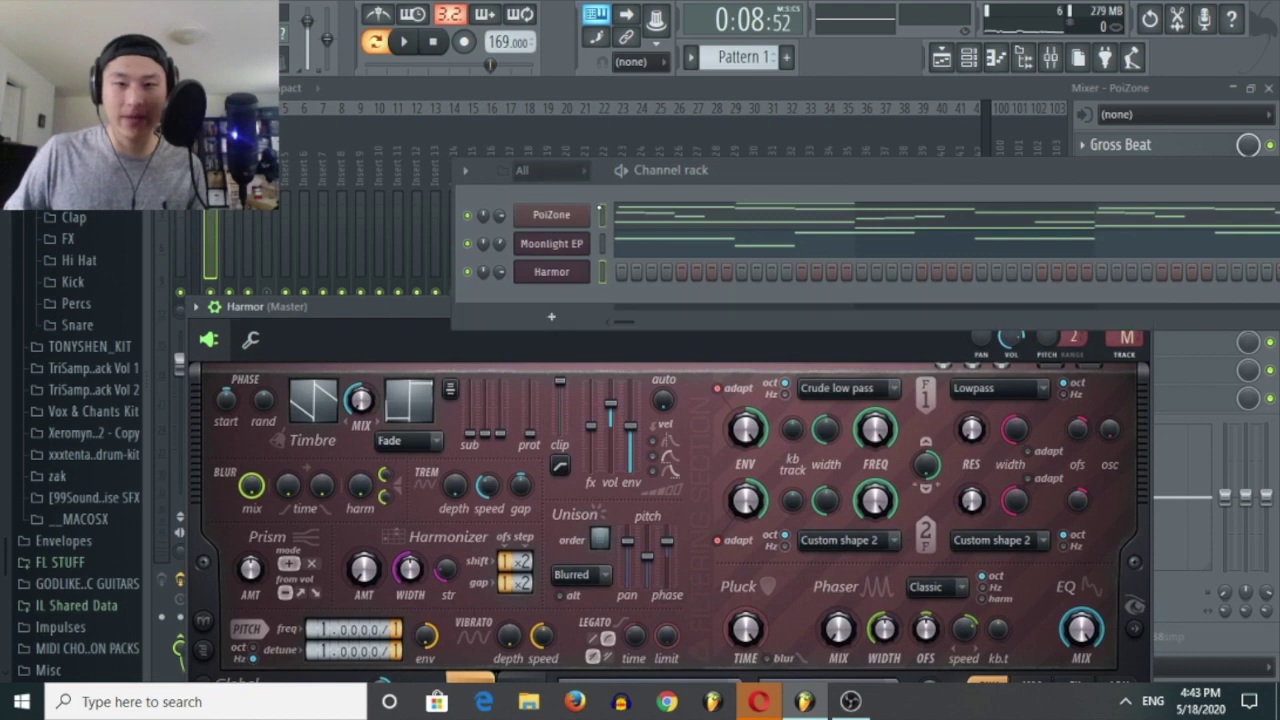
pyautogui.click(601, 212)
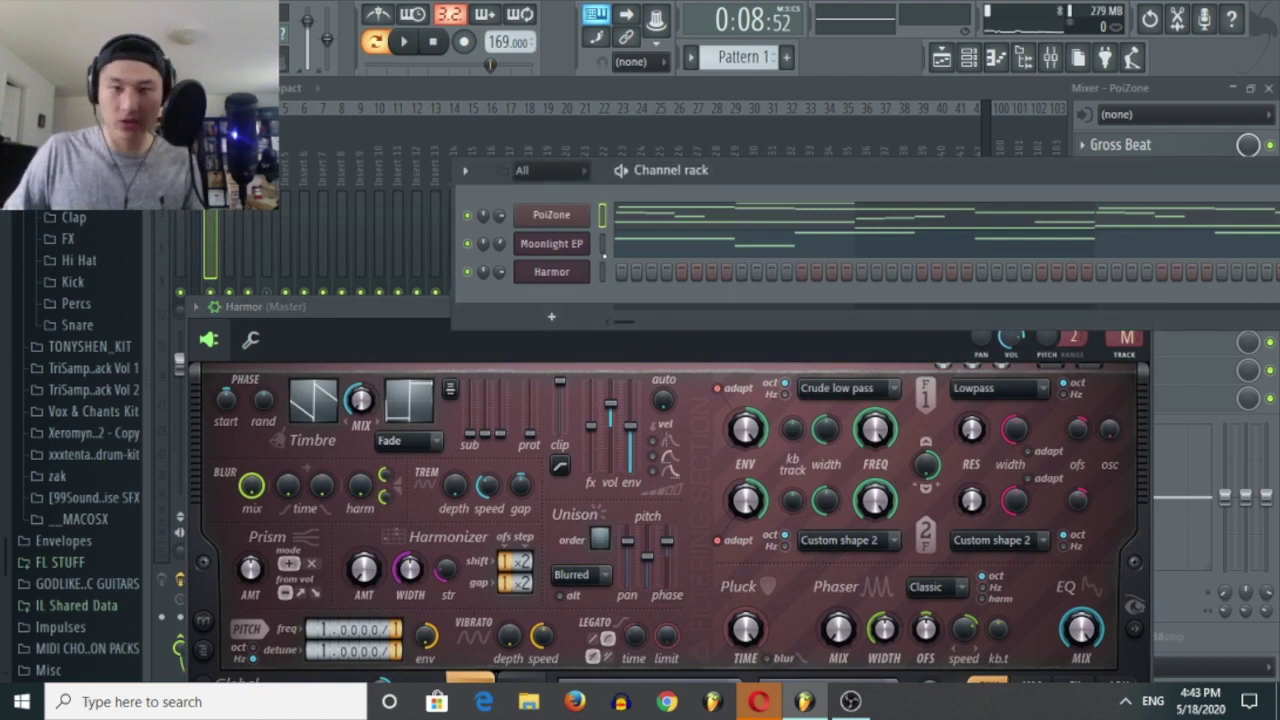
pyautogui.hotkey('ctrl', 'v')
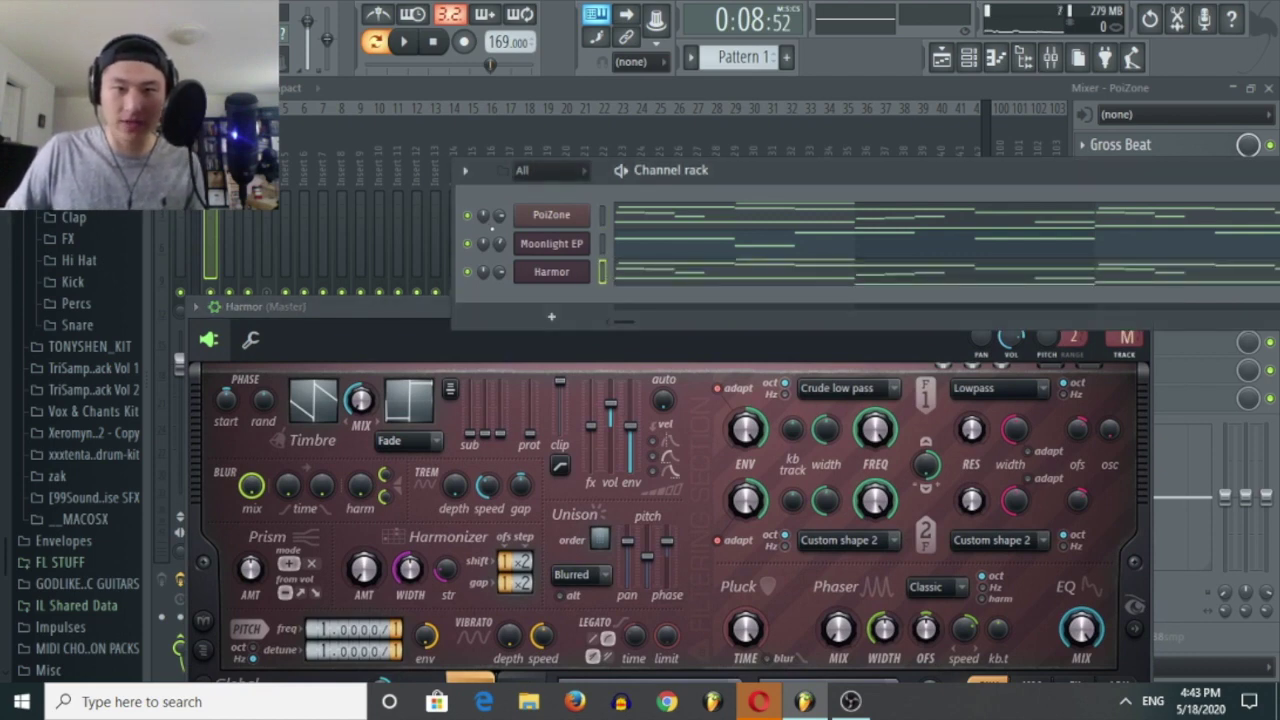
# Load the Forest preset into the new Harmor channel and play the pattern.
pyautogui.moveTo(421, 301); pyautogui.dragTo(455, 100)
pyautogui.click(233, 103)
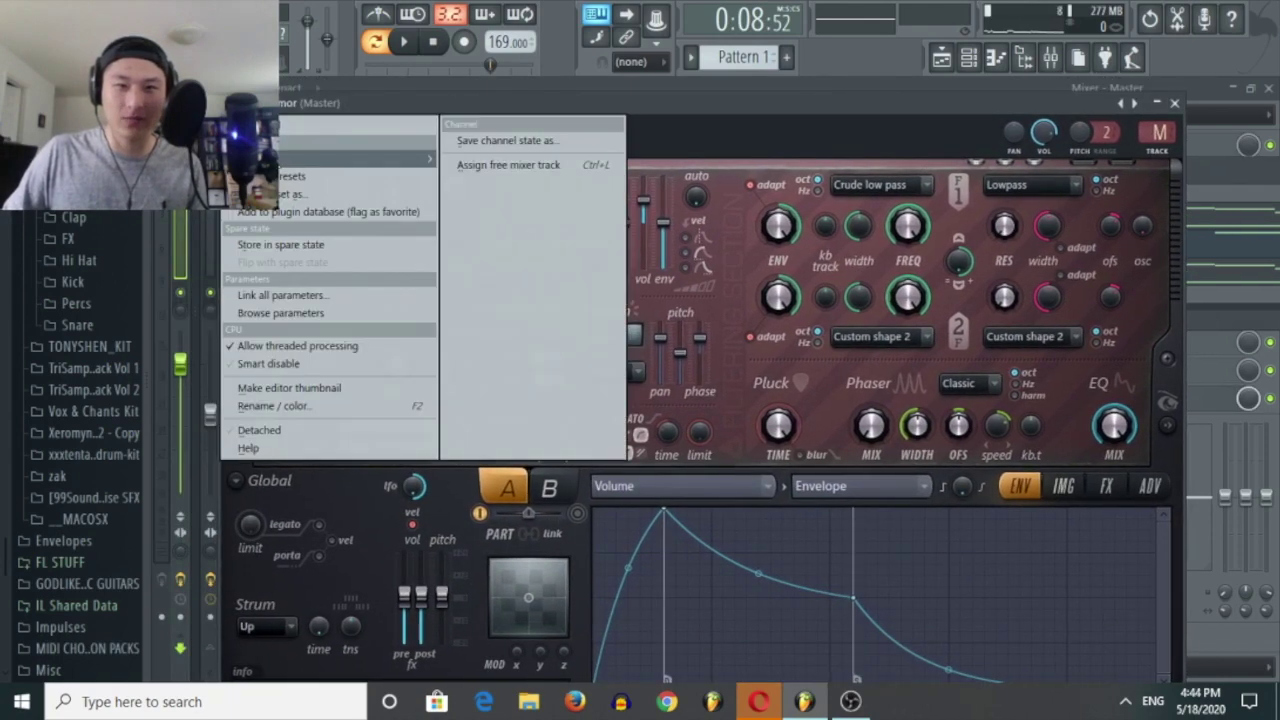
pyautogui.moveTo(343, 161)
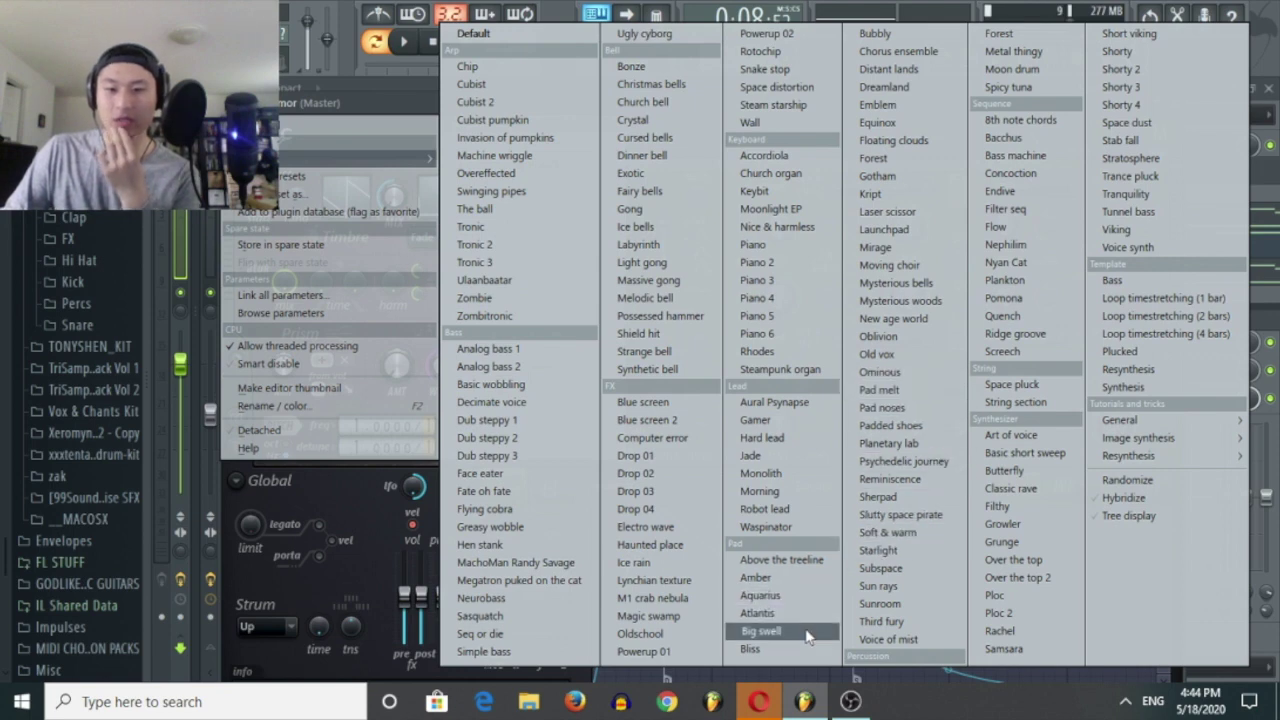
pyautogui.click(913, 163)
pyautogui.click(408, 46)
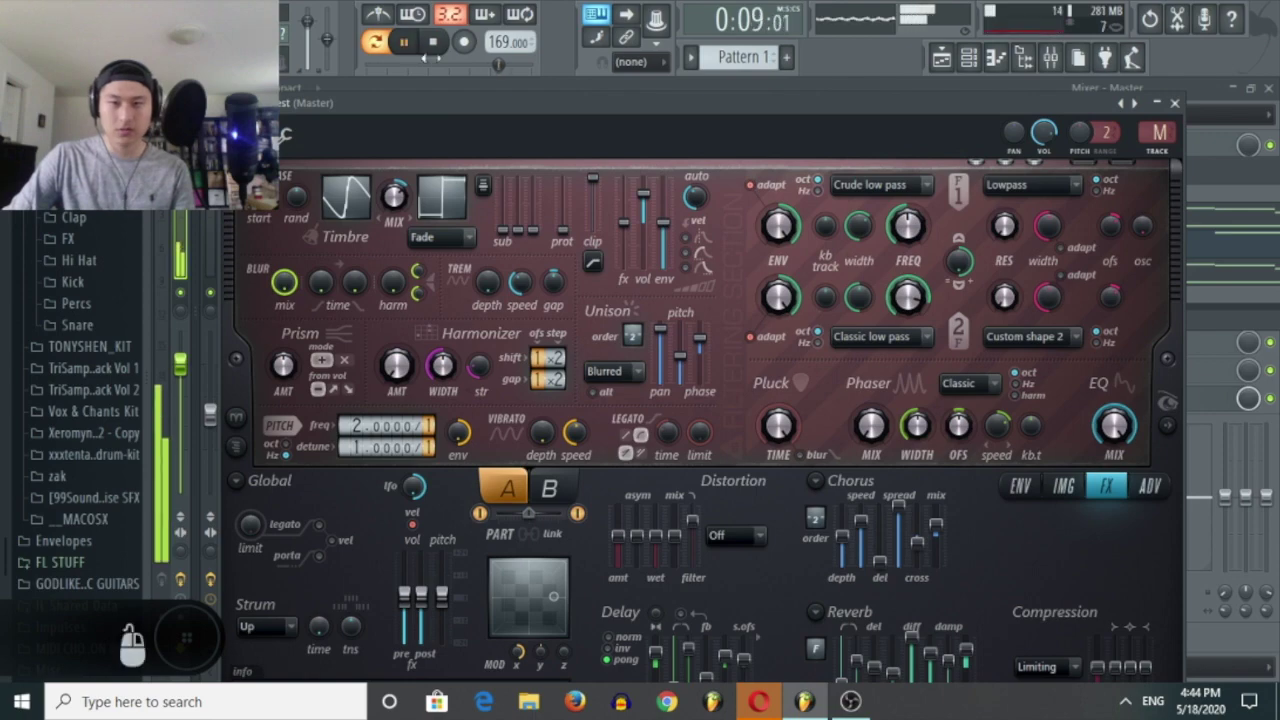
# Audition further presets in the new Harmor channel, settle on Mysterious bells and mute the PoiZone channel.
pyautogui.moveTo(330, 103); pyautogui.dragTo(264, 74)
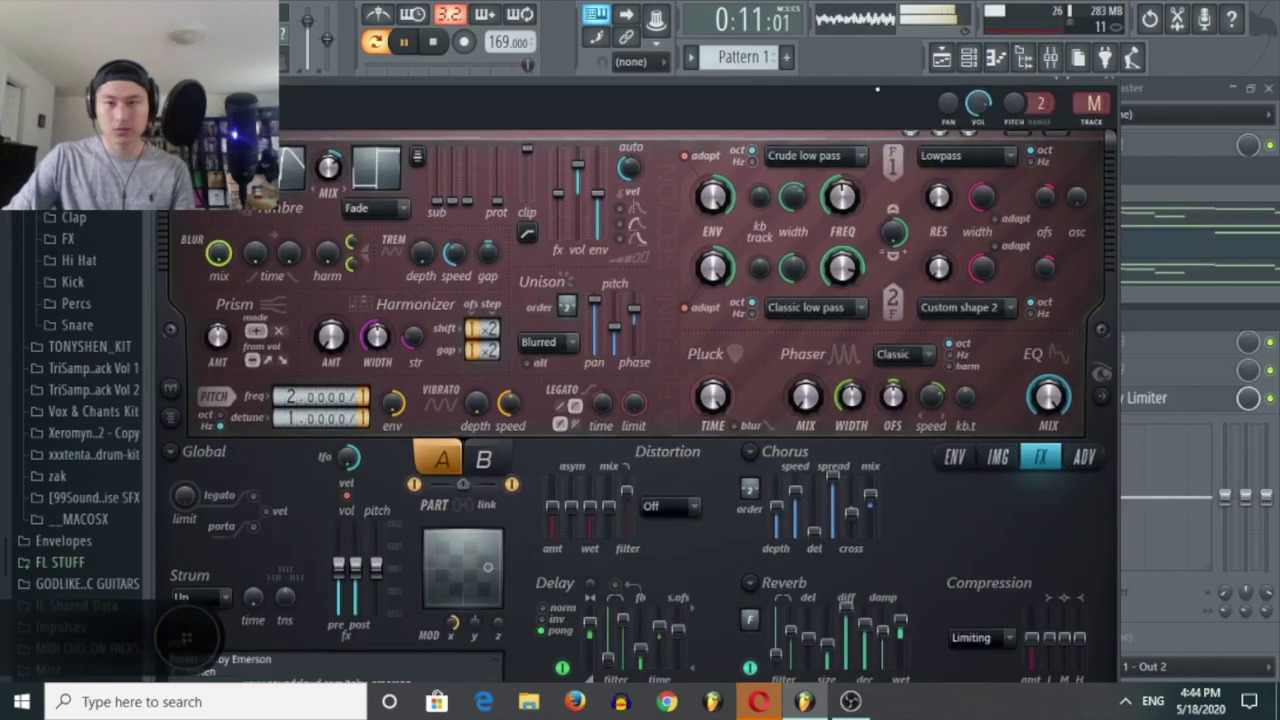
pyautogui.moveTo(877, 85); pyautogui.dragTo(877, 115)
pyautogui.click(1068, 104)
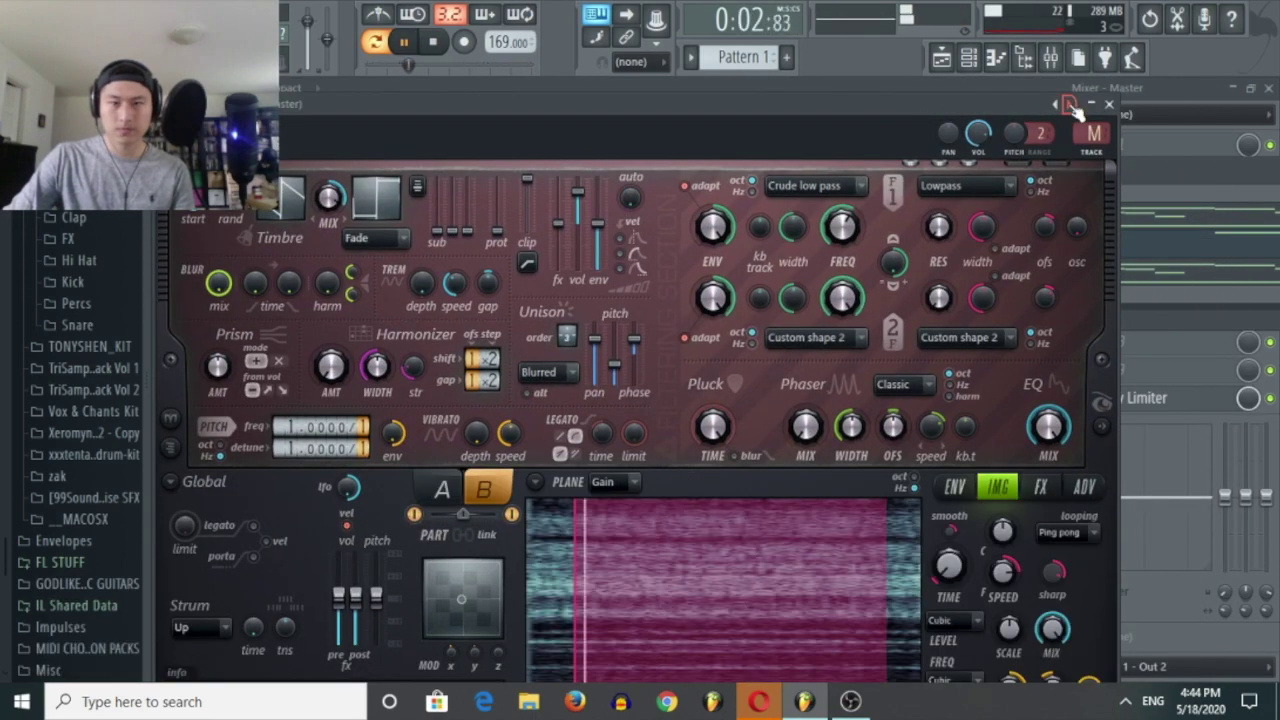
pyautogui.click(1068, 104)
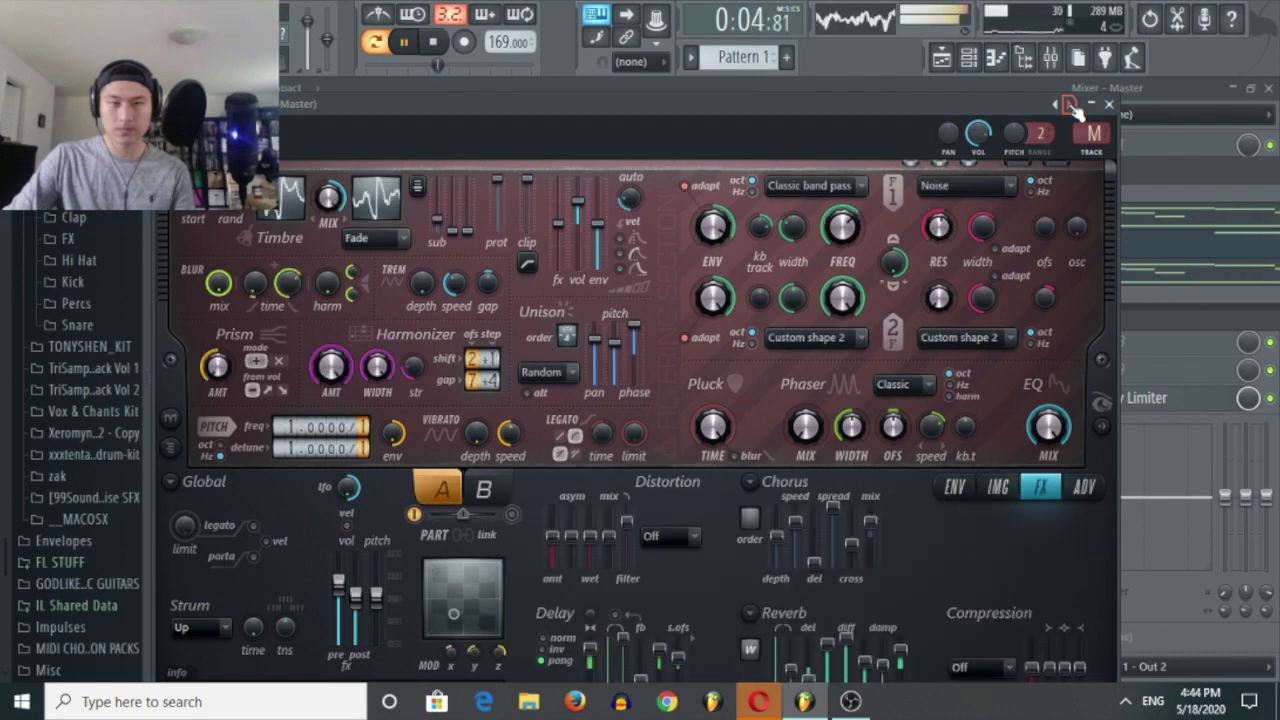
pyautogui.rightClick(1070, 106)
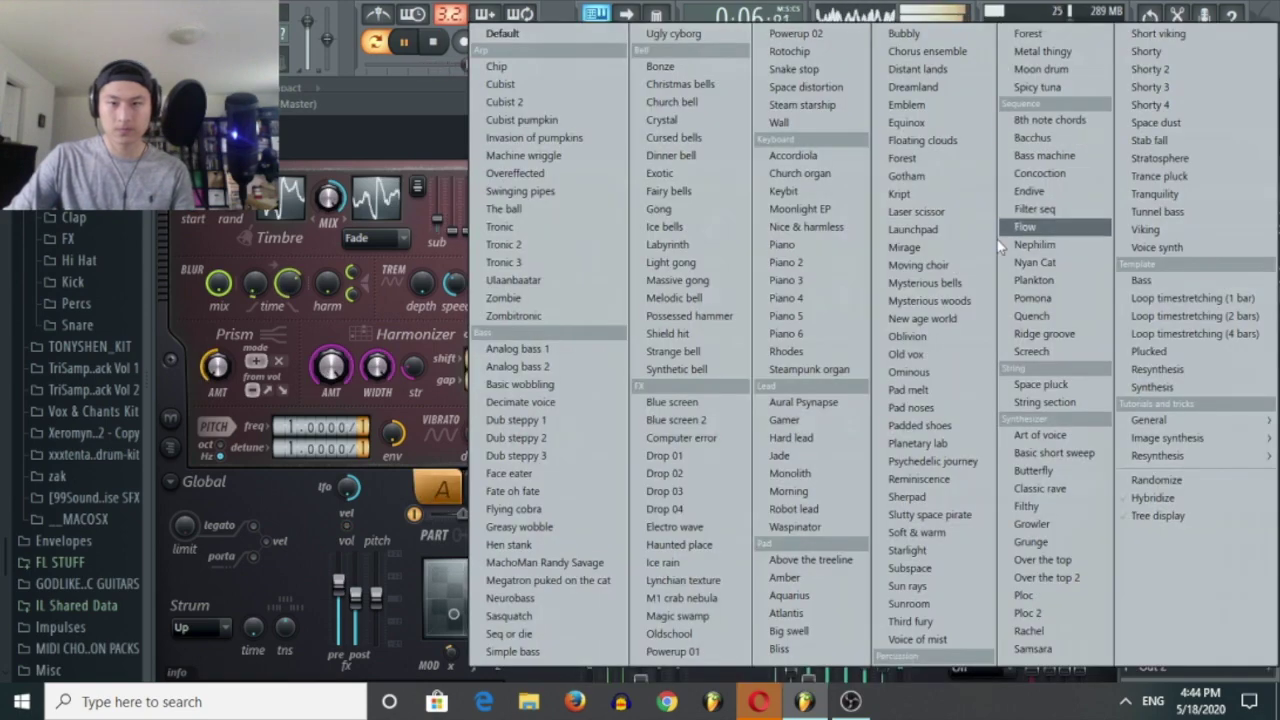
pyautogui.click(318, 108)
pyautogui.moveTo(333, 103); pyautogui.dragTo(470, 283)
pyautogui.click(476, 277)
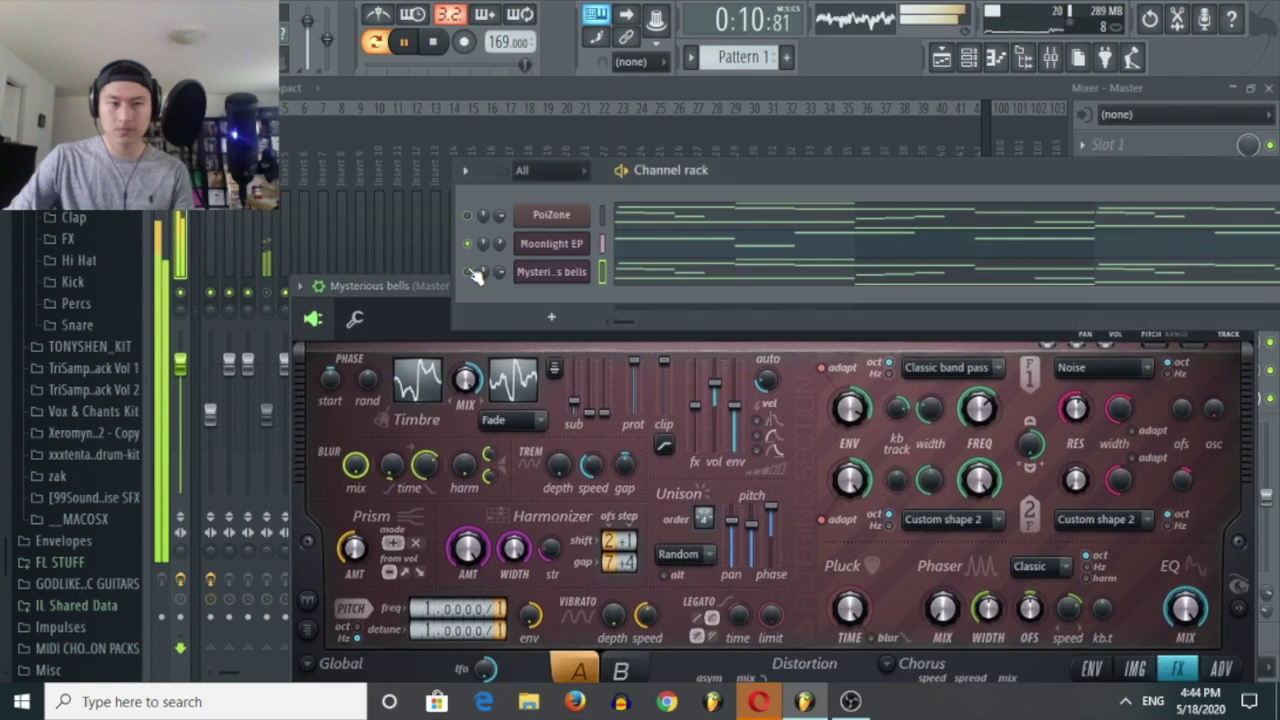
# Route the Mysterious bells channel to mixer track 5 and lower its fader to about the Moonlight EP level.
pyautogui.press('space')
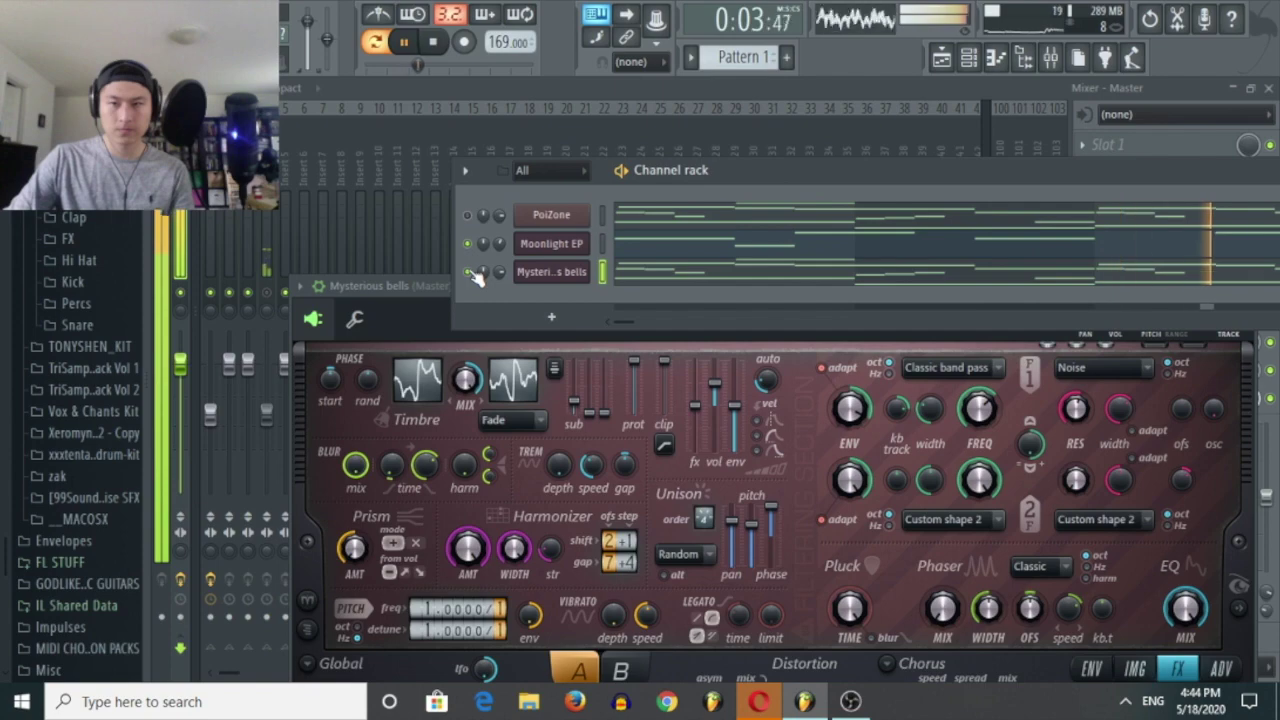
pyautogui.click(264, 250)
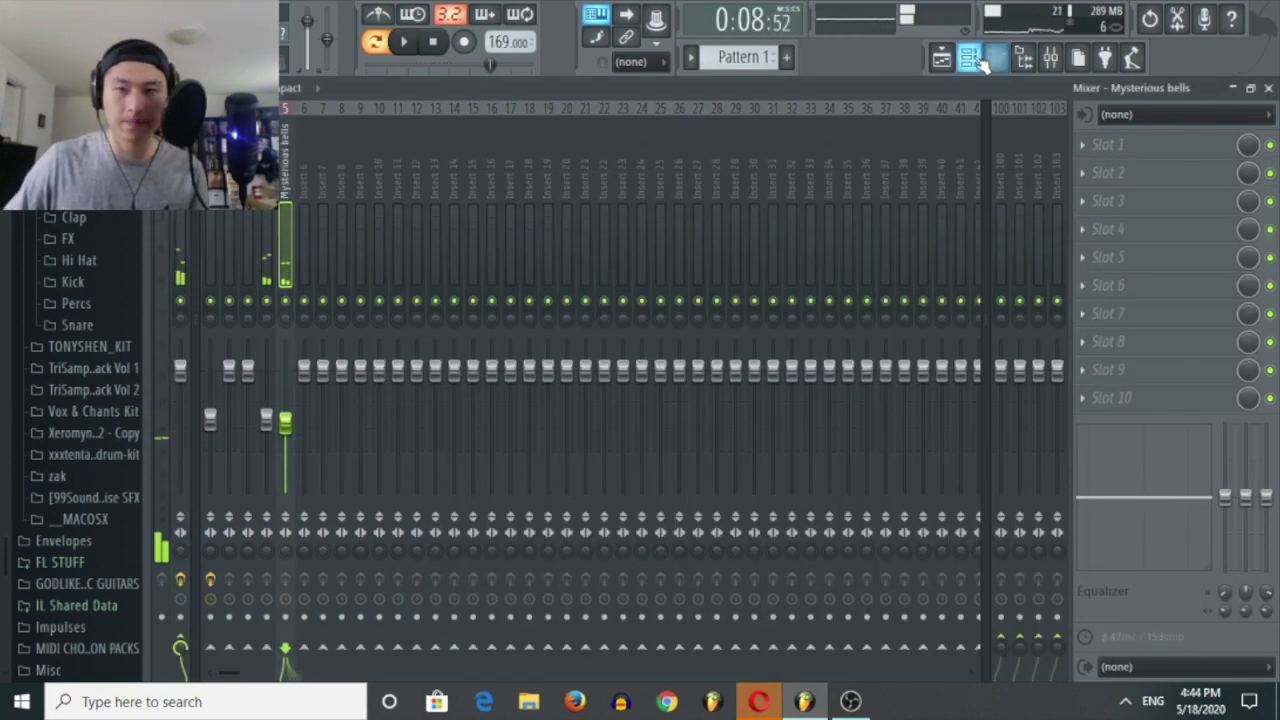
pyautogui.click(982, 60)
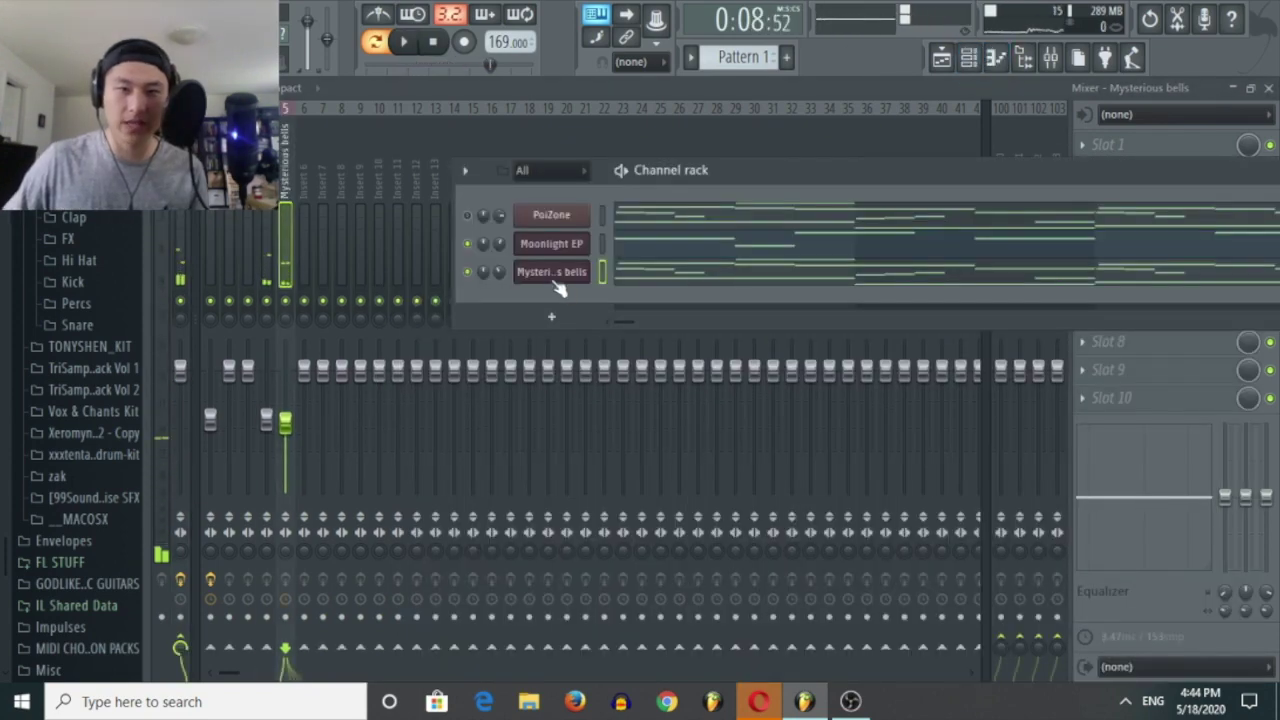
# Inspect the Mysterious bells instrument, close it and listen to the bells together with Moonlight EP.
pyautogui.click(551, 271)
pyautogui.moveTo(645, 285); pyautogui.dragTo(533, 185)
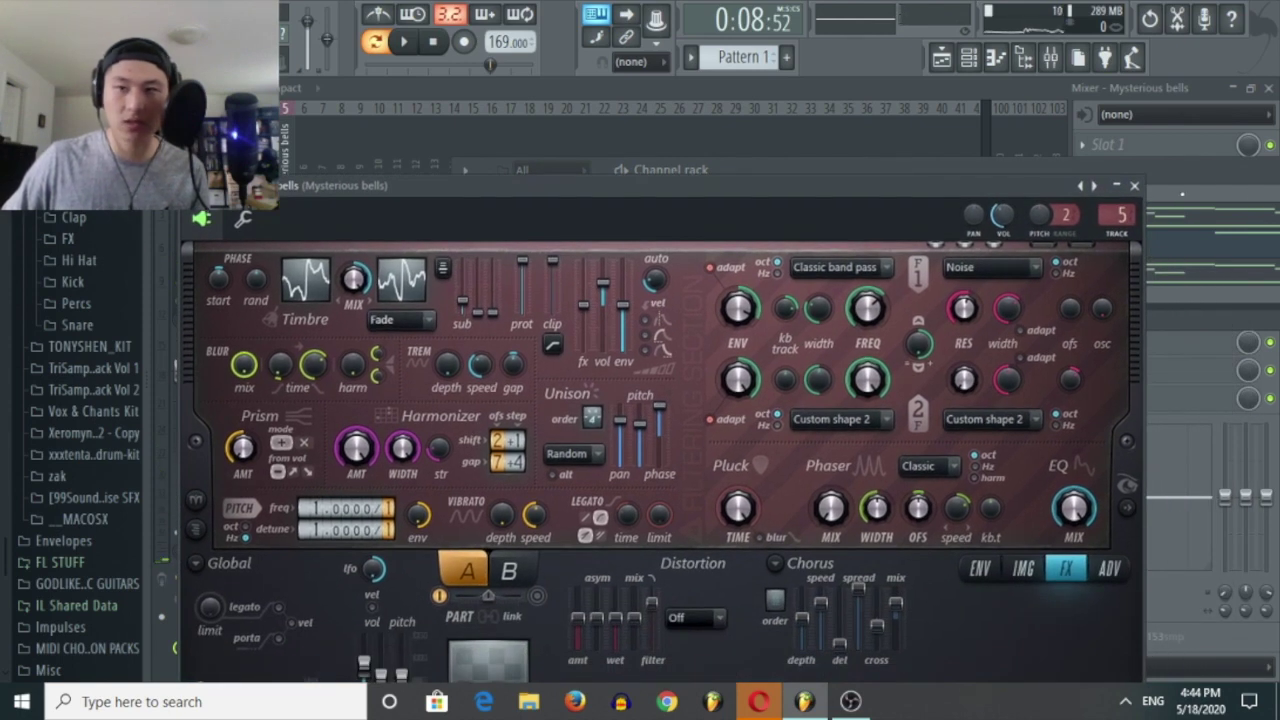
pyautogui.click(1135, 187)
pyautogui.press('space')
pyautogui.press('F6')
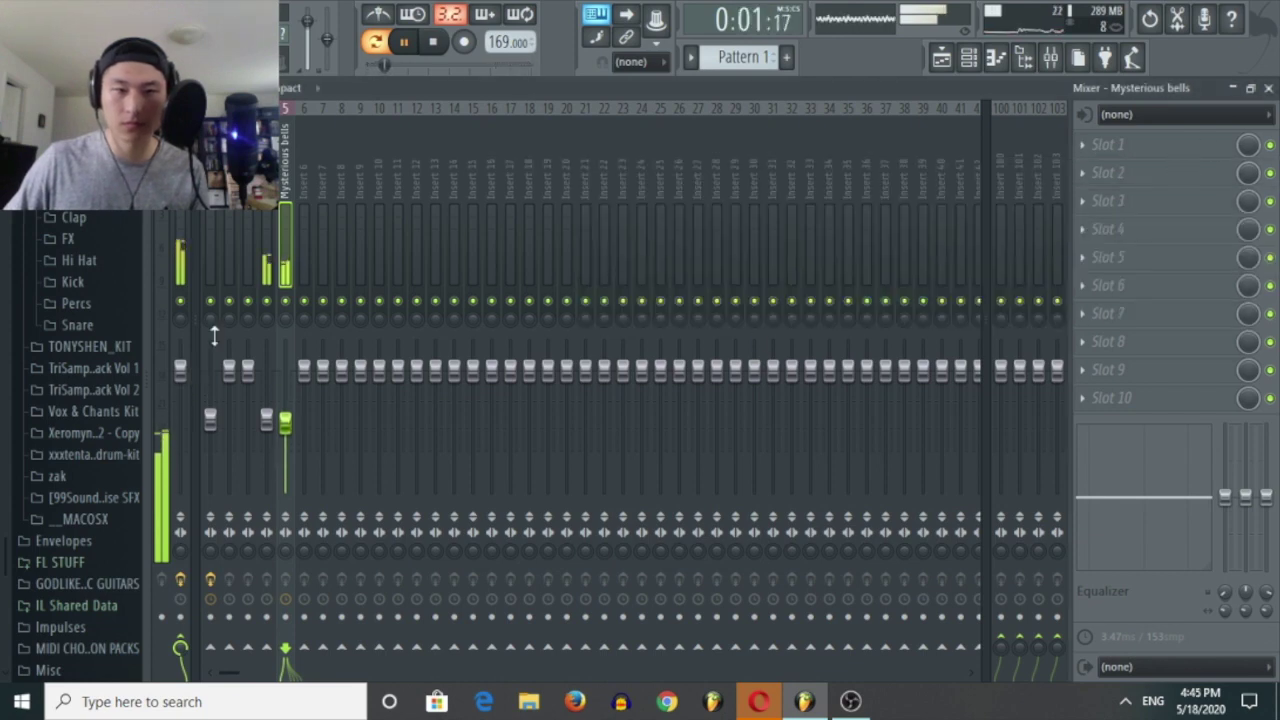
pyautogui.click(968, 57)
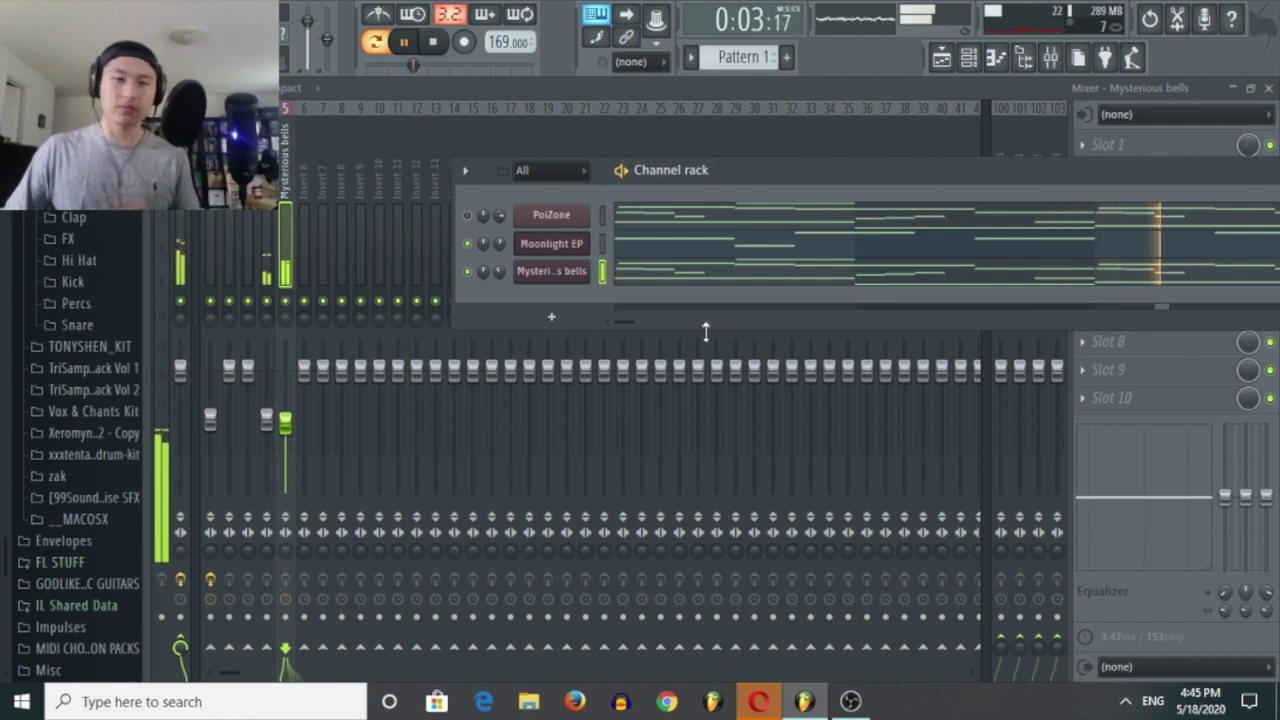
pyautogui.press('space')
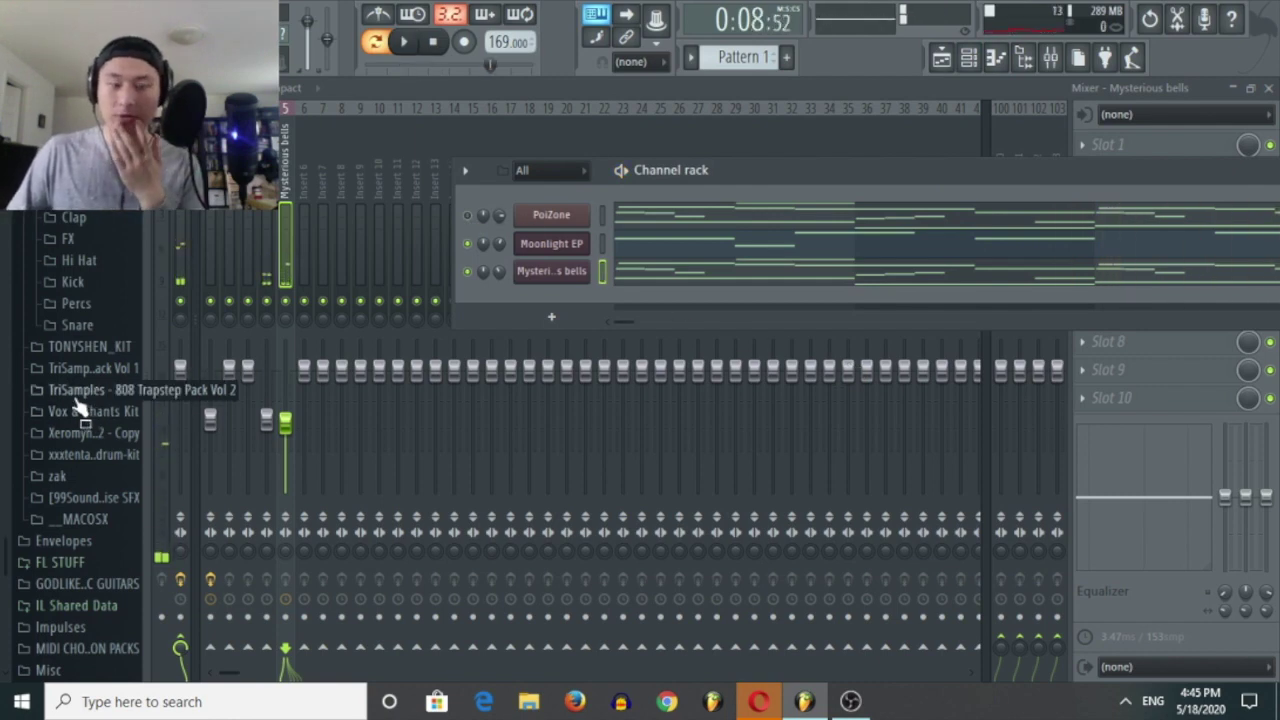
# Browse the 808, FX and other sound folders of the Tony Shen Slap Pack for drum samples.
pyautogui.scroll(2, 75, 300)
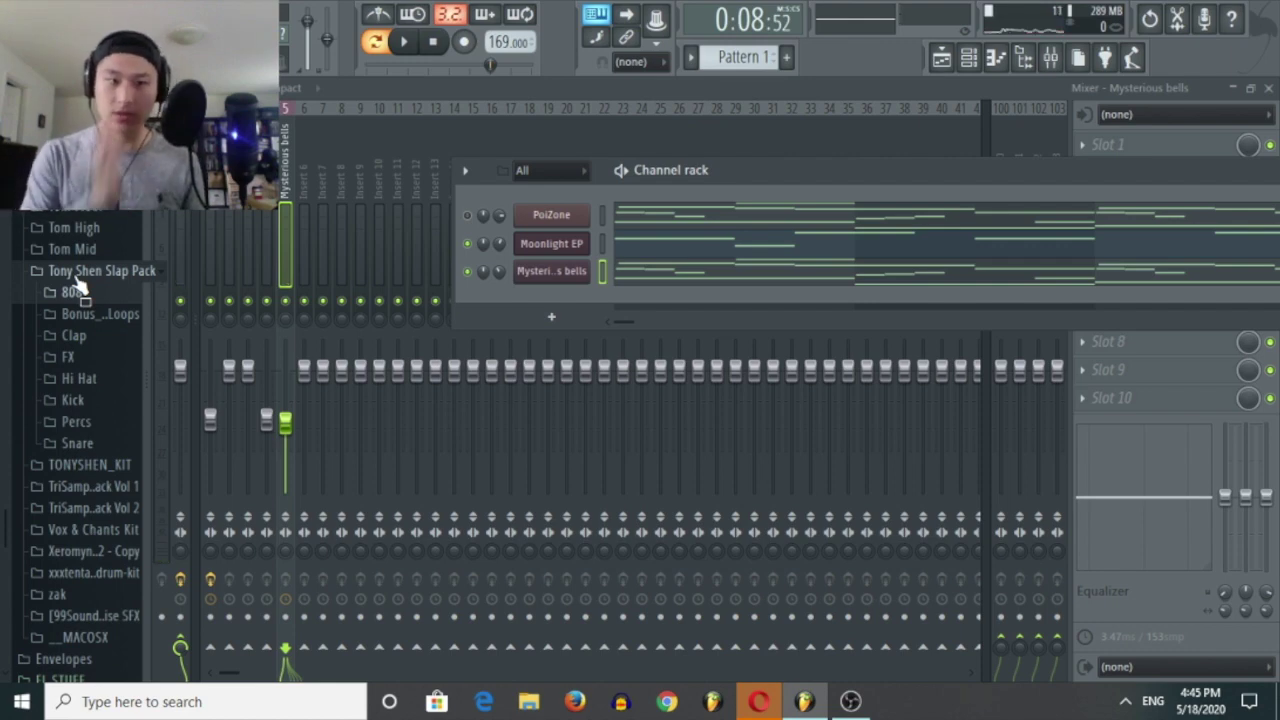
pyautogui.click(74, 291)
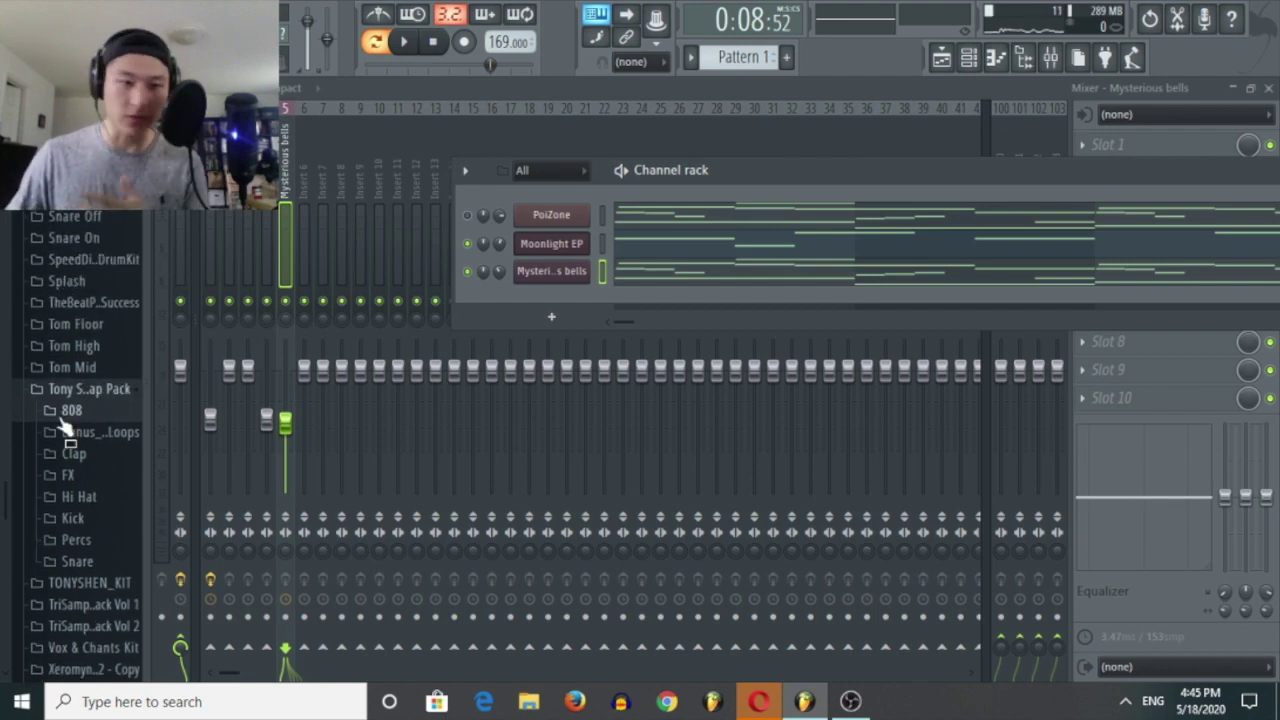
pyautogui.click(67, 357)
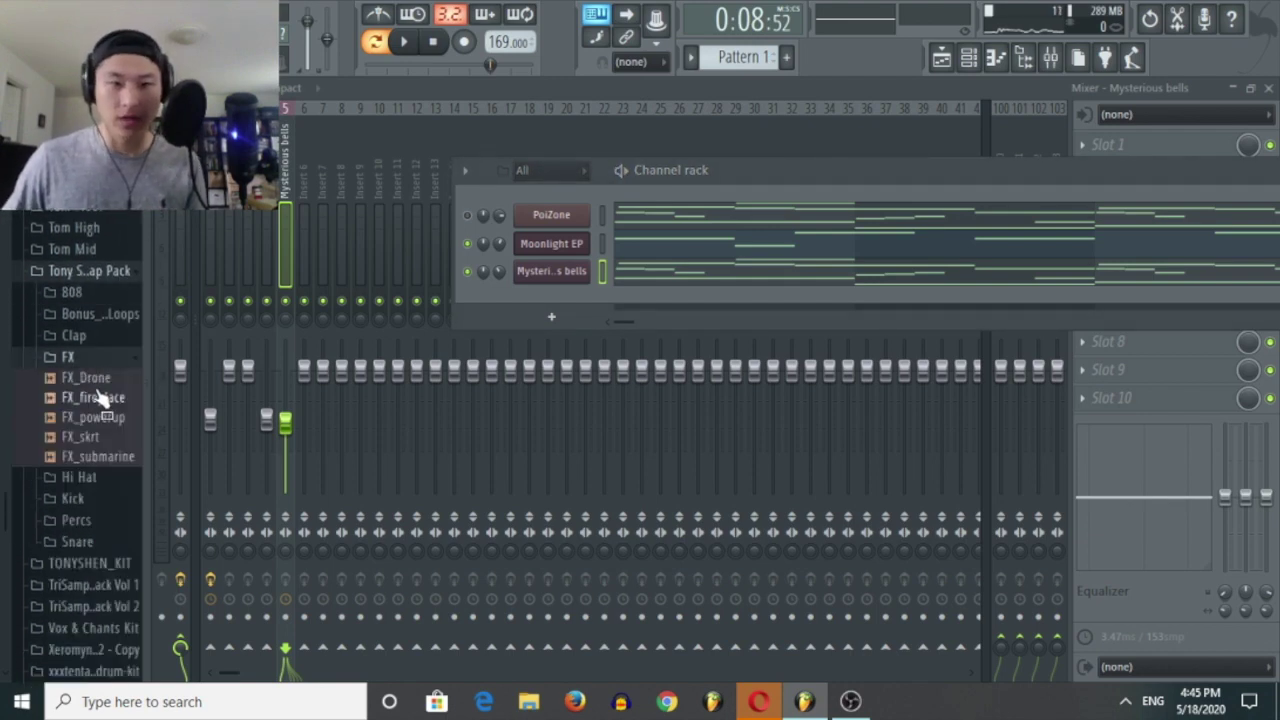
pyautogui.click(96, 363)
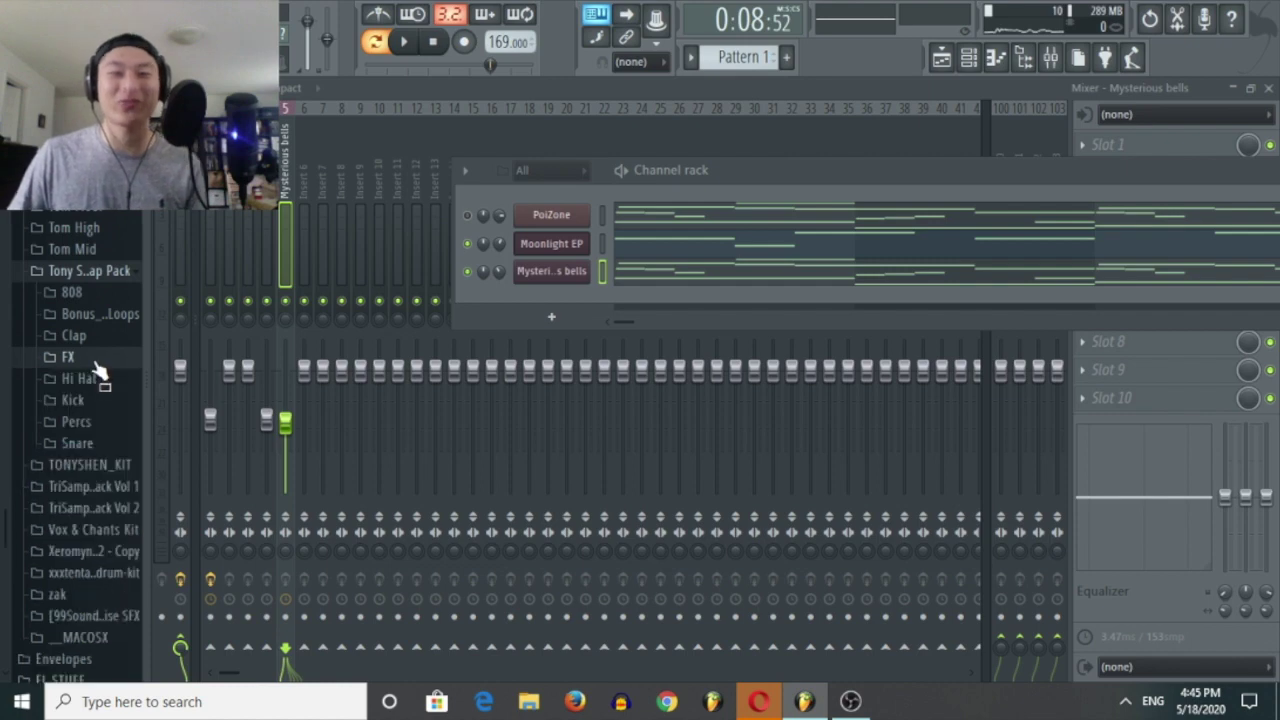
pyautogui.click(72, 292)
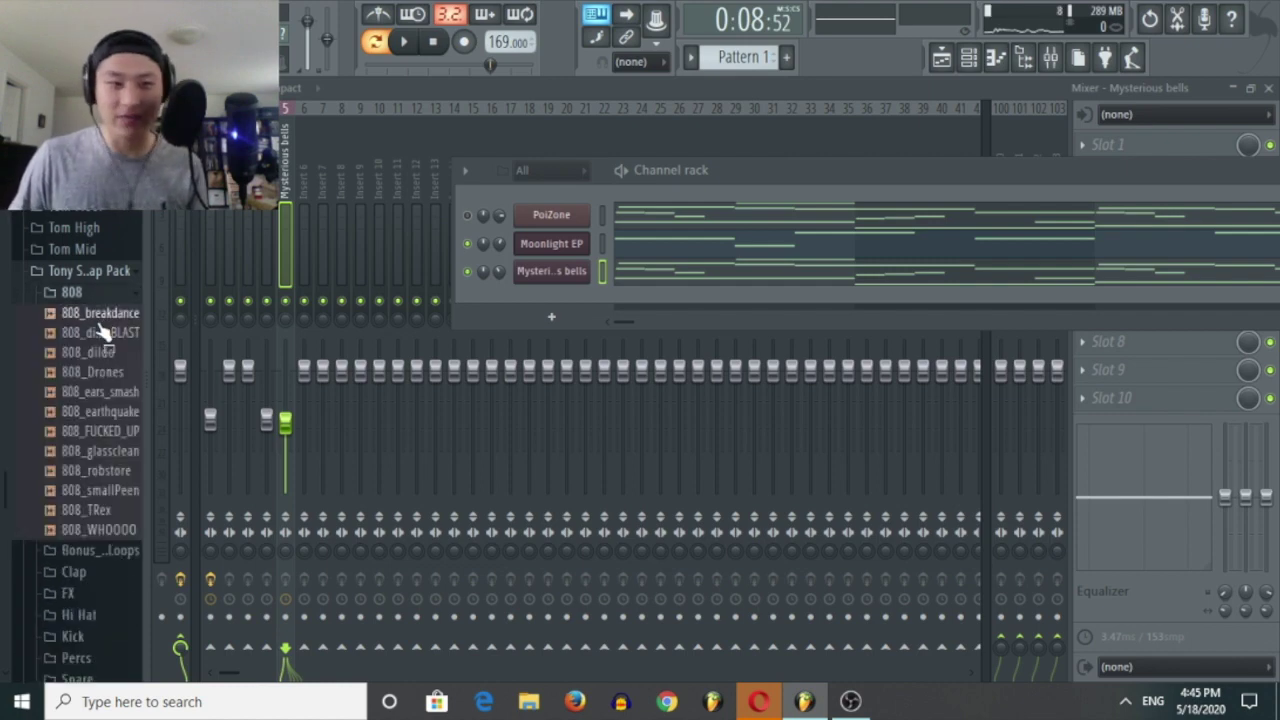
pyautogui.click(88, 292)
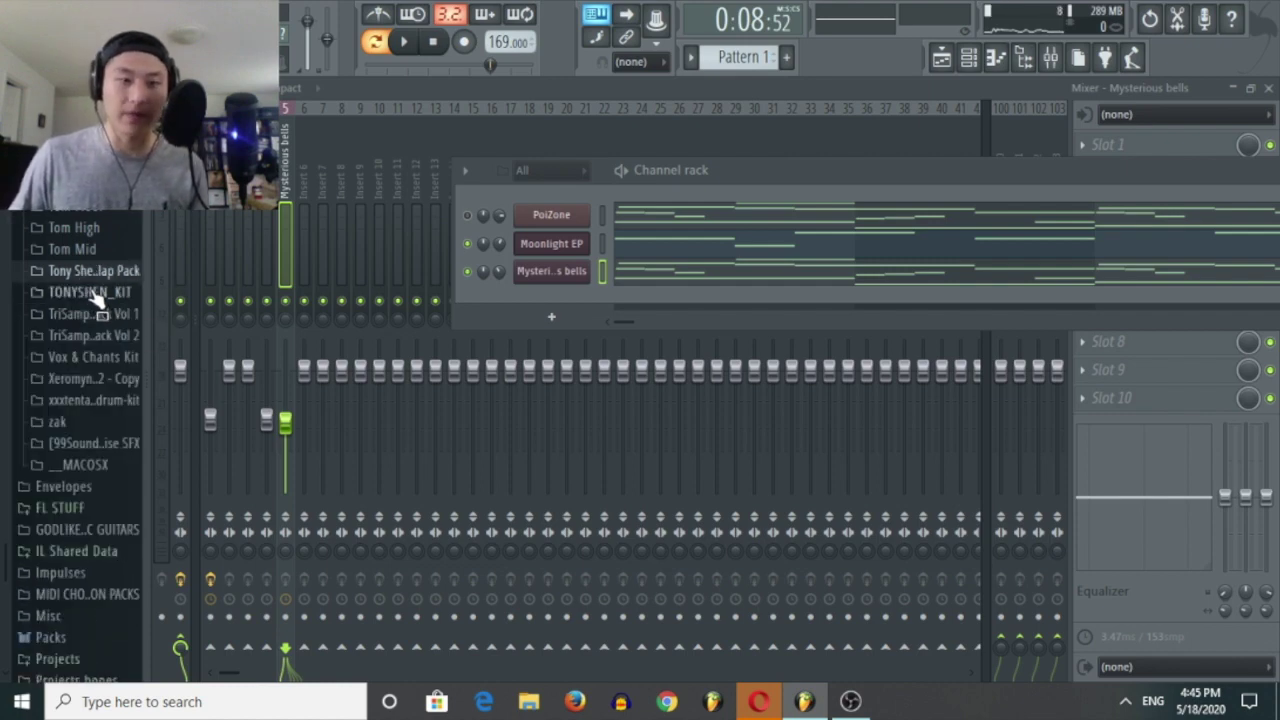
pyautogui.click(96, 273)
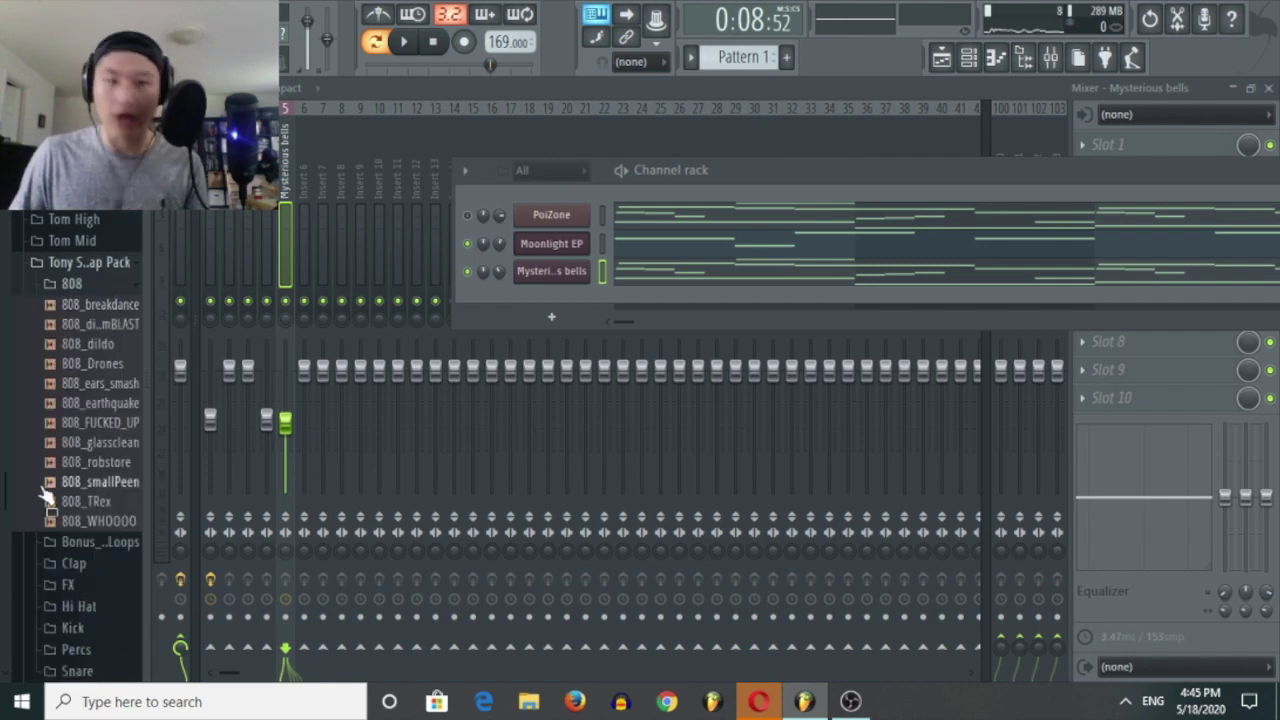
pyautogui.click(86, 290)
pyautogui.scroll(-3, 88, 297)
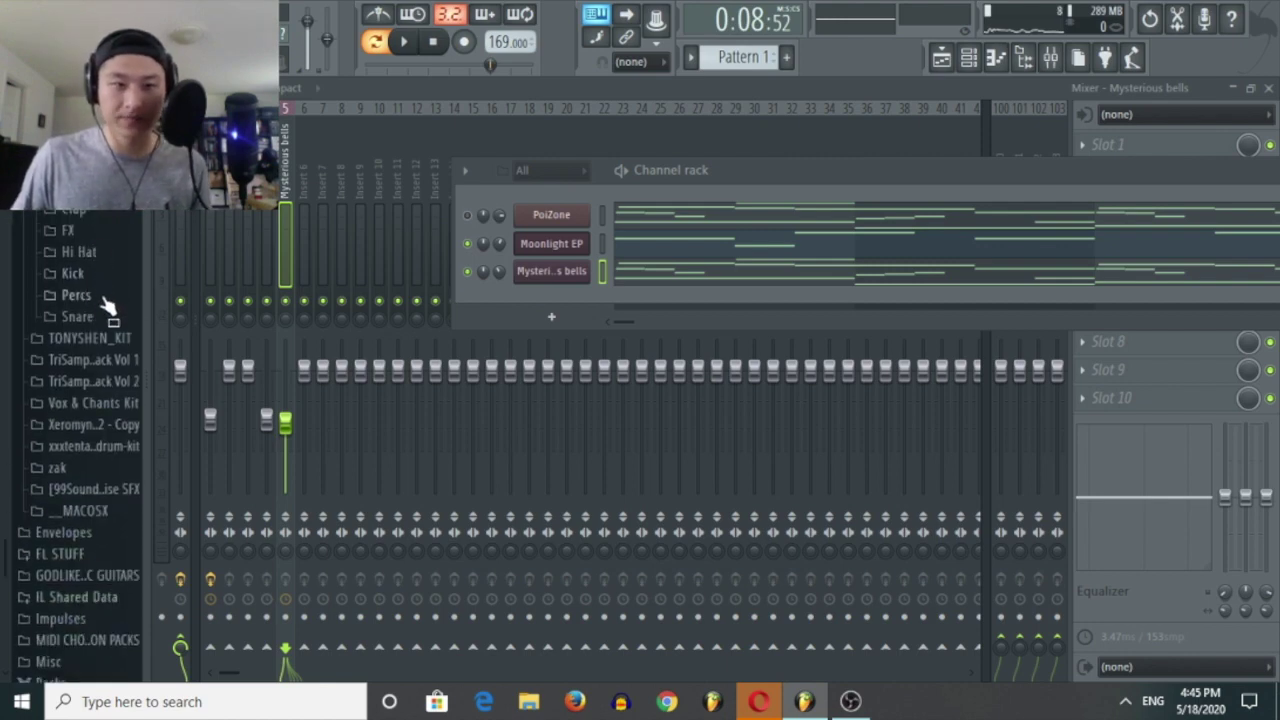
# Add snare_cloud9 from the Snare folder as a new channel, place a hit on step 9 and play it with the melody.
pyautogui.click(108, 317)
pyautogui.moveTo(105, 355); pyautogui.dragTo(550, 325)
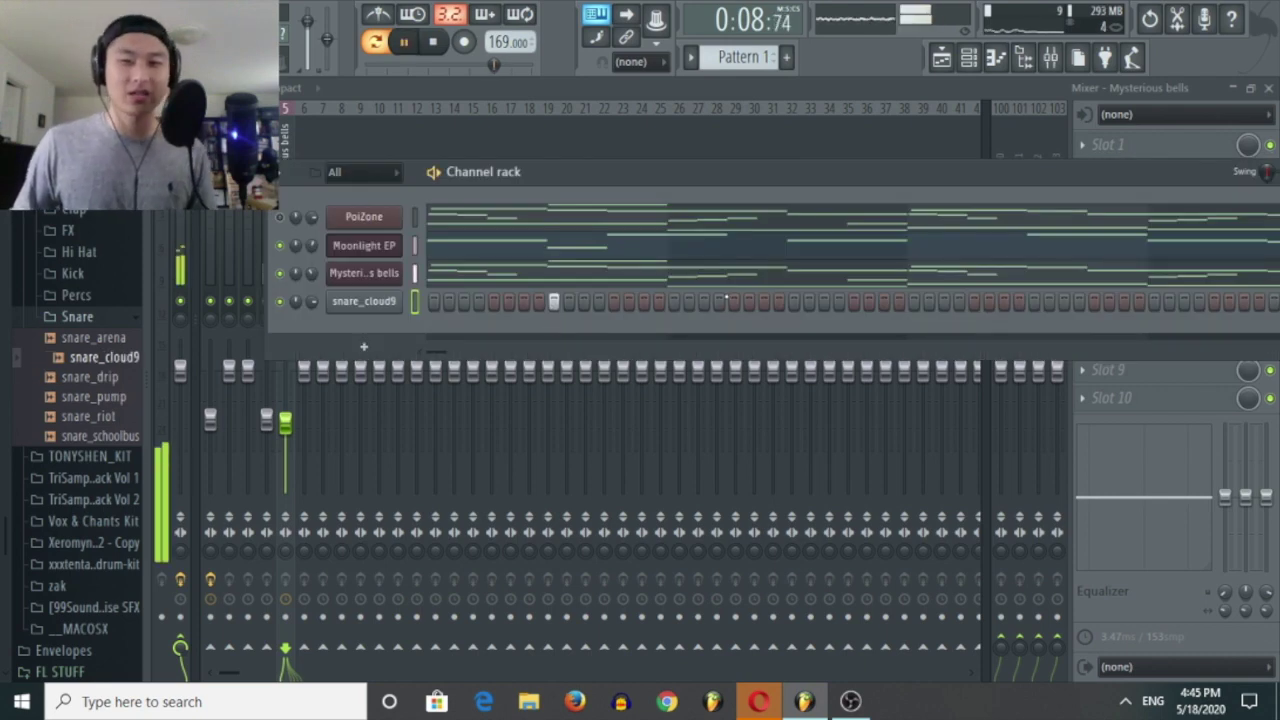
pyautogui.press('space')
pyautogui.moveTo(816, 176); pyautogui.dragTo(744, 179)
pyautogui.press('space')
pyautogui.click(1265, 176)
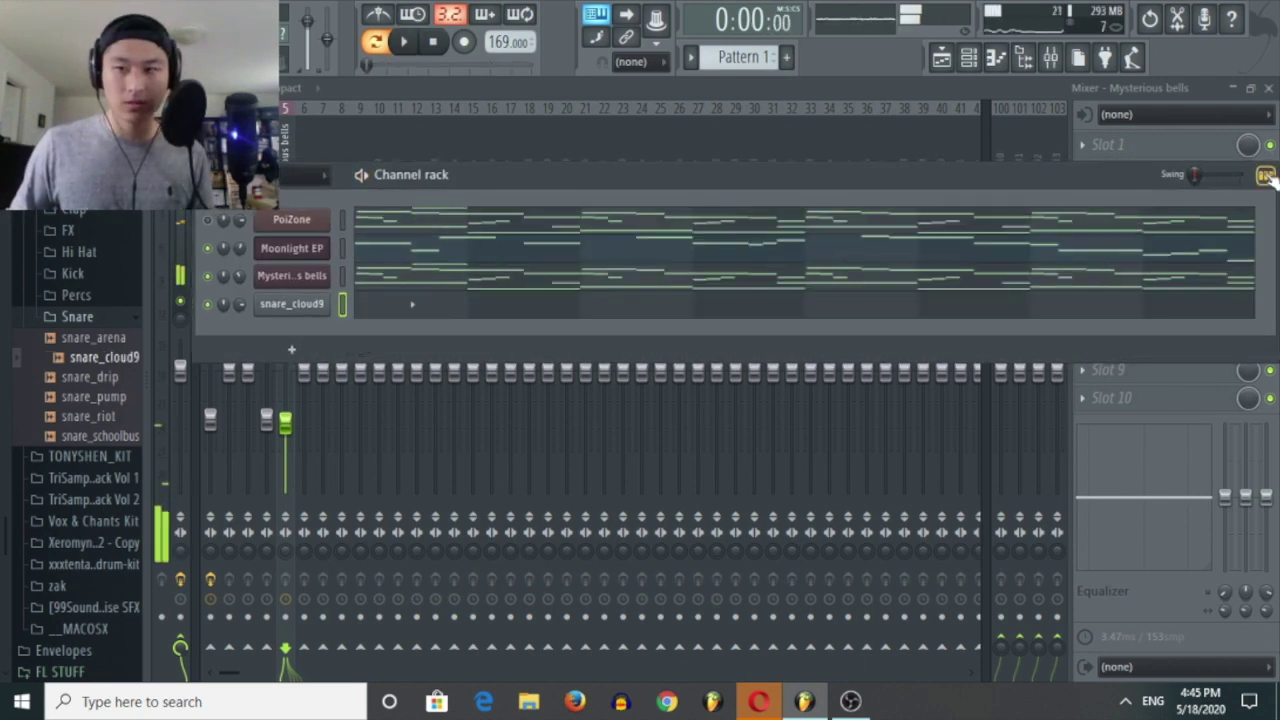
# In the snare_cloud9 piano roll, place a C5 hit halfway through each of bars 1 to 4.
pyautogui.click(672, 308)
pyautogui.moveTo(270, 351)
pyautogui.mouseDown()
pyautogui.moveTo(354, 351)
pyautogui.moveTo(263, 350)
pyautogui.mouseUp()
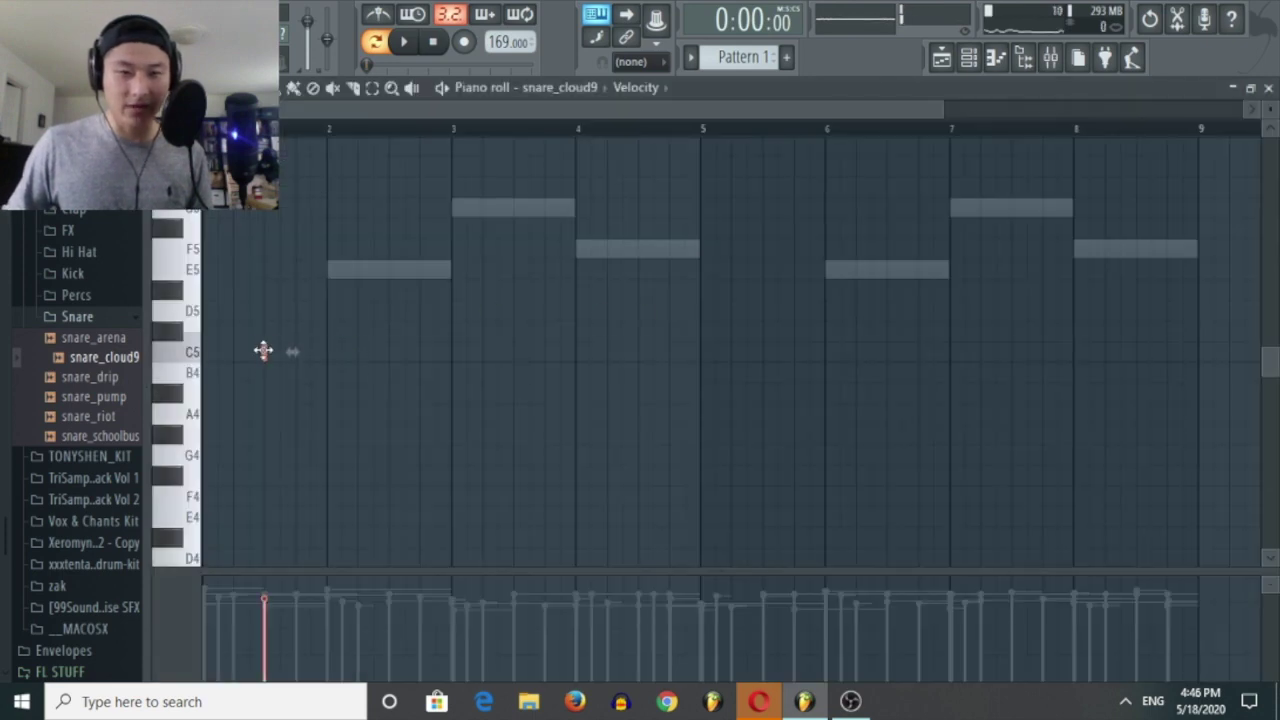
pyautogui.moveTo(546, 380)
pyautogui.mouseDown()
pyautogui.moveTo(248, 321)
pyautogui.moveTo(329, 357)
pyautogui.moveTo(515, 369)
pyautogui.moveTo(521, 390)
pyautogui.mouseUp()
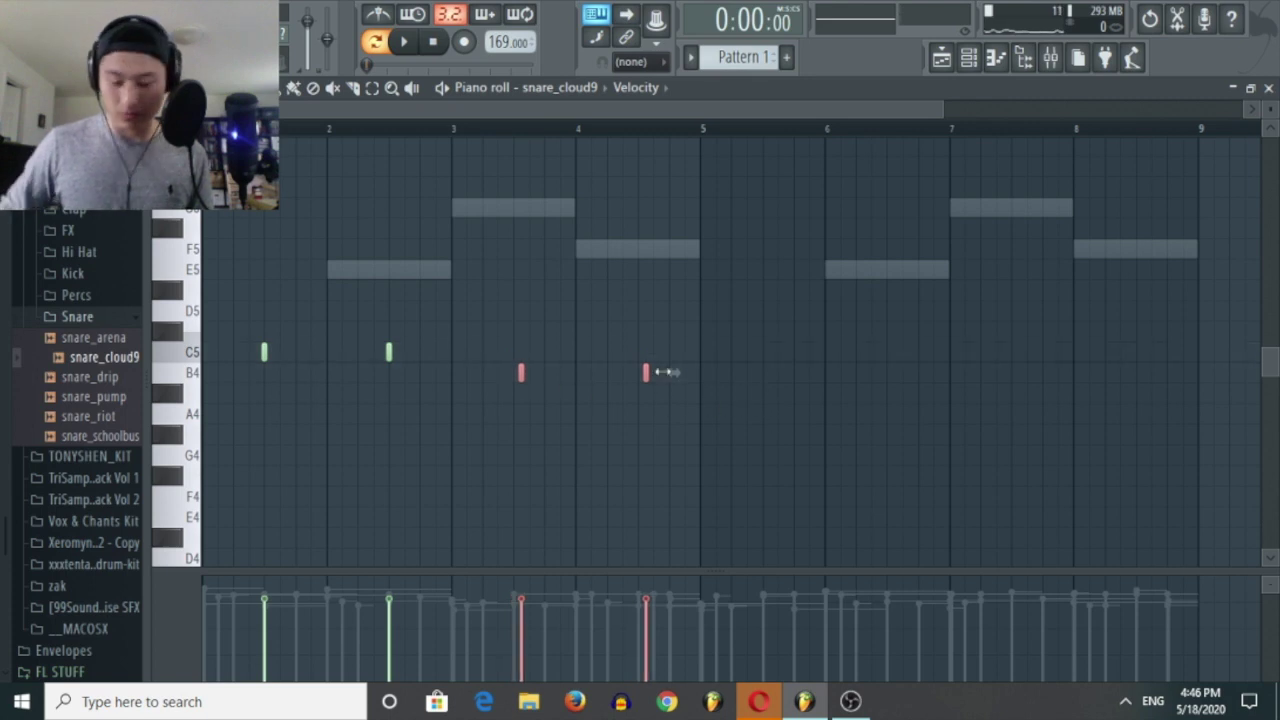
pyautogui.hotkey('shift', 'Left')
pyautogui.moveTo(708, 433); pyautogui.dragTo(245, 296)
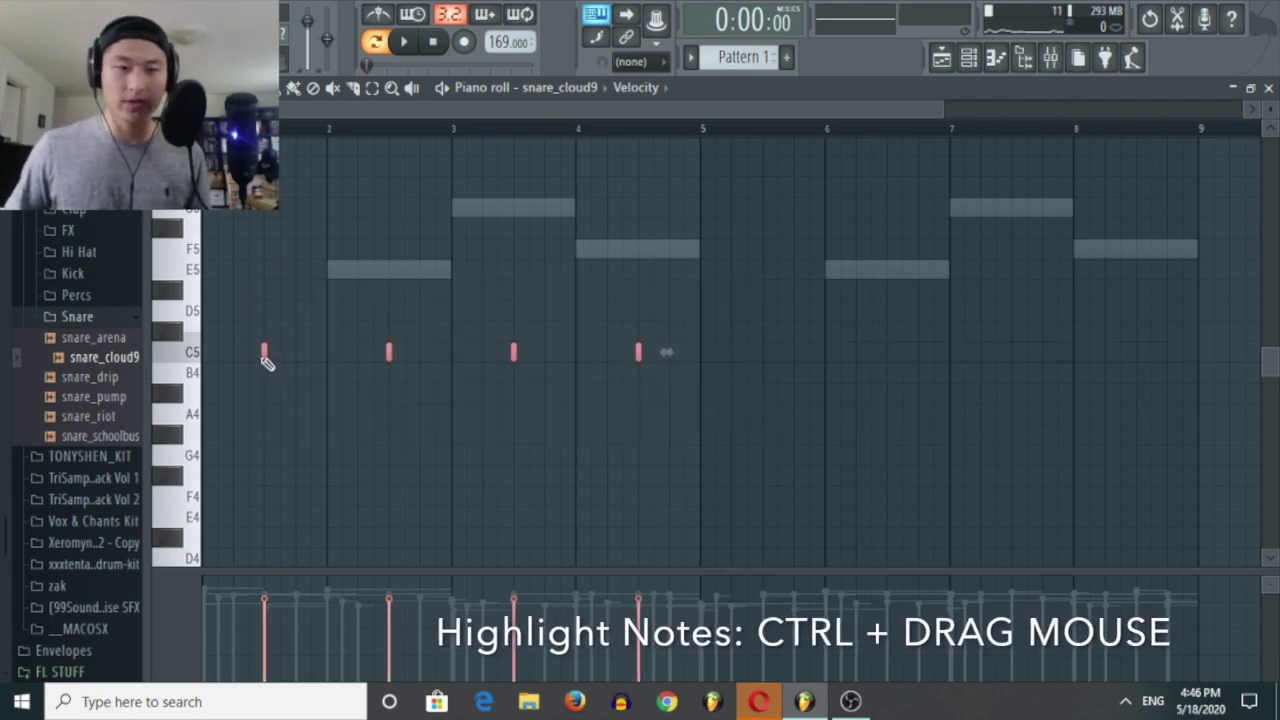
# Duplicate the four C5 snare hits into bars 5 to 8.
pyautogui.moveTo(263, 352); pyautogui.dragTo(760, 376)
pyautogui.keyDown('ctrl'); pyautogui.click(743, 273); pyautogui.keyUp('ctrl')
pyautogui.scroll(-2, 746, 274)
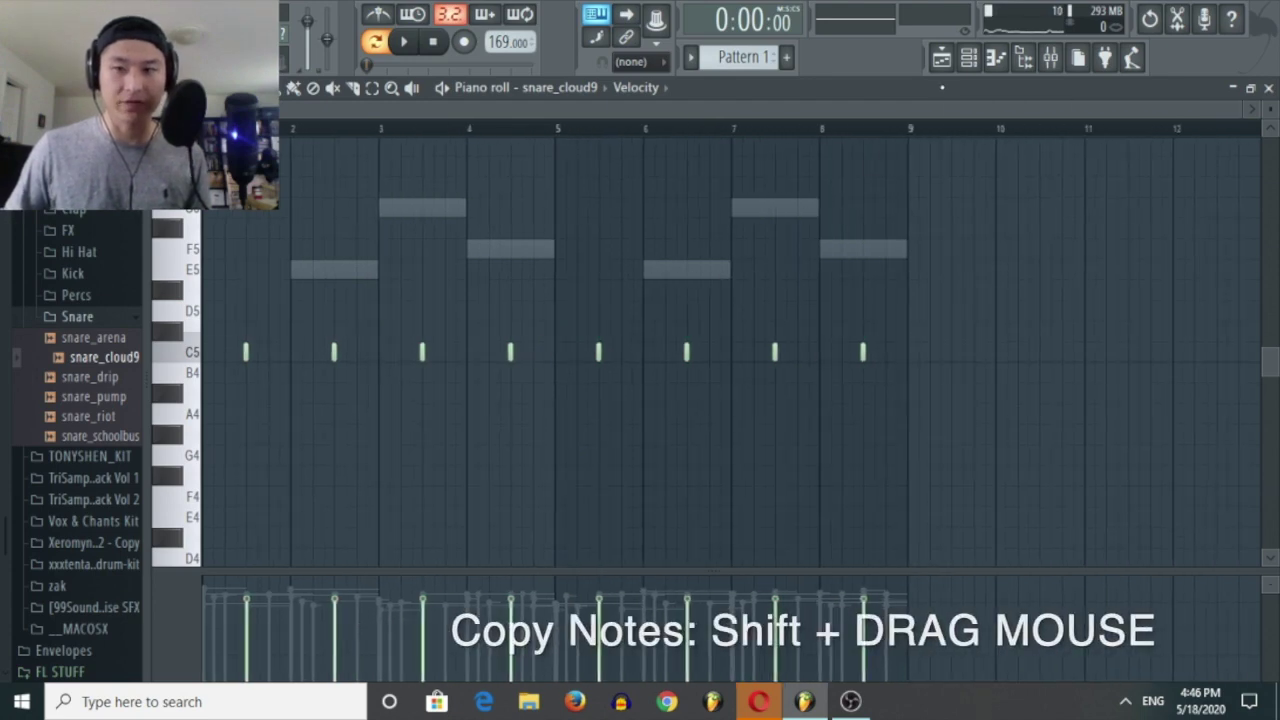
# Add hat_relay from the pack's closed hi-hat folder as a new channel below the snare.
pyautogui.click(968, 58)
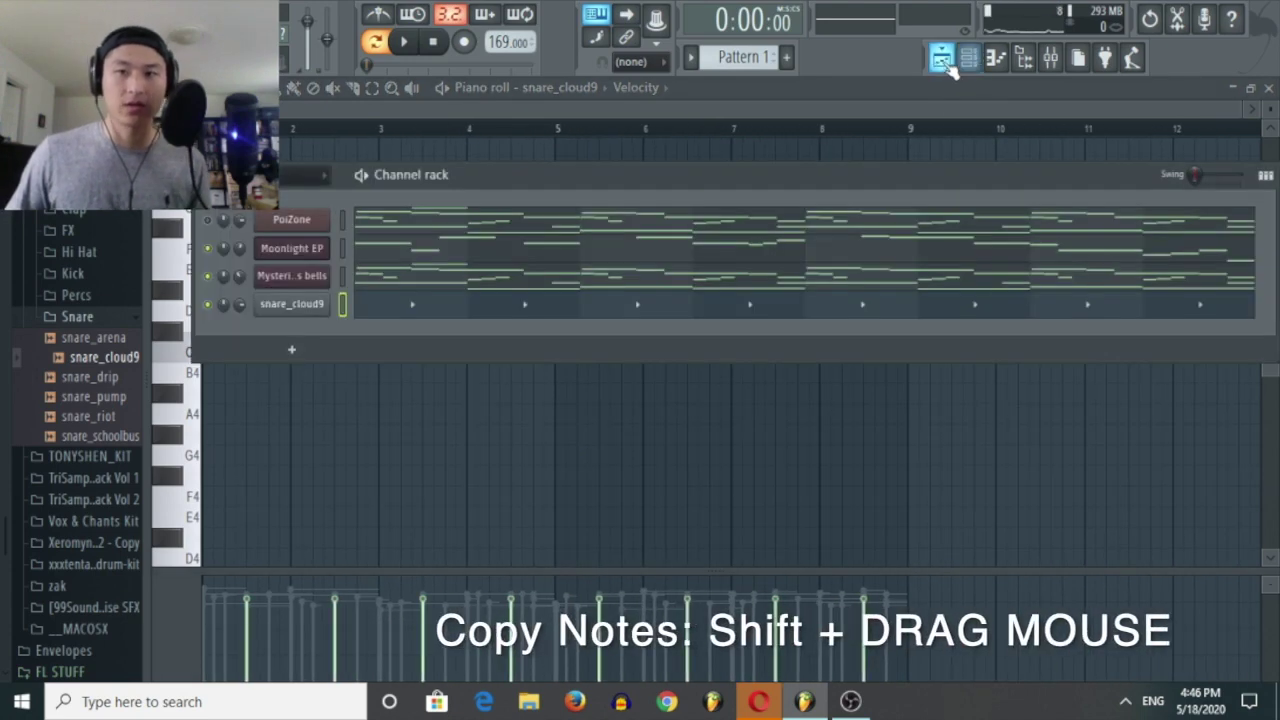
pyautogui.click(72, 316)
pyautogui.click(79, 252)
pyautogui.click(100, 298)
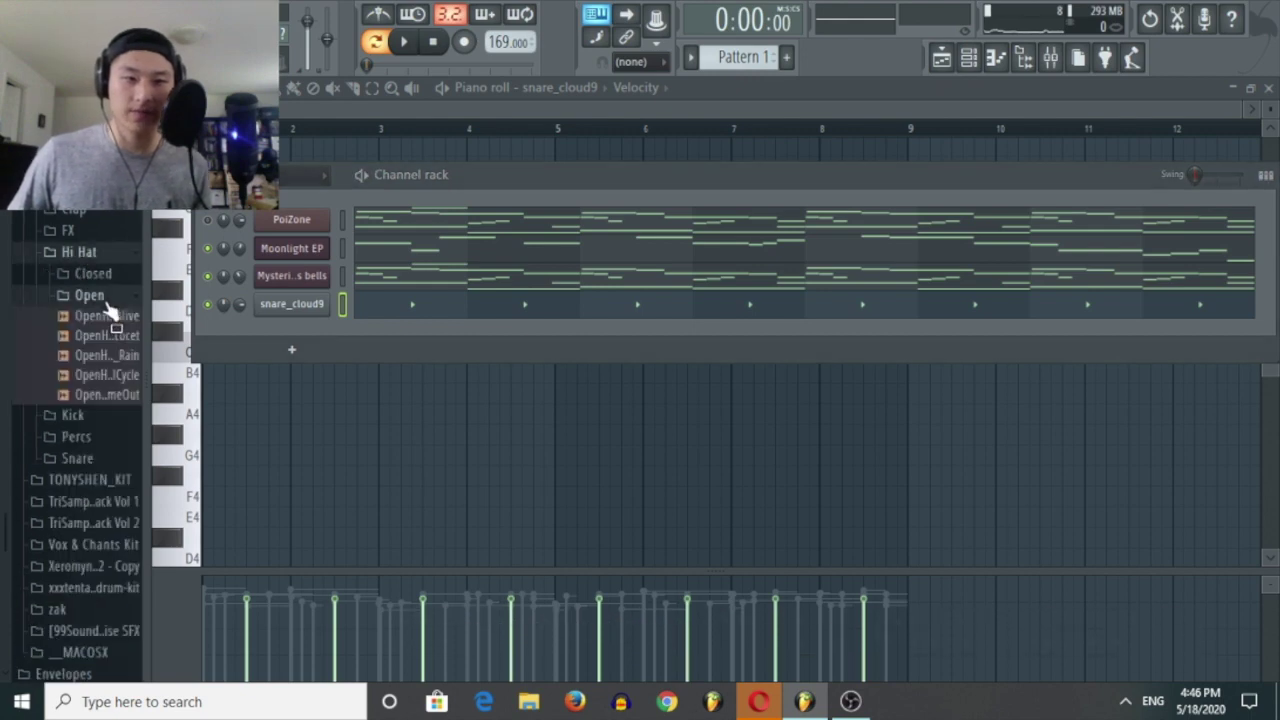
pyautogui.click(93, 273)
pyautogui.moveTo(107, 353); pyautogui.dragTo(305, 345)
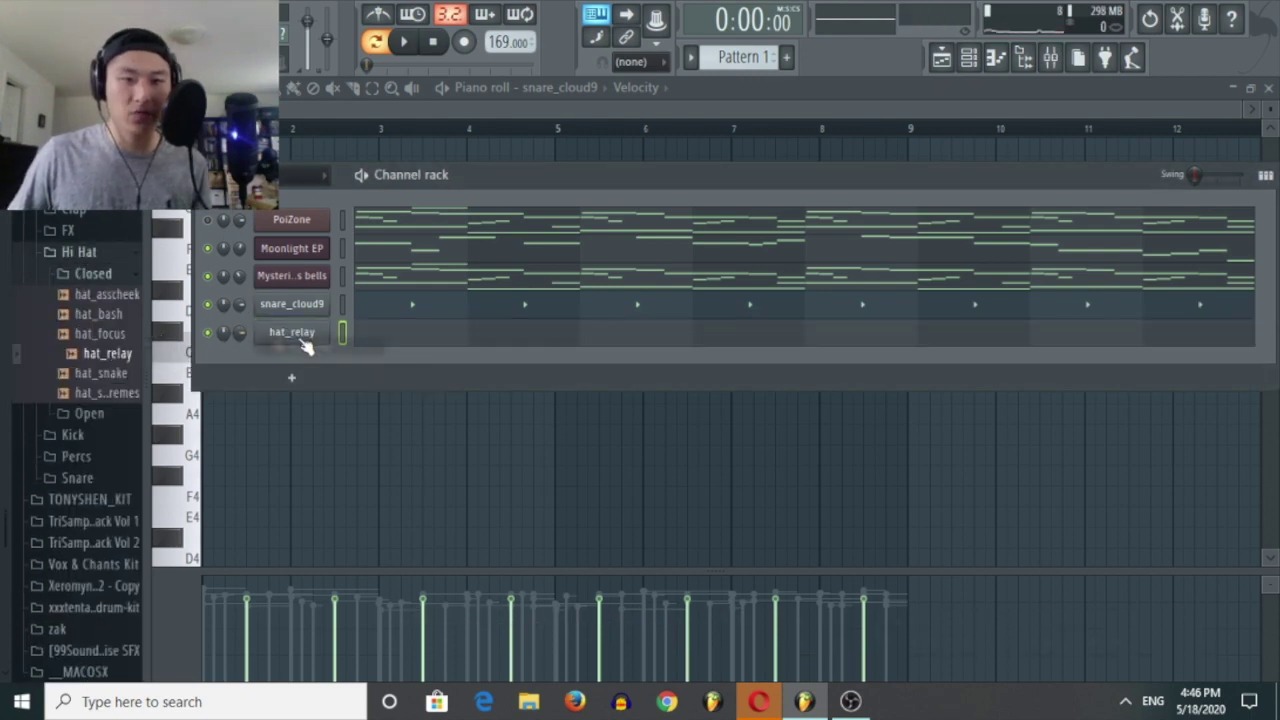
# Check the hat_relay sample settings, close them and fill its pattern with a hit every 2 steps.
pyautogui.click(292, 333)
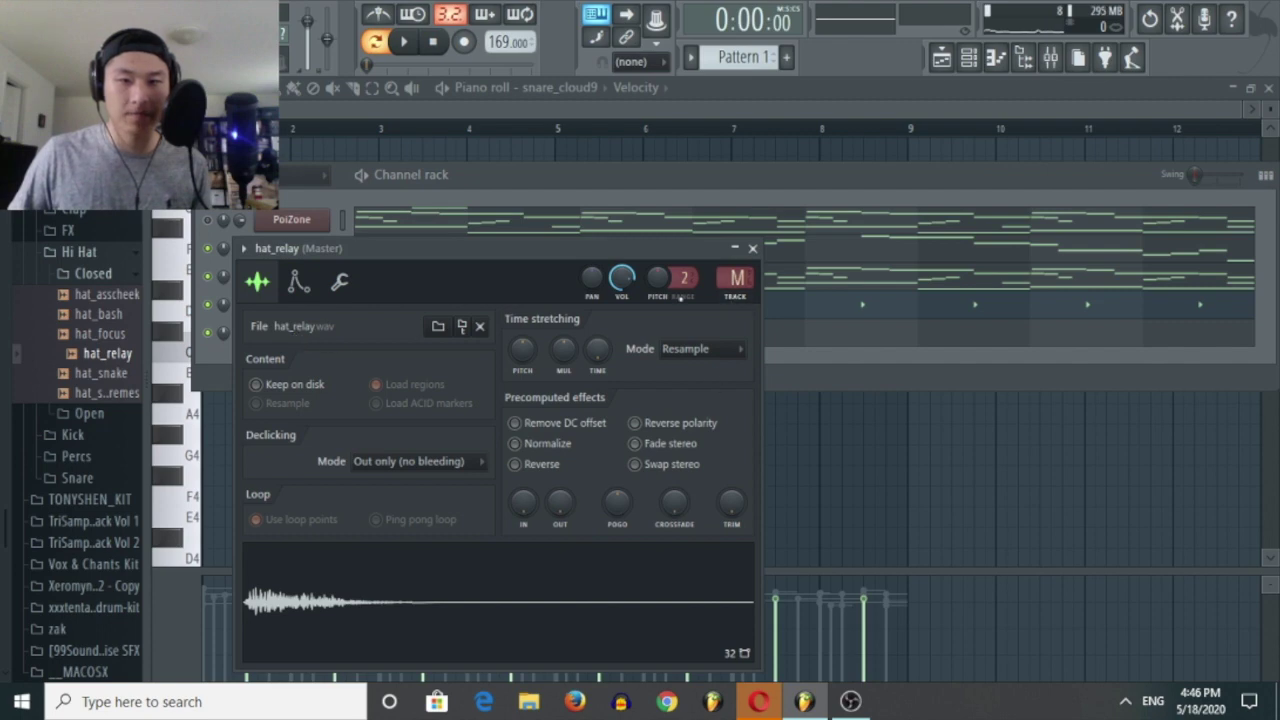
pyautogui.click(752, 248)
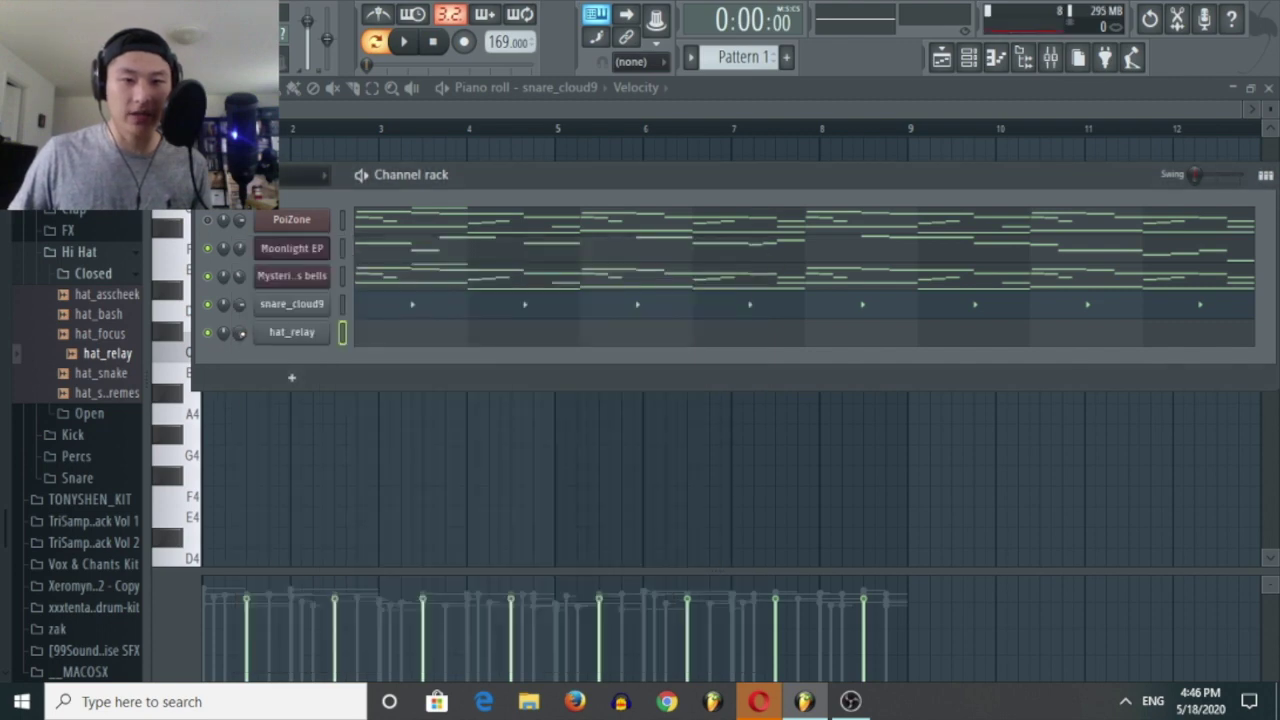
pyautogui.rightClick(270, 343)
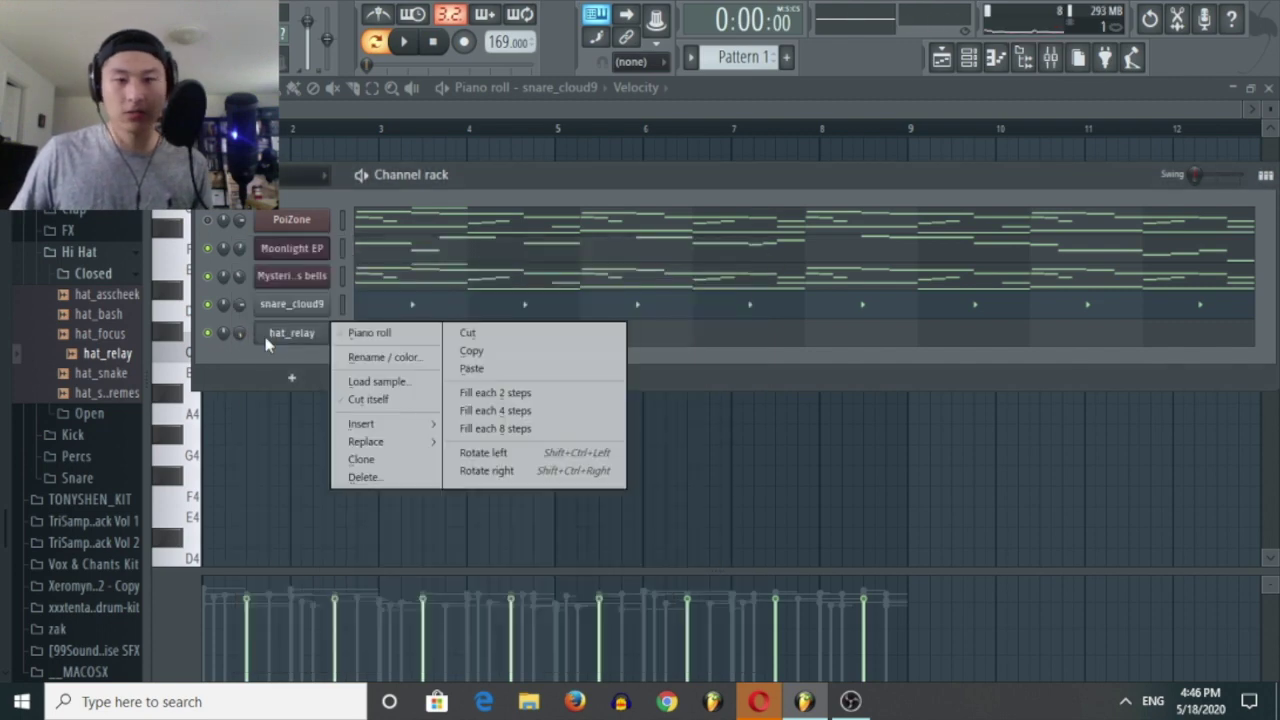
pyautogui.click(495, 393)
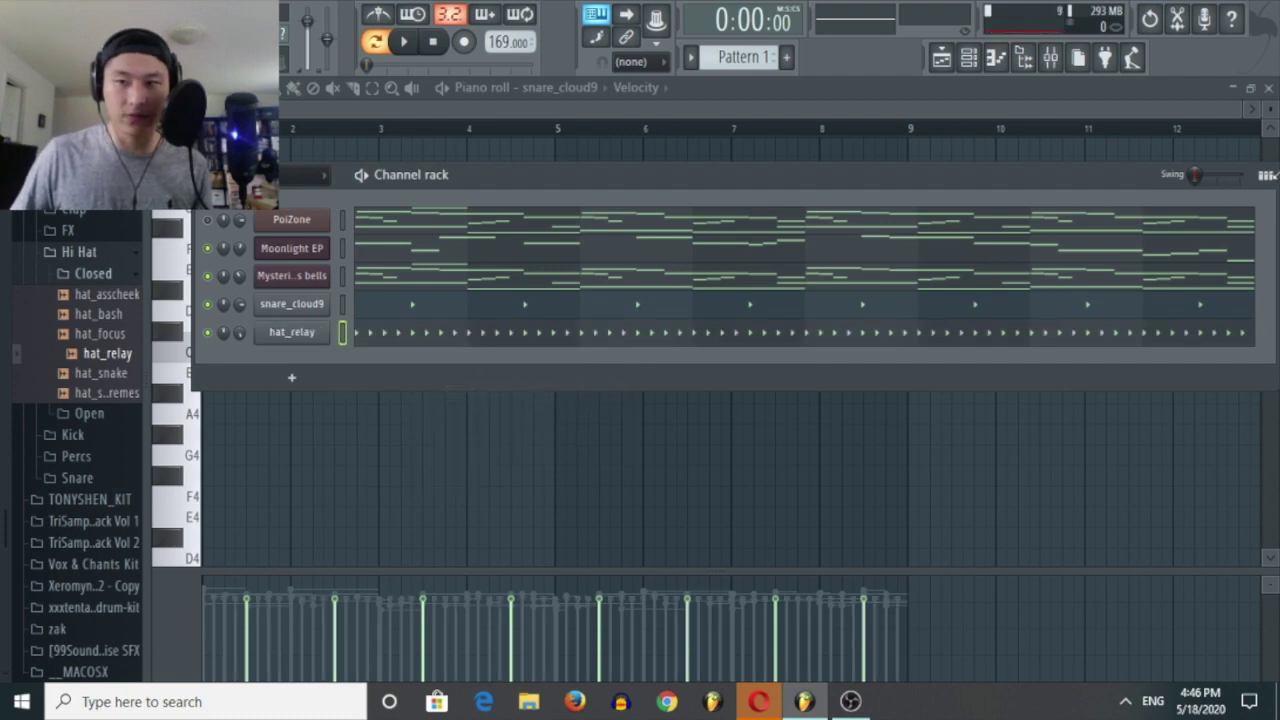
# Play the pattern and add an extra hat_relay hit near the start of bar 1.
pyautogui.press('space')
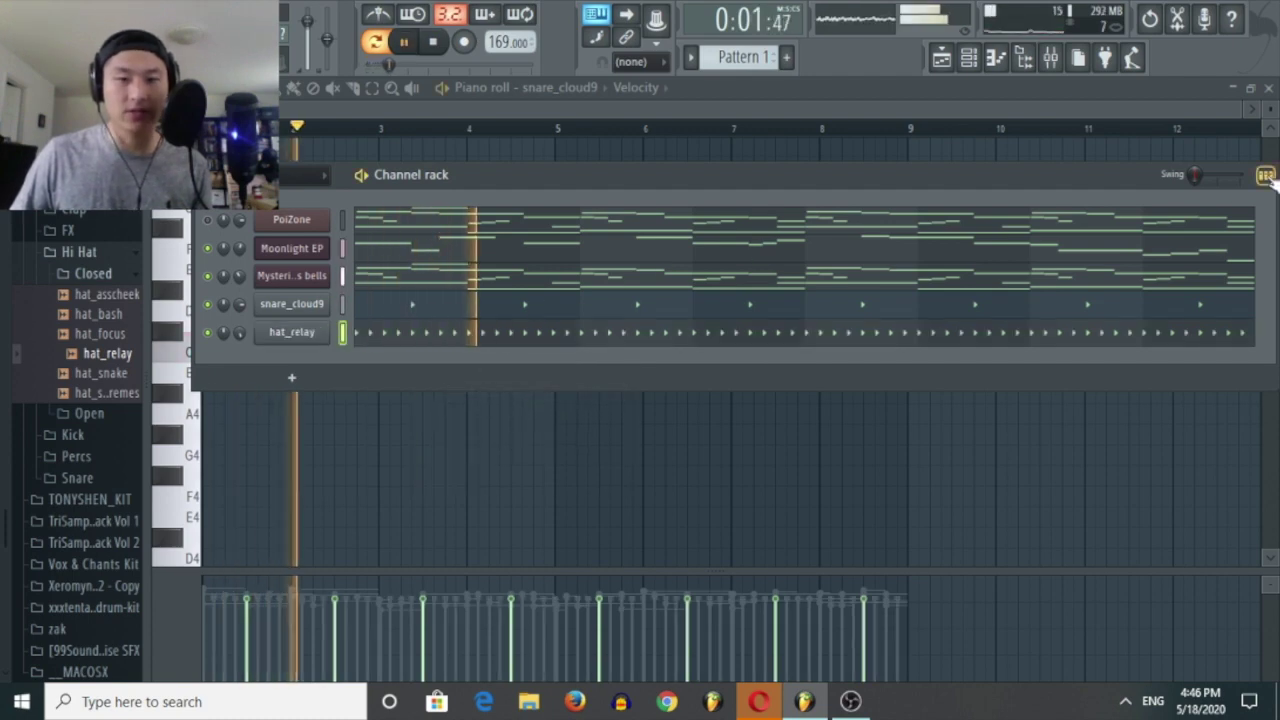
pyautogui.click(1265, 175)
pyautogui.press('space')
pyautogui.press('space')
pyautogui.click(1265, 175)
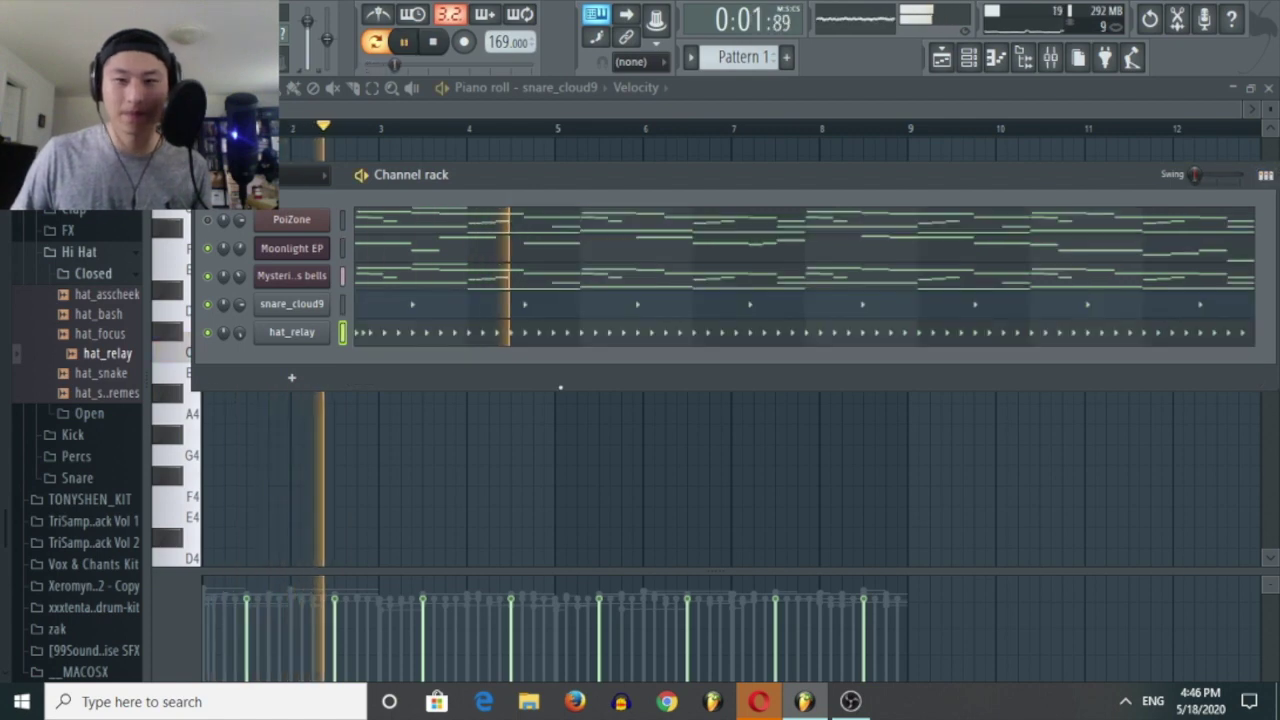
# In the hat_relay piano roll, lengthen the last C5 note of bar 4 up to the start of bar 5.
pyautogui.click(584, 338)
pyautogui.scroll(5, 618, 412)
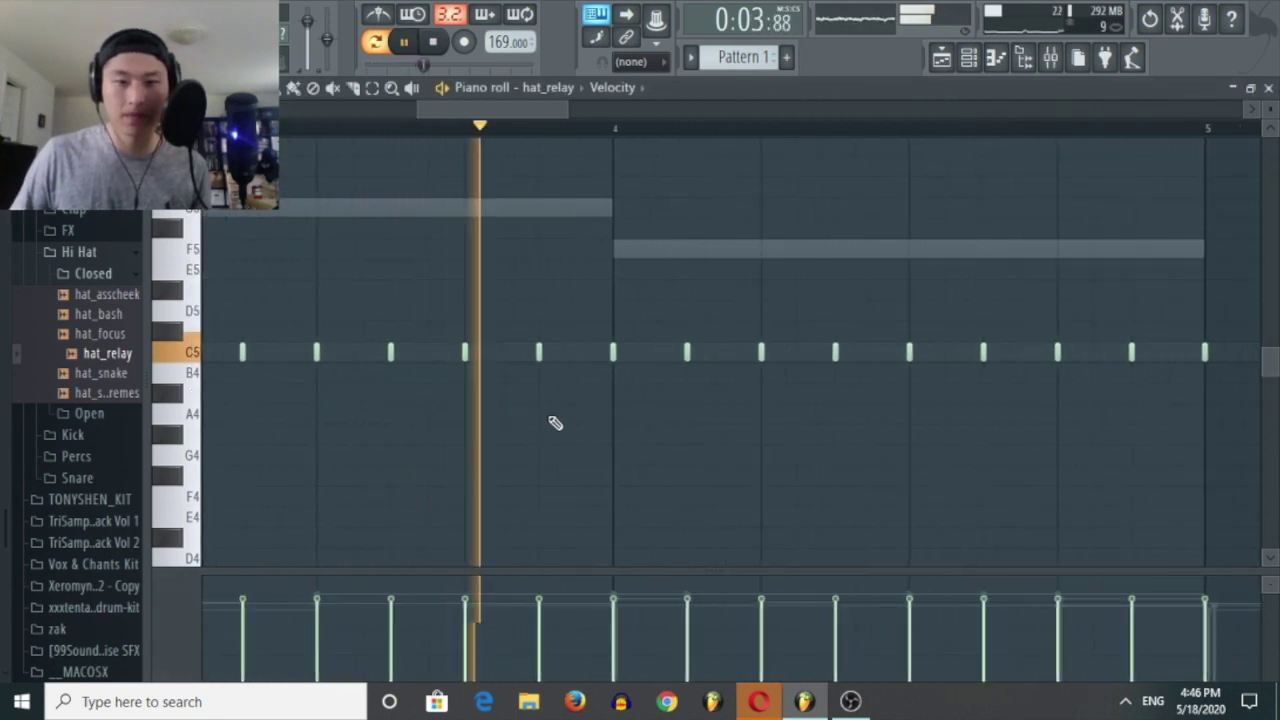
pyautogui.scroll(-4, 640, 414)
pyautogui.press('space')
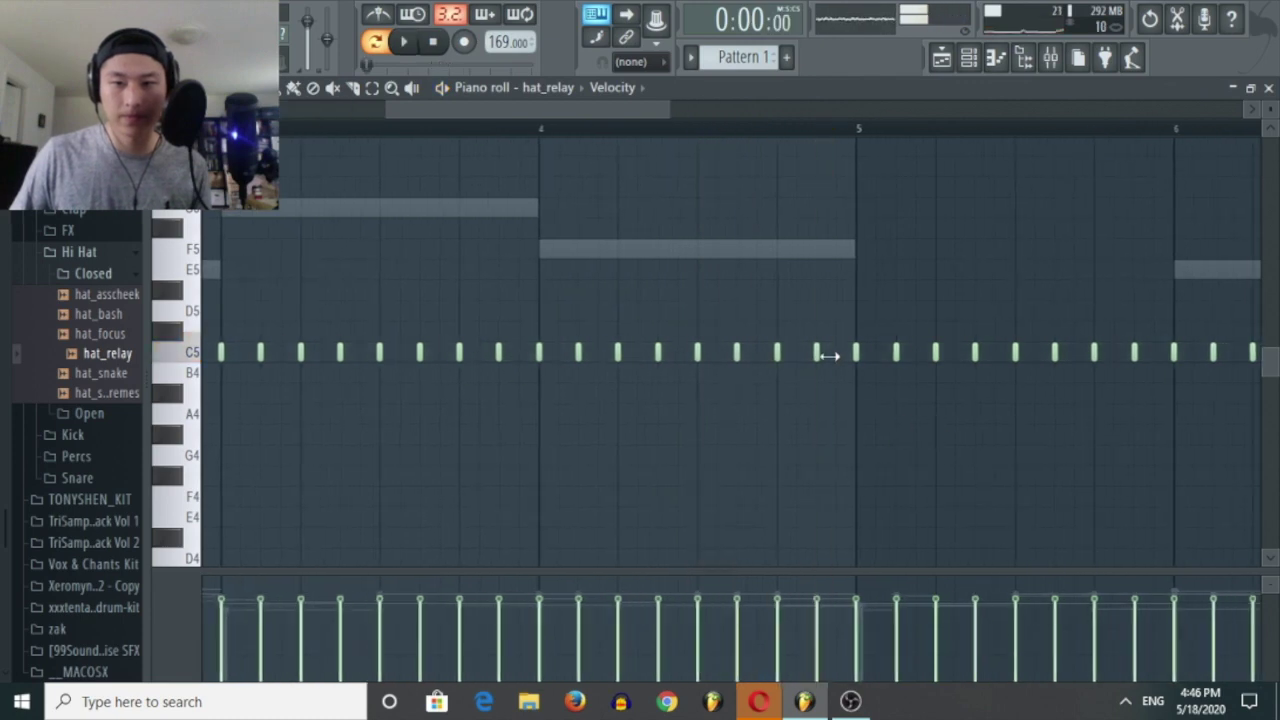
pyautogui.scroll(4, 866, 412)
pyautogui.scroll(-3, 866, 412)
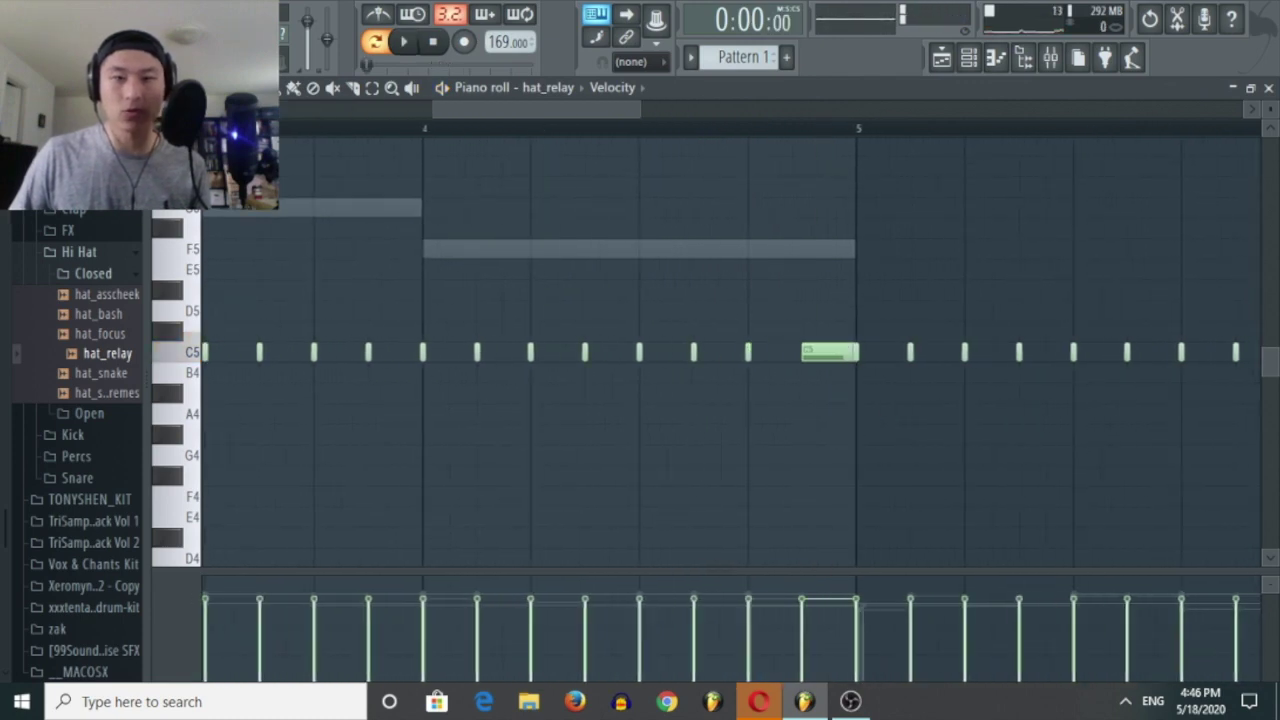
# Set the snap to 1/2 step and chop the lengthened hat note into four equal notes.
pyautogui.click(202, 88)
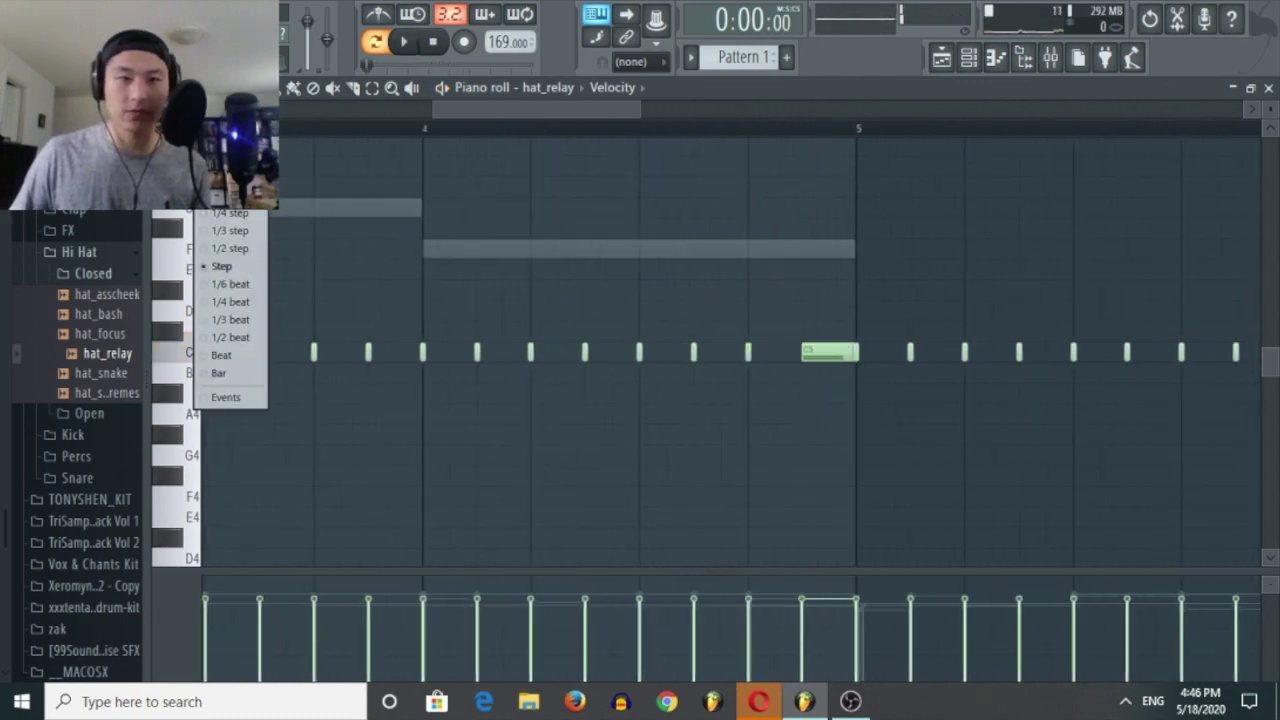
pyautogui.click(244, 249)
pyautogui.moveTo(829, 440); pyautogui.dragTo(834, 297)
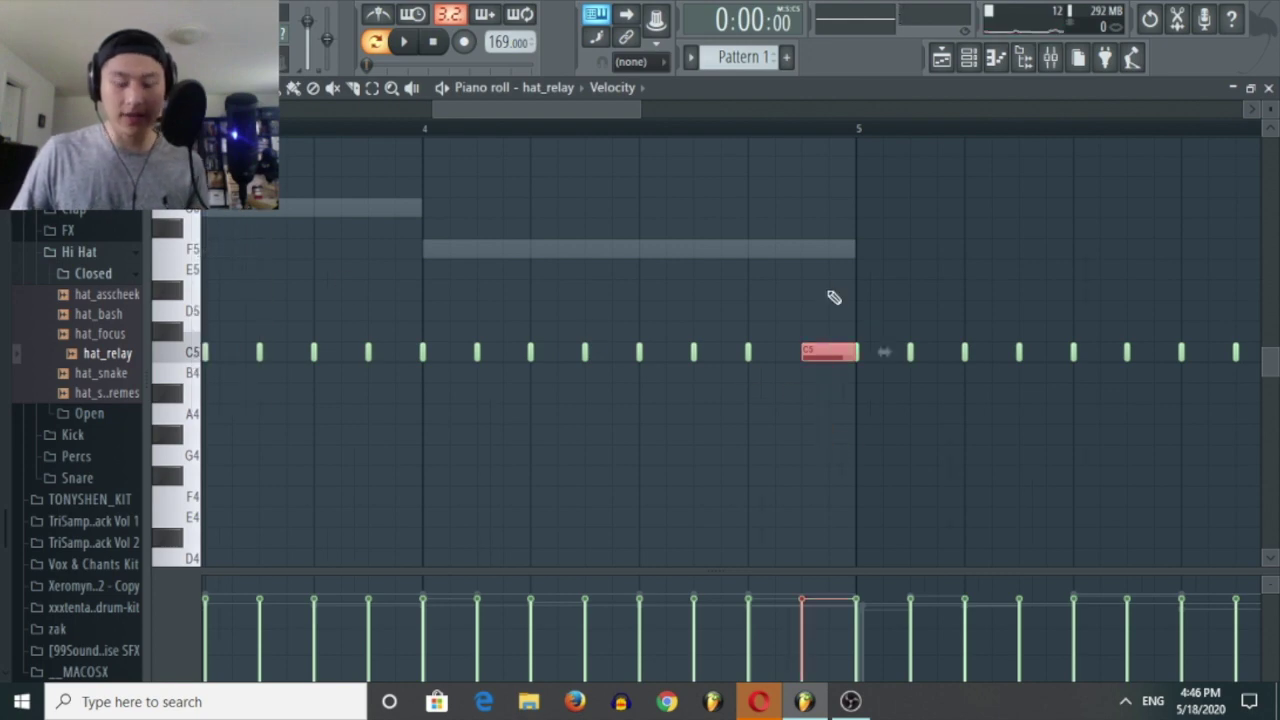
pyautogui.hotkey('ctrl', 'u')
# Play back the hi-hat roll and place two consecutive F#4 hat notes at the start of bar 6.
pyautogui.press('space')
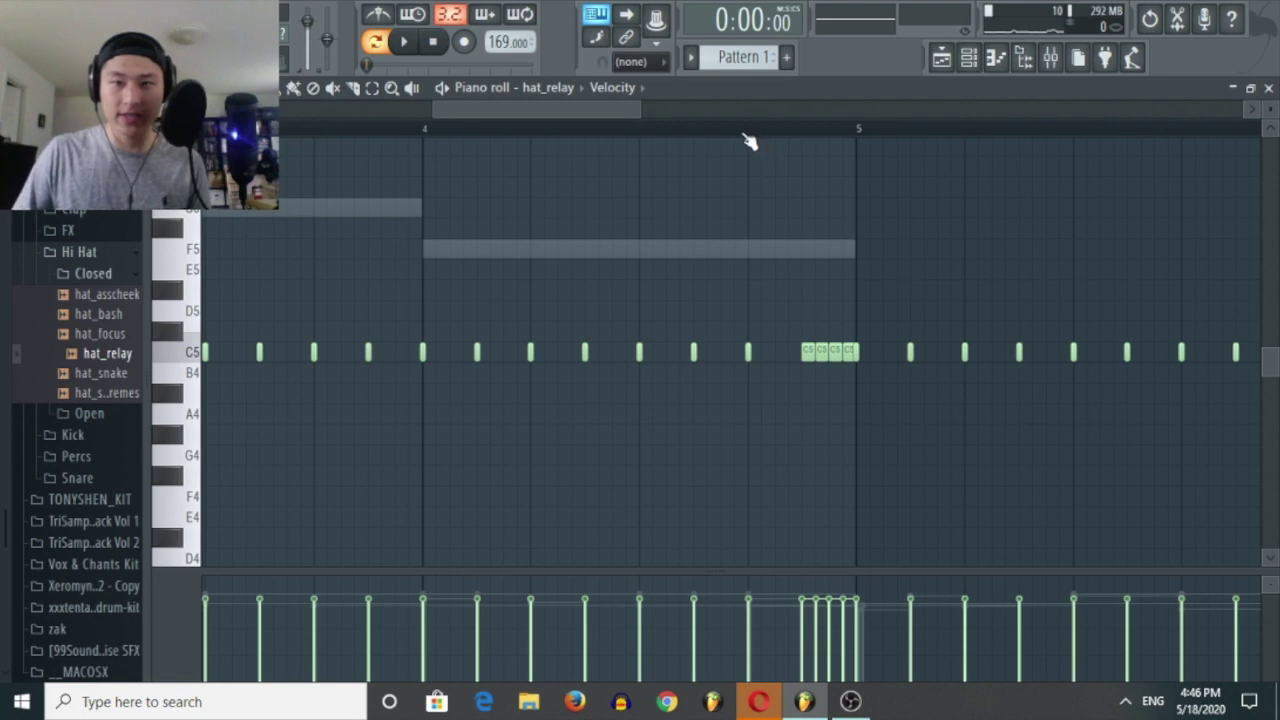
pyautogui.keyDown('ctrl'); pyautogui.scroll(-3, 829, 340); pyautogui.keyUp('ctrl')
pyautogui.press('space')
pyautogui.keyDown('ctrl'); pyautogui.scroll(1, 666, 463); pyautogui.keyUp('ctrl')
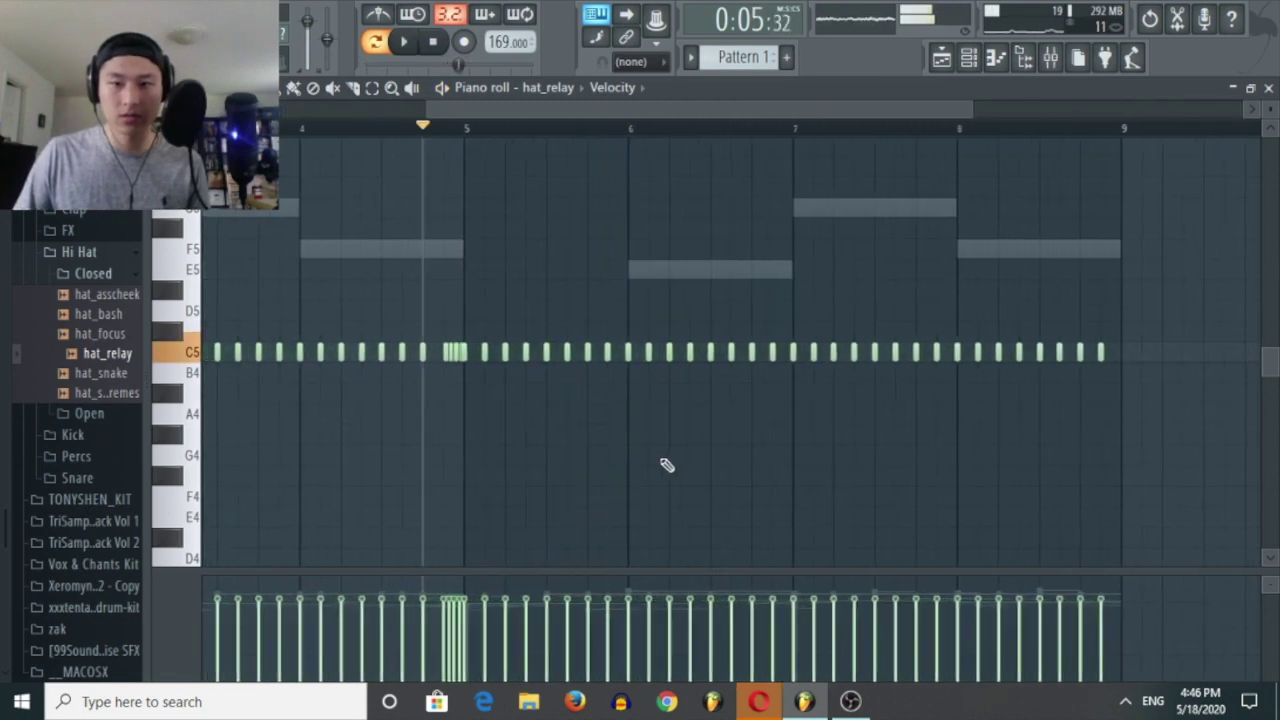
pyautogui.press('space')
pyautogui.keyDown('ctrl'); pyautogui.scroll(4, 652, 476); pyautogui.keyUp('ctrl')
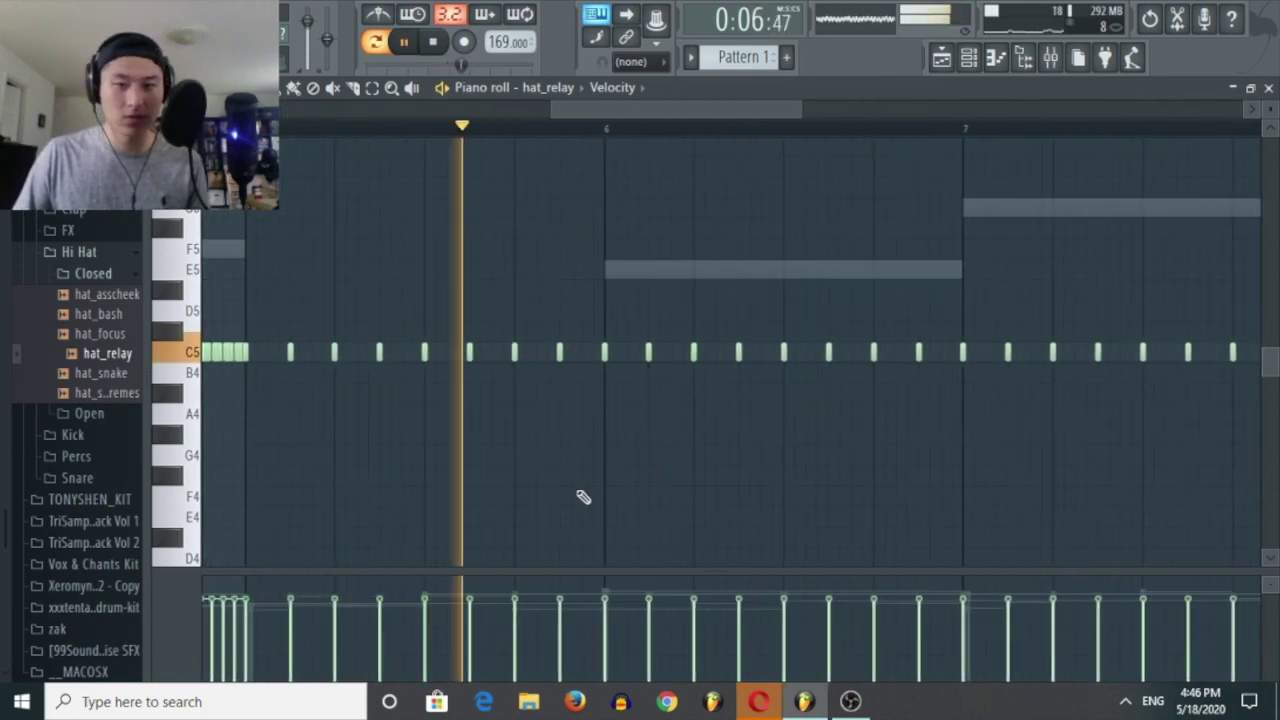
pyautogui.press('space')
pyautogui.click(615, 475)
pyautogui.click(657, 475)
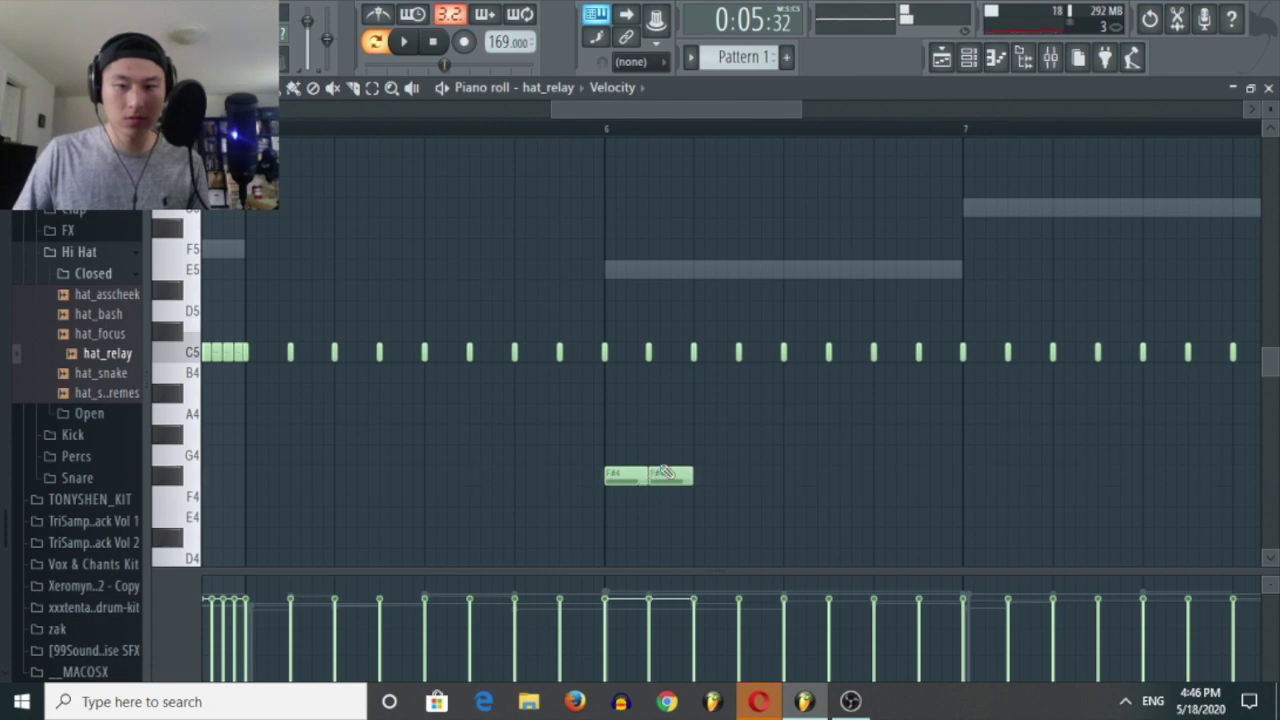
# Listen to the lower hat notes from bar 6 and place another F#4 note on the last beat of bar 1.
pyautogui.keyDown('ctrl'); pyautogui.scroll(-3, 664, 475); pyautogui.keyUp('ctrl')
pyautogui.click(651, 128)
pyautogui.press('space')
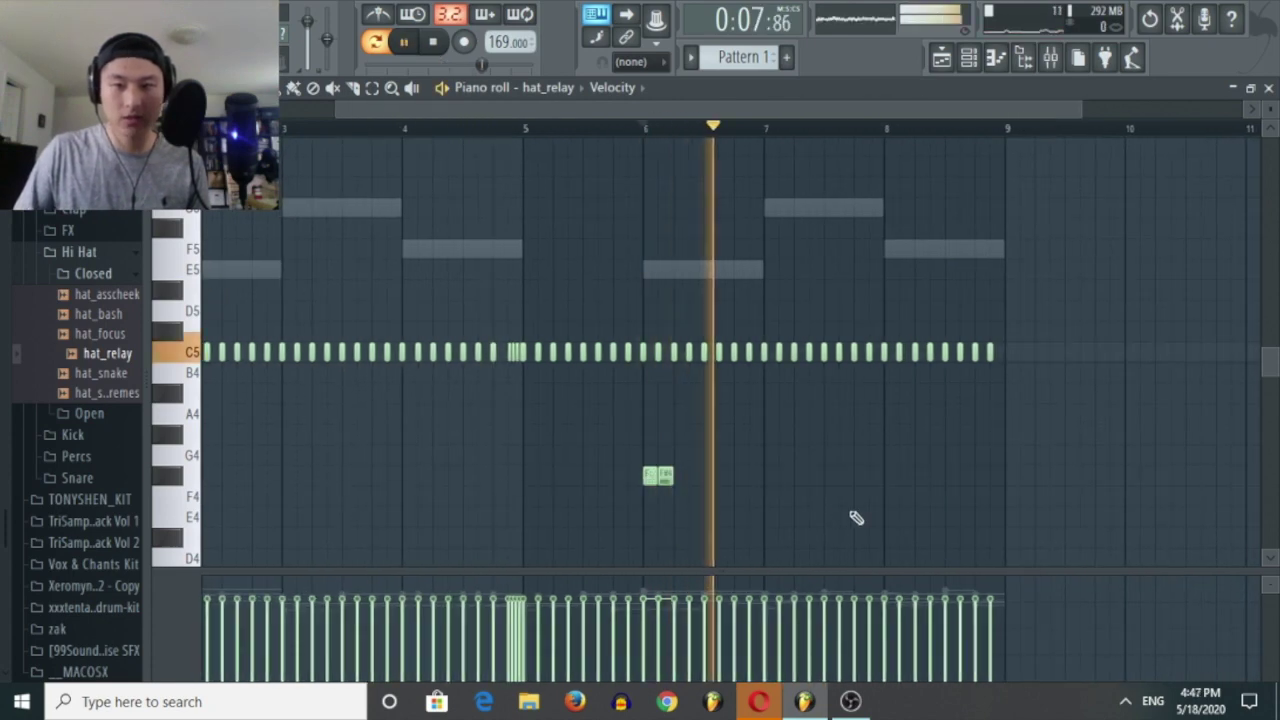
pyautogui.keyDown('ctrl'); pyautogui.scroll(2, 845, 500); pyautogui.keyUp('ctrl')
pyautogui.keyDown('ctrl'); pyautogui.scroll(-3, 840, 490); pyautogui.keyUp('ctrl')
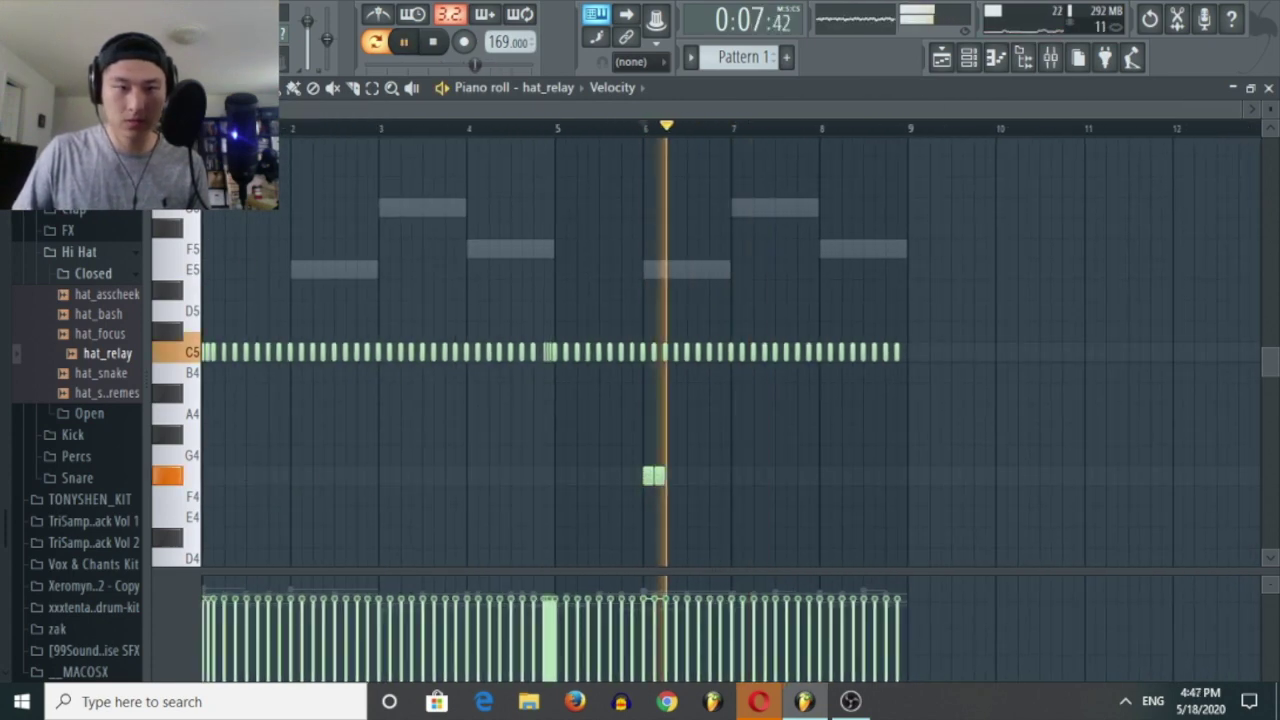
pyautogui.keyDown('ctrl'); pyautogui.scroll(2, 277, 486); pyautogui.keyUp('ctrl')
pyautogui.click(257, 476)
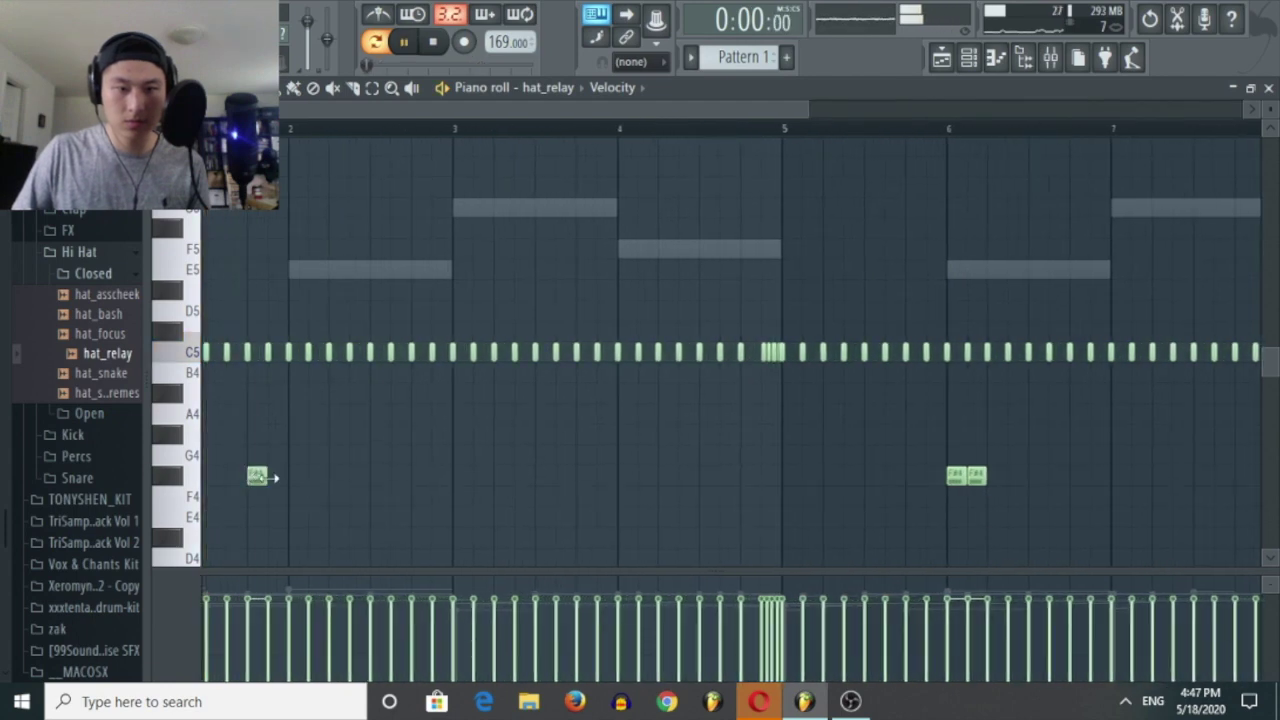
# Place F#4 hat notes on the first and second beats of bar 2 and play them back.
pyautogui.click(313, 476)
pyautogui.press('space')
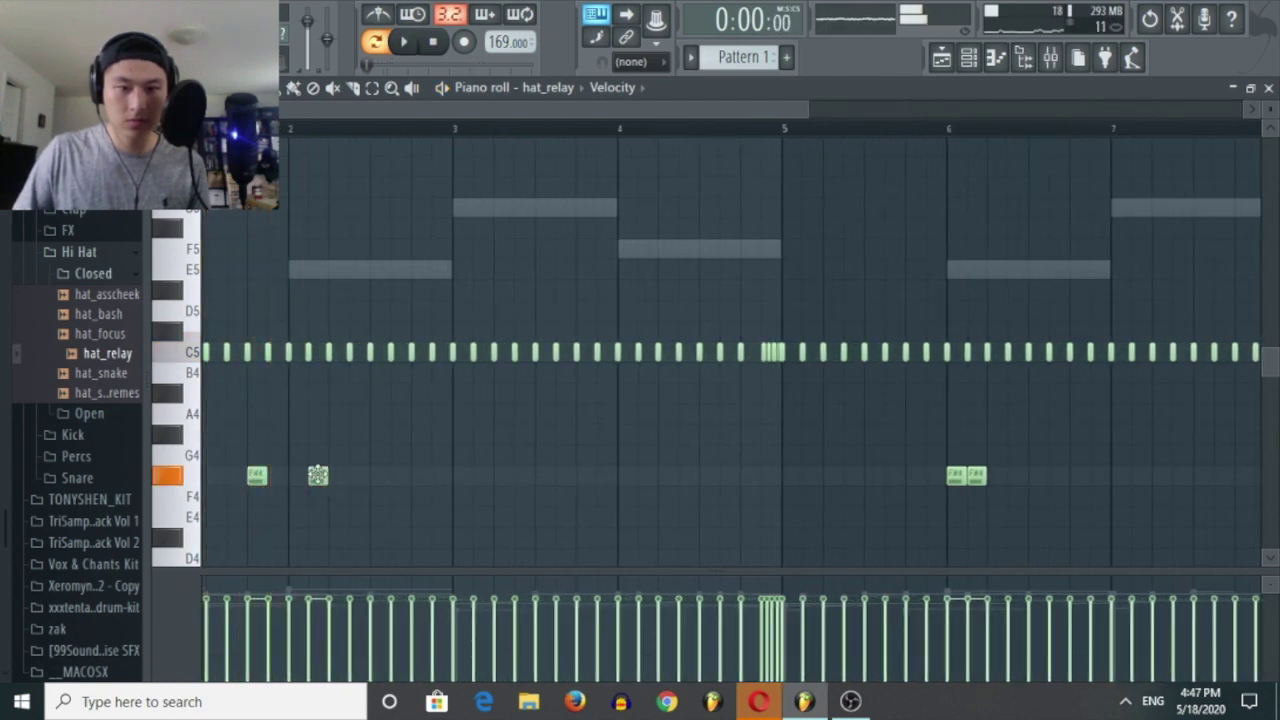
pyautogui.click(337, 476)
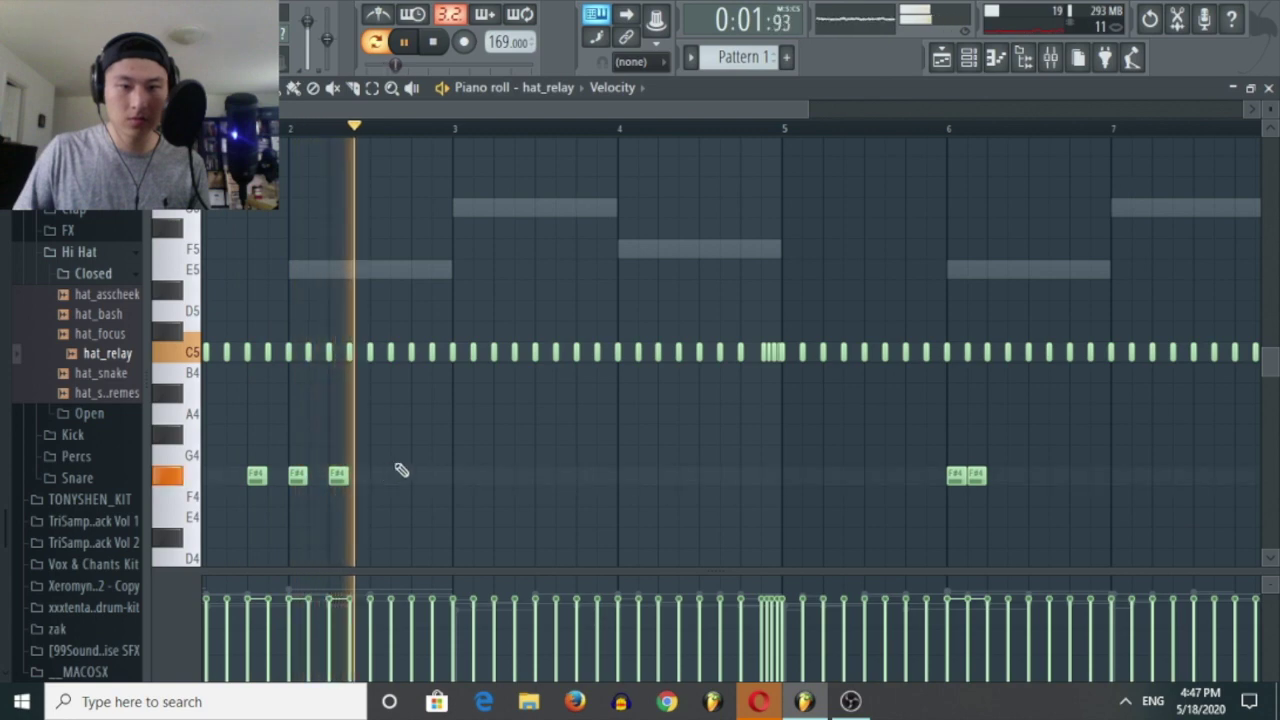
pyautogui.keyDown('ctrl'); pyautogui.scroll(-2, 490, 466); pyautogui.keyUp('ctrl')
pyautogui.press('space')
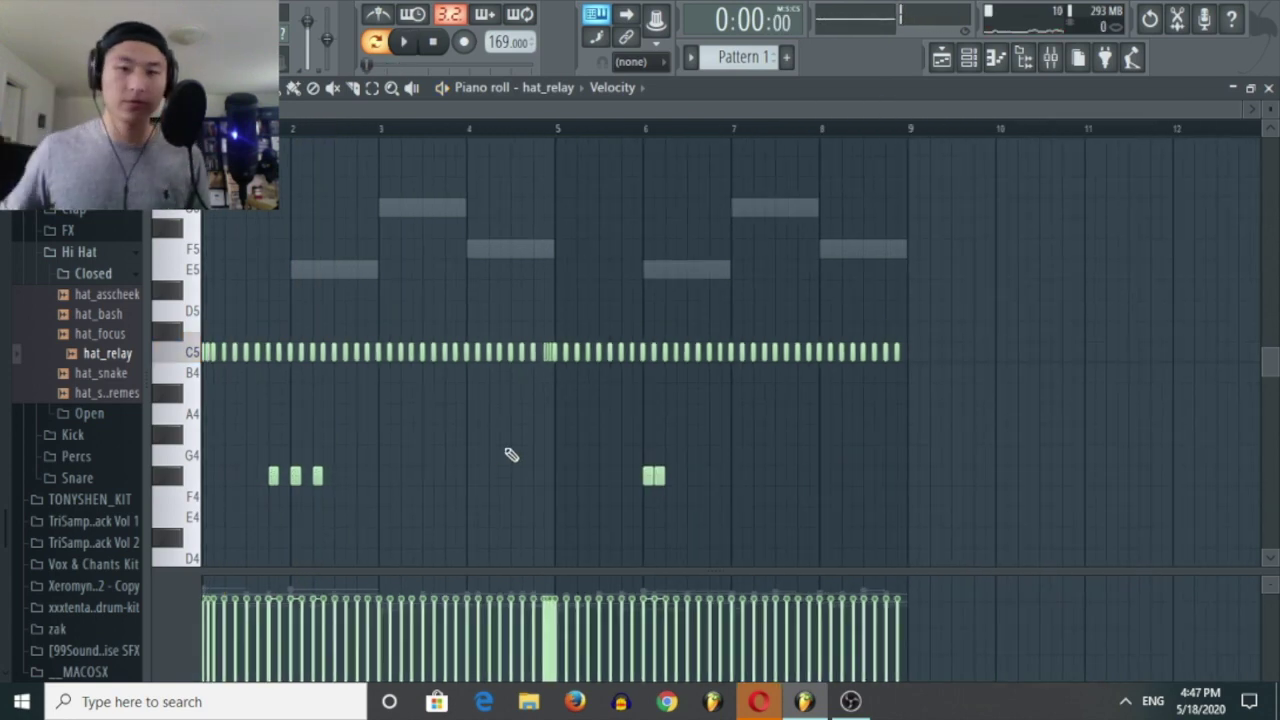
# Play the pattern from the start through bar 6 to check the lower hat notes against the melody.
pyautogui.press('space')
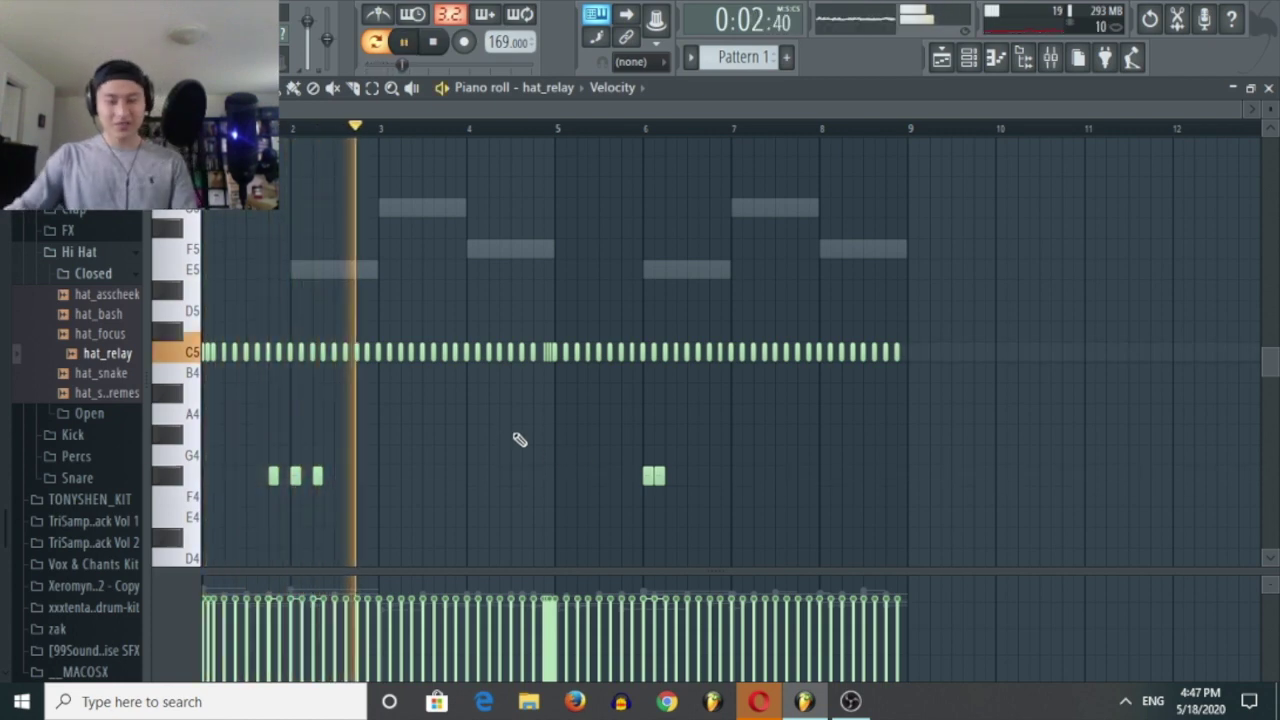
pyautogui.scroll(2, 538, 426)
pyautogui.scroll(-2, 762, 398)
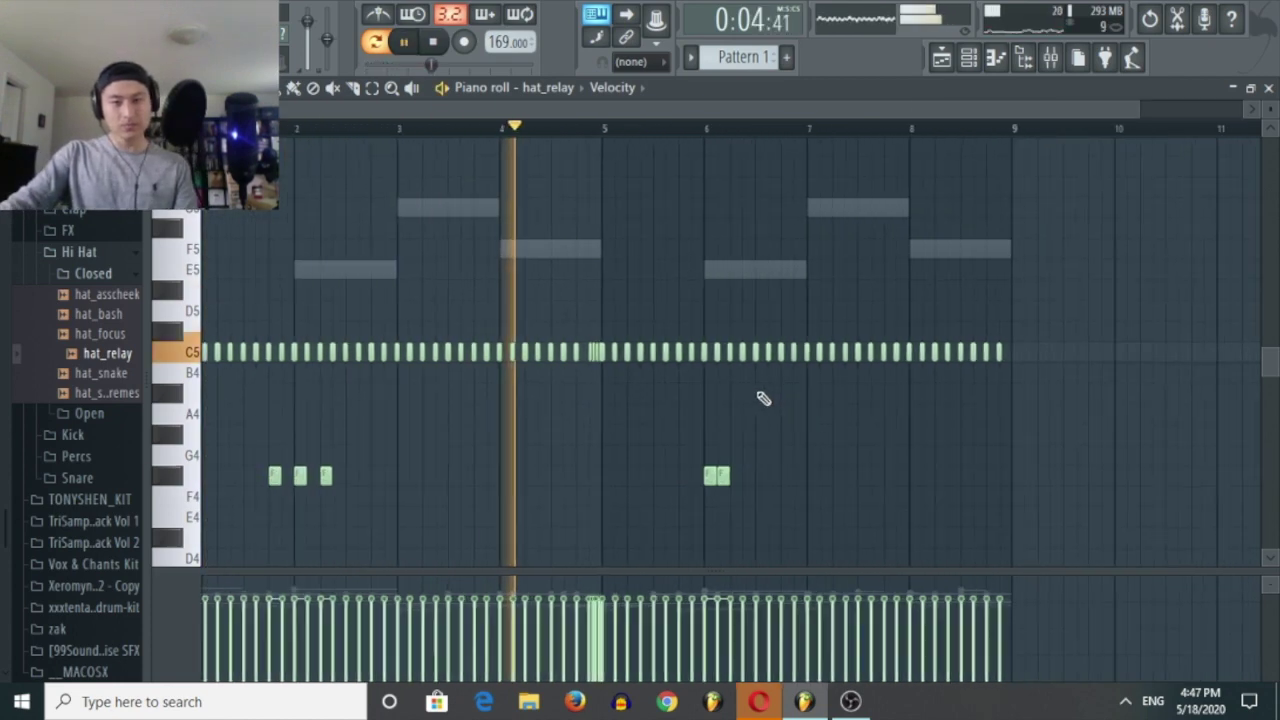
pyautogui.scroll(2, 651, 423)
pyautogui.scroll(-1, 911, 434)
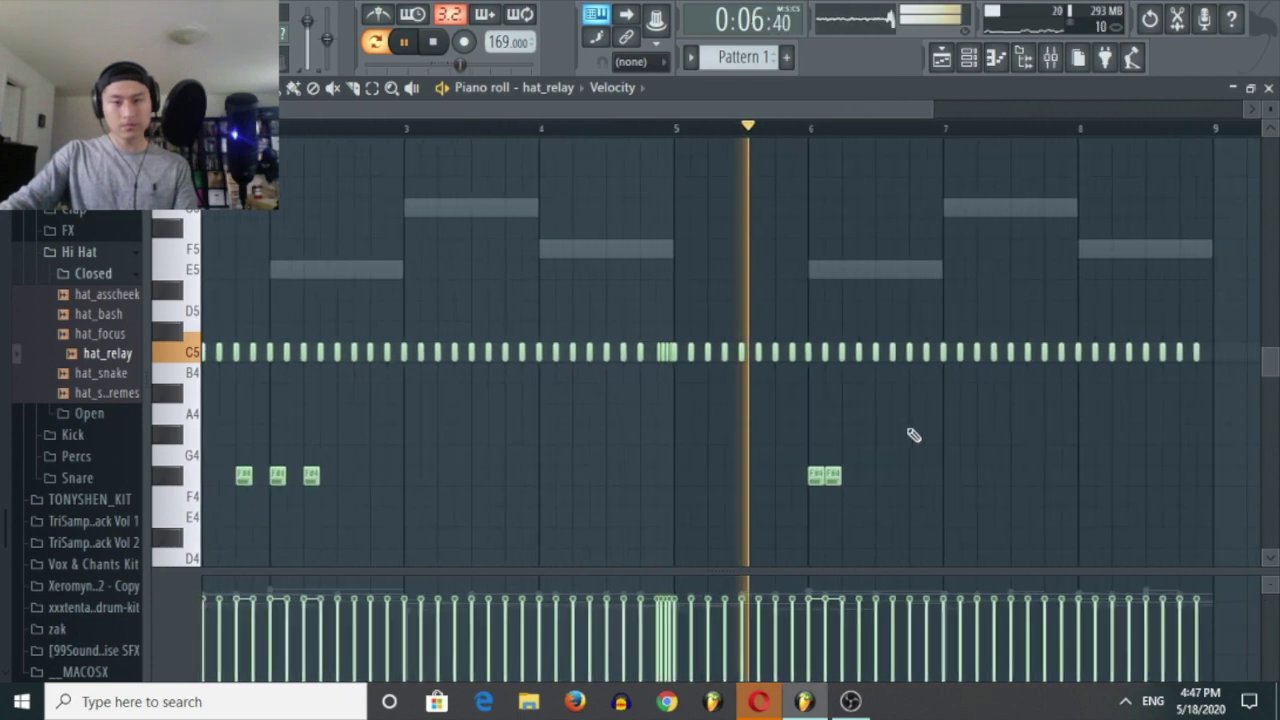
pyautogui.scroll(2, 1018, 462)
pyautogui.scroll(-2, 1012, 450)
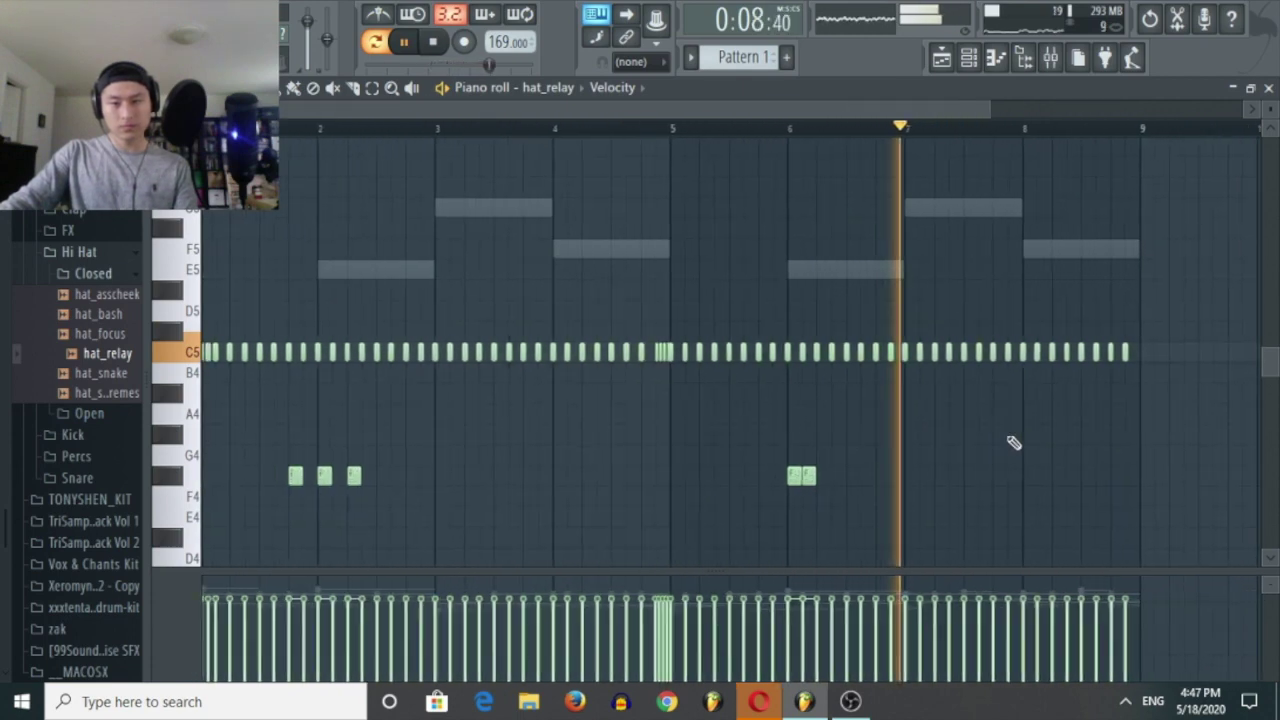
pyautogui.press('space')
# Place F#4 hat notes on all four beats of bar 7 and play the pattern from that bar.
pyautogui.scroll(2, 876, 485)
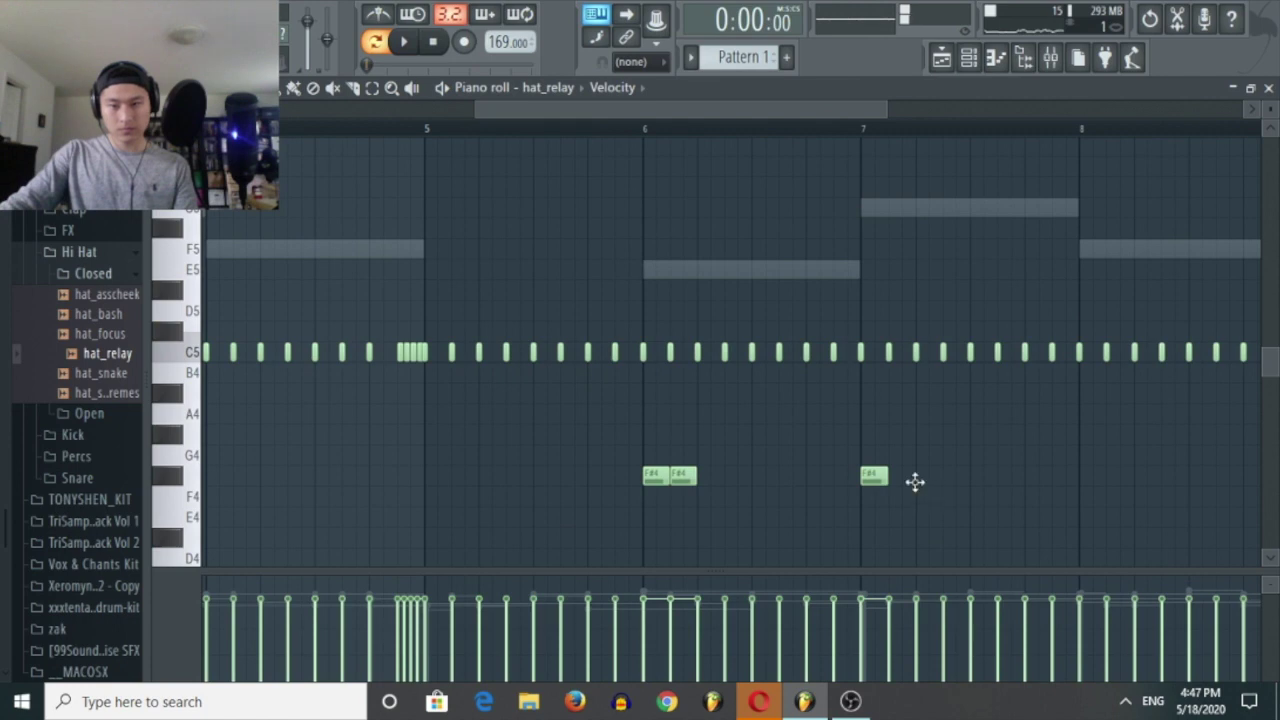
pyautogui.click(867, 133)
pyautogui.press('space')
pyautogui.scroll(-2, 1079, 433)
pyautogui.scroll(3, 1182, 502)
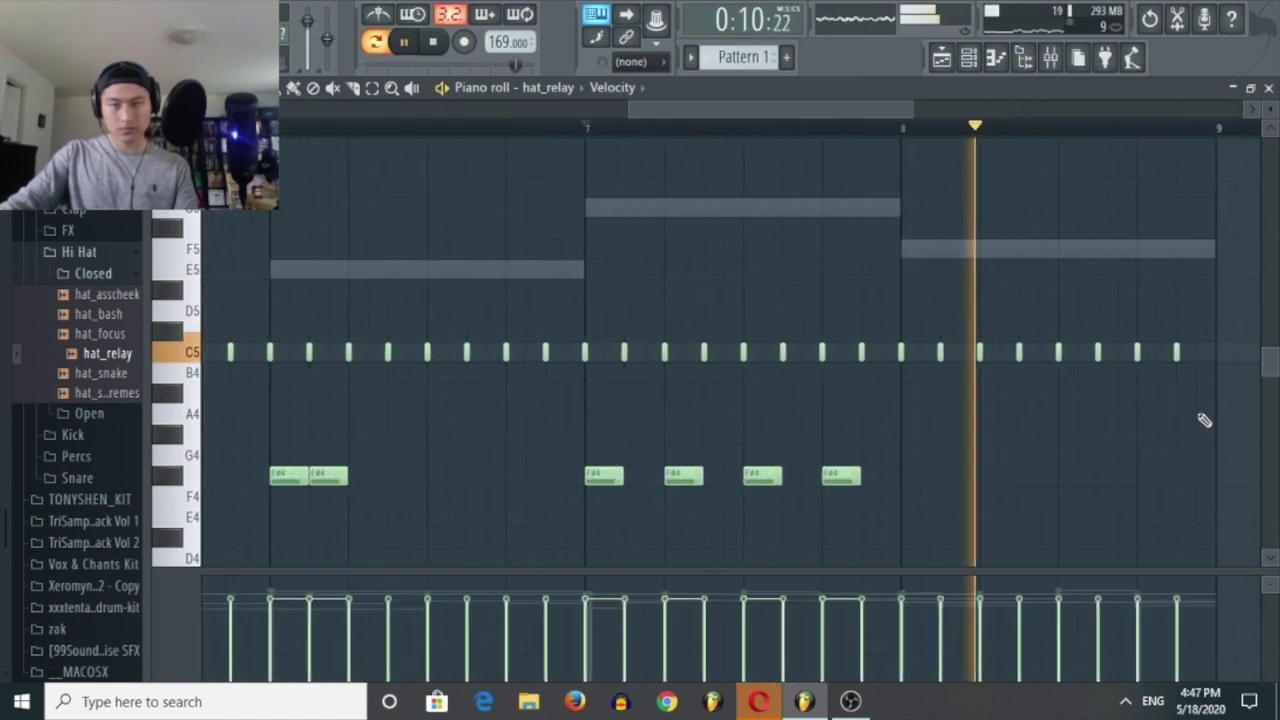
# Lengthen the last C5 hat note of bar 8 up to bar 9, chop it into a roll and play it back.
pyautogui.scroll(2, 1200, 400)
pyautogui.press('space')
pyautogui.moveTo(1171, 351); pyautogui.dragTo(1250, 378)
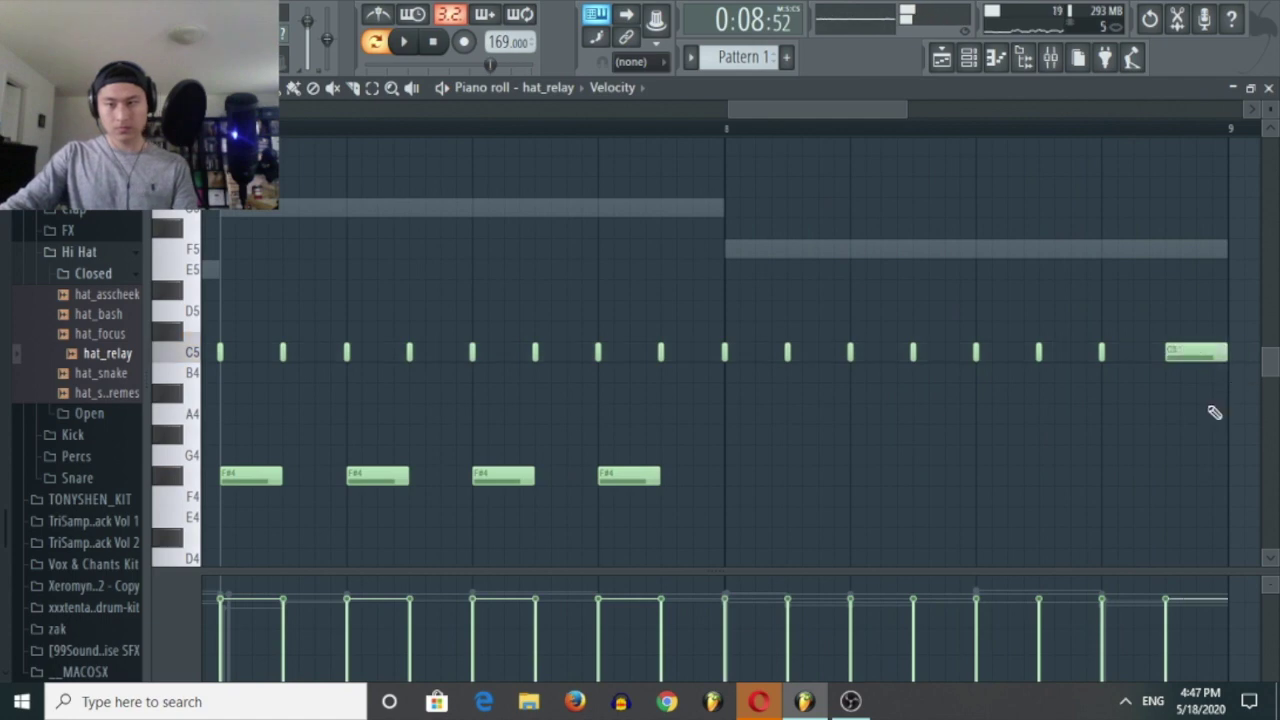
pyautogui.scroll(-3, 986, 289)
pyautogui.press('space')
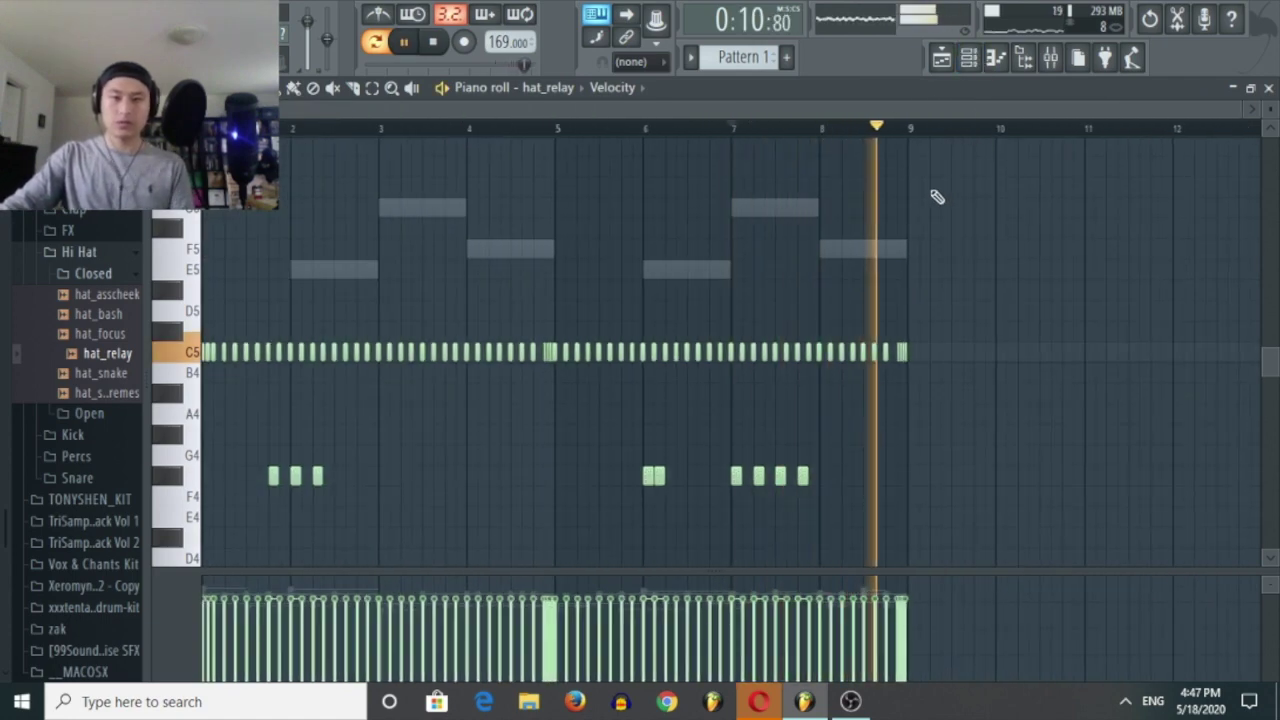
pyautogui.press('space')
# Audition the percussion samples in the Tony Shen Slap Pack and add perc_chains as a new channel in the Channel rack.
pyautogui.click(968, 58)
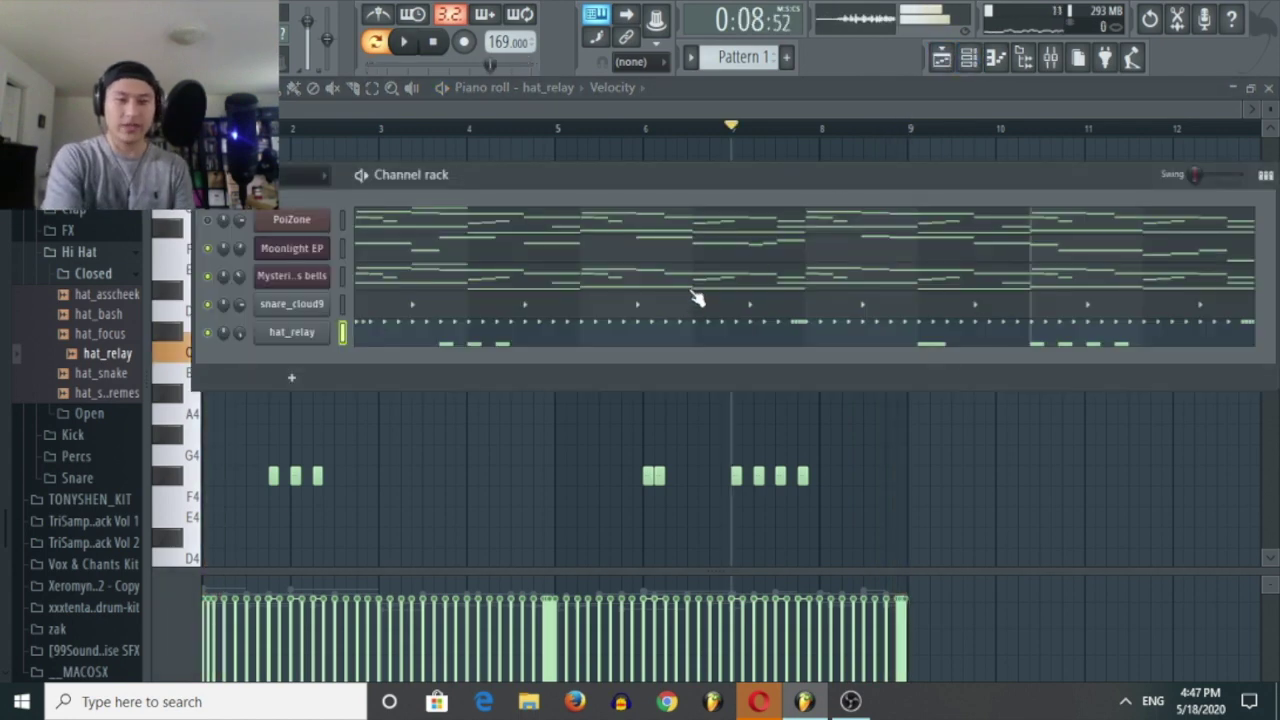
pyautogui.click(126, 252)
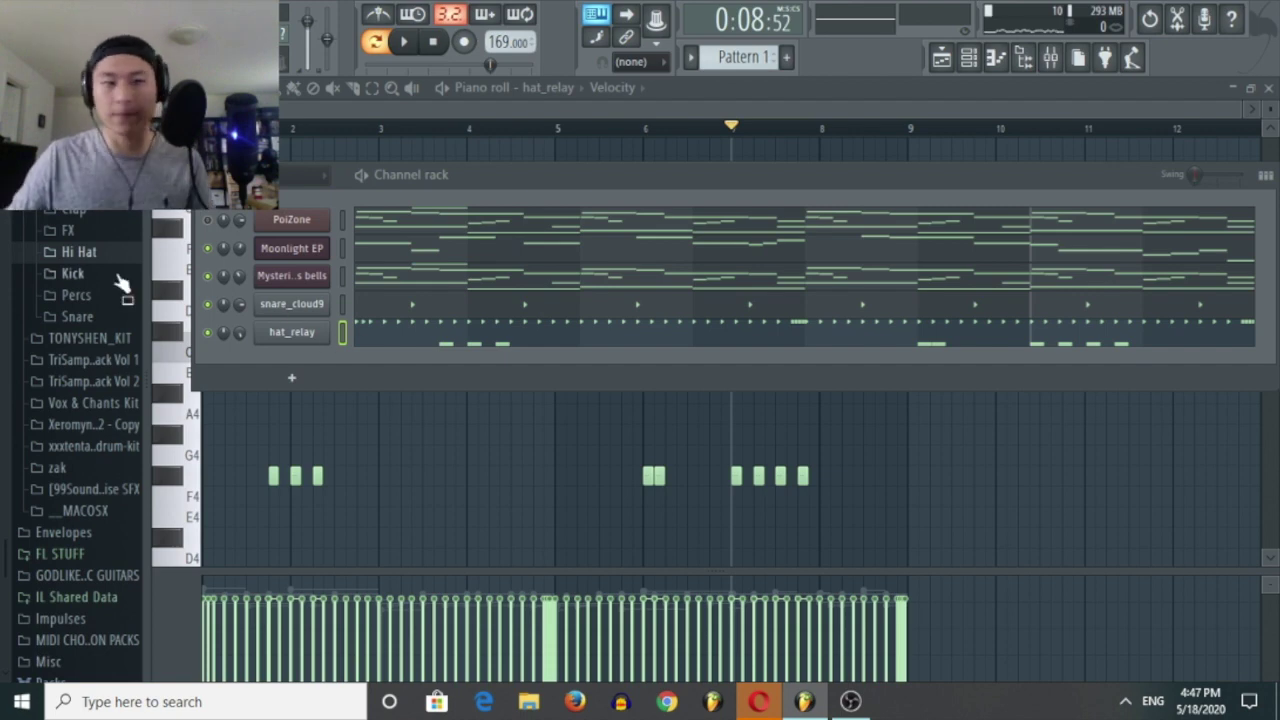
pyautogui.scroll(3, 120, 283)
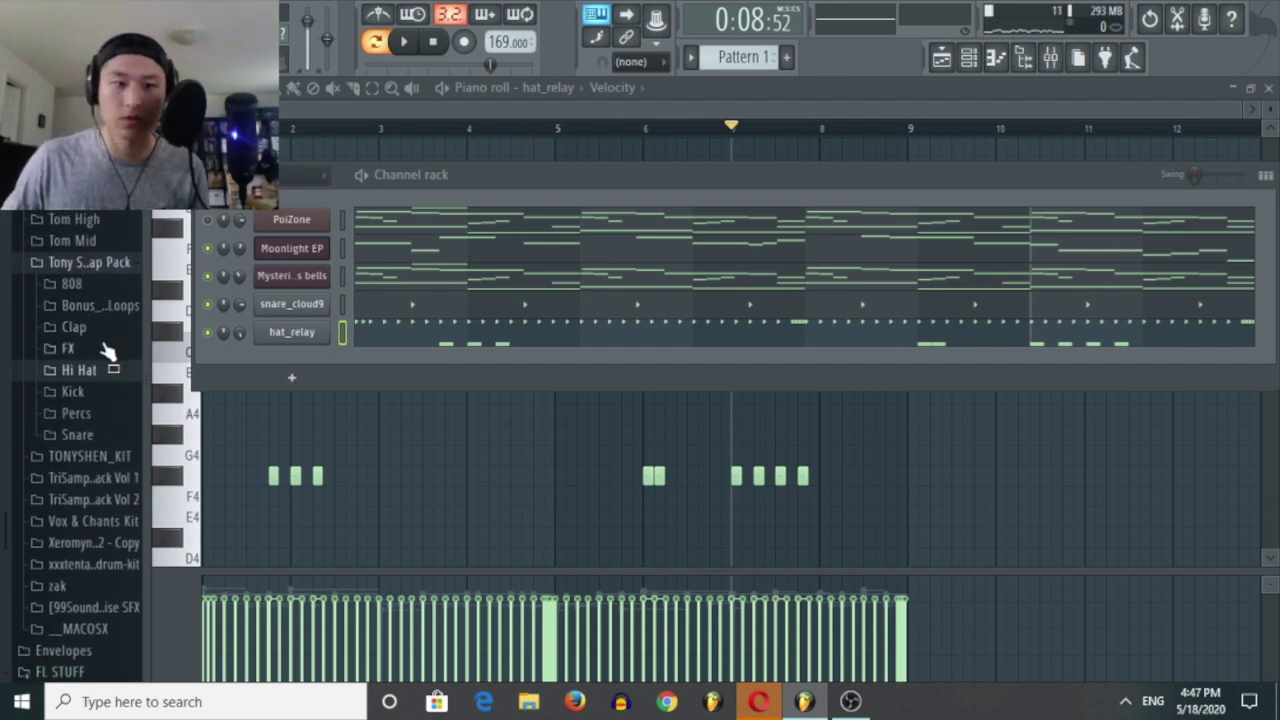
pyautogui.click(128, 414)
pyautogui.click(113, 475)
pyautogui.click(105, 454)
pyautogui.click(101, 436)
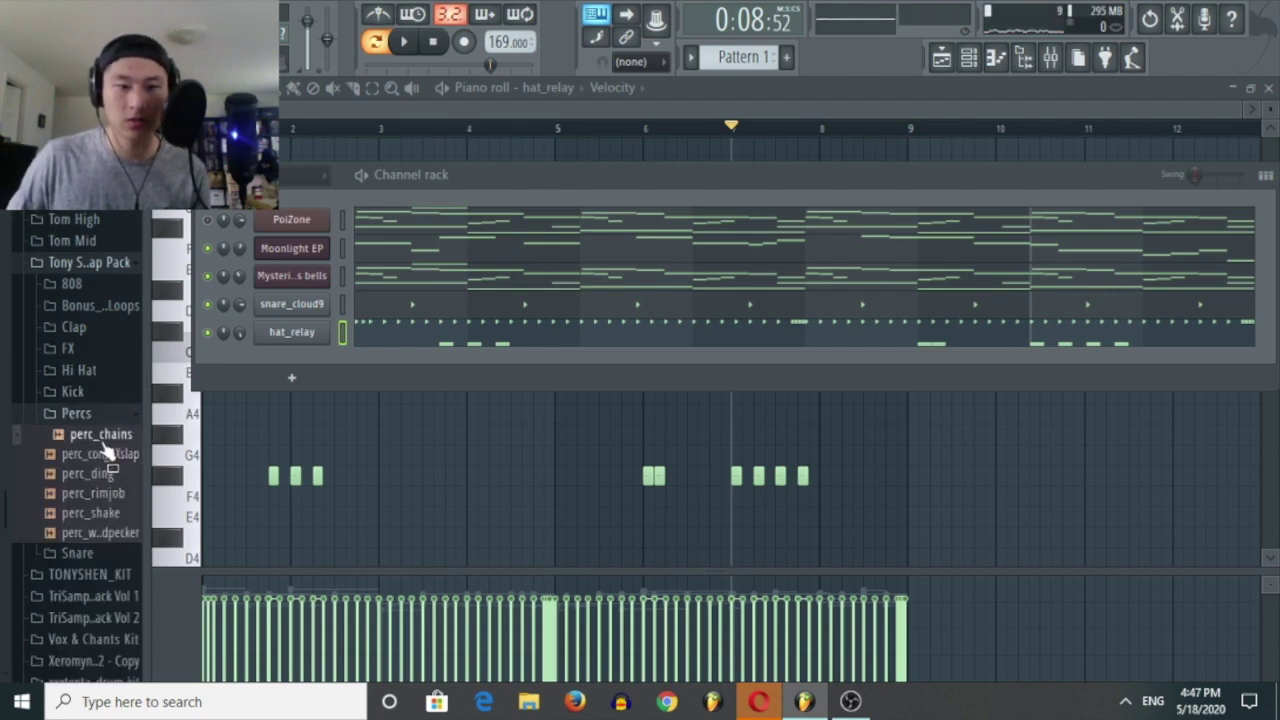
pyautogui.moveTo(111, 448); pyautogui.dragTo(289, 363)
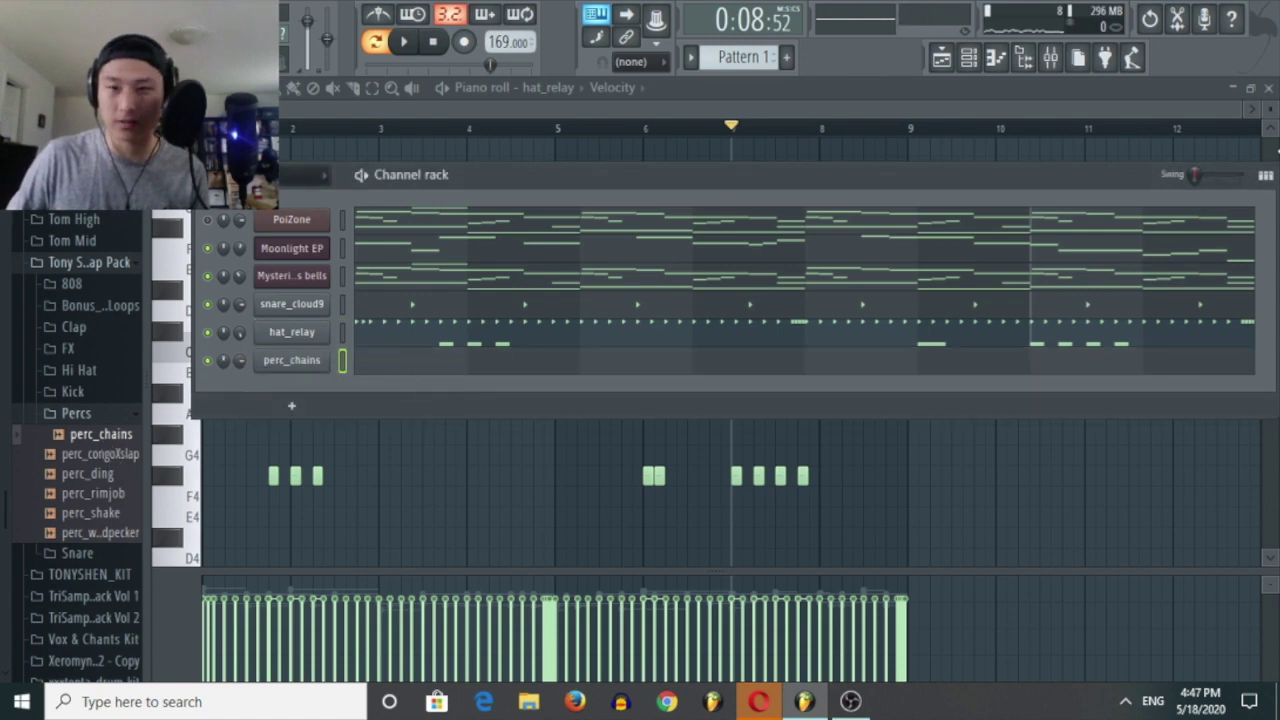
# Place perc_chains hits on steps 3, 19, 47 and 51 and repeat the pattern over bars 5 to 8.
pyautogui.click(1266, 175)
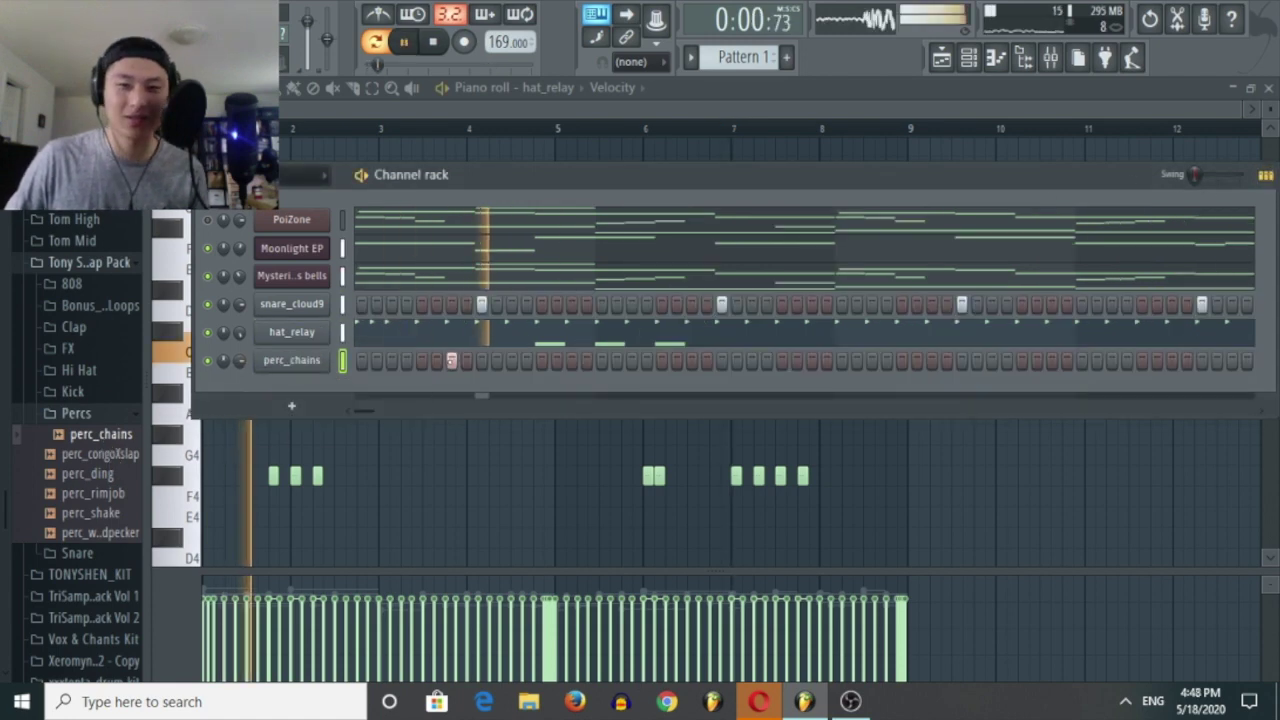
pyautogui.press('space')
pyautogui.rightClick(450, 361)
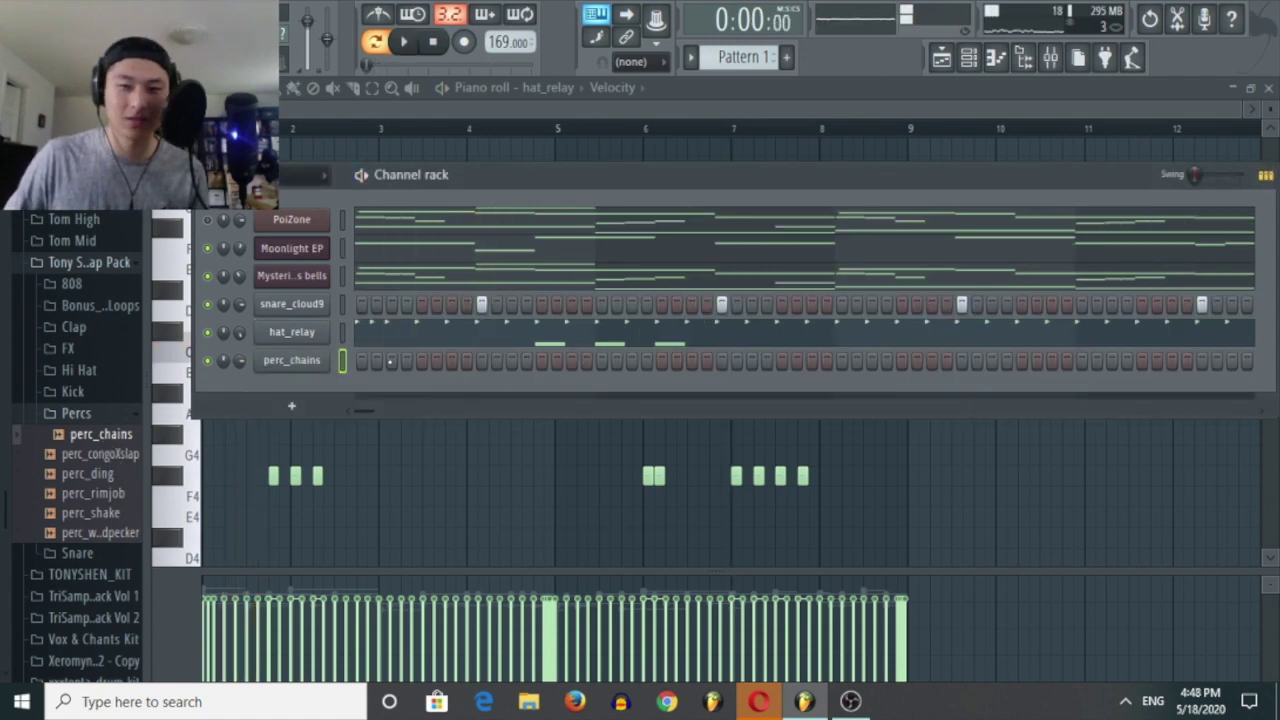
pyautogui.click(392, 360)
pyautogui.press('space')
pyautogui.click(631, 360)
pyautogui.click(1052, 360)
pyautogui.click(1269, 178)
pyautogui.press('space')
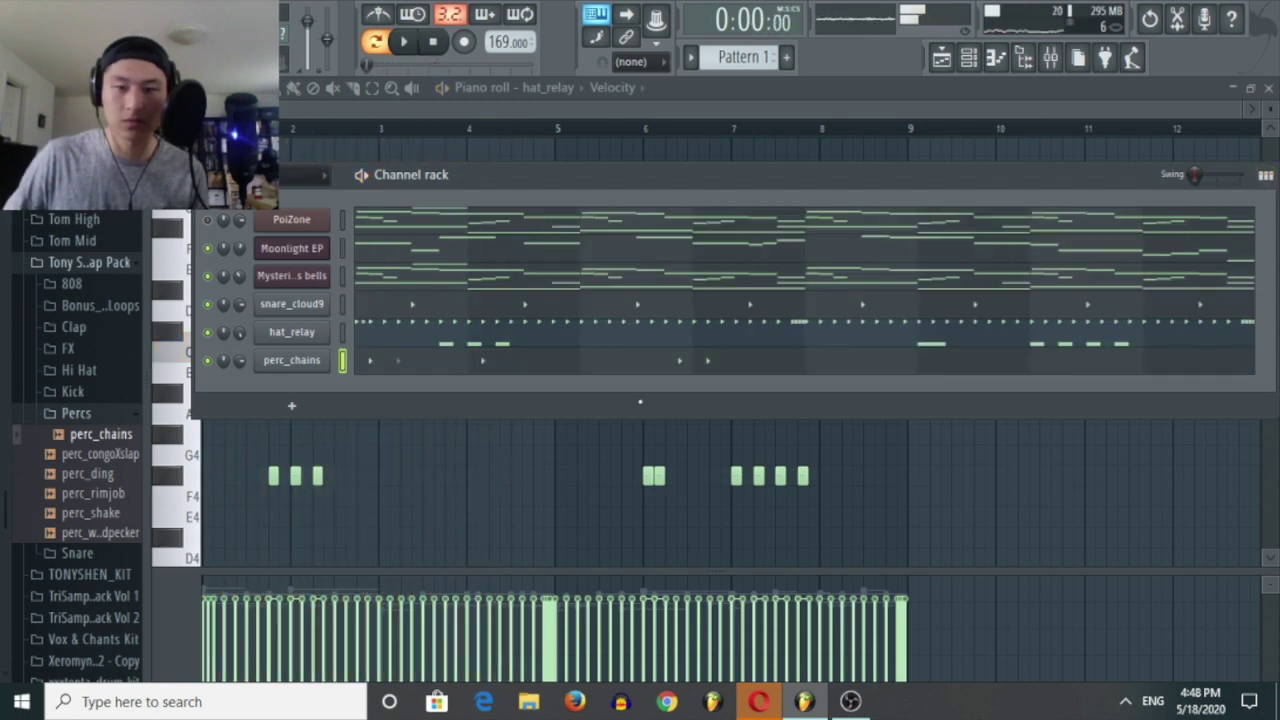
pyautogui.click(636, 363)
pyautogui.moveTo(914, 380); pyautogui.dragTo(158, 333)
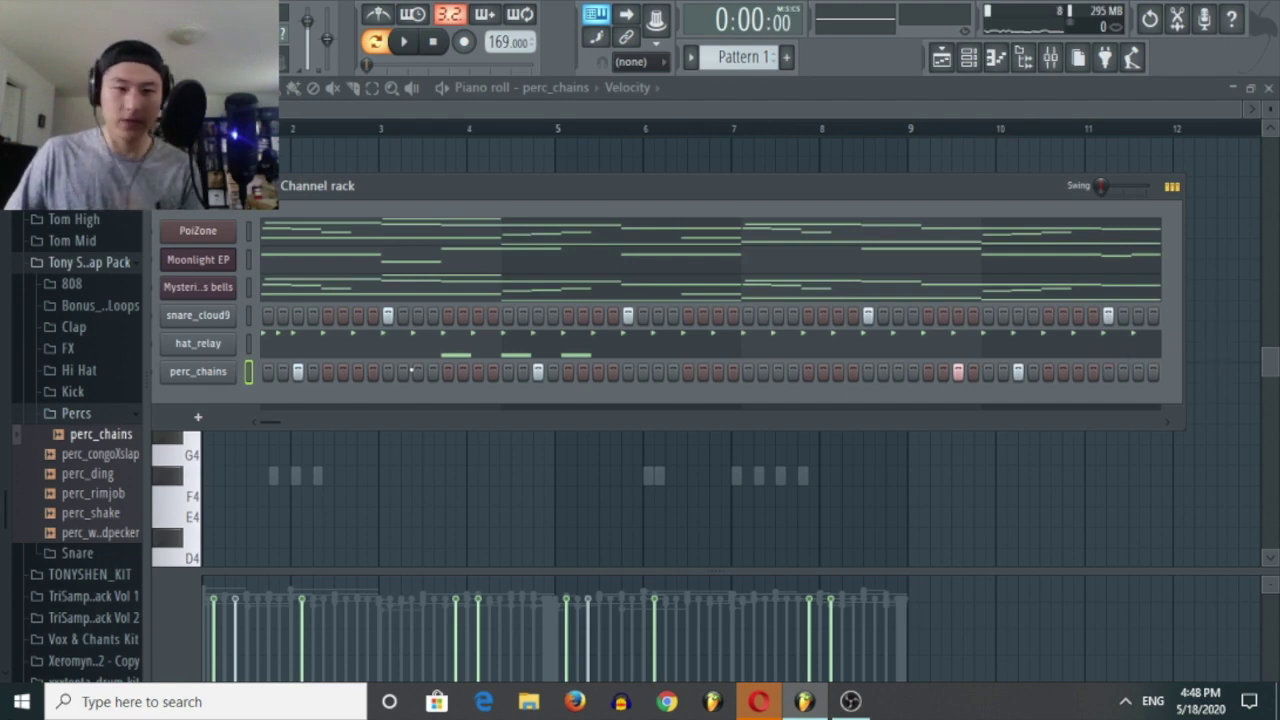
# Add 808_Drones from the Tony Shen Slap Pack's 808 folder as a new channel in the Channel rack.
pyautogui.click(72, 416)
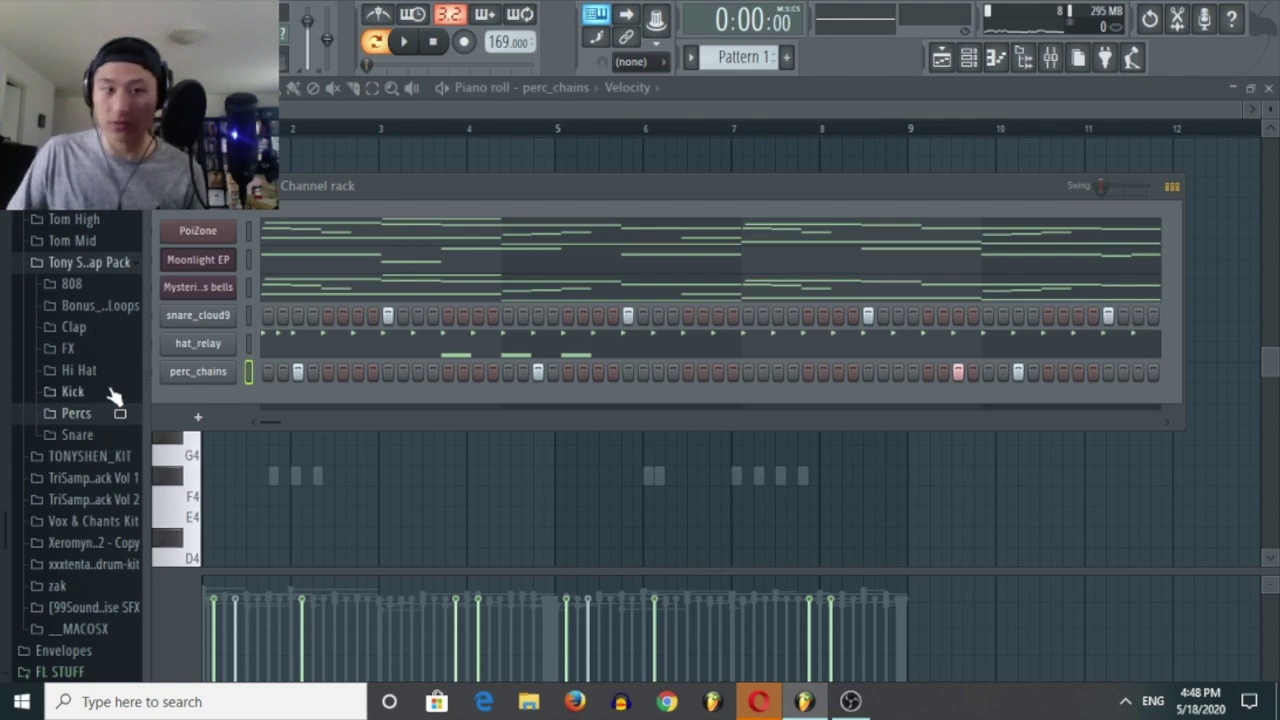
pyautogui.moveTo(379, 186); pyautogui.dragTo(542, 190)
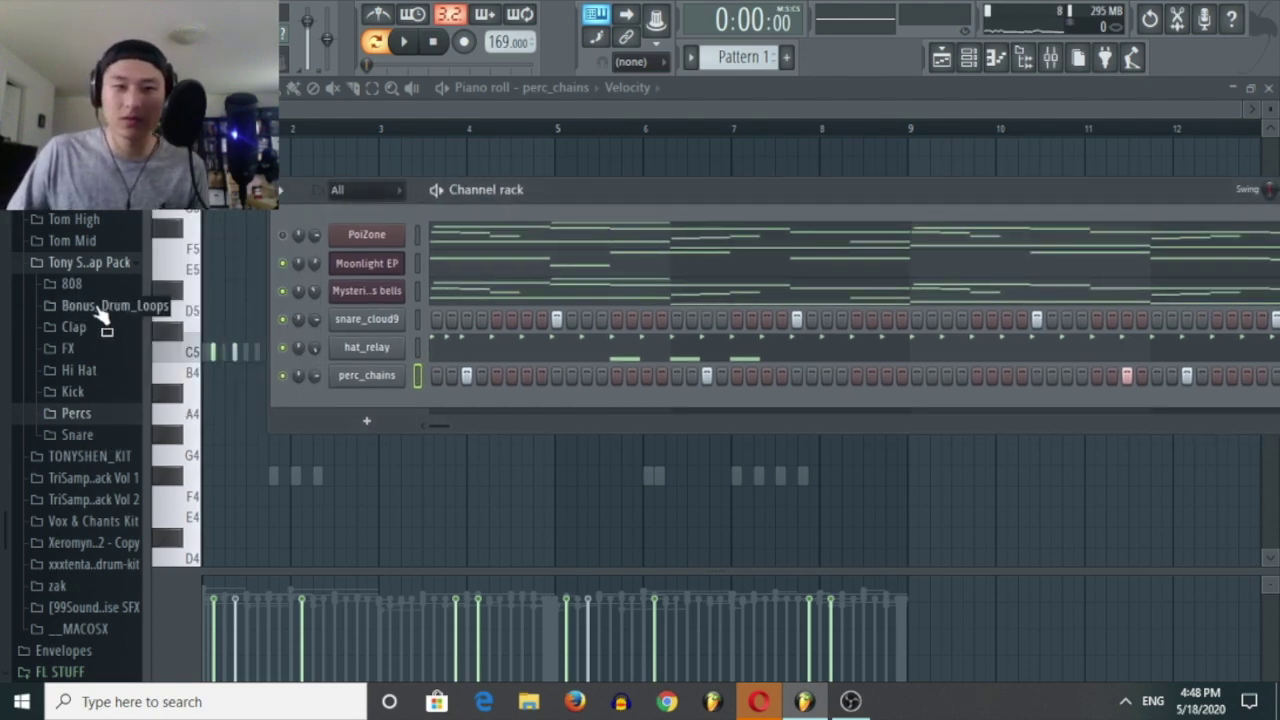
pyautogui.press('space')
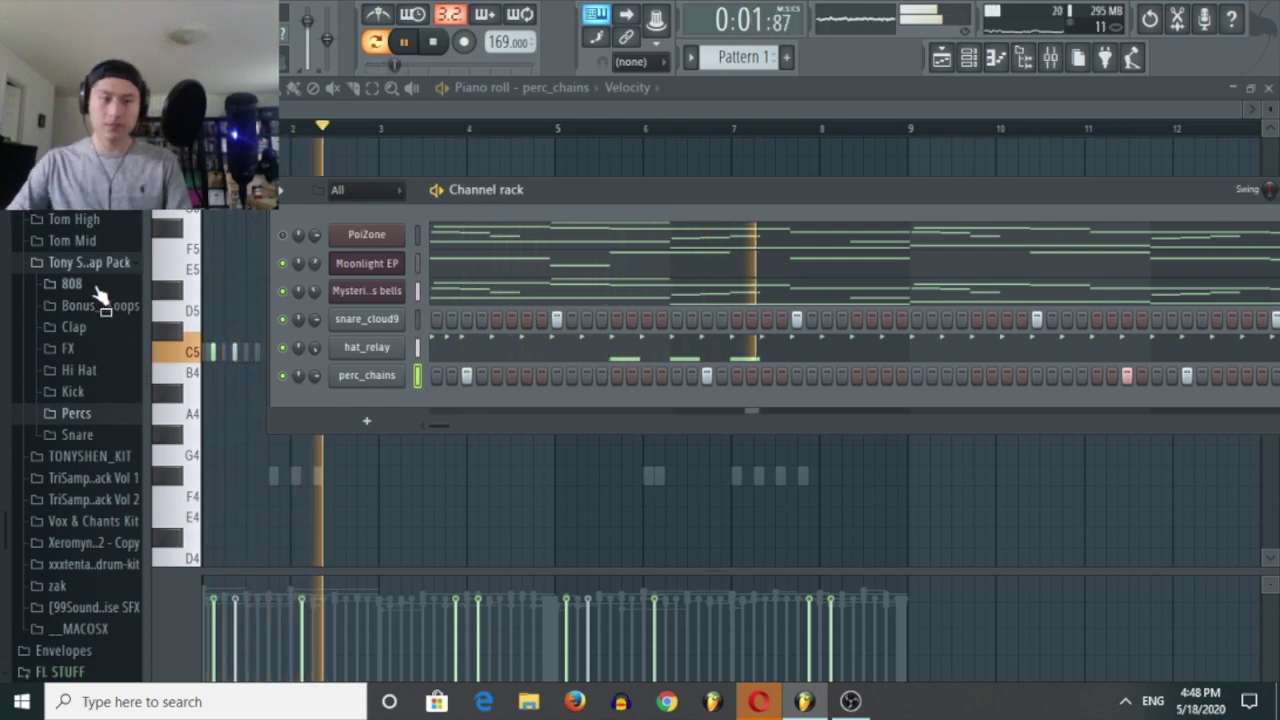
pyautogui.press('space')
pyautogui.click(97, 286)
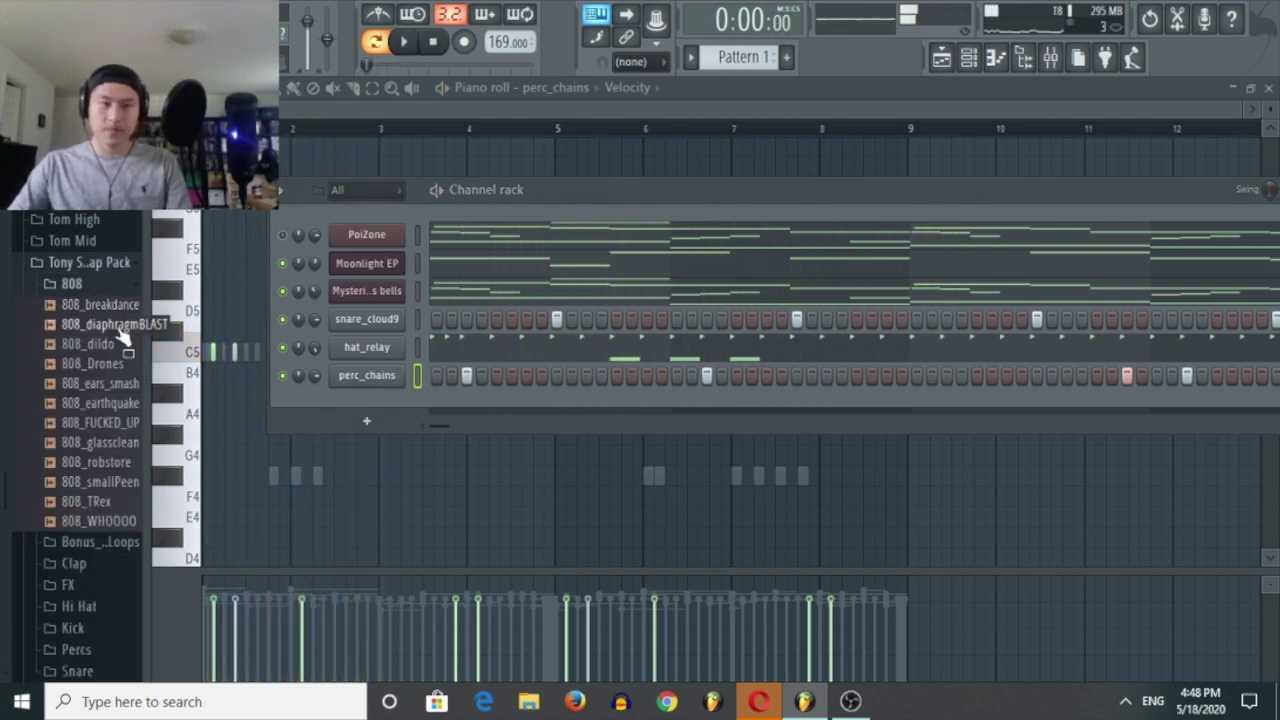
pyautogui.moveTo(118, 370); pyautogui.dragTo(366, 395)
pyautogui.click(87, 282)
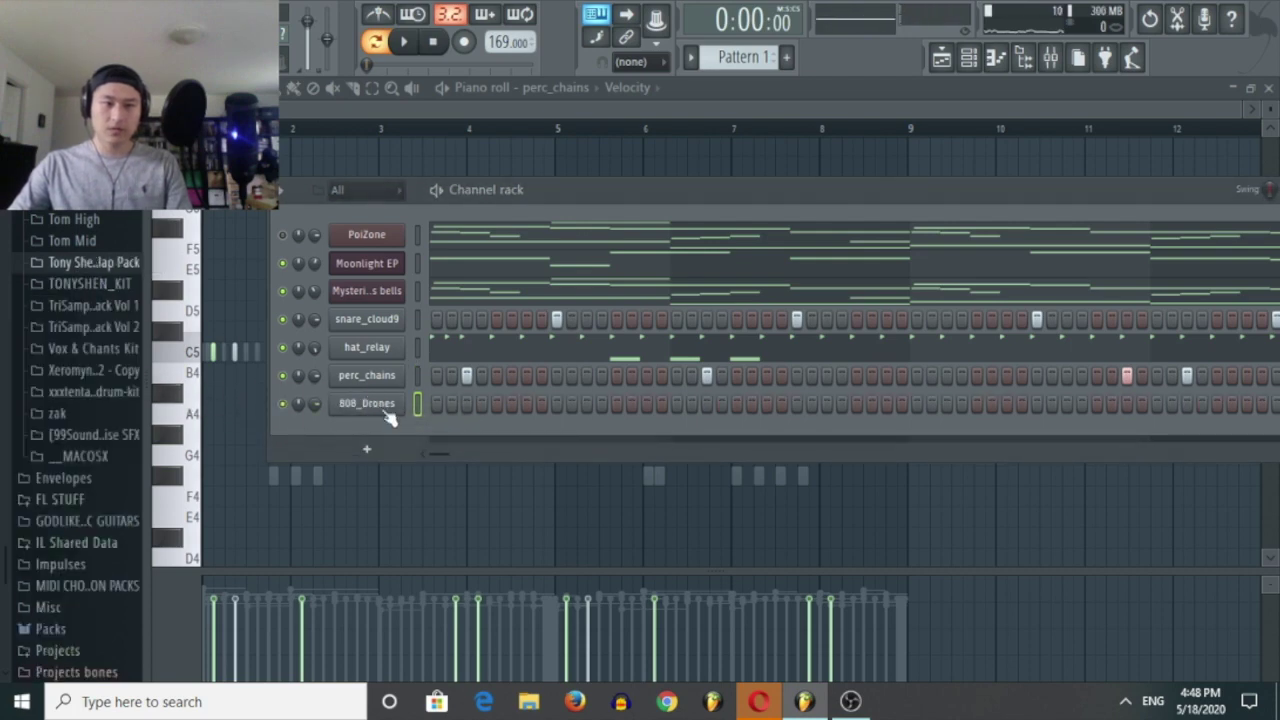
# Place 808_Drones hits on steps 1, 21 and 33 and listen to them with the beat.
pyautogui.click(436, 403)
pyautogui.press('space')
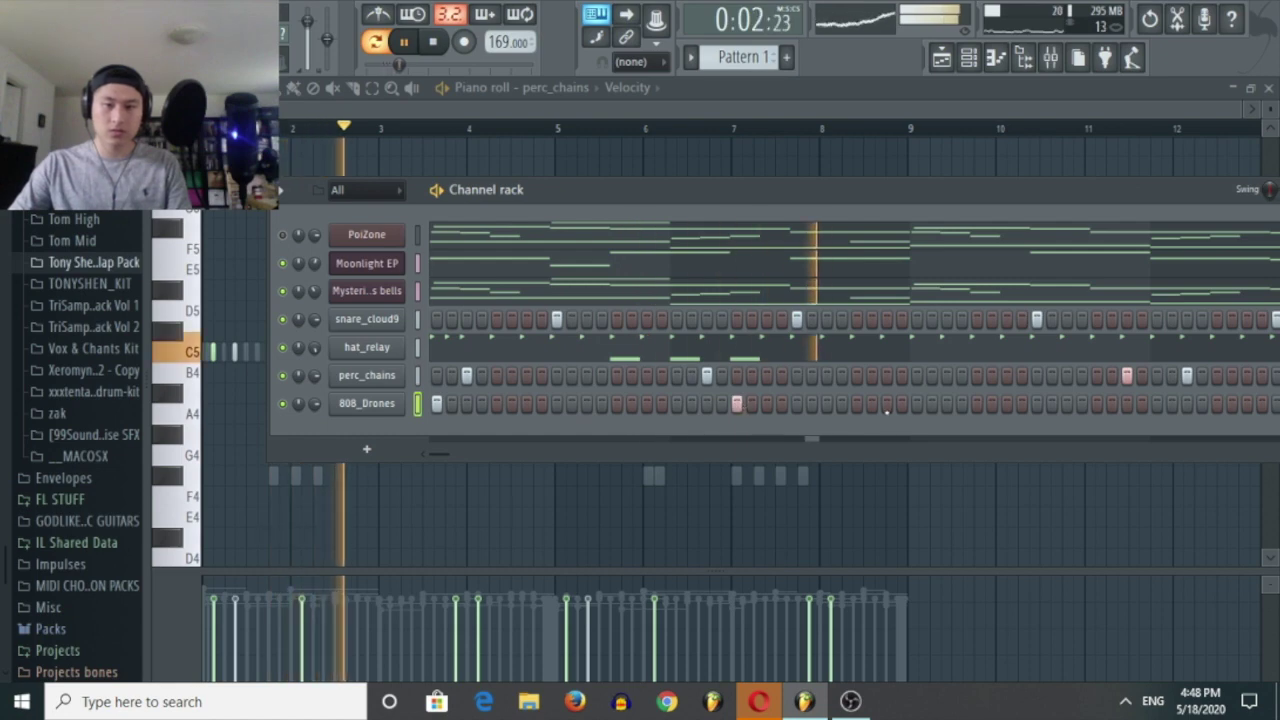
pyautogui.press('space')
pyautogui.moveTo(843, 189); pyautogui.dragTo(718, 213)
pyautogui.press('space')
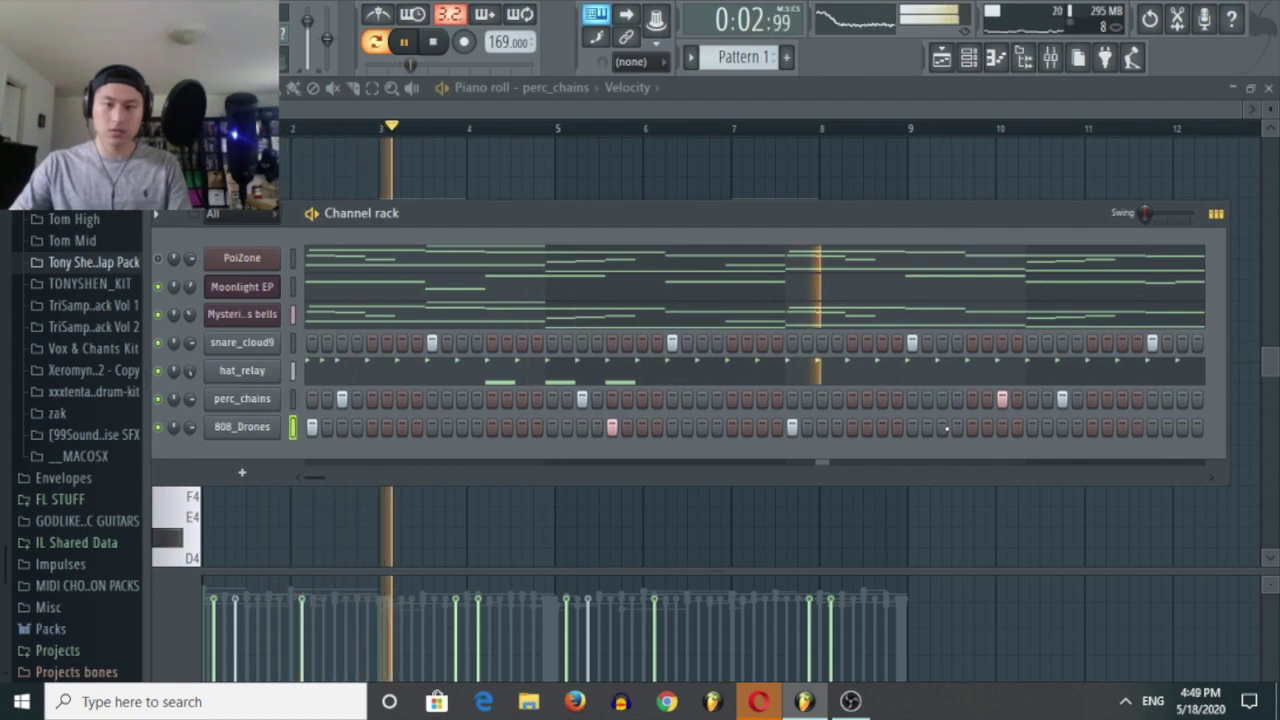
pyautogui.press('space')
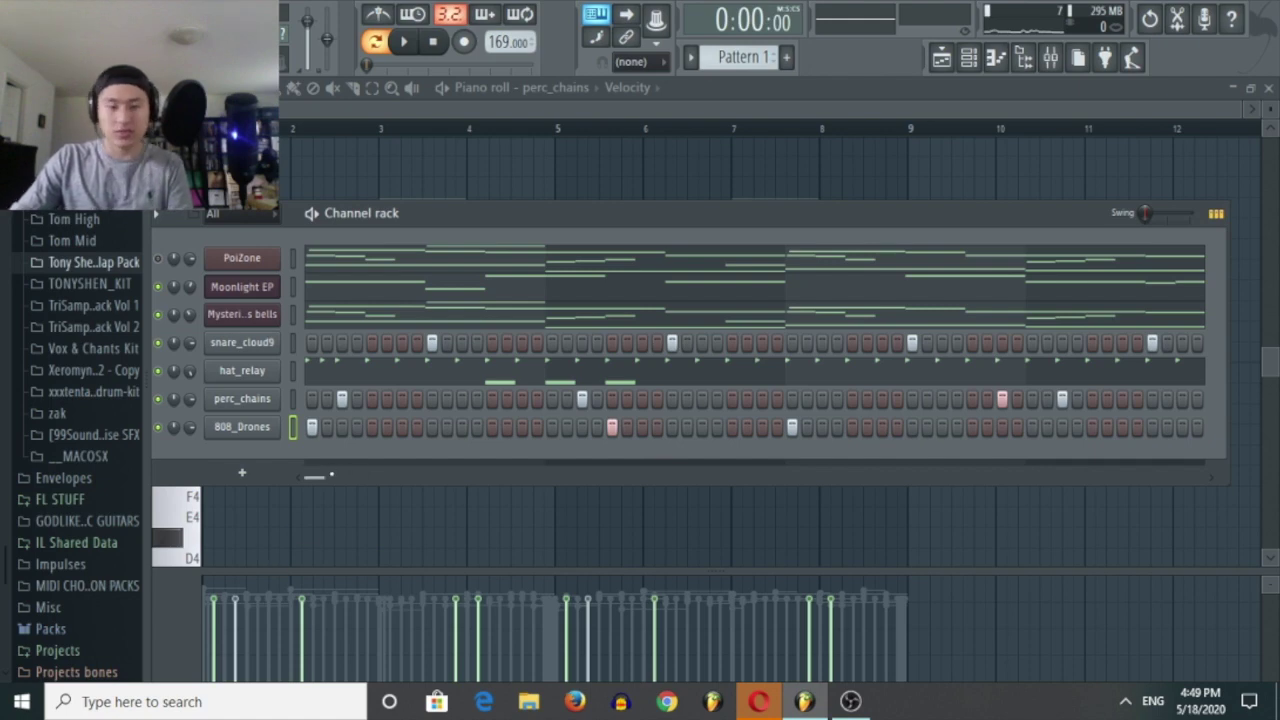
# Add 808_Drones hits on steps 53, 59, 65, 97, 103 and 109 and listen through the full pattern.
pyautogui.press('space')
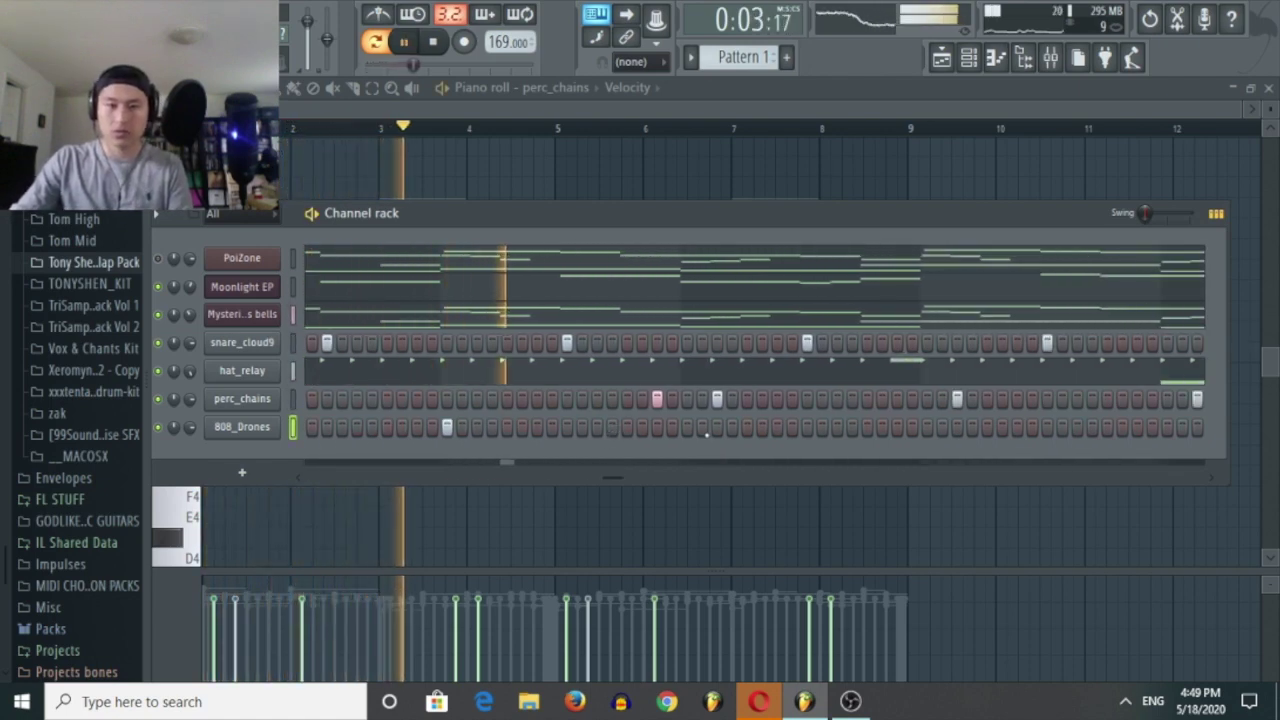
pyautogui.click(747, 429)
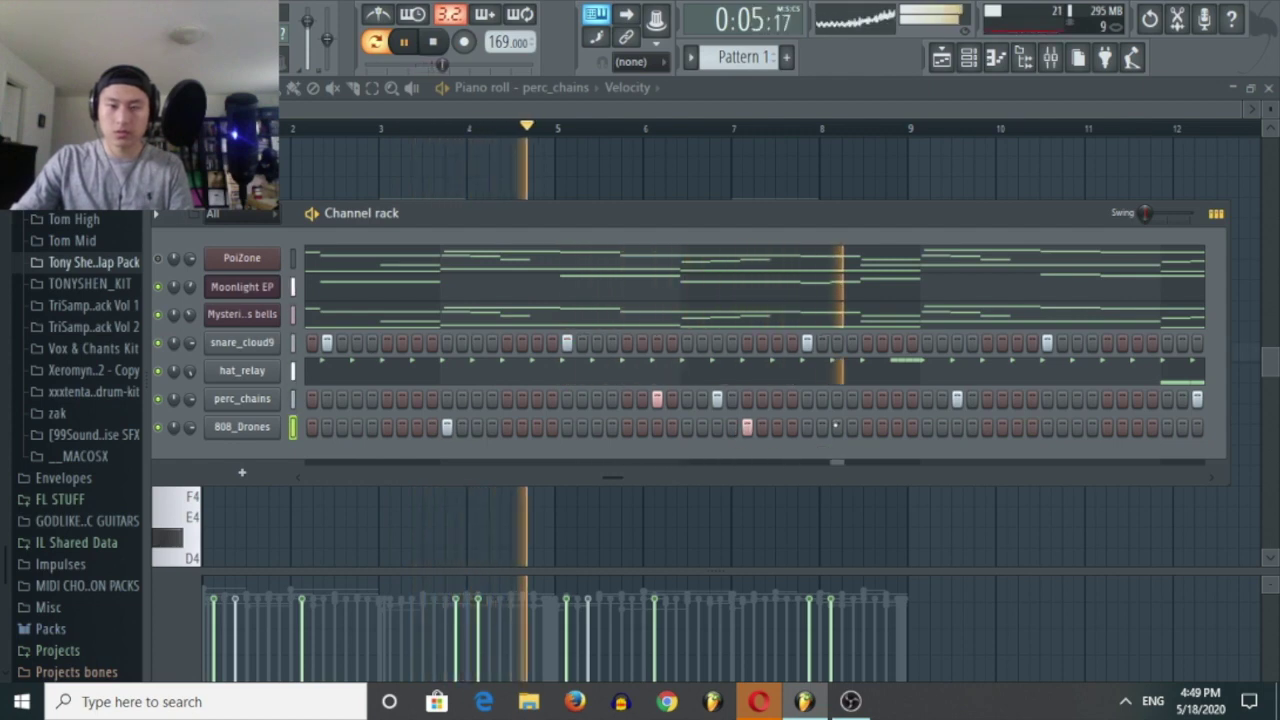
pyautogui.click(837, 429)
pyautogui.moveTo(616, 478); pyautogui.dragTo(987, 550)
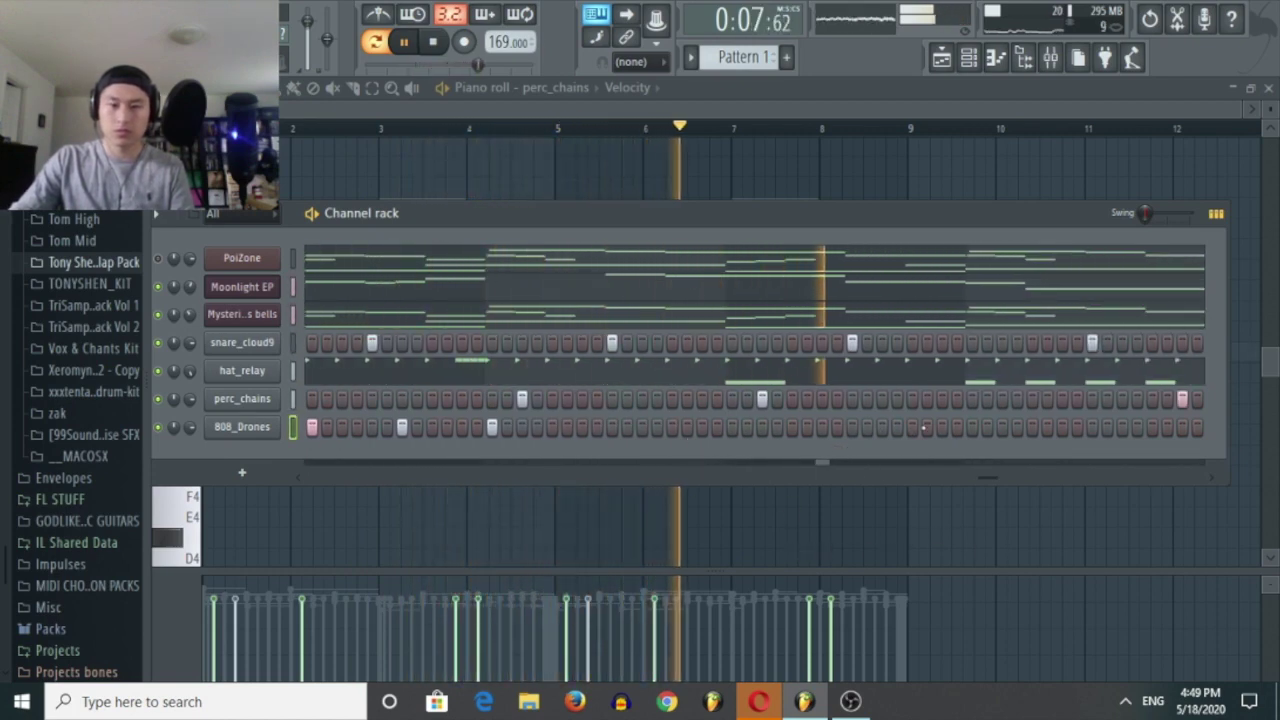
pyautogui.click(972, 428)
pyautogui.click(1062, 428)
pyautogui.click(1152, 428)
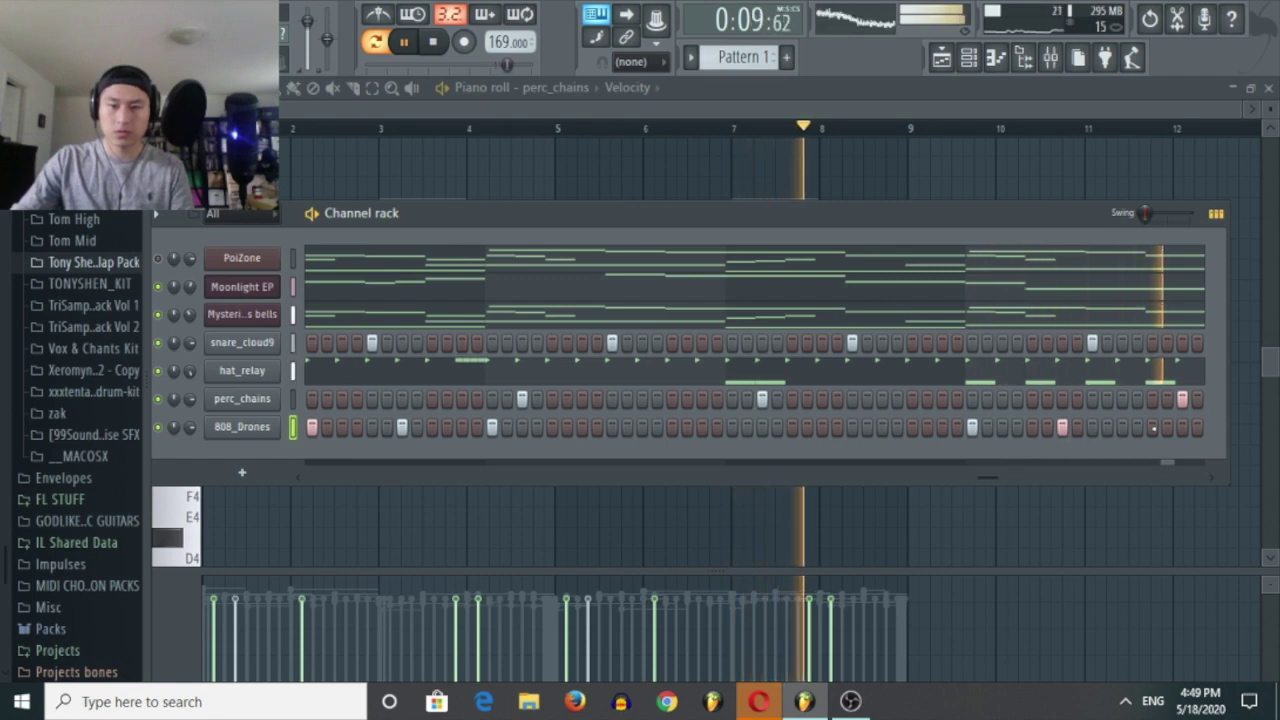
pyautogui.moveTo(988, 478); pyautogui.dragTo(1243, 494)
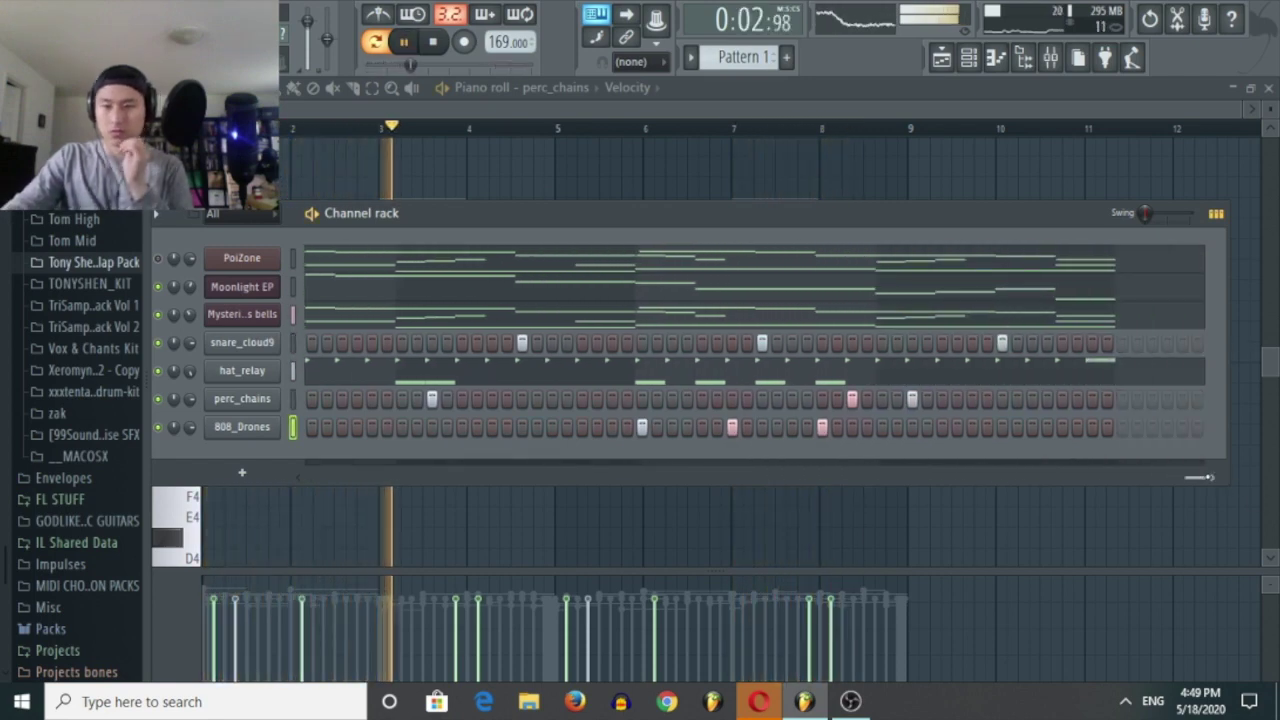
pyautogui.moveTo(1200, 479); pyautogui.dragTo(1208, 513)
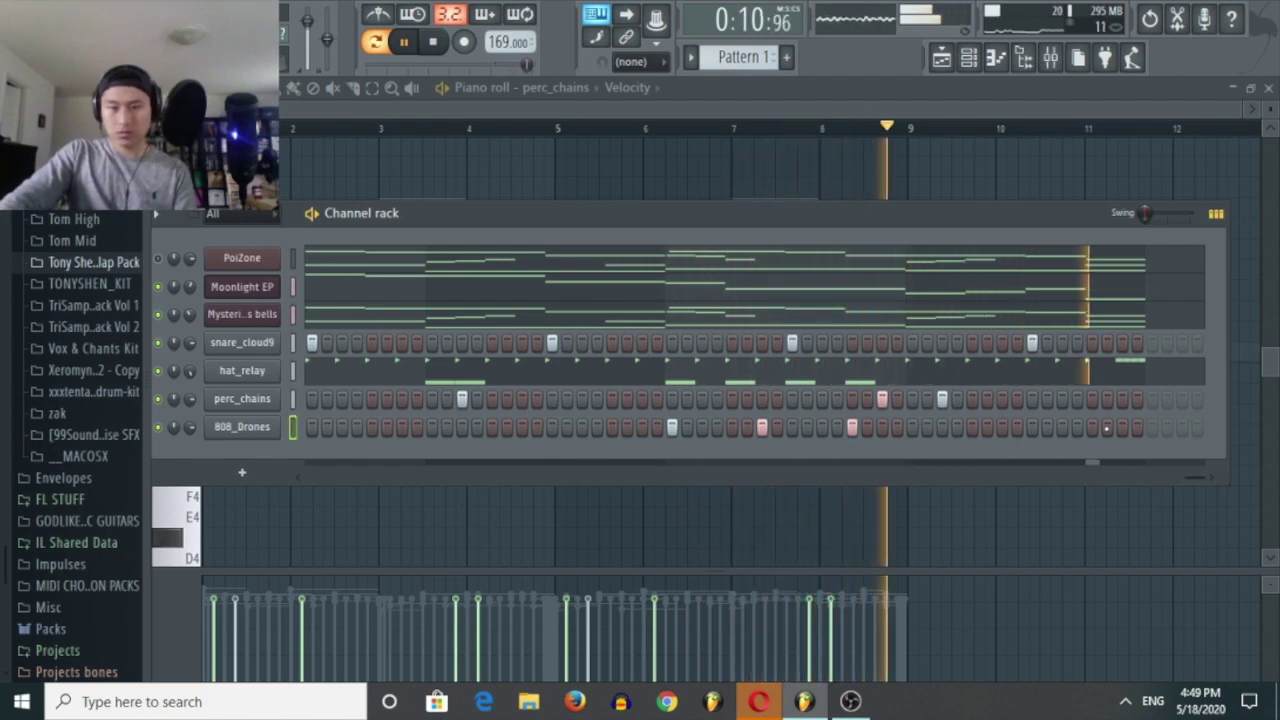
pyautogui.press('space')
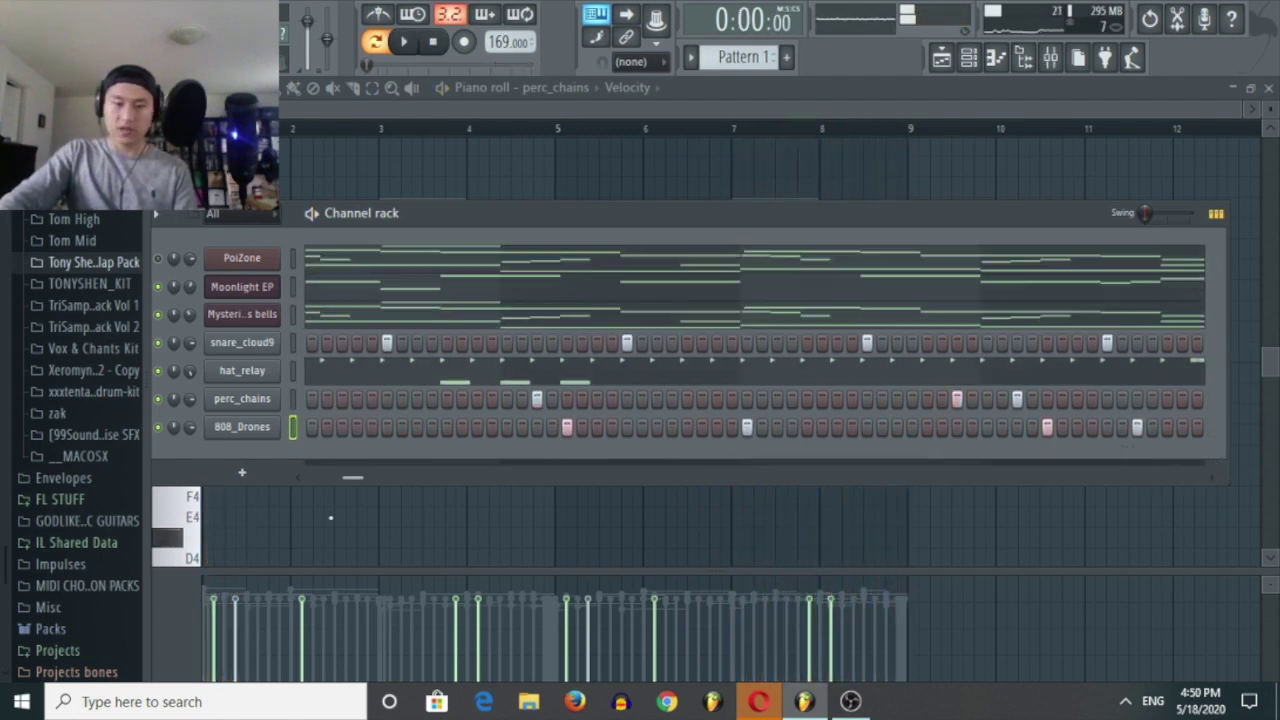
# Apply legato to the 808_Drones notes in the piano roll and extend the last note to the start of bar 9.
pyautogui.click(1217, 215)
pyautogui.click(604, 428)
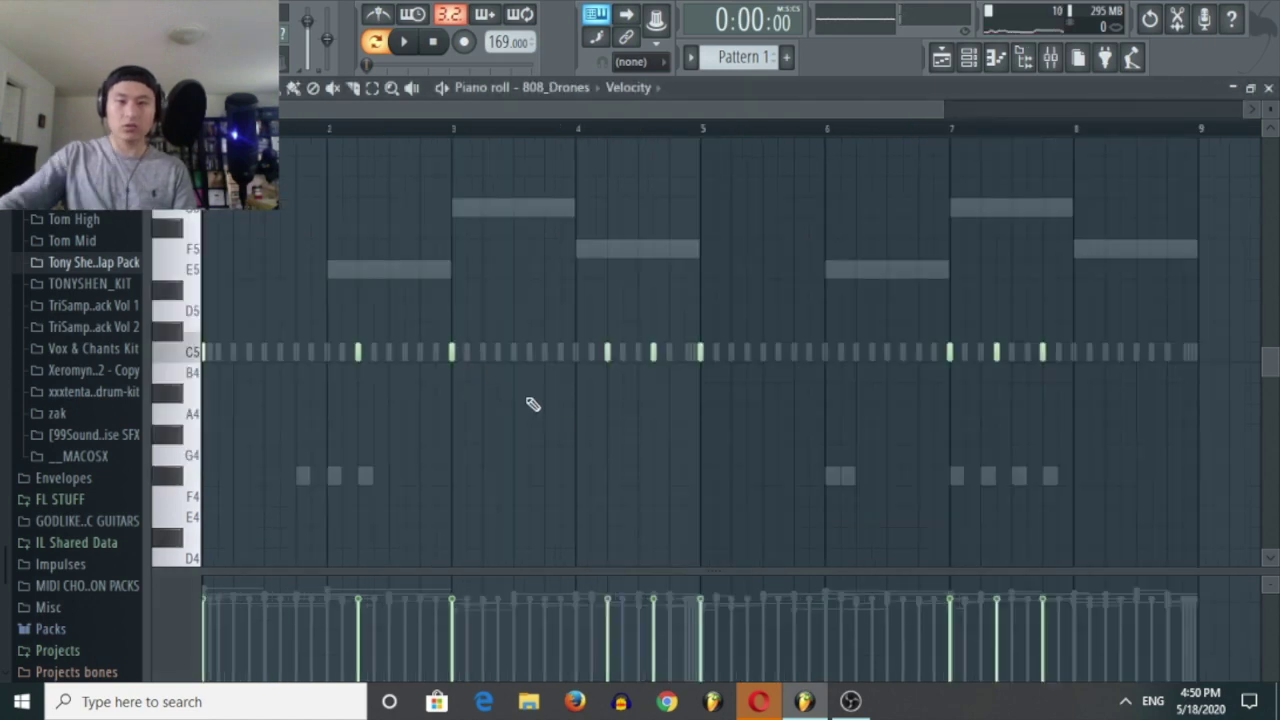
pyautogui.hotkey('ctrl', 'l')
pyautogui.scroll(-2, 1014, 471)
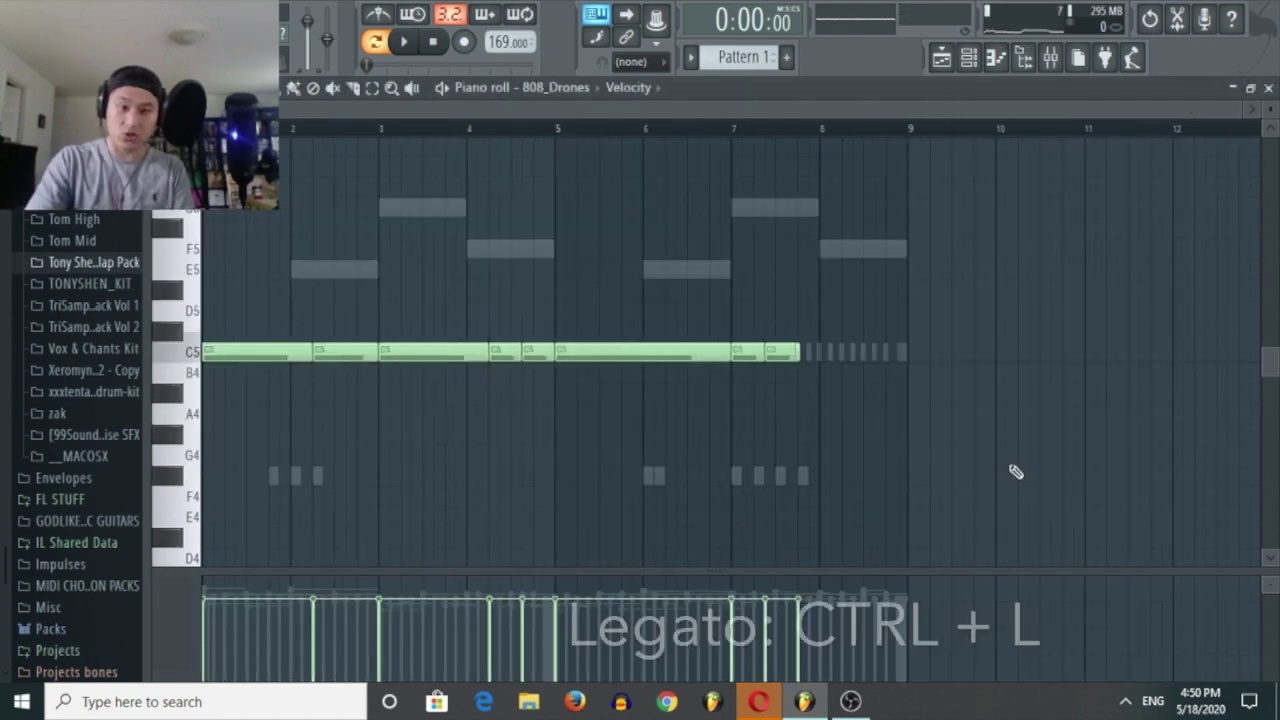
pyautogui.moveTo(802, 352); pyautogui.dragTo(914, 366)
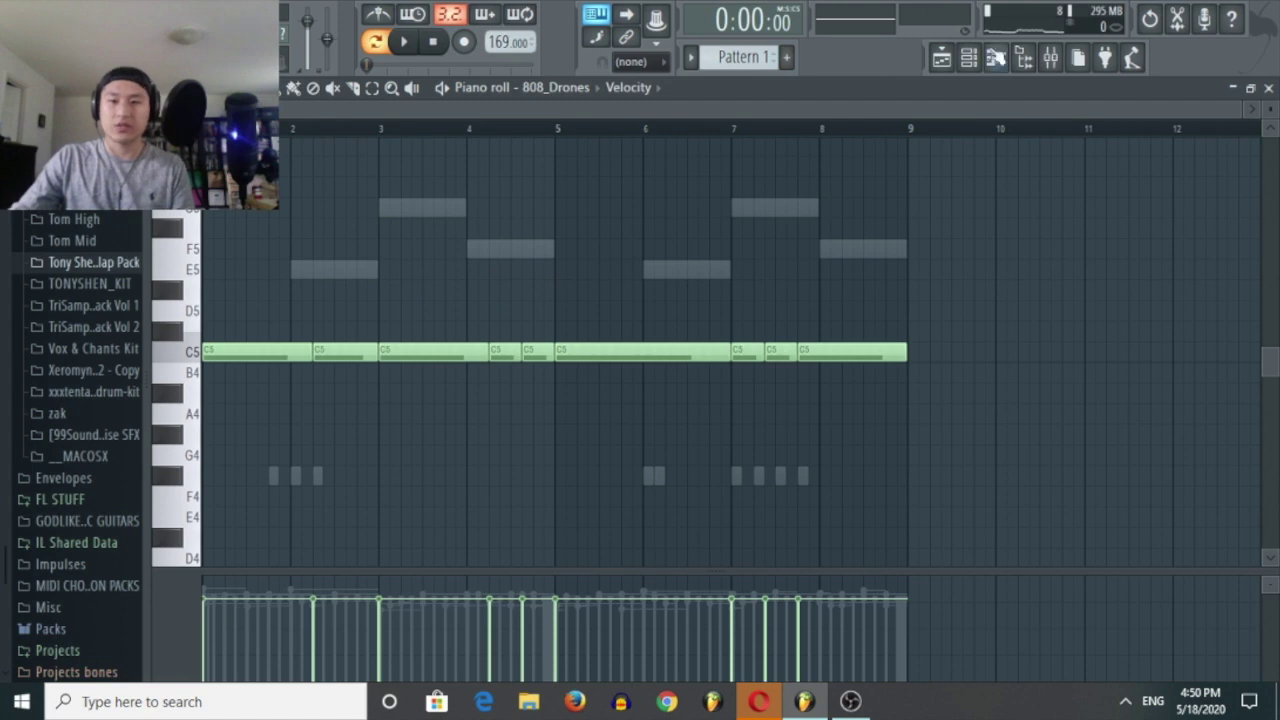
# Check the 808_Drones channel in the Channel rack and listen to the extended notes.
pyautogui.click(983, 55)
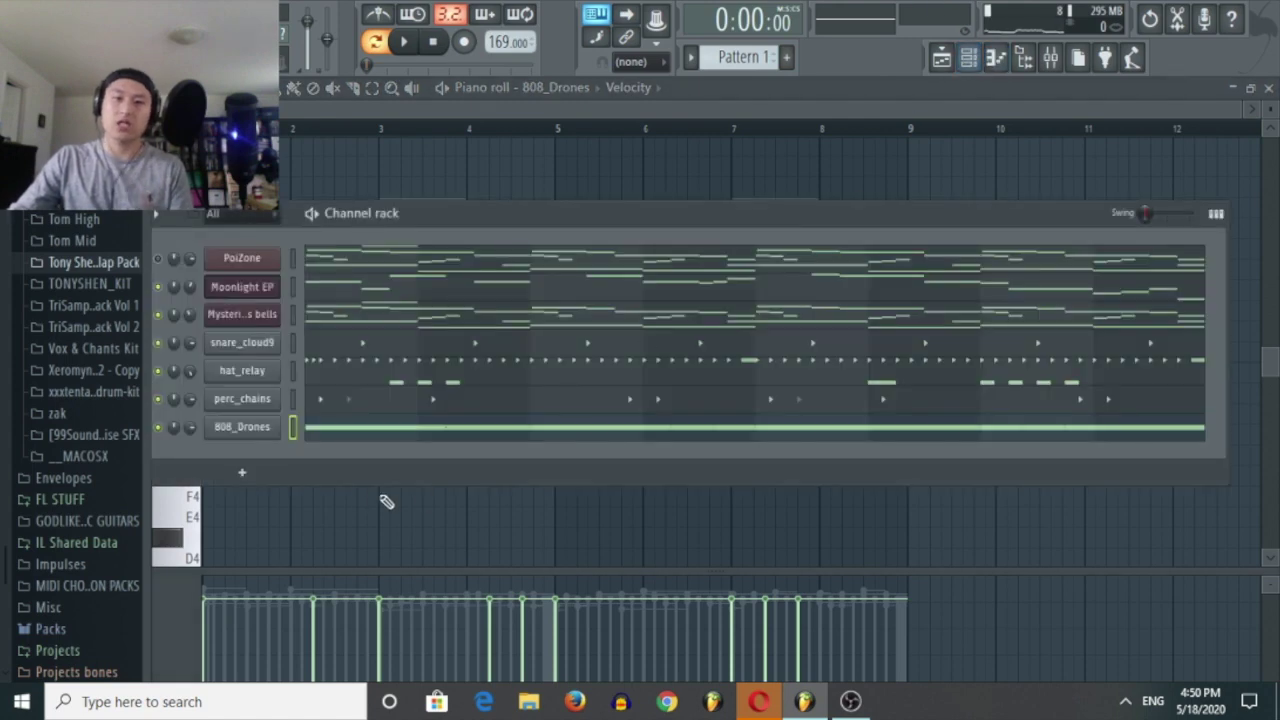
pyautogui.click(446, 166)
pyautogui.click(220, 330)
pyautogui.press('space')
pyautogui.press('space')
pyautogui.rightClick(257, 334)
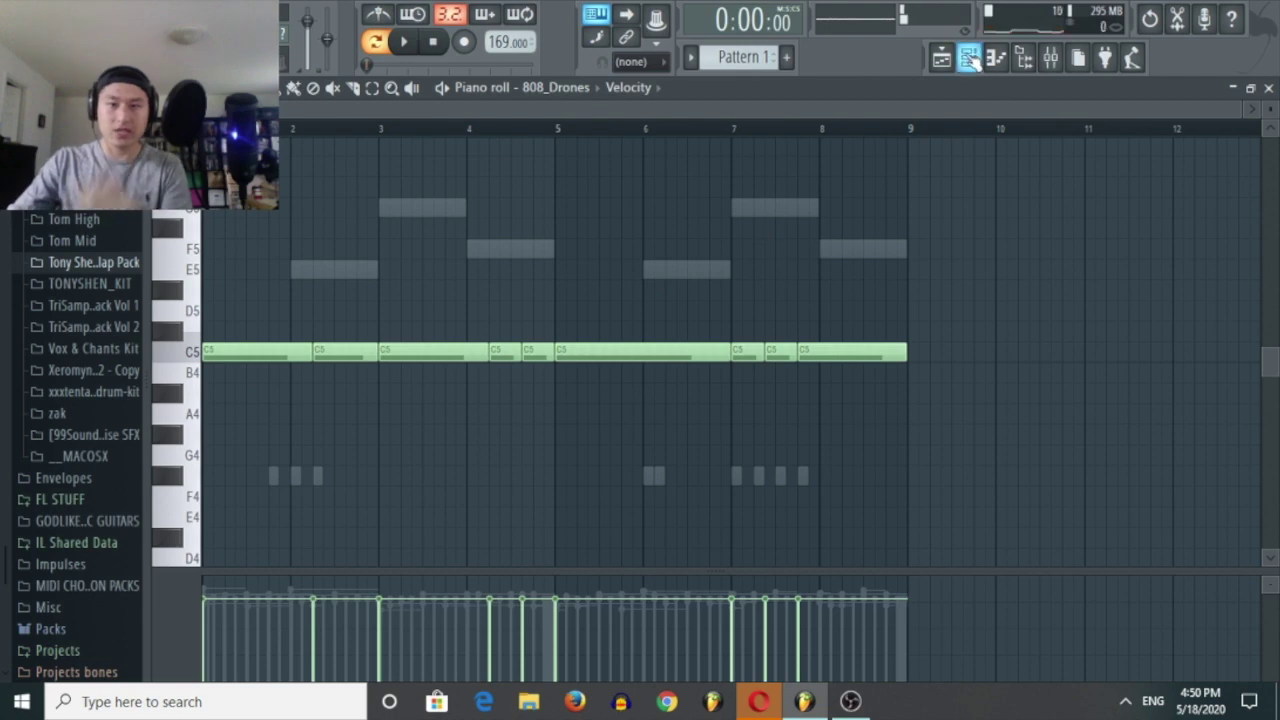
# Enable the 808_Drones volume envelope with hold at maximum and decay, sustain and release at zero, and play the result.
pyautogui.click(969, 58)
pyautogui.click(240, 428)
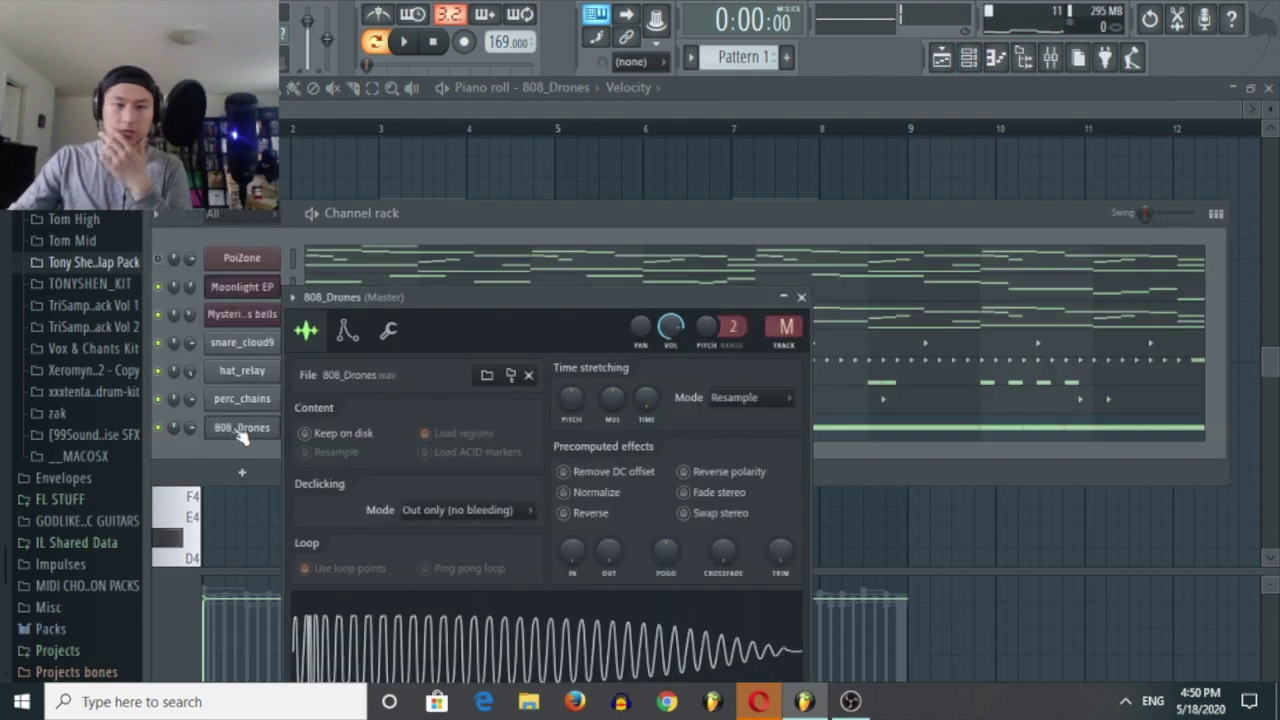
pyautogui.click(350, 331)
pyautogui.moveTo(343, 514); pyautogui.dragTo(375, 430)
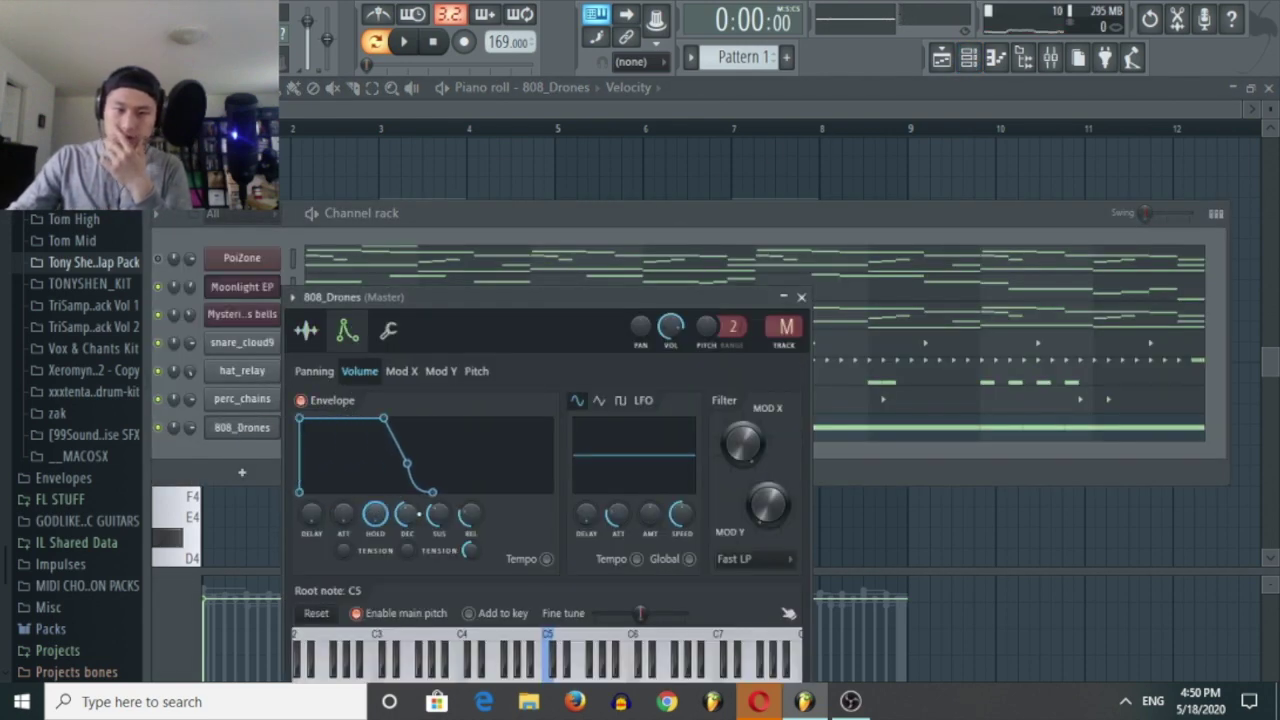
pyautogui.click(801, 297)
pyautogui.press('F9')
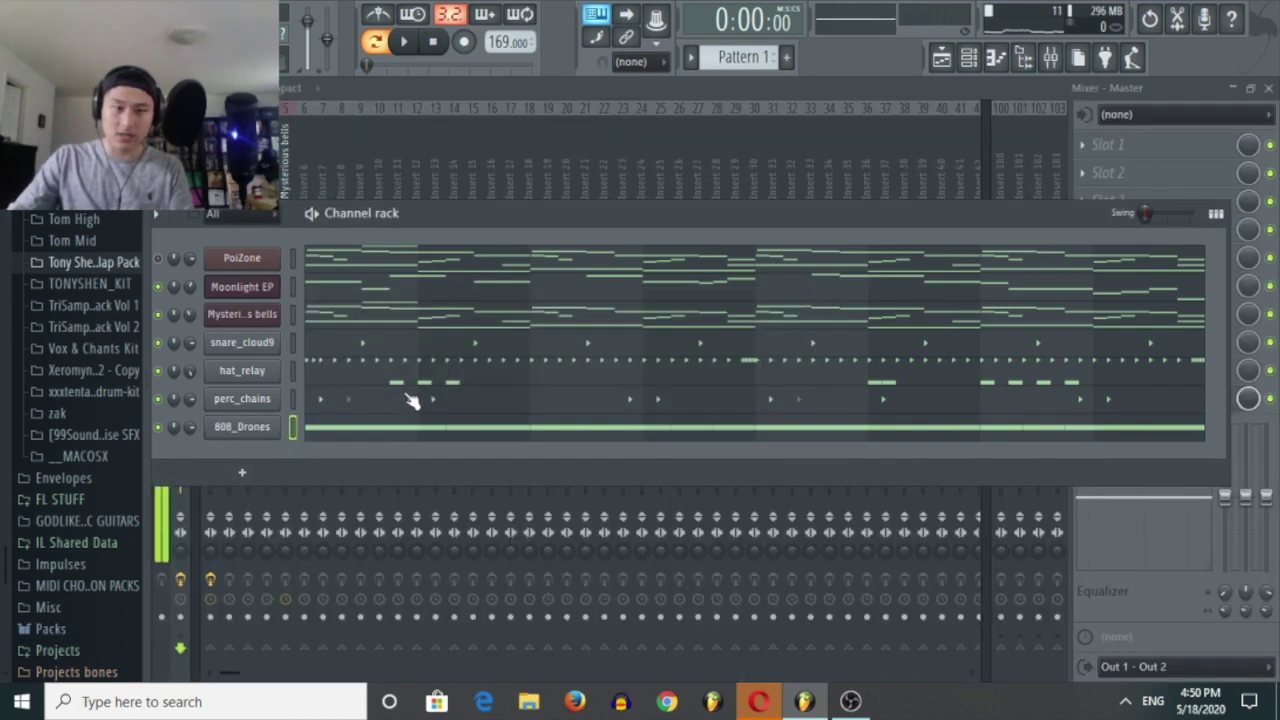
pyautogui.click(242, 427)
pyautogui.click(302, 402)
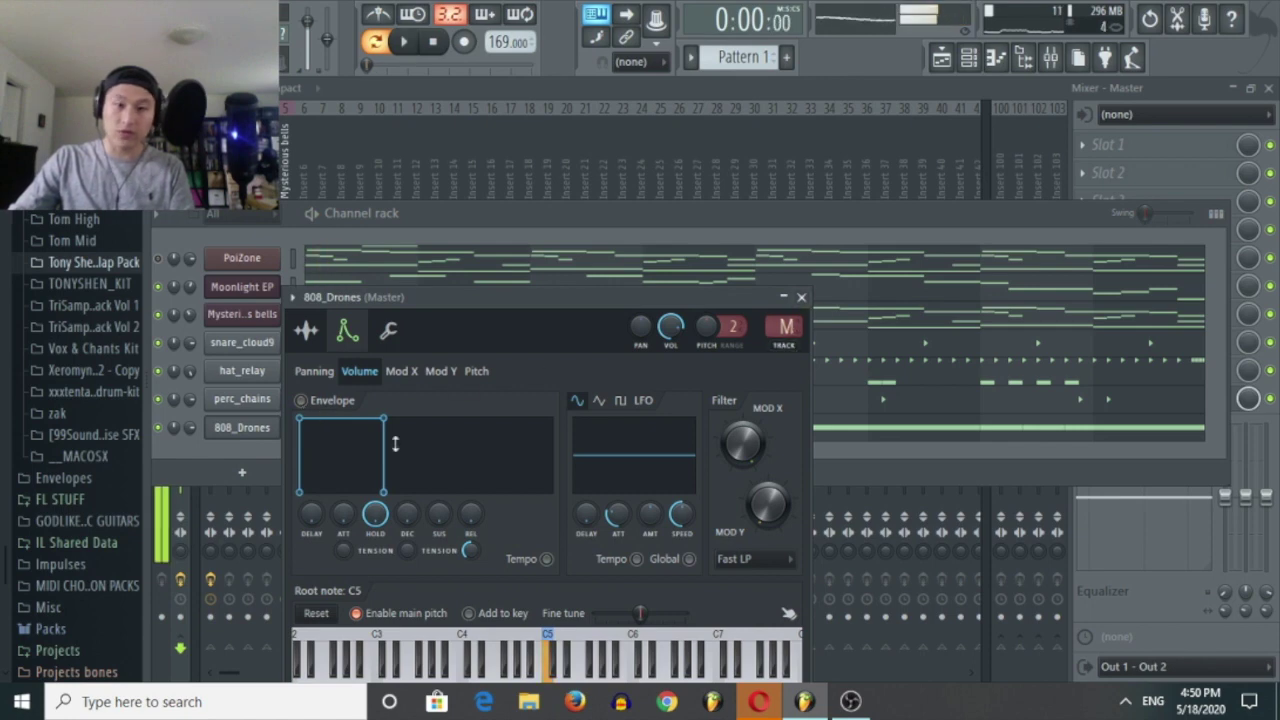
pyautogui.click(801, 297)
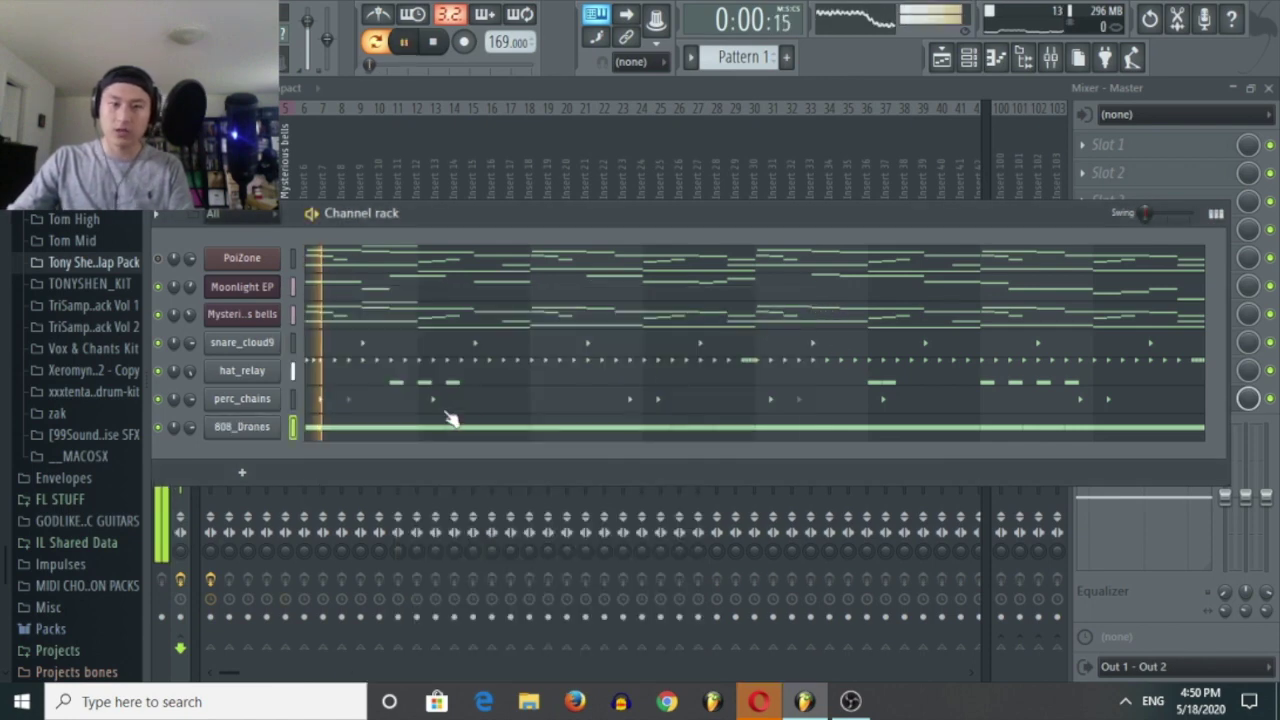
pyautogui.click(449, 425)
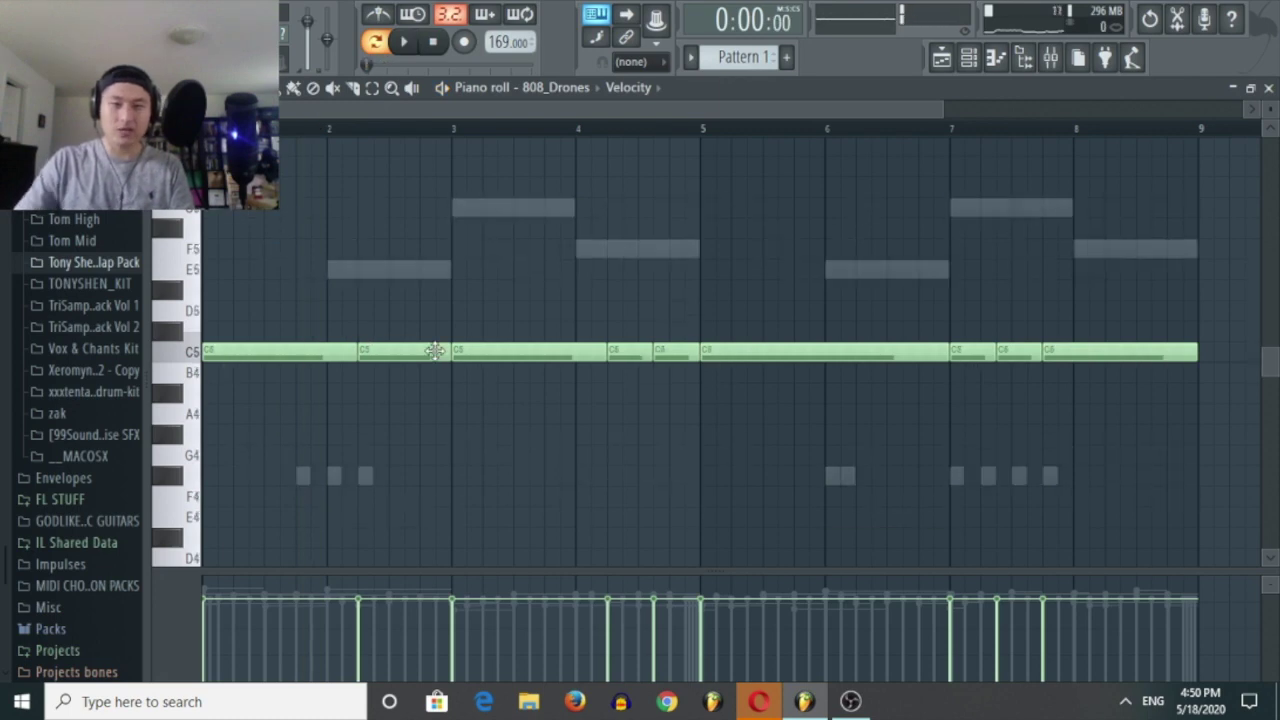
# Open the 808_Drones sample in Edison and detect its pitch regions.
pyautogui.click(995, 62)
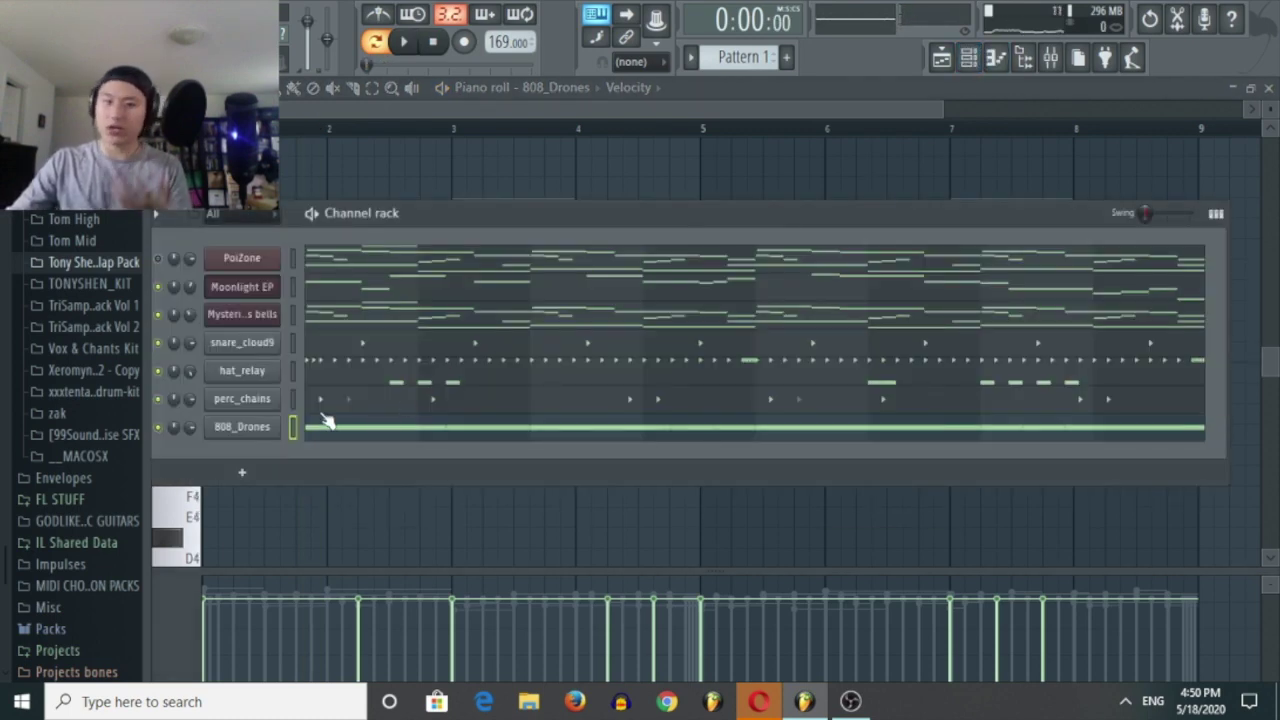
pyautogui.click(258, 428)
pyautogui.click(307, 331)
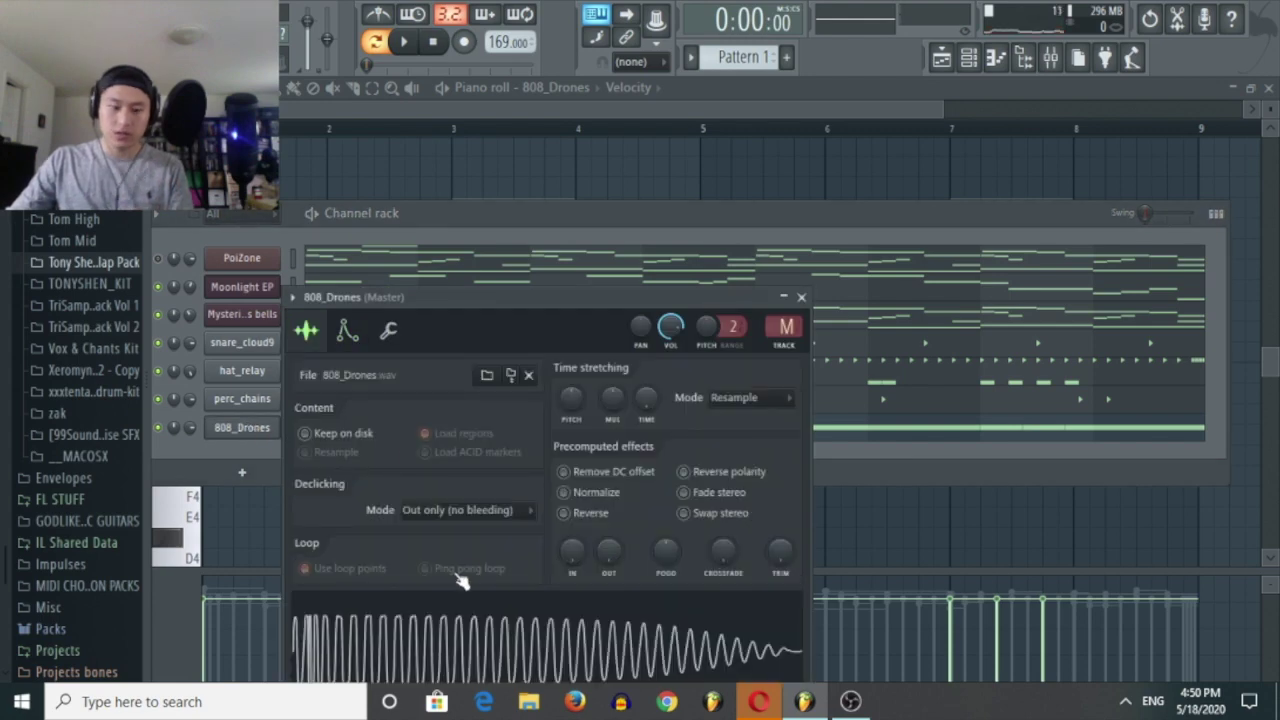
pyautogui.doubleClick(436, 607)
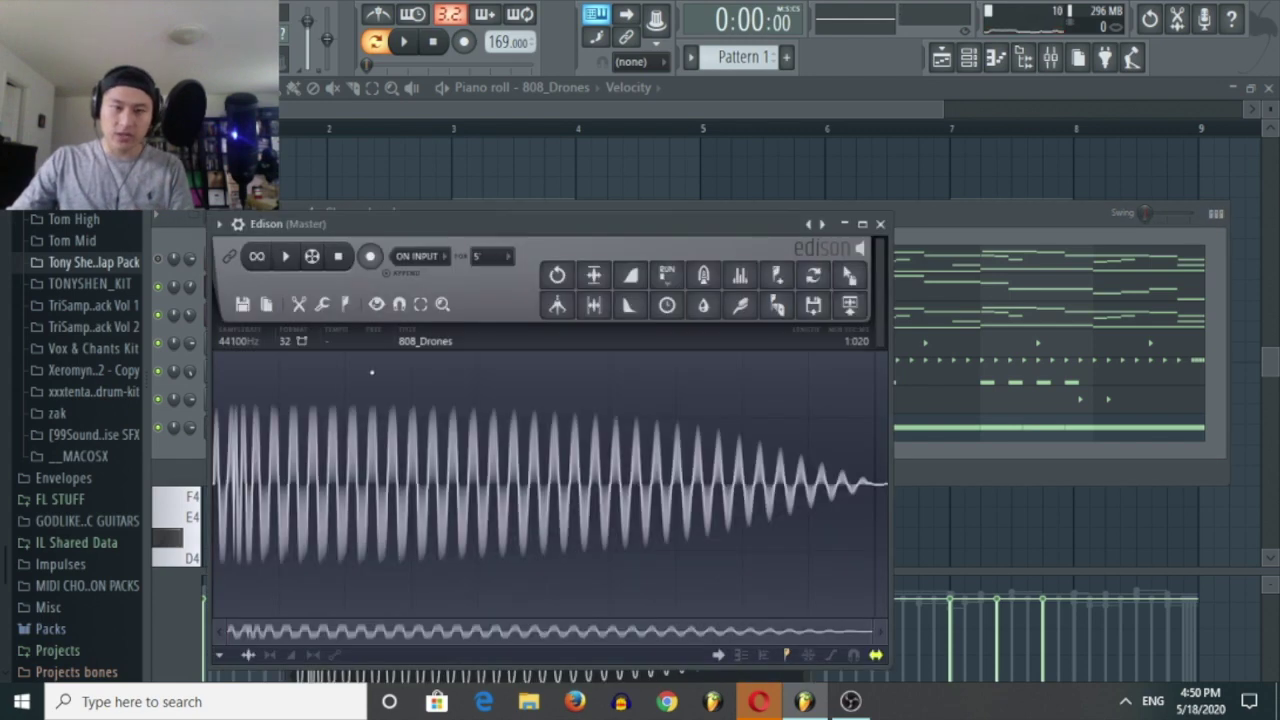
pyautogui.click(346, 306)
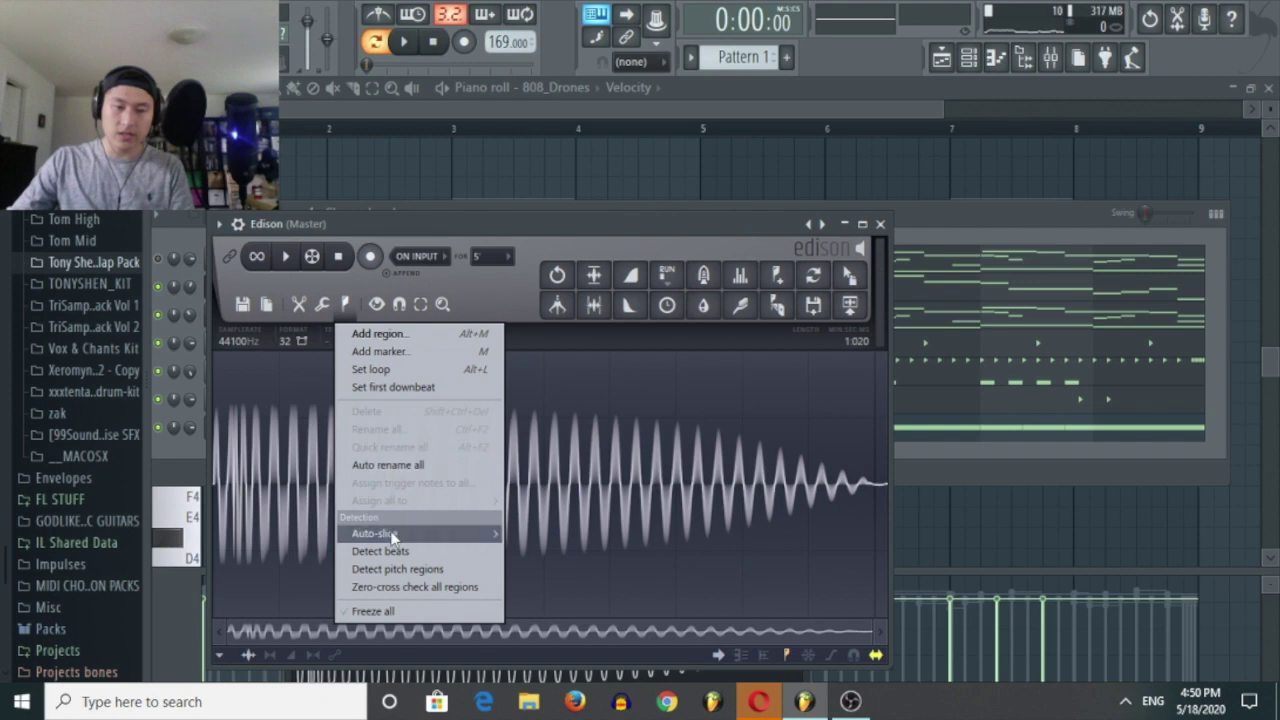
pyautogui.click(393, 568)
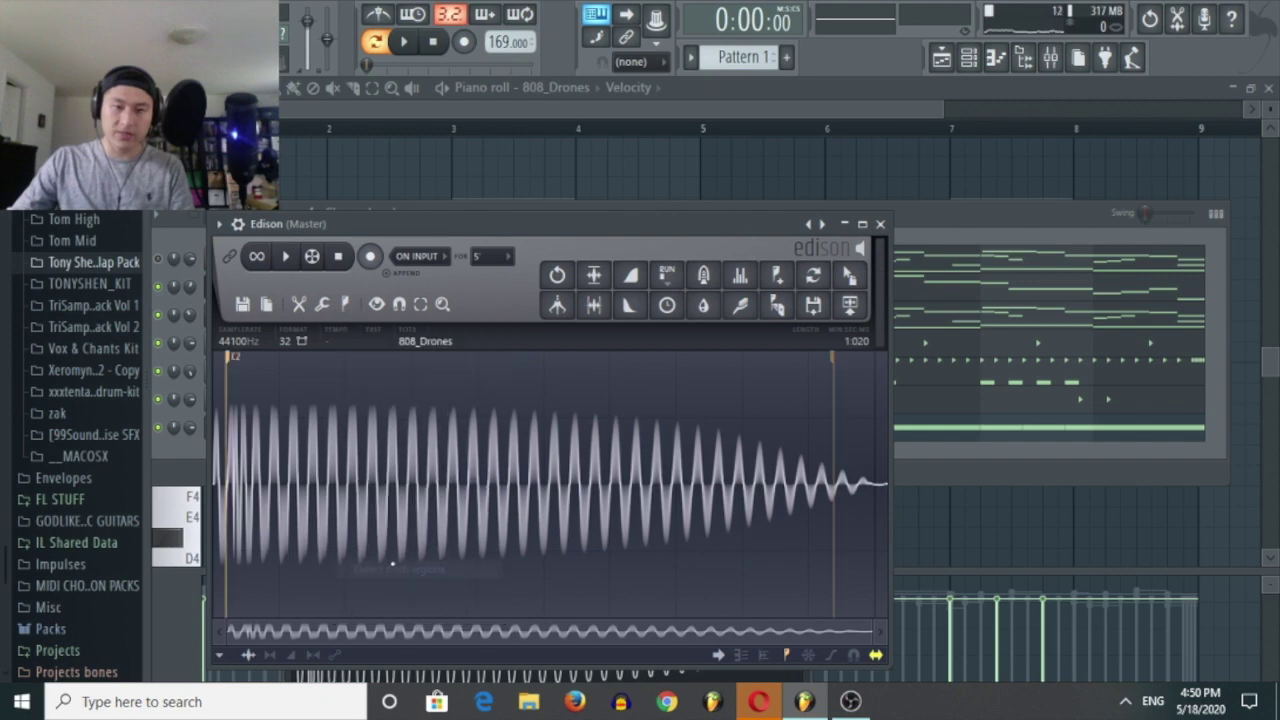
pyautogui.click(880, 224)
# Set the 808_Drones root note to C5 and briefly play its piano roll pattern.
pyautogui.click(348, 332)
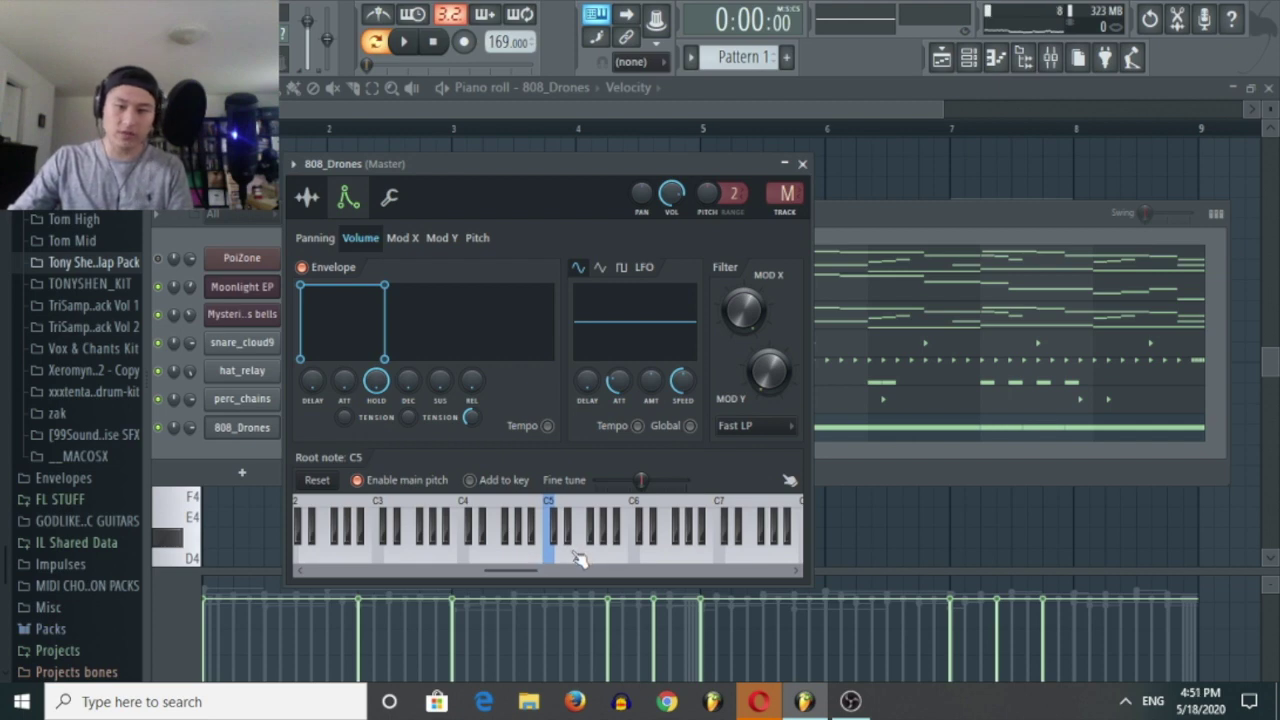
pyautogui.rightClick(550, 566)
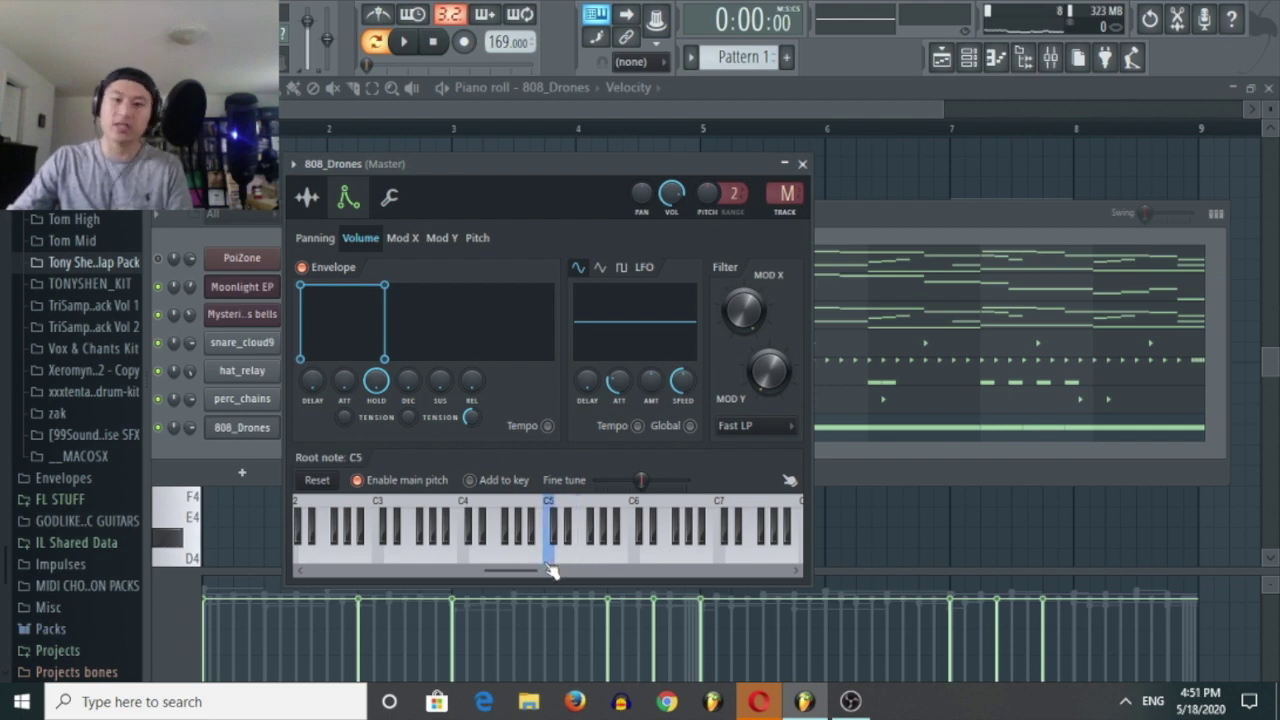
pyautogui.click(802, 164)
pyautogui.click(378, 431)
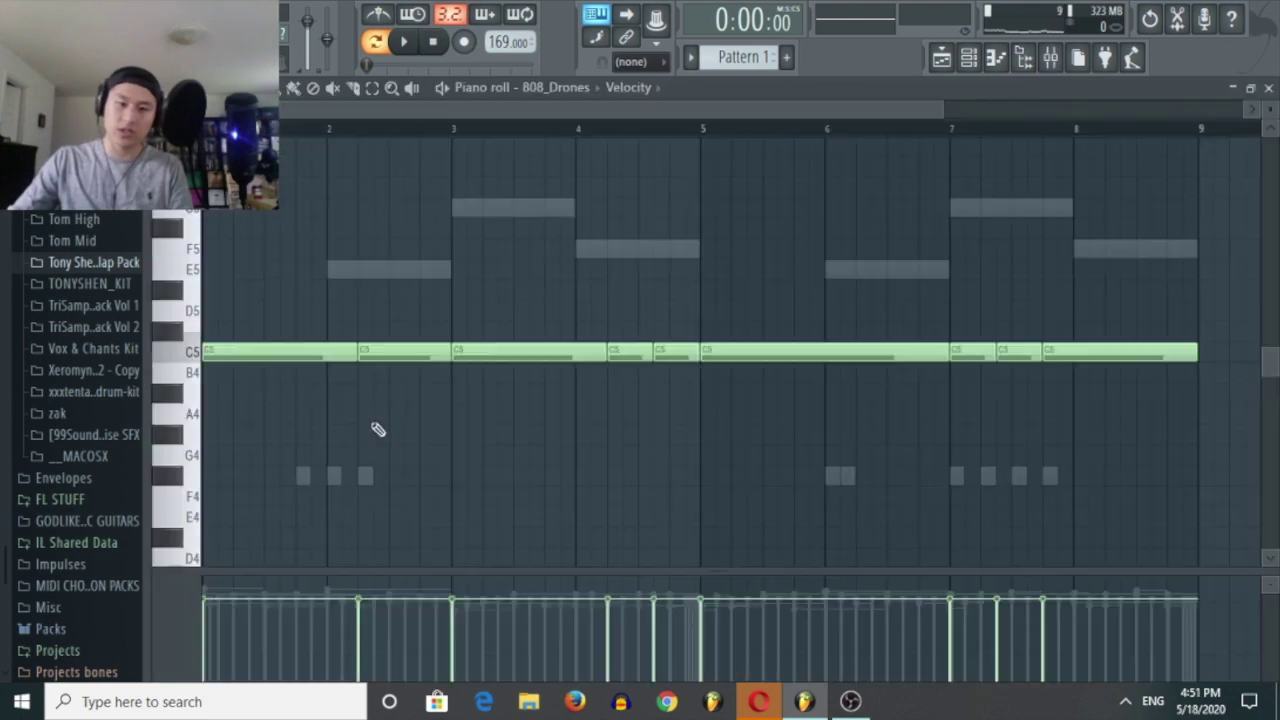
pyautogui.press('space')
pyautogui.press('space')
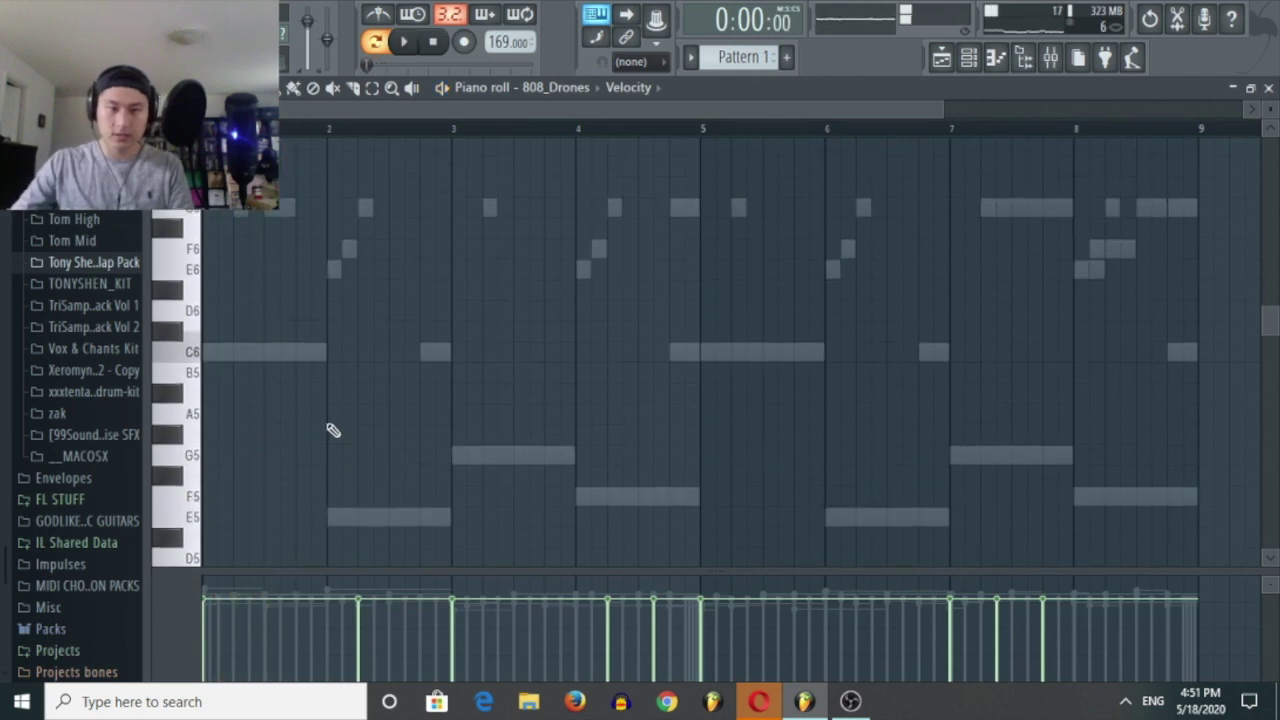
# Move the 808_Drones note in bar 2 to E5 and raise all the other notes an octave to C6.
pyautogui.scroll(3, 324, 436)
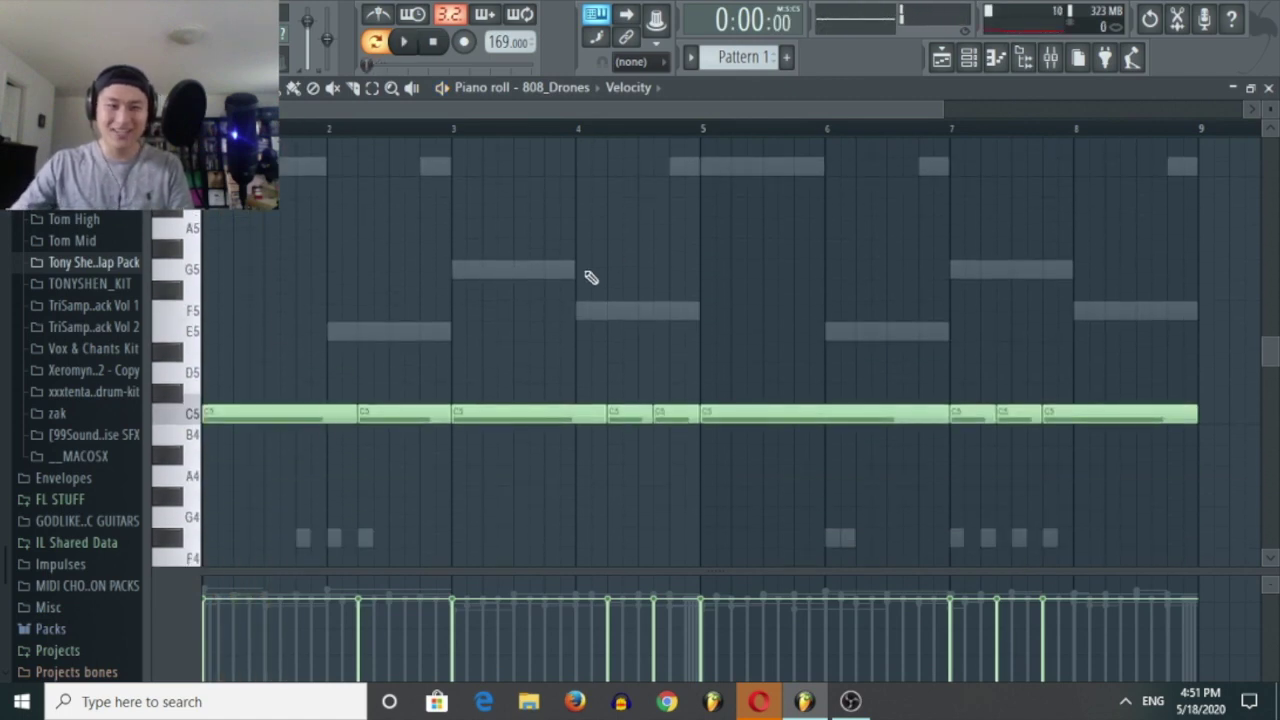
pyautogui.moveTo(422, 413)
pyautogui.mouseDown()
pyautogui.moveTo(420, 311)
pyautogui.moveTo(410, 334)
pyautogui.mouseUp()
pyautogui.hotkey('ctrl', 'Up')
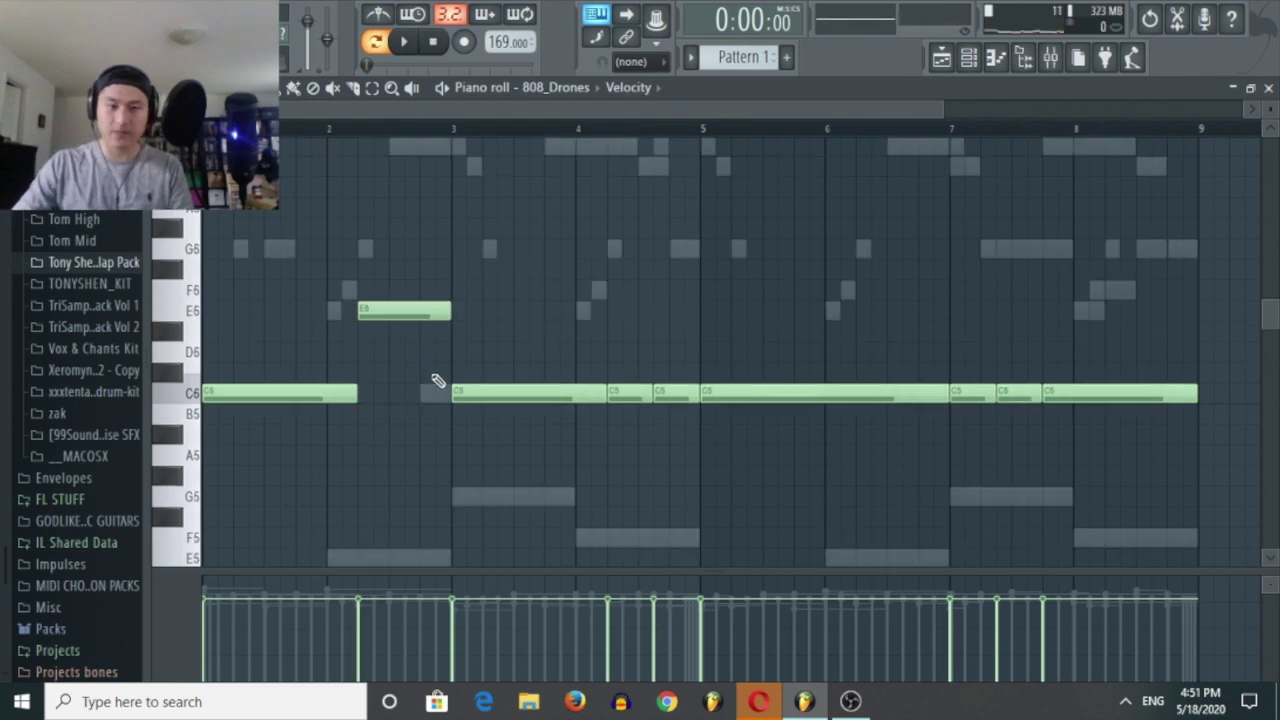
pyautogui.click(423, 308)
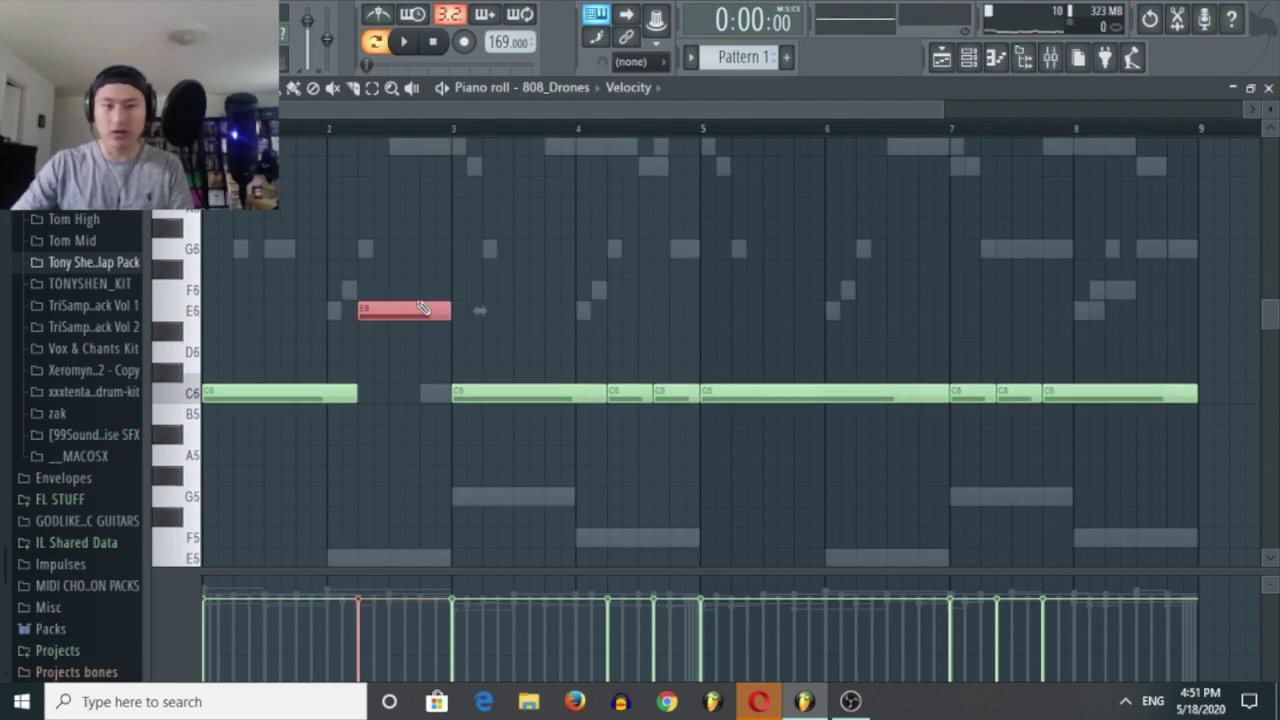
pyautogui.hotkey('ctrl', 'Down')
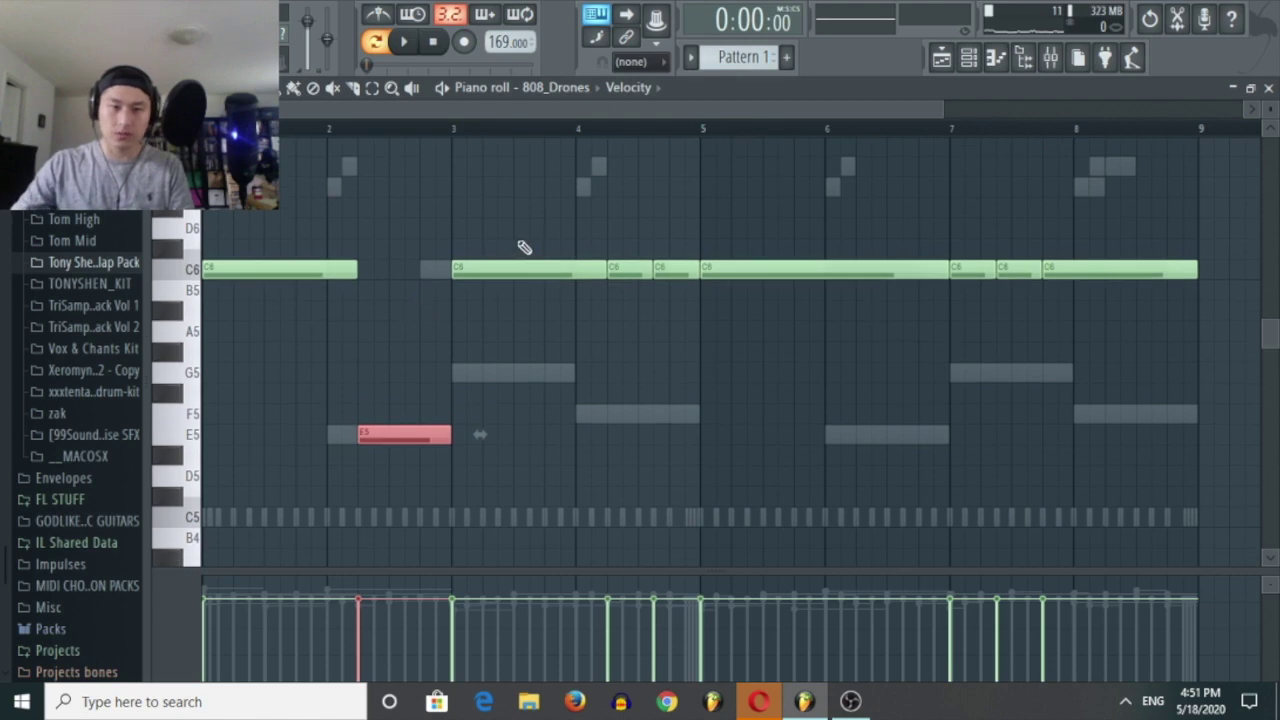
# Lower the 808_Drones note starting at bar 3 to G5.
pyautogui.click(526, 268)
pyautogui.press('Down')
pyautogui.press('Down')
pyautogui.press('Down')
pyautogui.press('Down')
pyautogui.press('Down')
# Lower the two short 808_Drones notes in bar 4 to F5.
pyautogui.moveTo(687, 386); pyautogui.dragTo(645, 268)
pyautogui.press('Down')
pyautogui.press('Down')
pyautogui.press('Down')
pyautogui.press('Down')
pyautogui.press('Down')
pyautogui.press('Down')
pyautogui.press('Down')
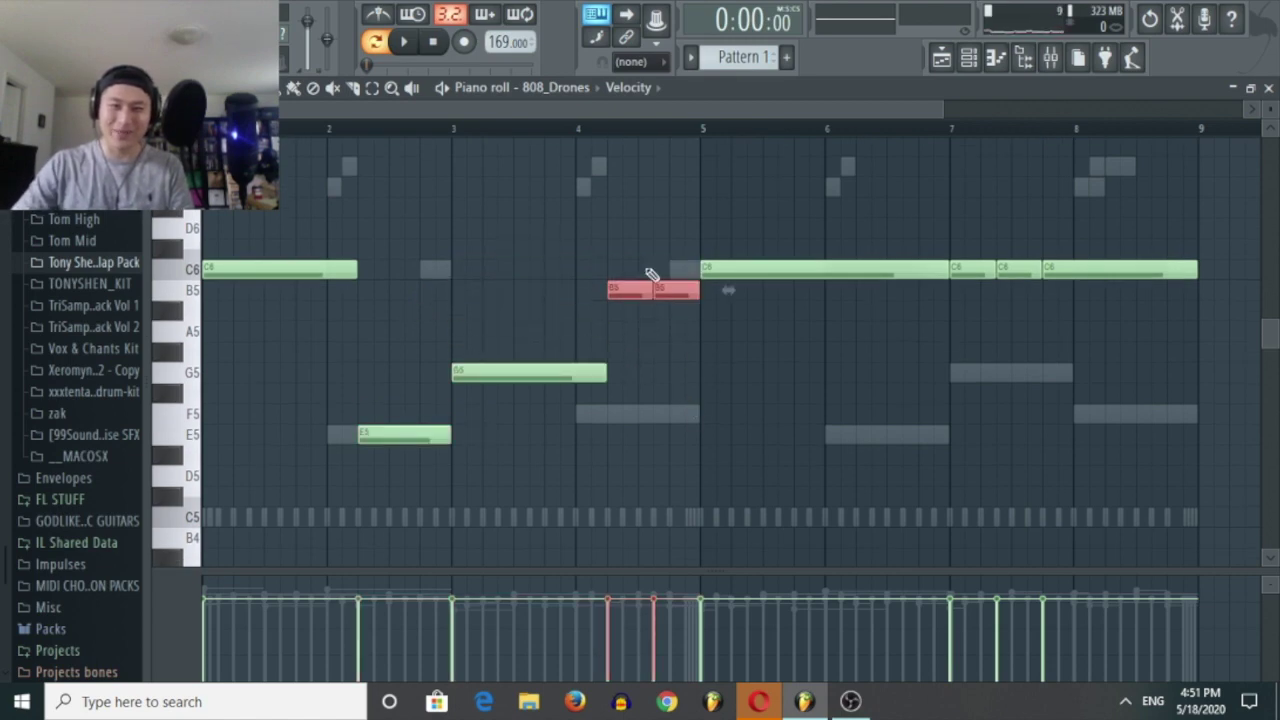
# Lower the two short 808_Drones notes in bar 7 to G5.
pyautogui.click(994, 407)
pyautogui.moveTo(1046, 340)
pyautogui.mouseDown()
pyautogui.moveTo(980, 286)
pyautogui.moveTo(994, 285)
pyautogui.mouseUp()
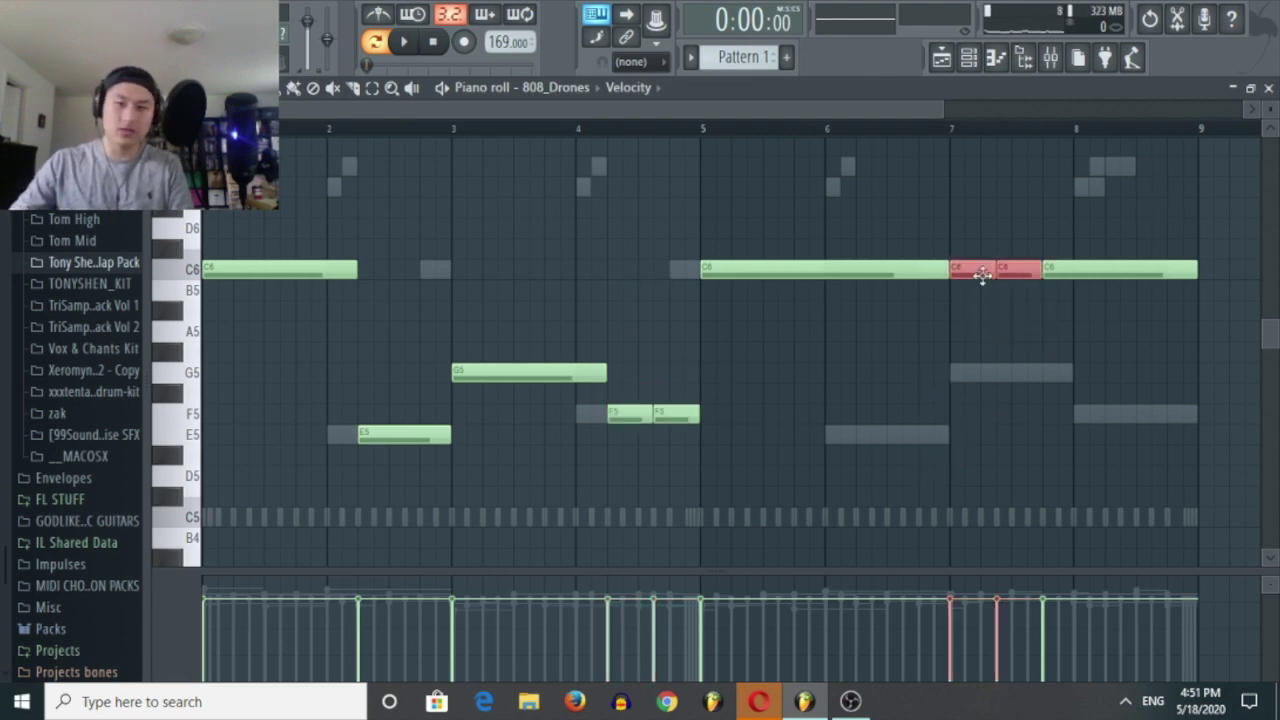
pyautogui.press('Down')
pyautogui.press('Down')
pyautogui.press('Down')
pyautogui.press('Down')
pyautogui.press('Down')
# Lower the last 808_Drones note, which runs through bar 8, to F5.
pyautogui.moveTo(989, 284); pyautogui.dragTo(1094, 247)
pyautogui.press('Down')
pyautogui.press('Down')
pyautogui.press('Down')
pyautogui.press('Down')
pyautogui.press('Down')
pyautogui.press('Down')
pyautogui.press('Down')
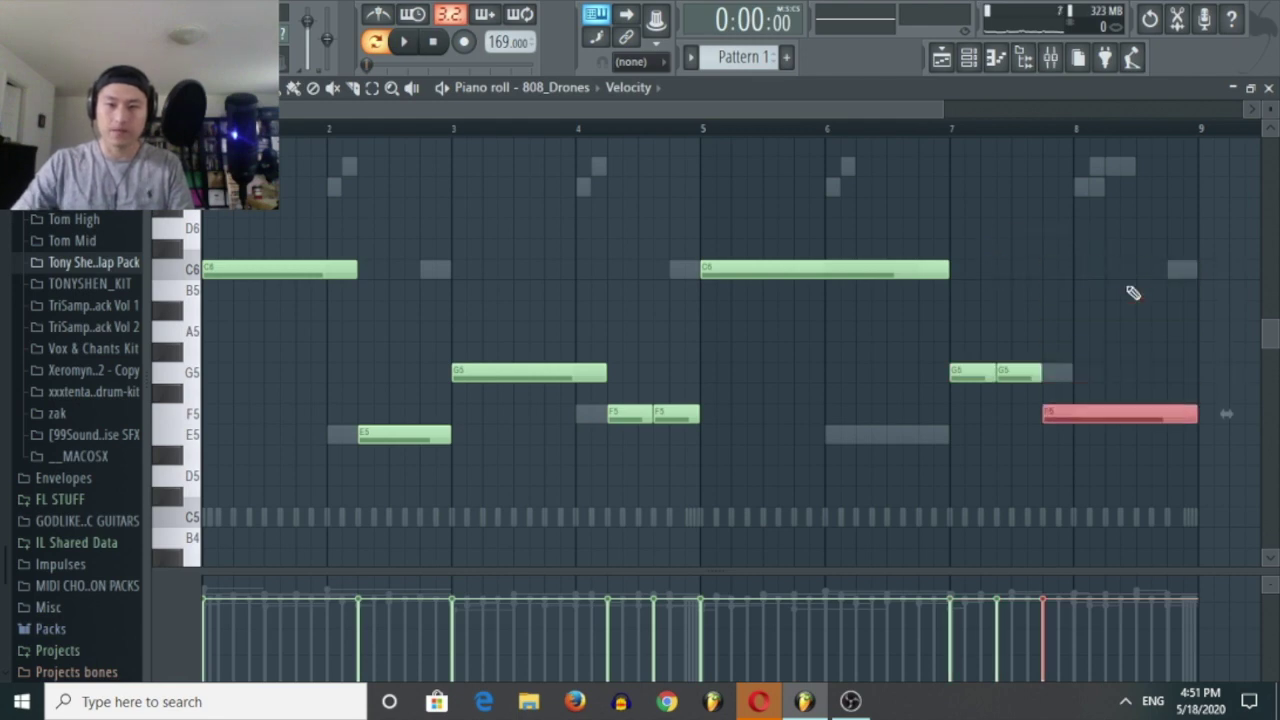
# Lower the two long C6 notes at bars 1 and 5 by an octave to C5 and play the 808 line.
pyautogui.keyDown('ctrl'); pyautogui.click(1110, 294); pyautogui.keyUp('ctrl')
pyautogui.scroll(-1, 1102, 300)
pyautogui.moveTo(1070, 291); pyautogui.dragTo(212, 222)
pyautogui.hotkey('ctrl', 'Down')
pyautogui.press('space')
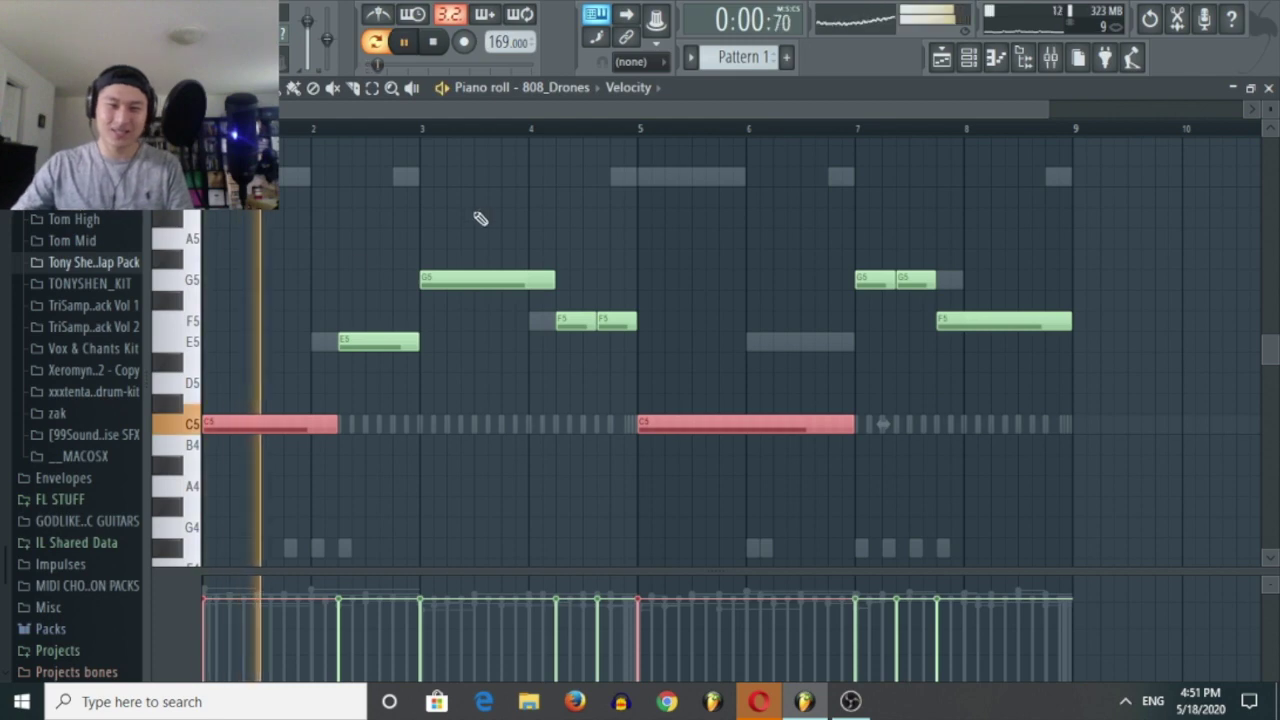
pyautogui.keyDown('ctrl'); pyautogui.click(518, 178); pyautogui.keyUp('ctrl')
pyautogui.scroll(-1, 536, 177)
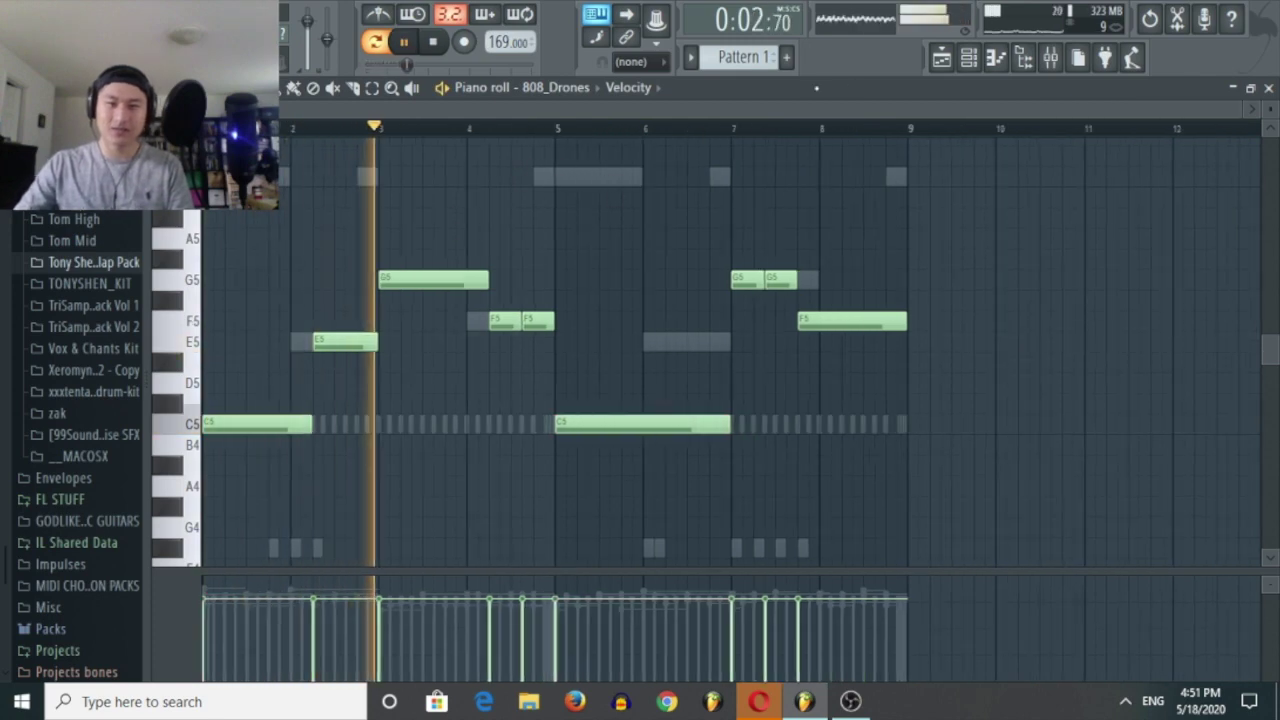
# Bring up the Channel rack clear of the browser and expand the Tony Shen Slap Pack folder.
pyautogui.press('F6')
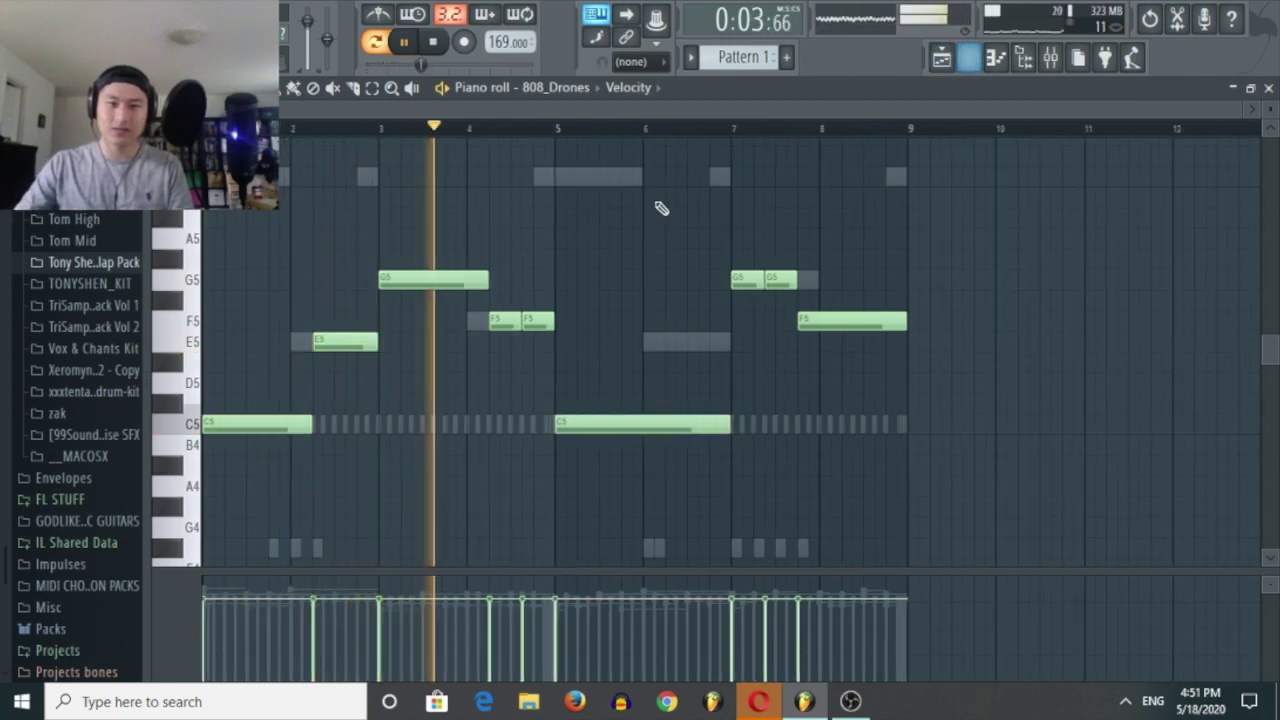
pyautogui.click(970, 60)
pyautogui.moveTo(509, 200); pyautogui.dragTo(668, 200)
pyautogui.scroll(3, 110, 345)
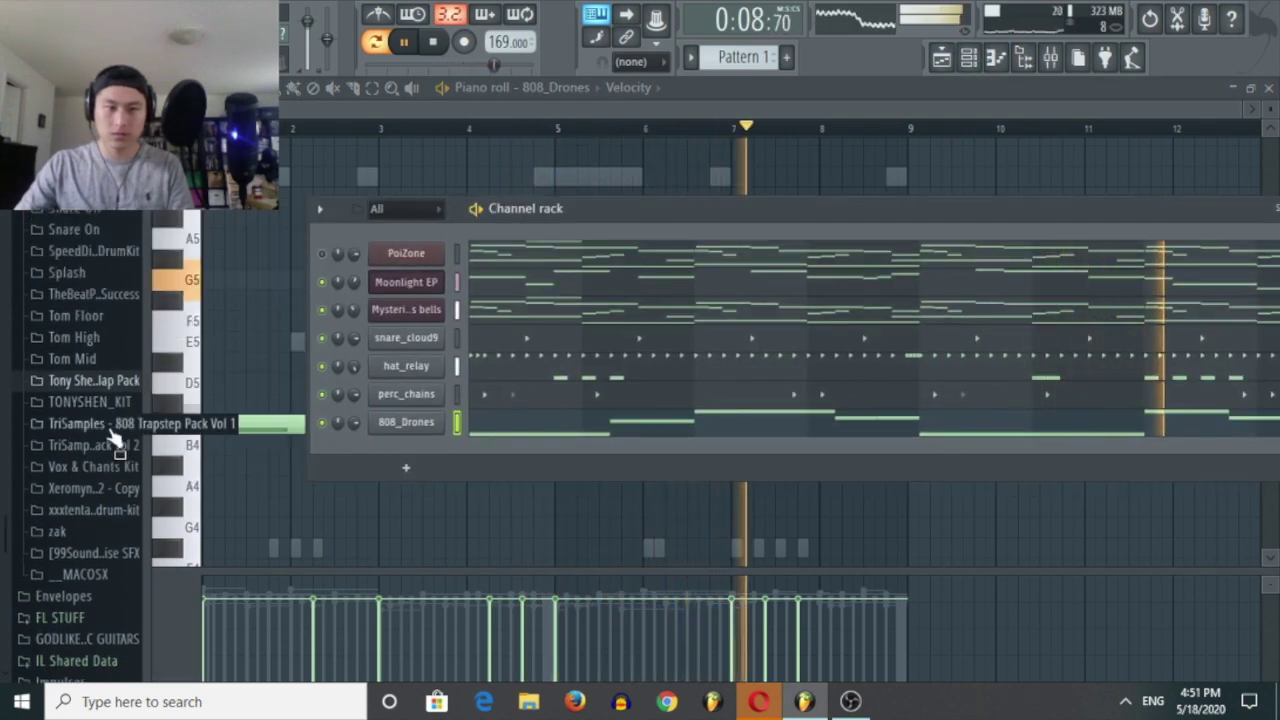
pyautogui.scroll(3, 105, 440)
pyautogui.scroll(3, 100, 450)
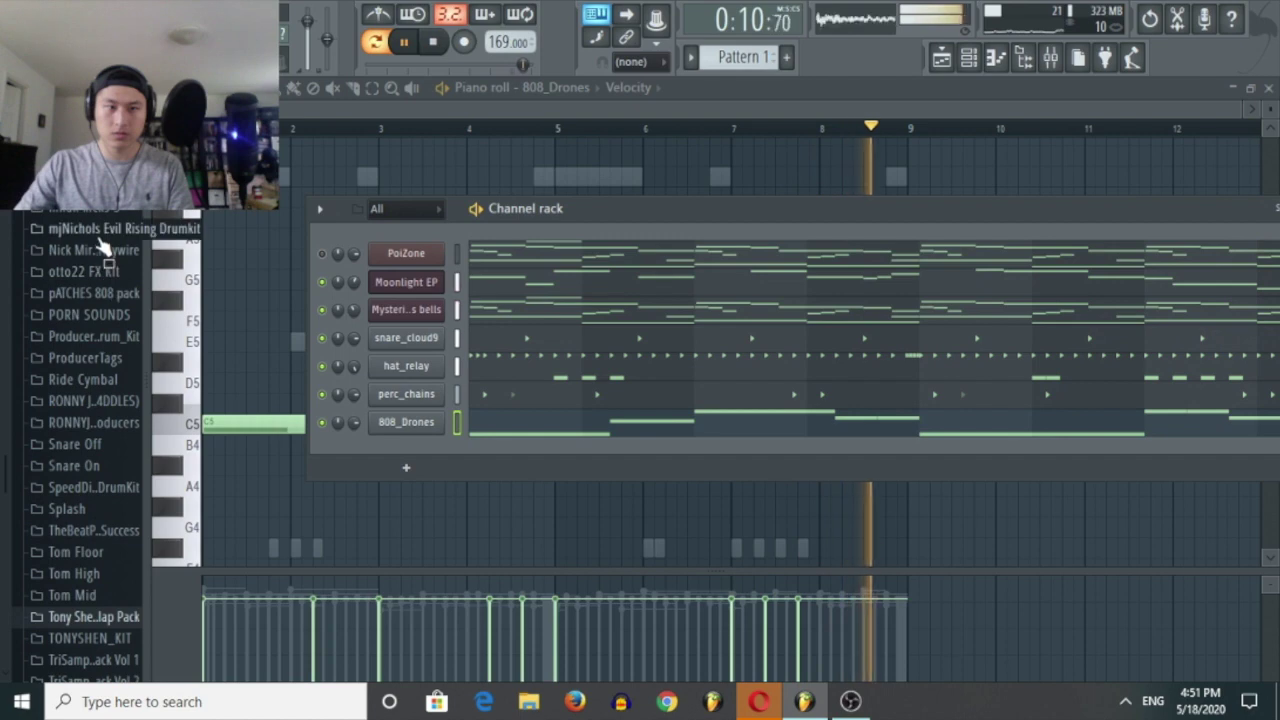
pyautogui.scroll(-3, 105, 560)
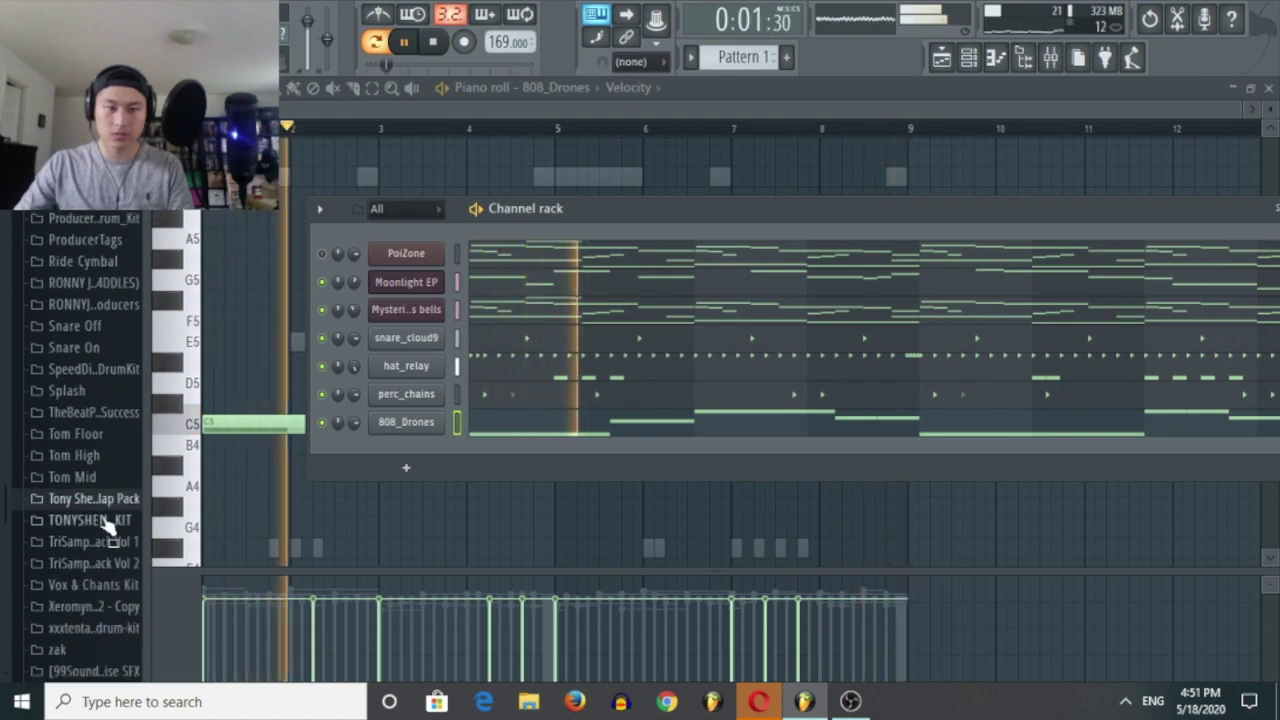
pyautogui.click(108, 520)
pyautogui.scroll(-3, 122, 300)
pyautogui.press('space')
pyautogui.scroll(-3, 100, 420)
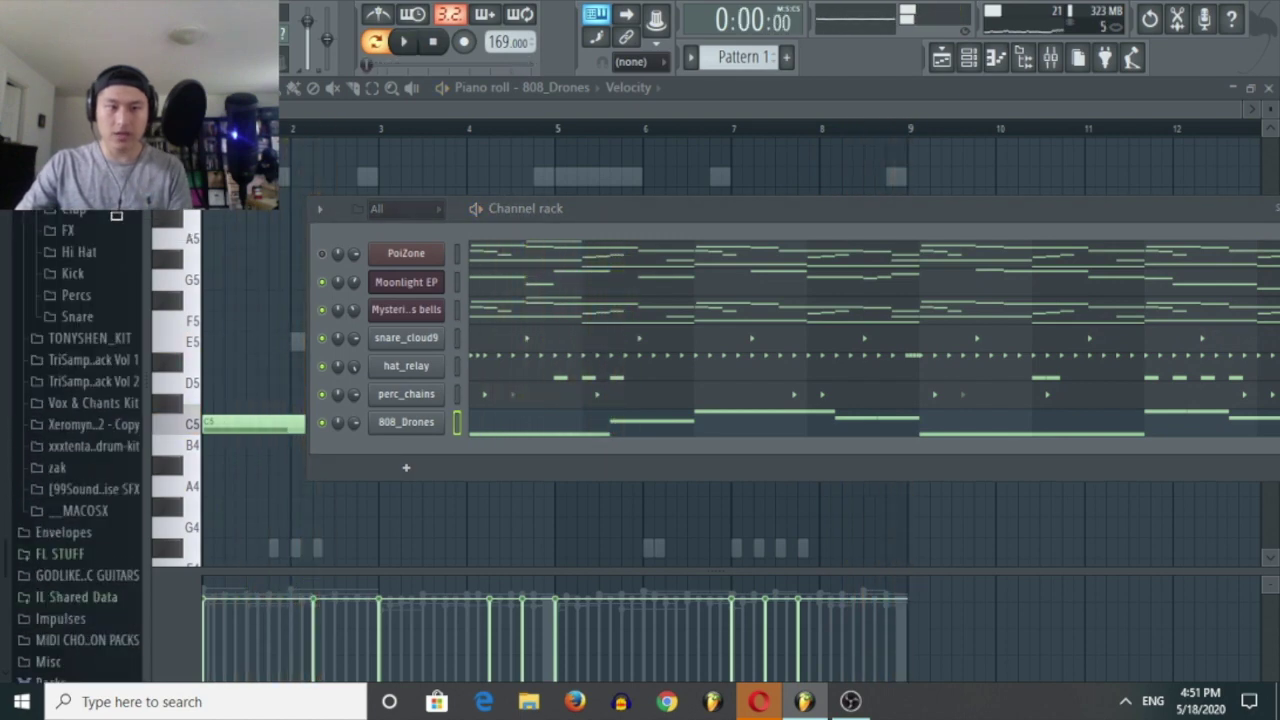
# Add the OpenHat sample ending in "rcocet" from the pack's Hi Hat Open folder as a new channel and play the beat.
pyautogui.scroll(3, 100, 420)
pyautogui.click(79, 488)
pyautogui.click(105, 512)
pyautogui.click(100, 531)
pyautogui.moveTo(122, 578); pyautogui.dragTo(412, 453)
pyautogui.press('space')
pyautogui.moveTo(766, 212); pyautogui.dragTo(637, 222)
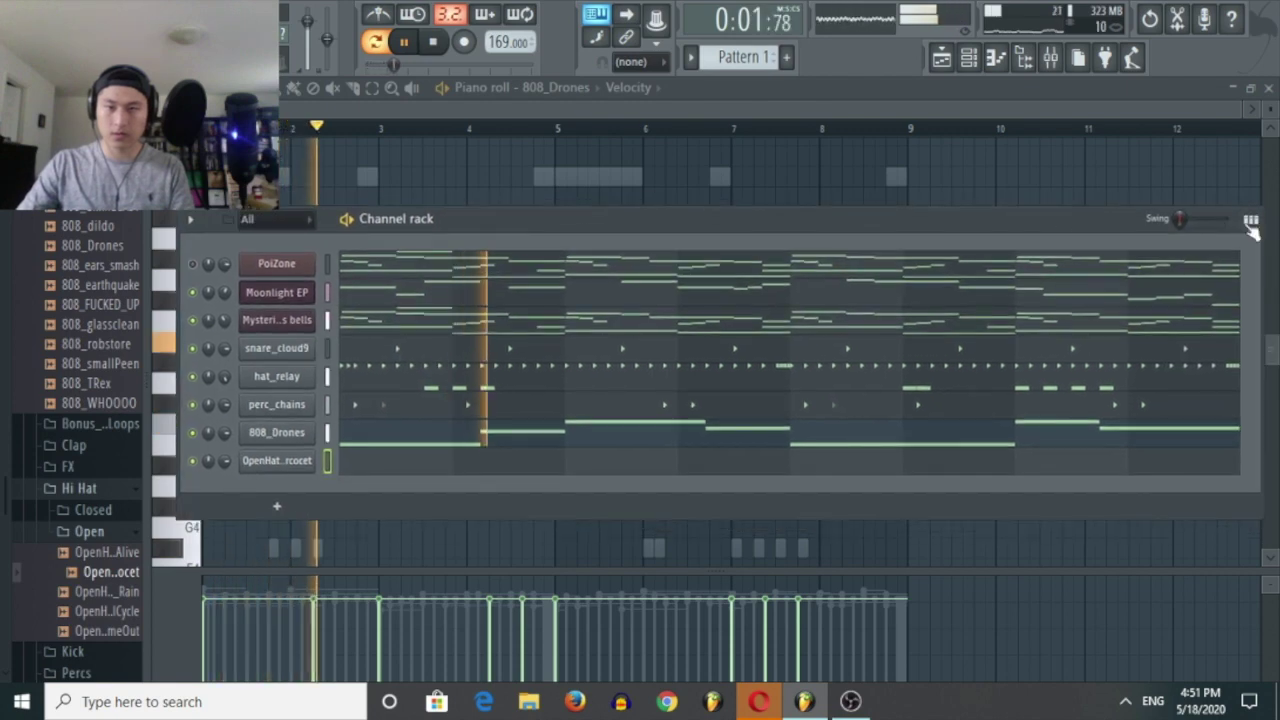
# Place OpenHat hits on the fifth step of bars 1, 3, 5 and 7 and check them in the Channel rack.
pyautogui.click(1250, 220)
pyautogui.press('space')
pyautogui.press('space')
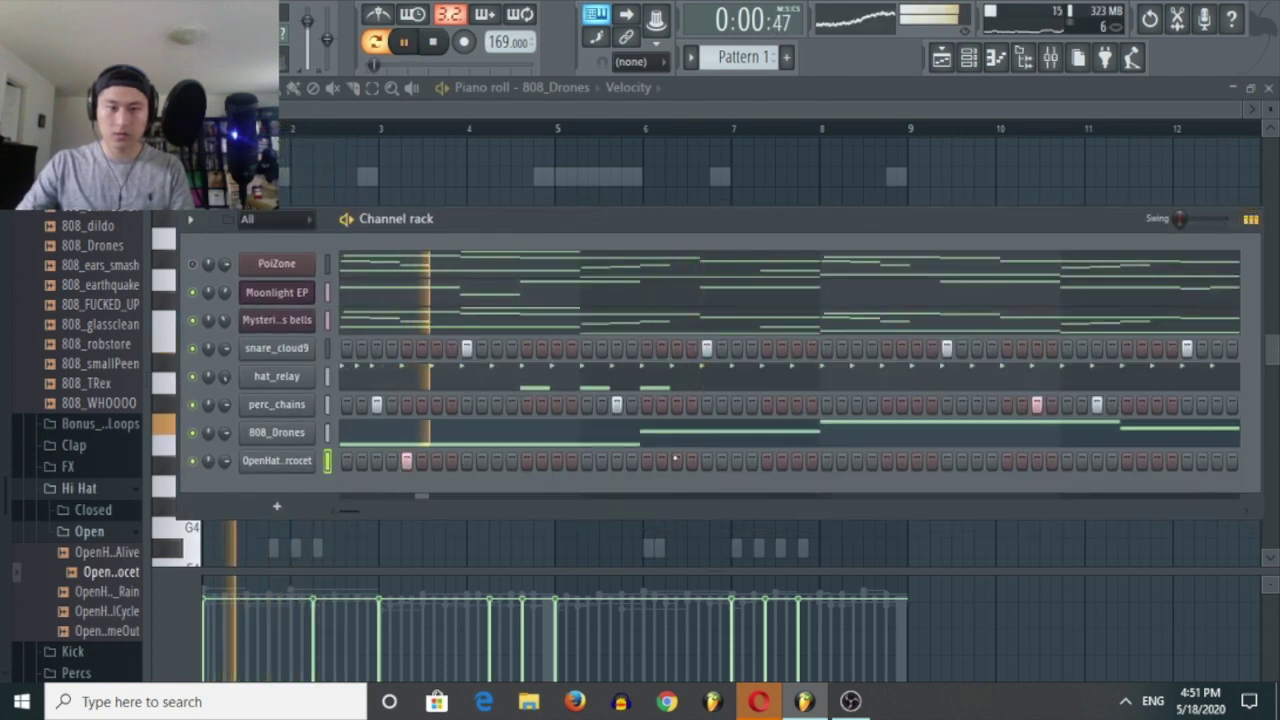
pyautogui.click(1250, 219)
pyautogui.moveTo(781, 456); pyautogui.dragTo(145, 336)
pyautogui.moveTo(235, 352); pyautogui.dragTo(732, 394)
pyautogui.keyDown('ctrl'); pyautogui.click(753, 412); pyautogui.keyUp('ctrl')
pyautogui.scroll(-1, 753, 412)
pyautogui.click(979, 64)
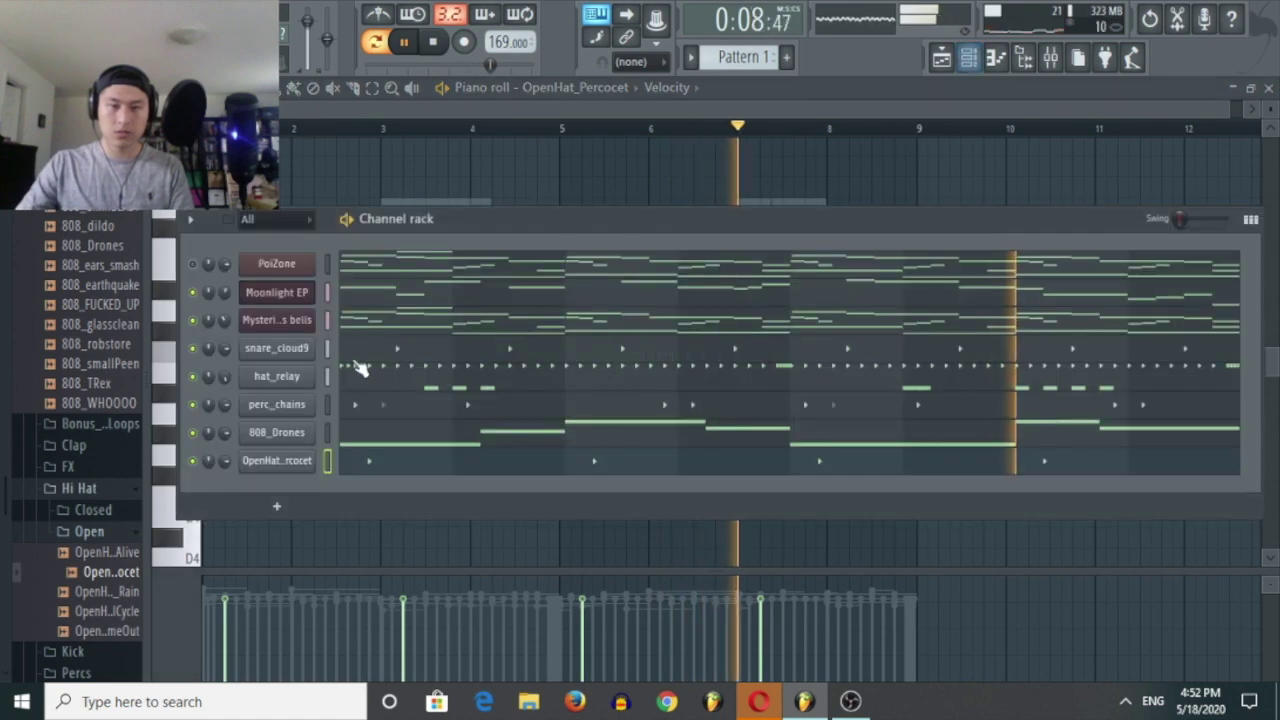
# Collapse the pack's Hi Hat folder, expand its Kick folder and stop playback.
pyautogui.scroll(4, 100, 370)
pyautogui.click(109, 404)
pyautogui.scroll(-4, 110, 410)
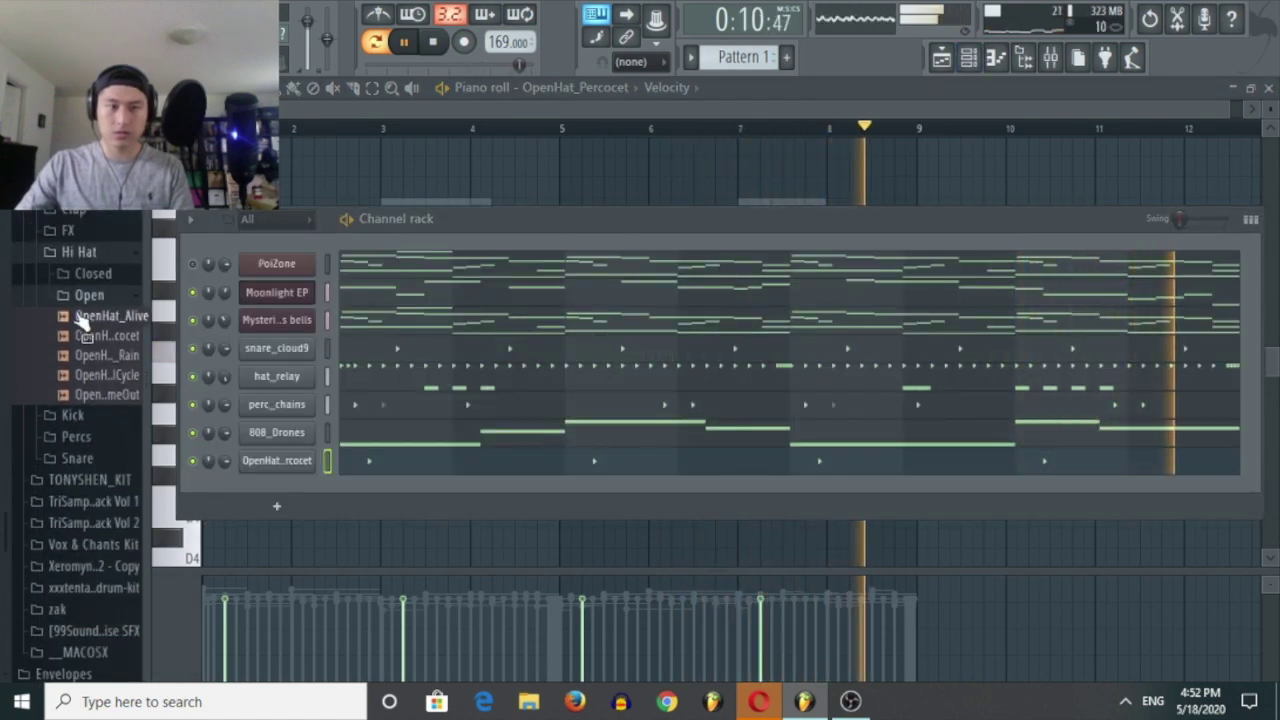
pyautogui.click(106, 252)
pyautogui.click(108, 273)
pyautogui.press('space')
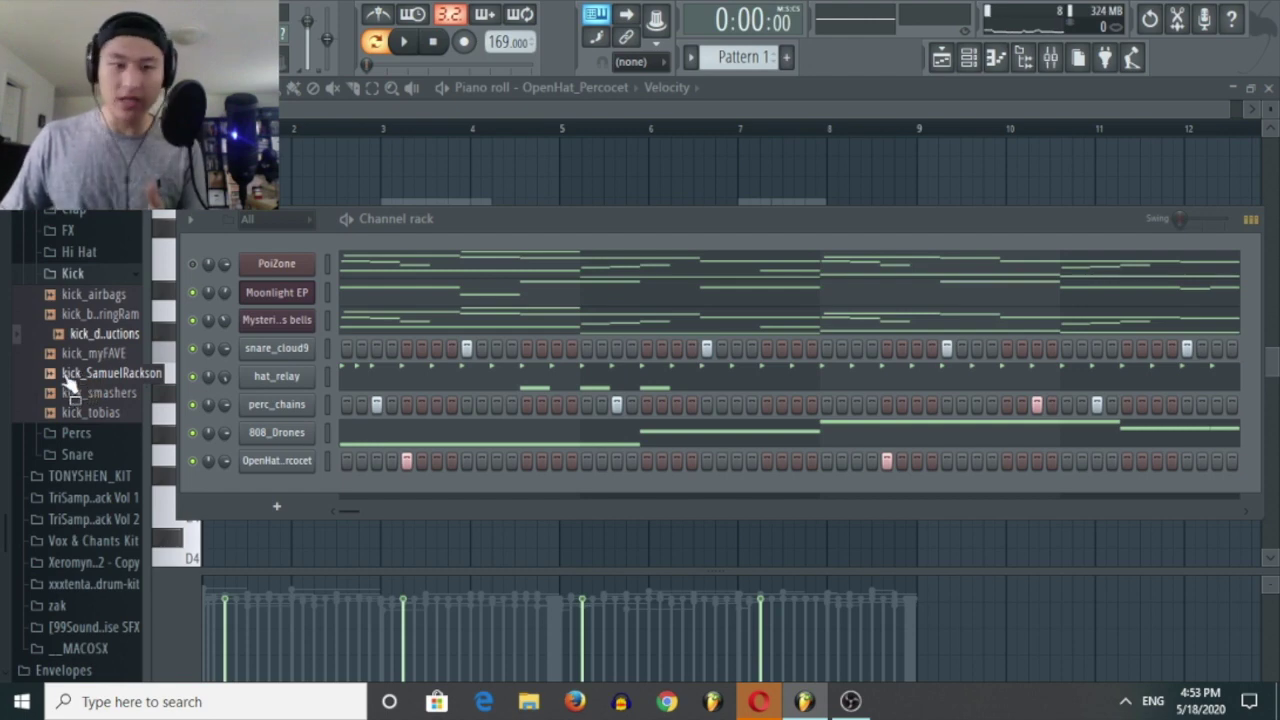
# Audition kick_SamuelRackson and kick_smashers, add kick_smashers as a new channel and look over its sample settings.
pyautogui.click(68, 376)
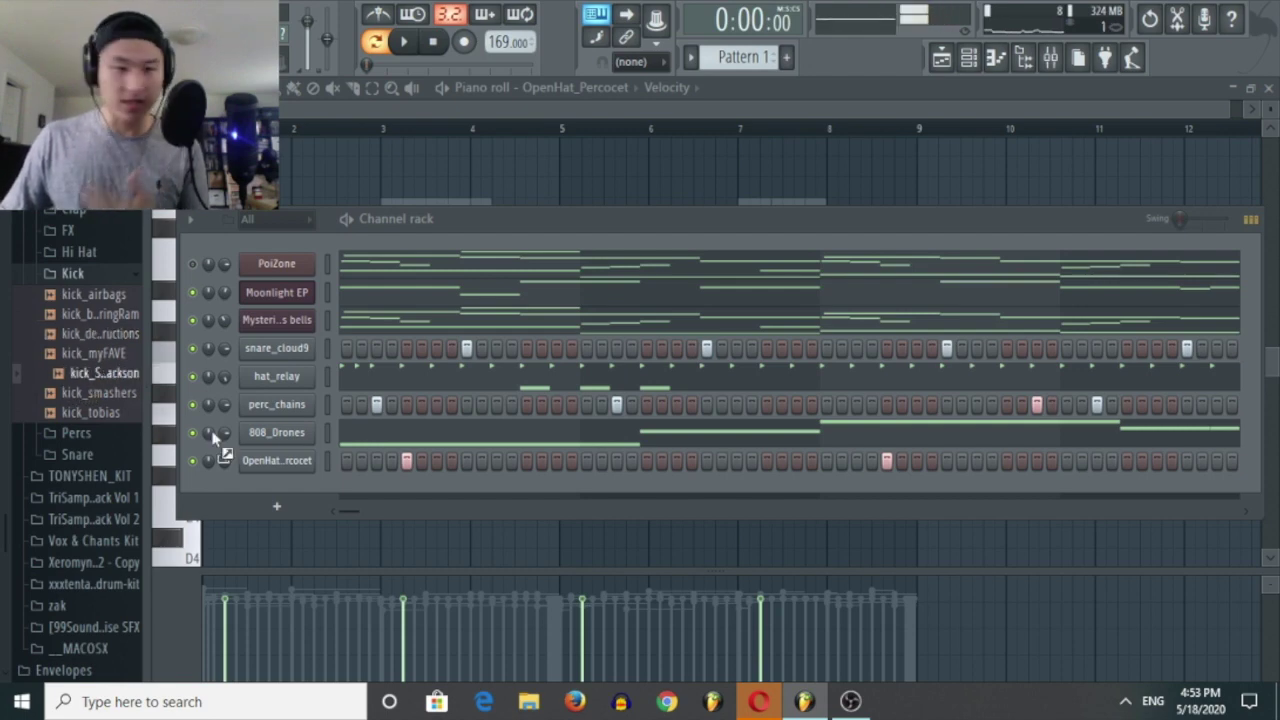
pyautogui.click(116, 395)
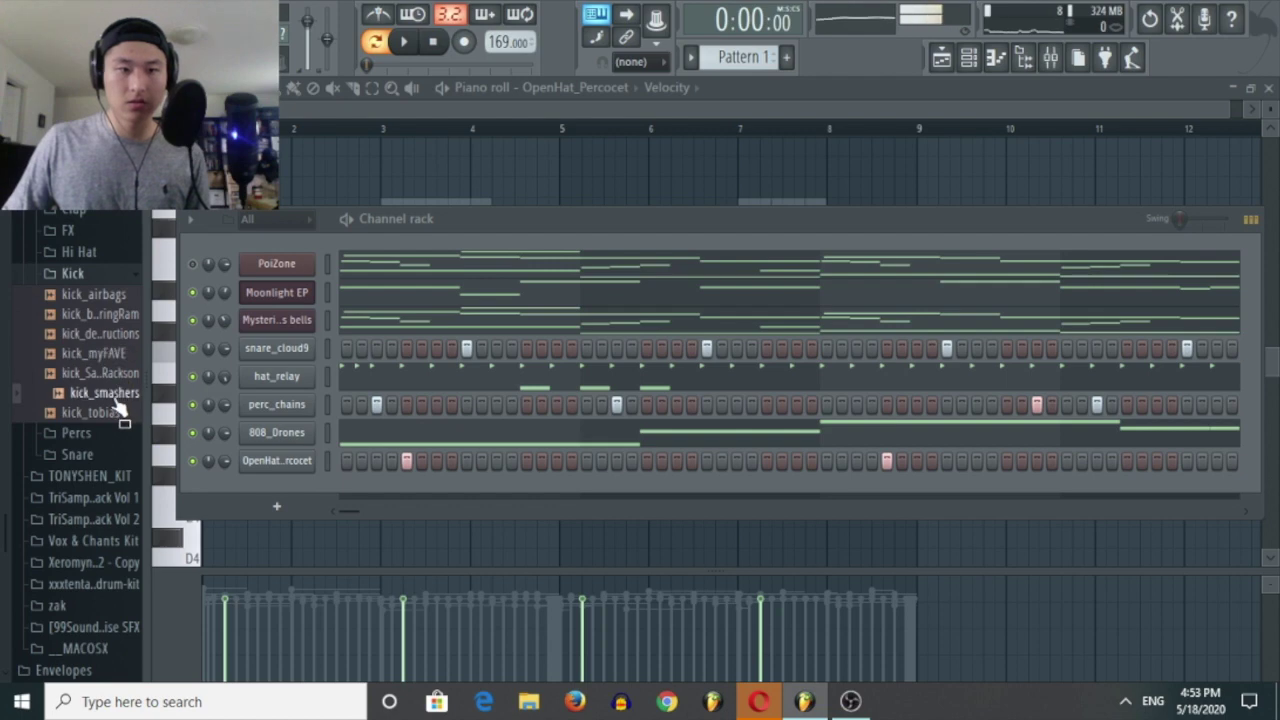
pyautogui.moveTo(137, 425); pyautogui.dragTo(276, 486)
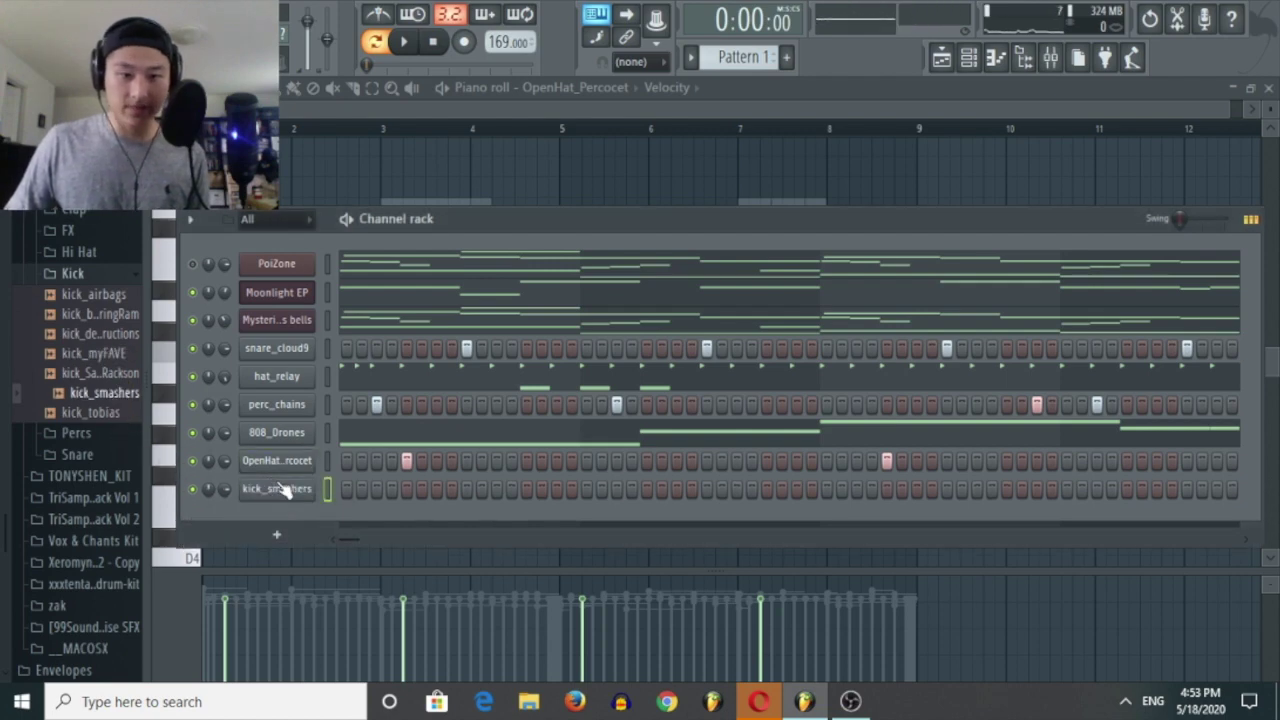
pyautogui.click(285, 490)
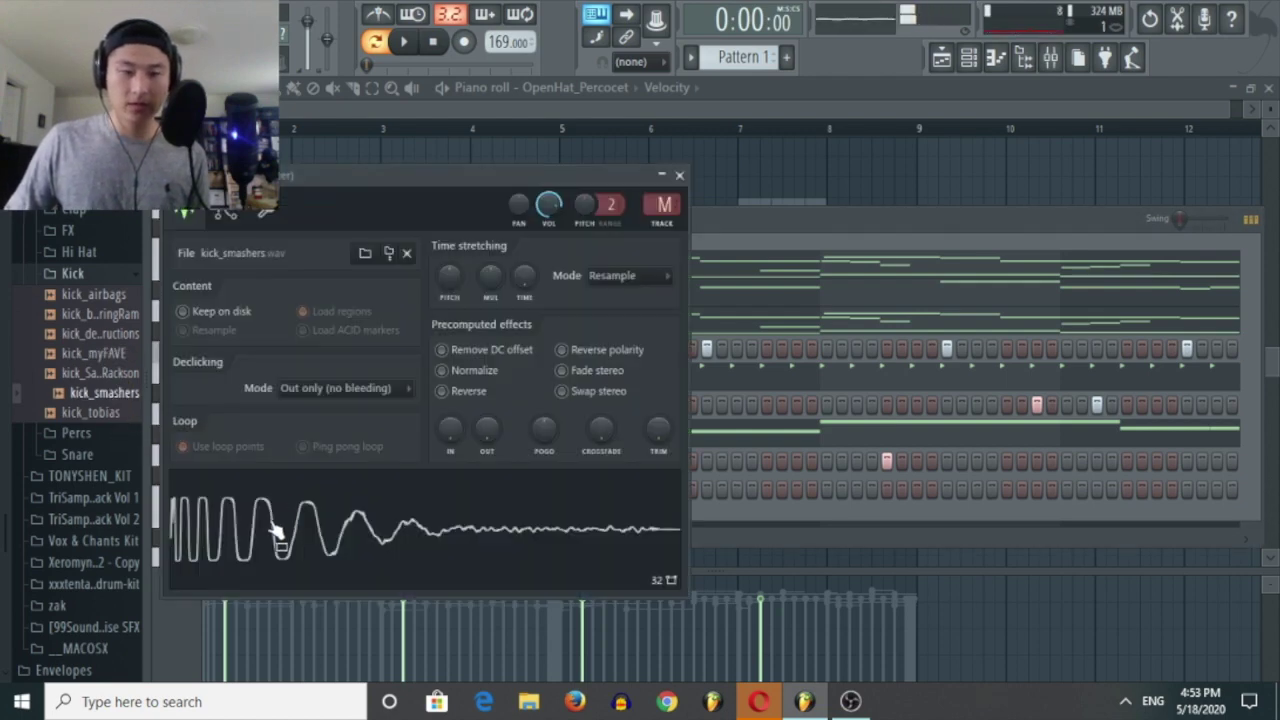
pyautogui.click(679, 176)
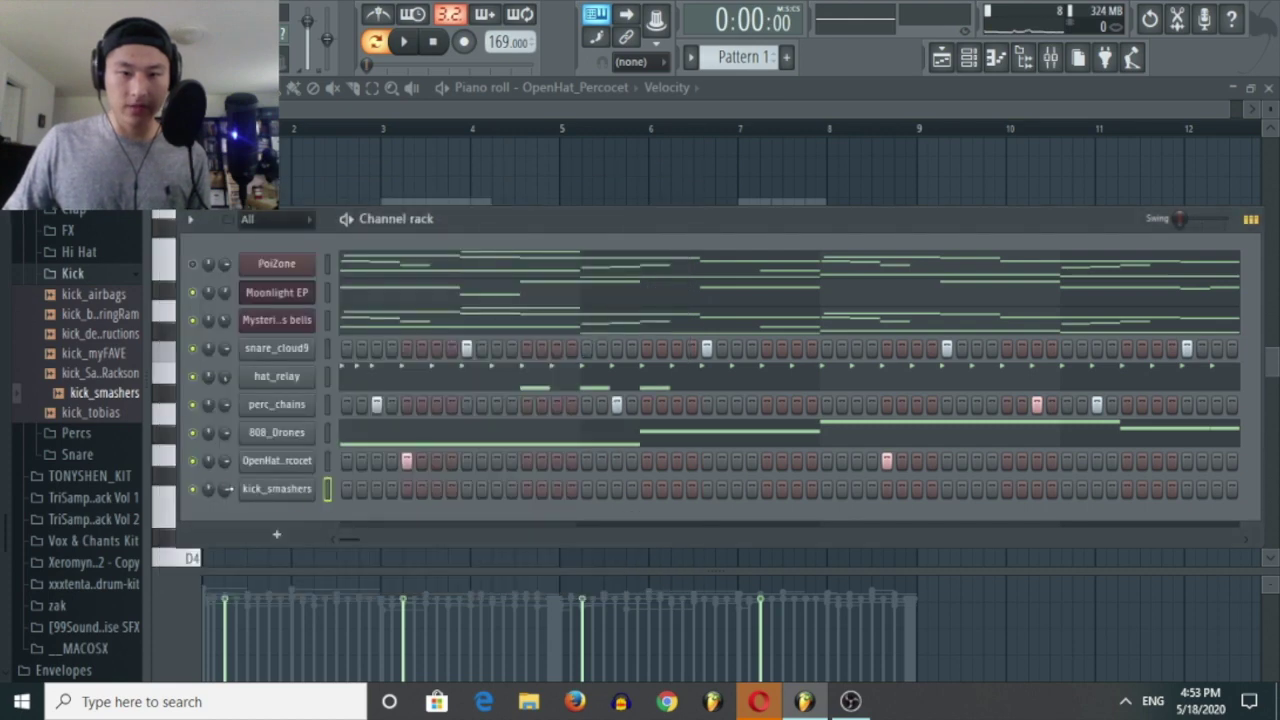
# Place kick_smashers hits on steps 1, 21, 33 and 53 while the pattern plays.
pyautogui.click(346, 489)
pyautogui.press('space')
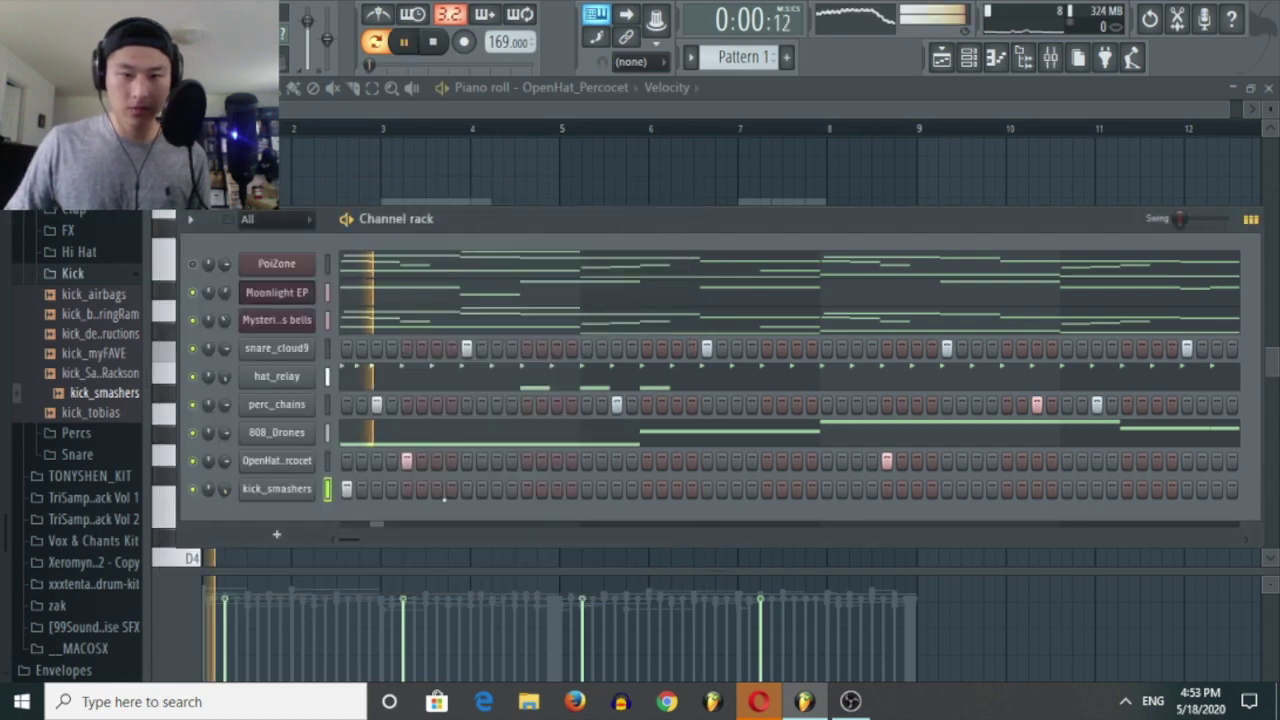
pyautogui.click(646, 489)
pyautogui.click(826, 489)
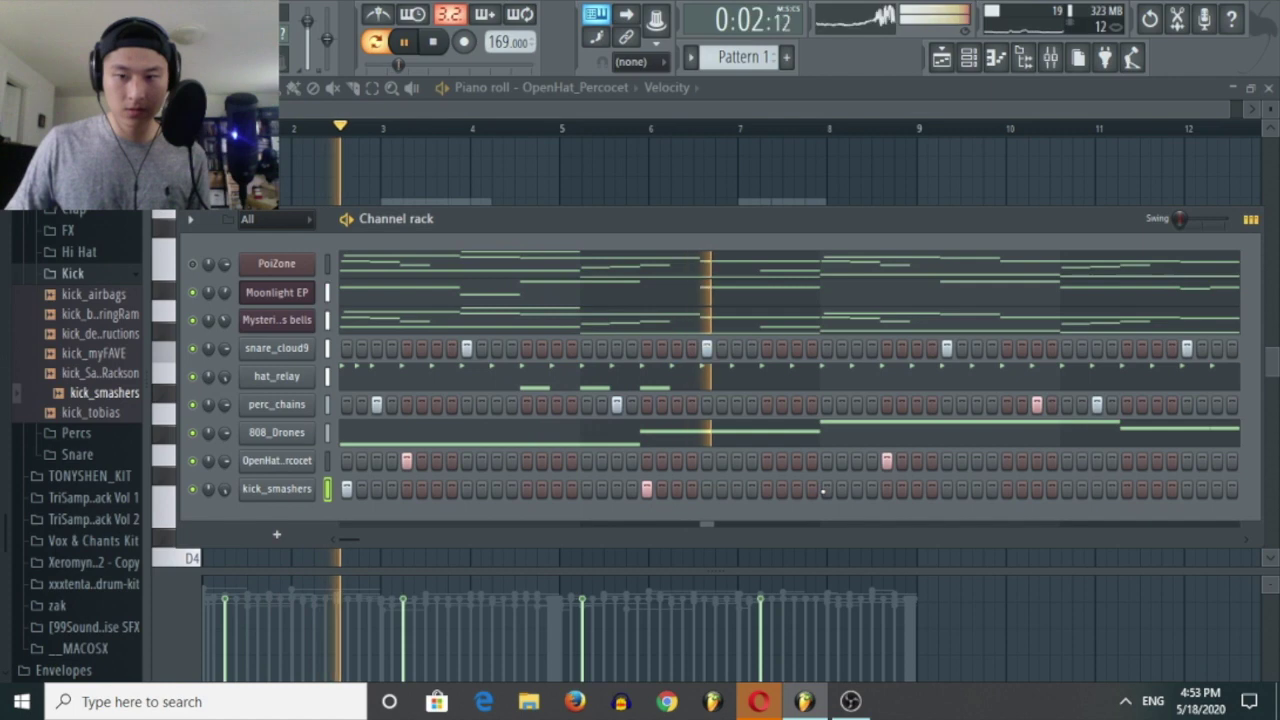
pyautogui.click(1126, 489)
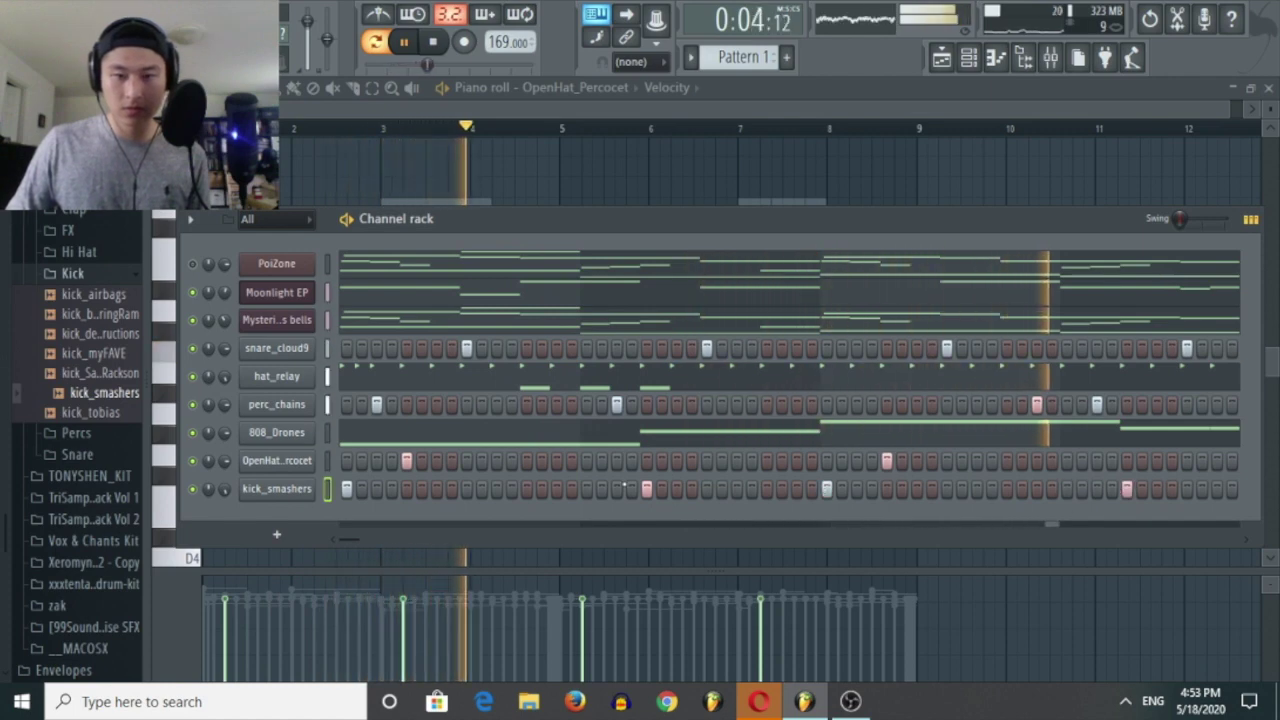
# Replace the kick_smashers sample with kick_myFAVE and restart playback.
pyautogui.press('space')
pyautogui.moveTo(101, 353); pyautogui.dragTo(286, 489)
pyautogui.press('space')
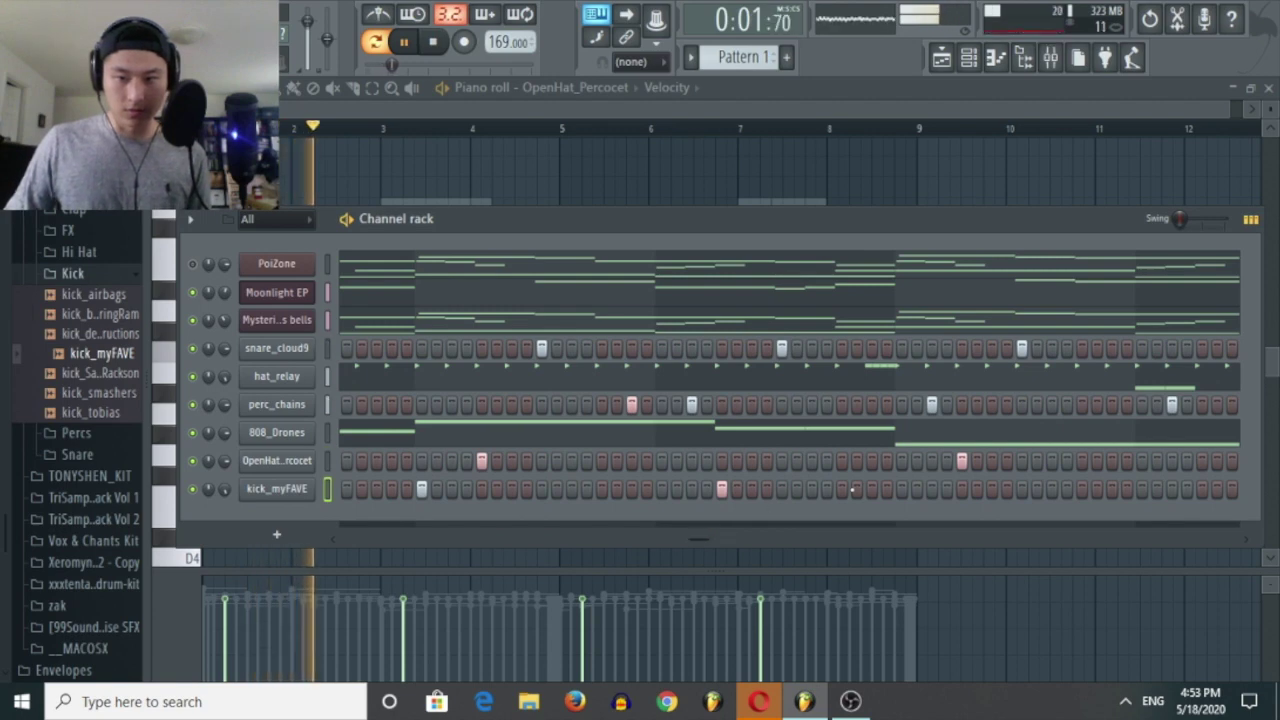
# Extend the kick_myFAVE pattern with hits on steps 59, 65, 97, 103 and 109.
pyautogui.click(811, 489)
pyautogui.click(901, 489)
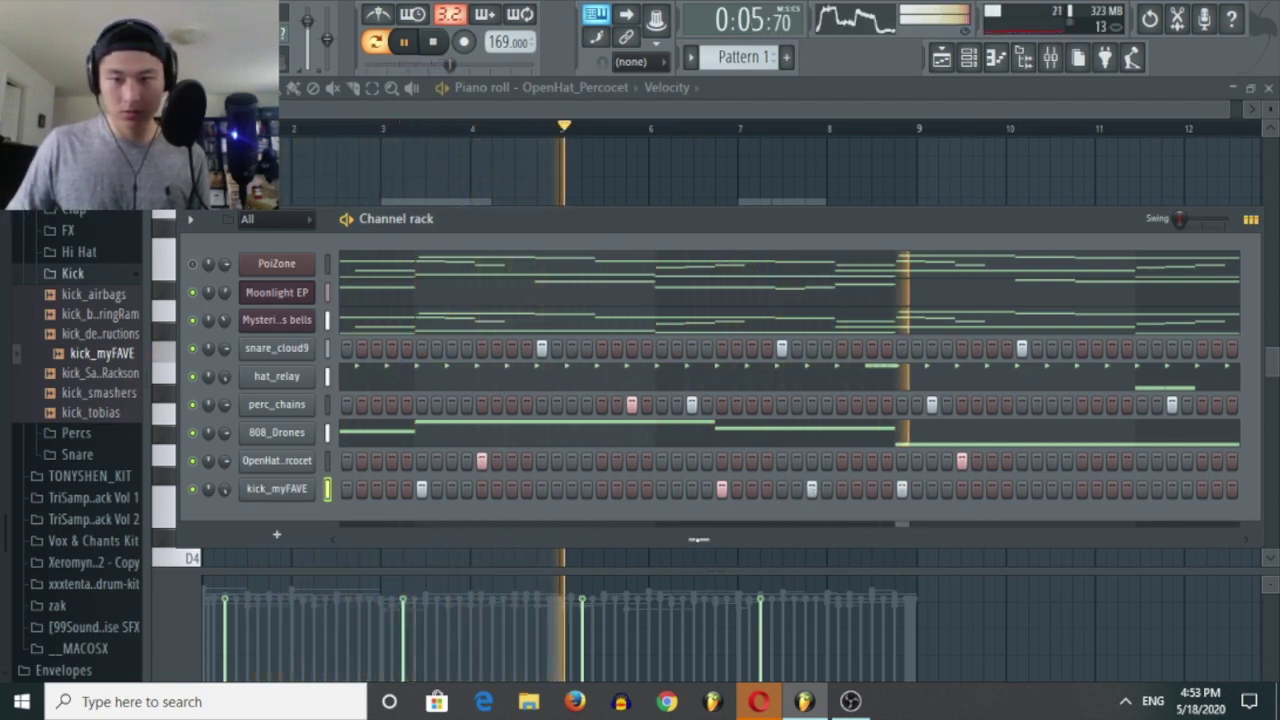
pyautogui.click(977, 489)
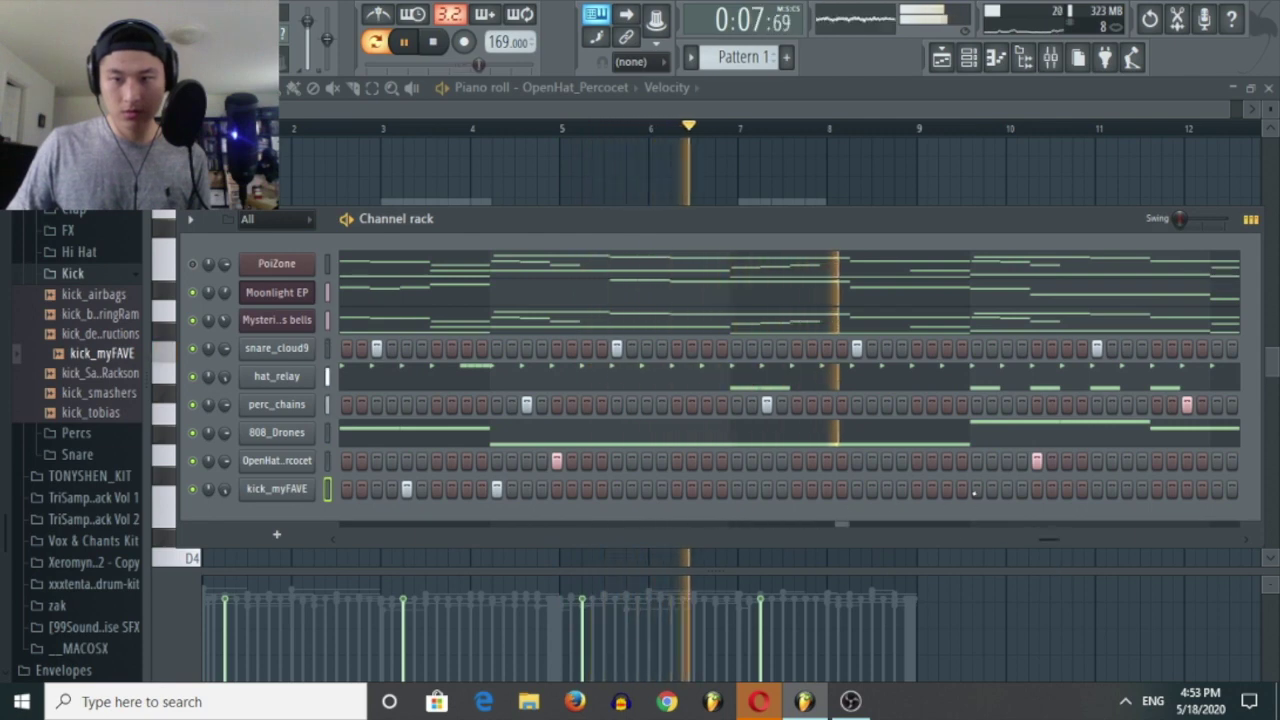
pyautogui.click(1067, 489)
pyautogui.click(1155, 489)
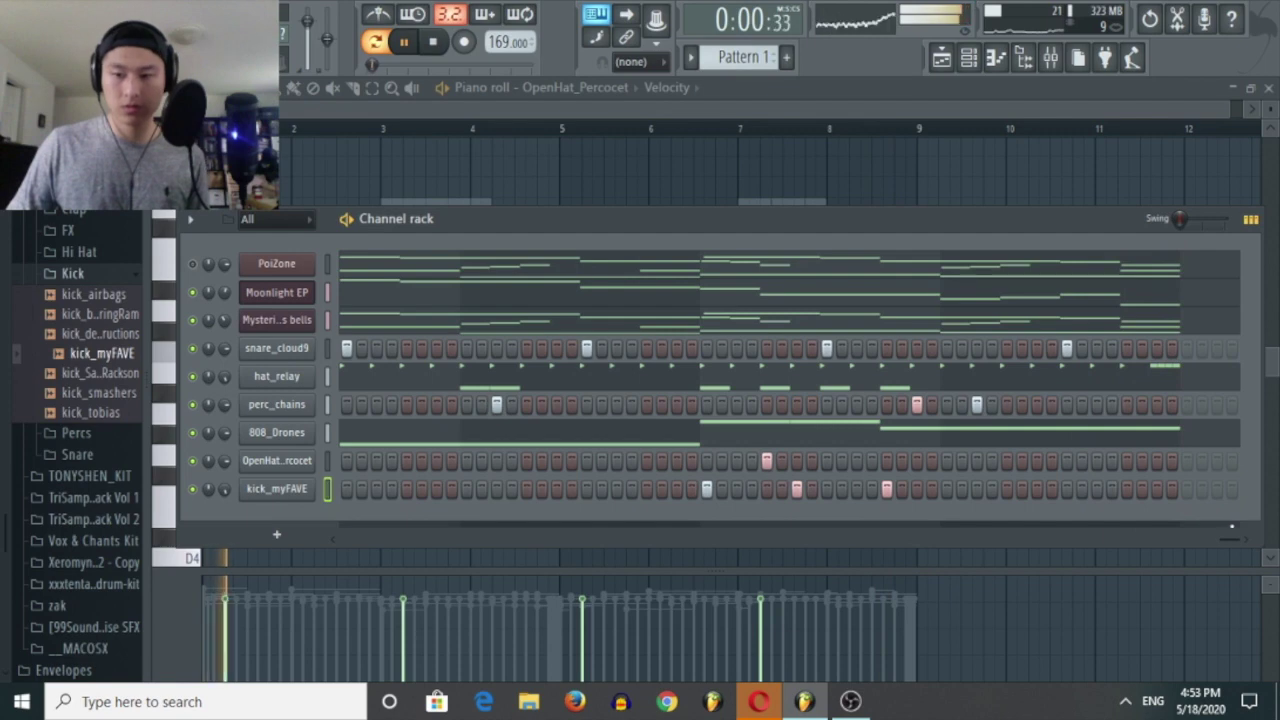
# Route the six channels from snare_cloud9 to kick_myFAVE to mixer inserts 9 to 14 and resize the mixer meters.
pyautogui.moveTo(511, 218); pyautogui.dragTo(595, 213)
pyautogui.press('space')
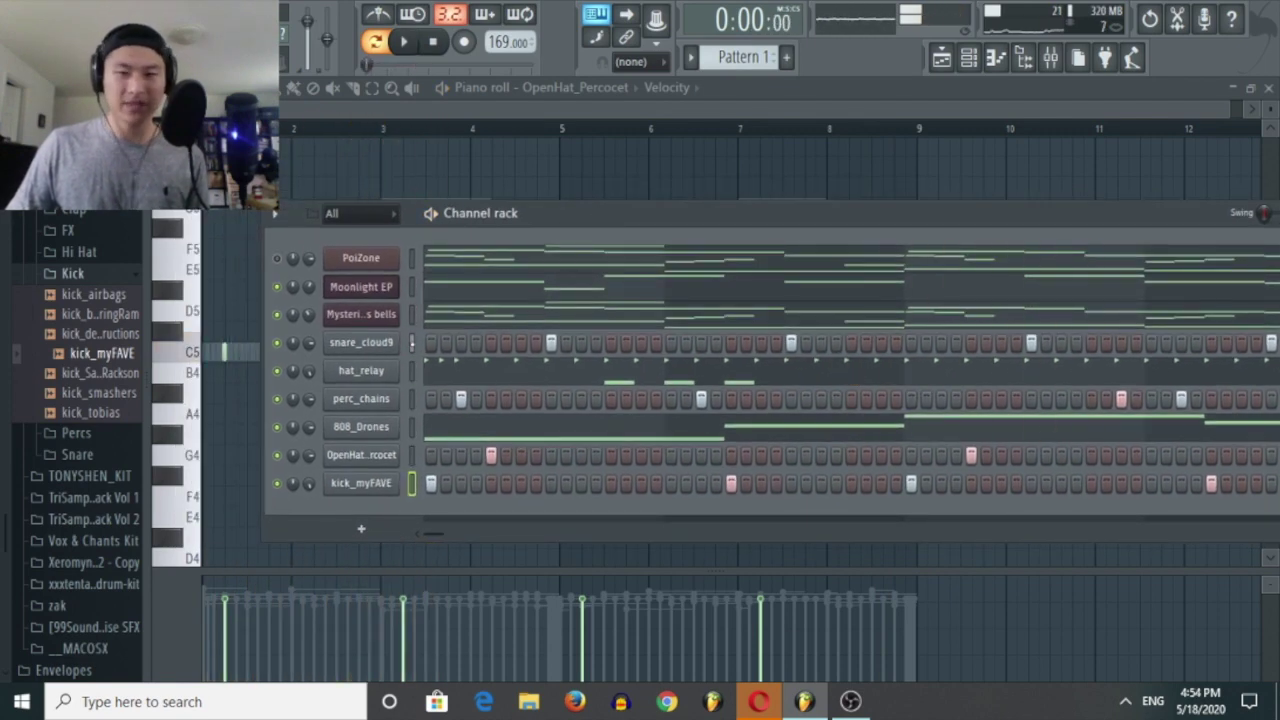
pyautogui.click(1059, 62)
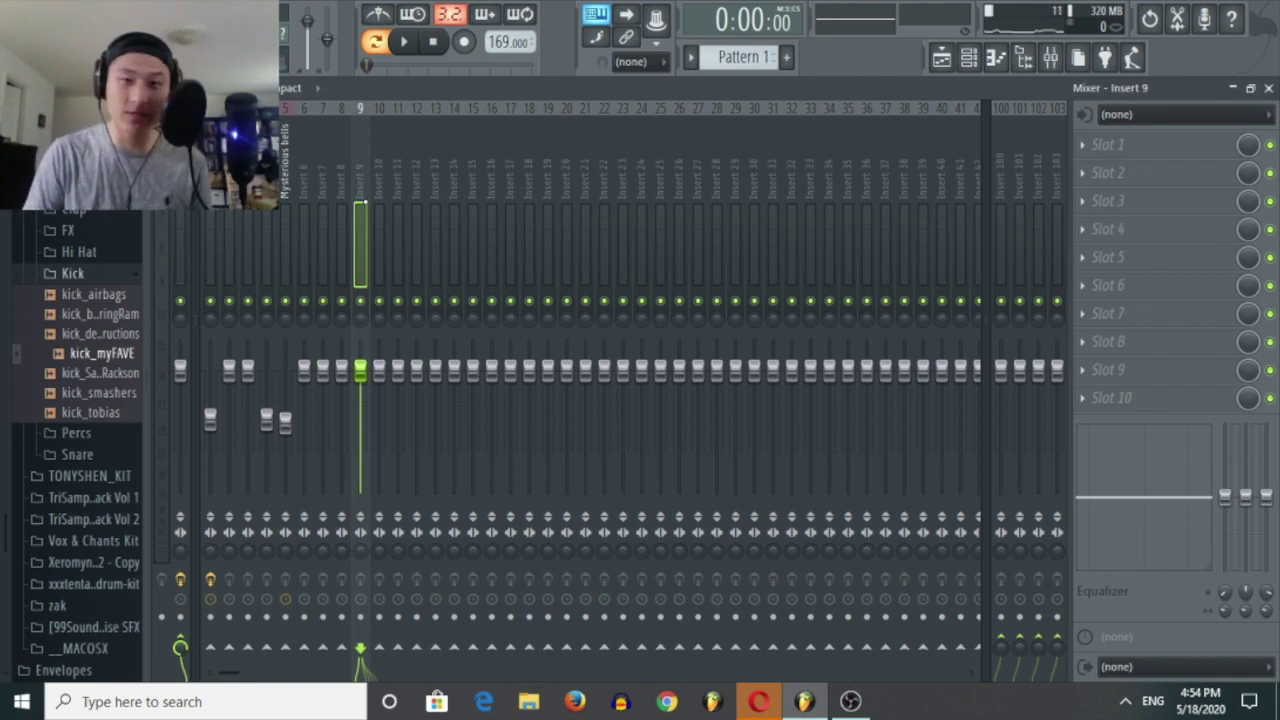
pyautogui.hotkey('ctrl', 'l')
pyautogui.moveTo(361, 204); pyautogui.dragTo(378, 283)
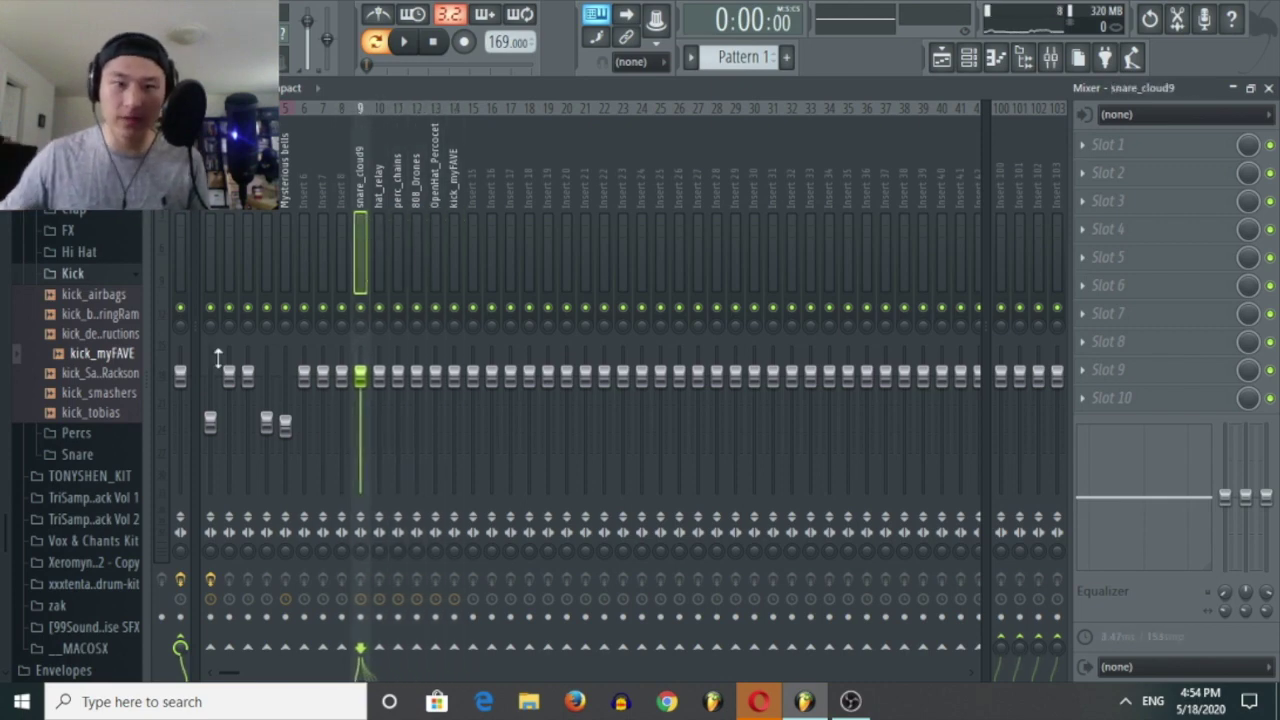
# Lower the 808_Drones and kick_myFAVE mixer faders slightly while the beat plays.
pyautogui.press('space')
pyautogui.click(418, 332)
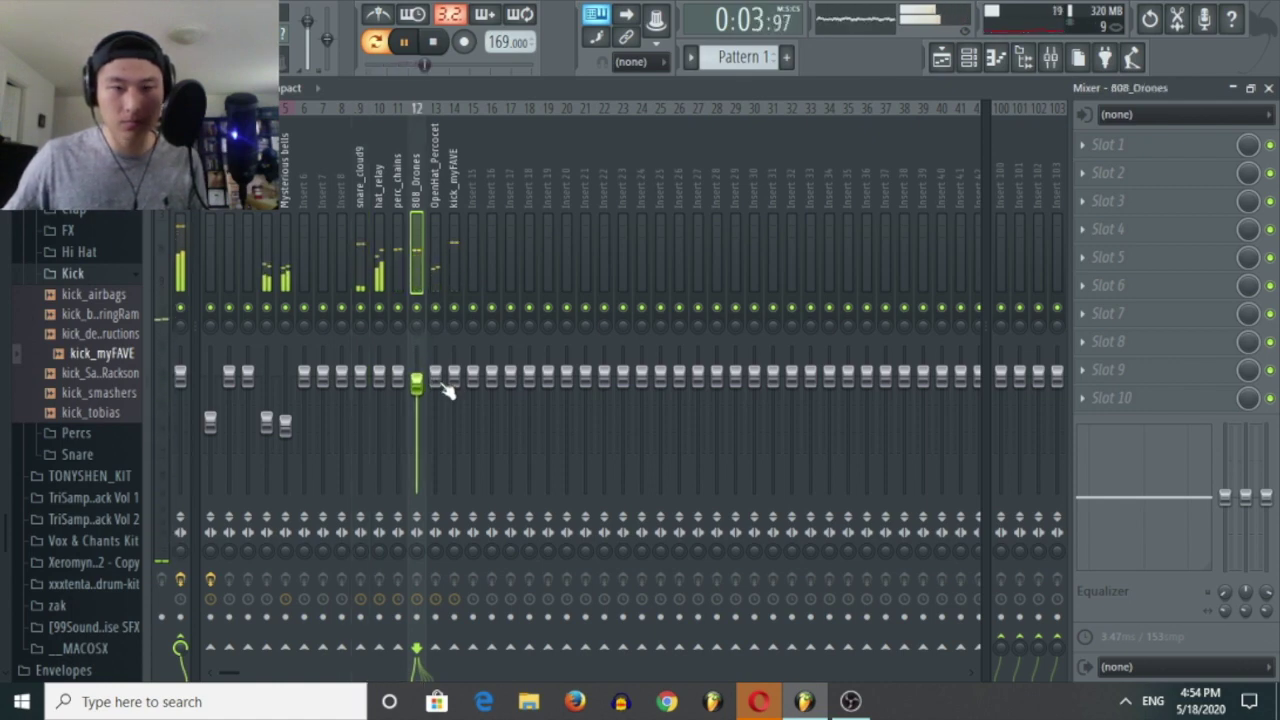
pyautogui.click(454, 378)
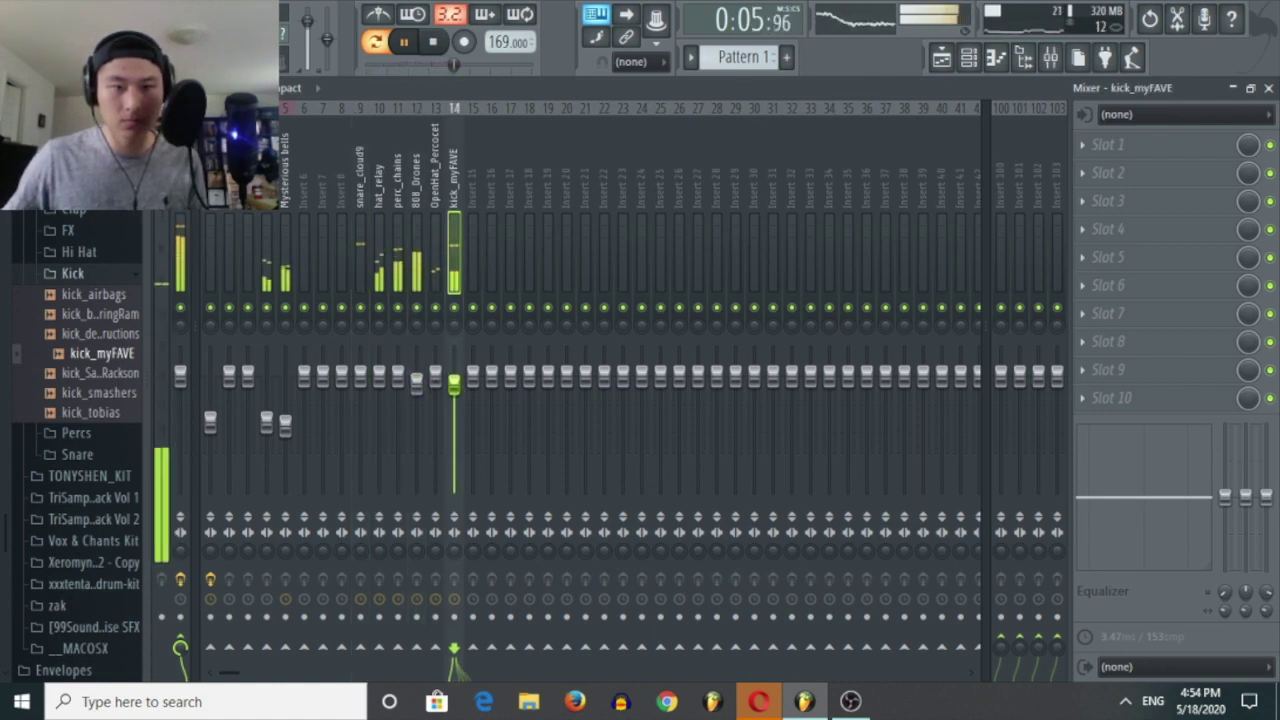
pyautogui.moveTo(454, 378); pyautogui.dragTo(440, 388)
pyautogui.click(416, 384)
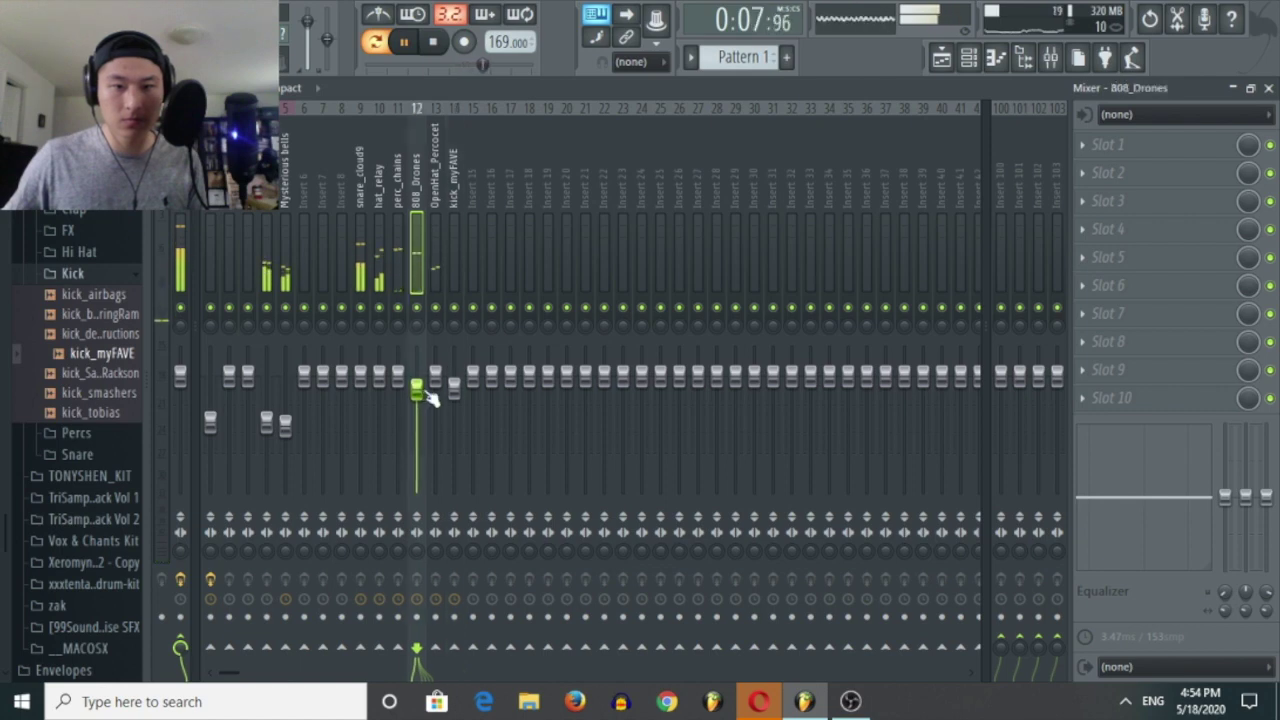
pyautogui.moveTo(453, 386); pyautogui.dragTo(454, 391)
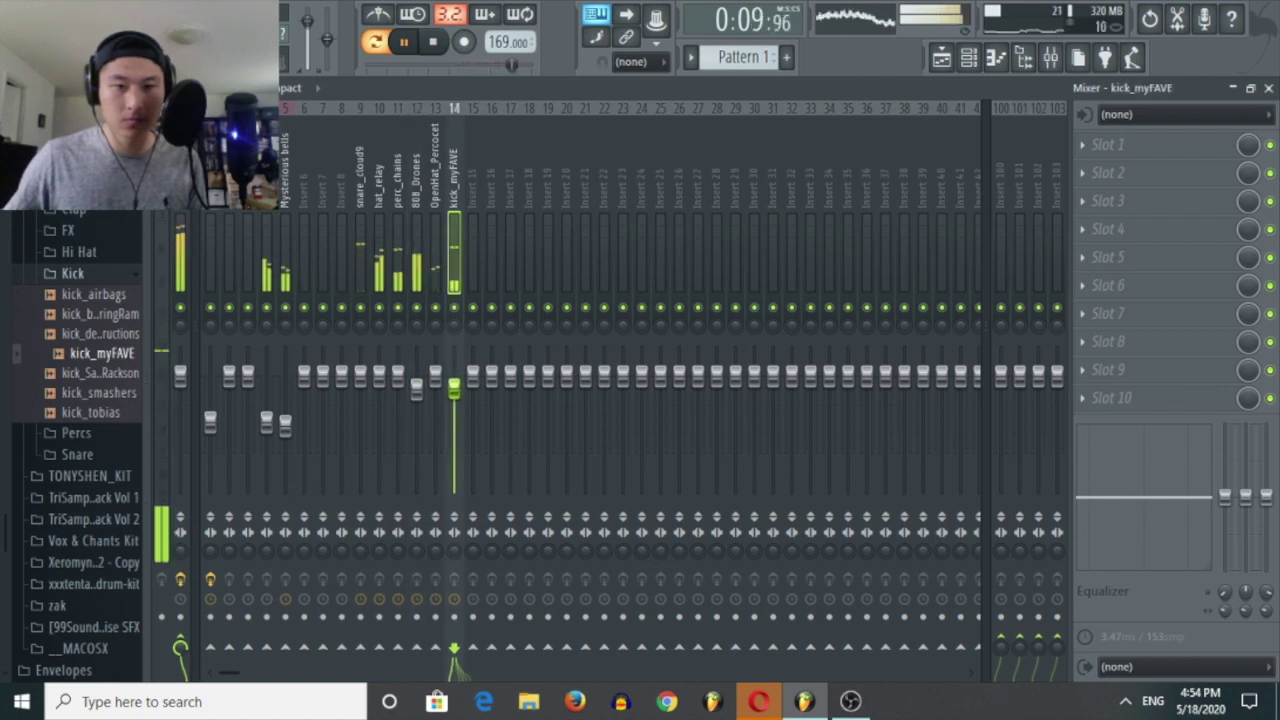
# Lower the Moonlight EP fader slightly and load Fruity Parametric EQ 2 in the track's first effect slot.
pyautogui.click(270, 266)
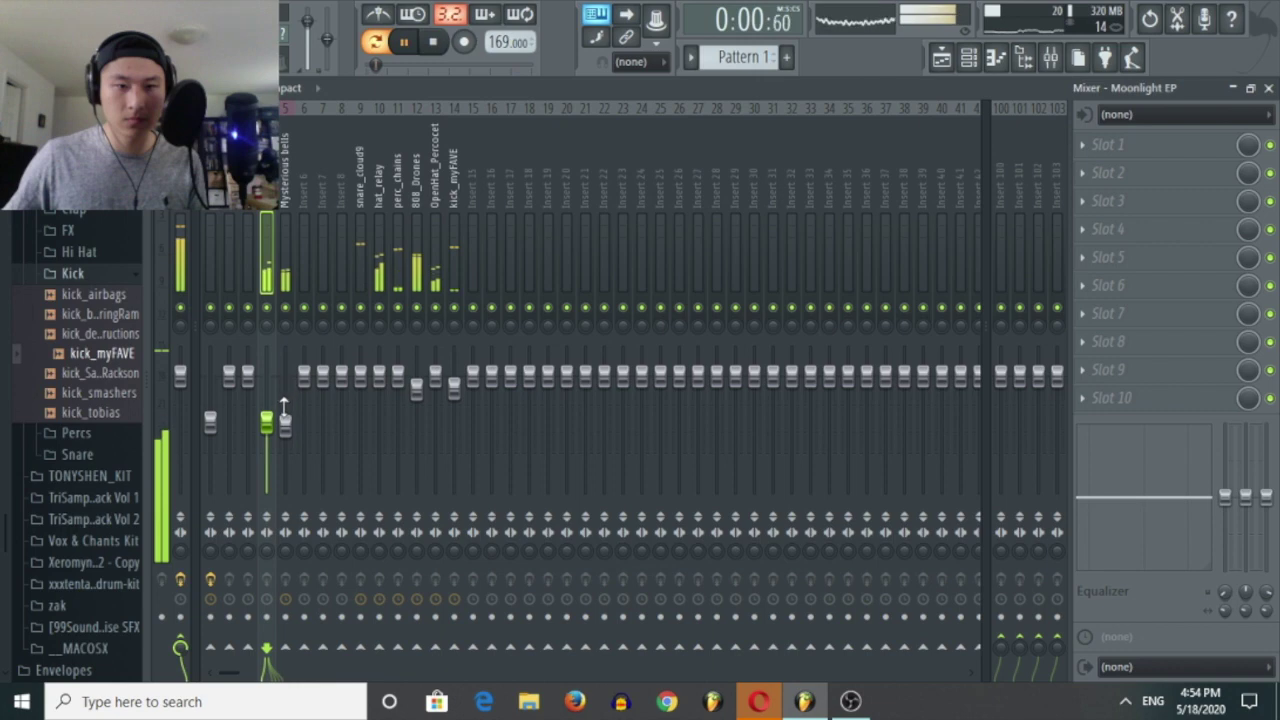
pyautogui.press('space')
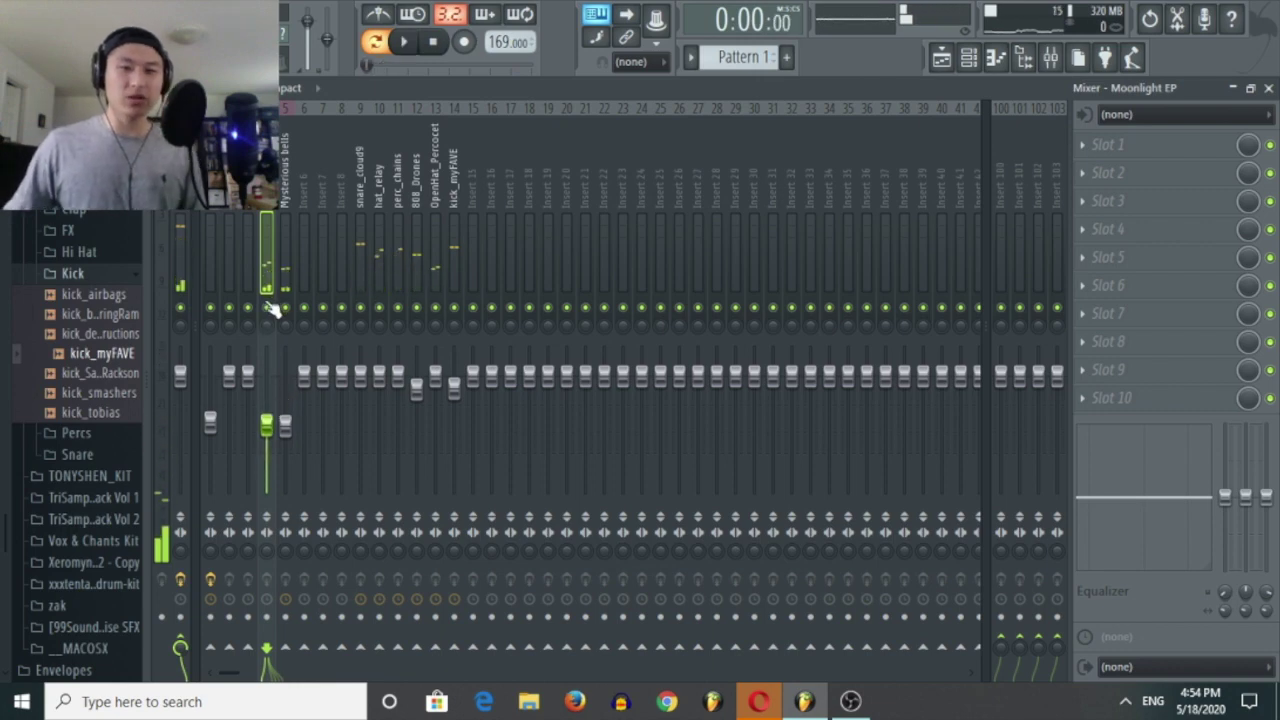
pyautogui.click(1153, 170)
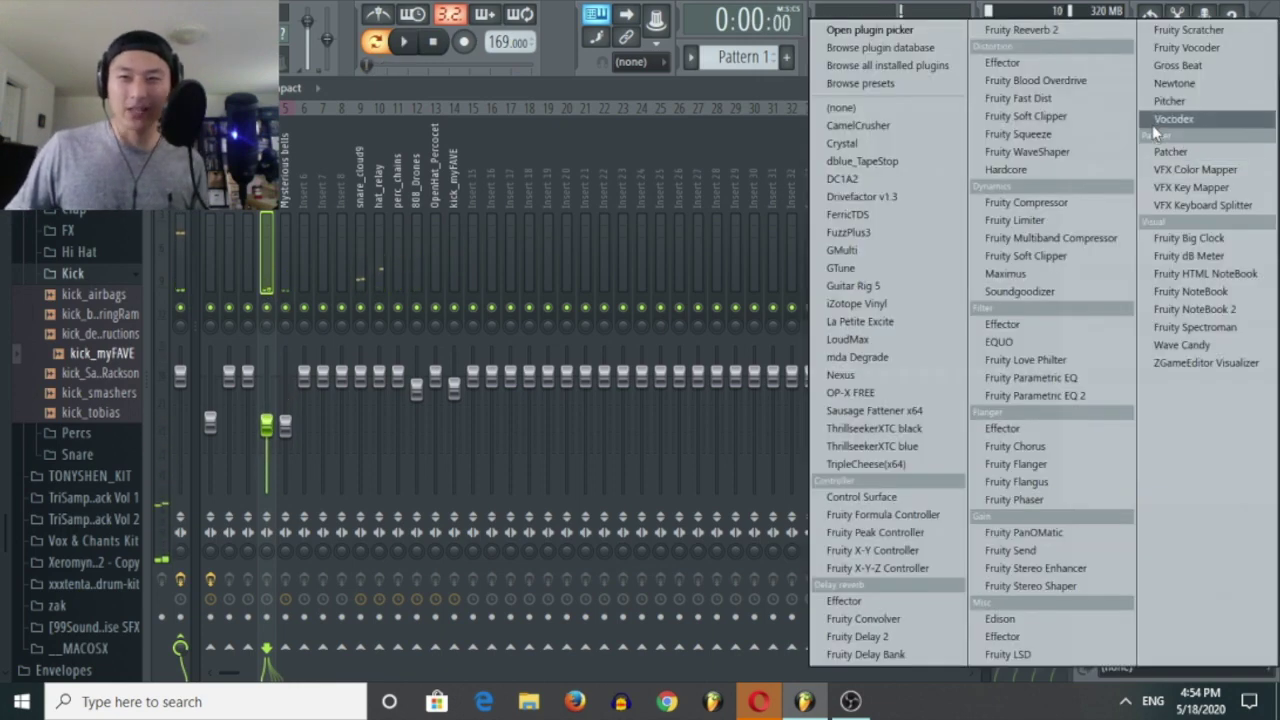
pyautogui.click(1089, 393)
pyautogui.moveTo(388, 222); pyautogui.dragTo(452, 230)
# Cut Moonlight EP's low end by pulling EQ band 1 down and up to about 600 Hz.
pyautogui.press('space')
pyautogui.moveTo(359, 389); pyautogui.dragTo(468, 459)
pyautogui.press('space')
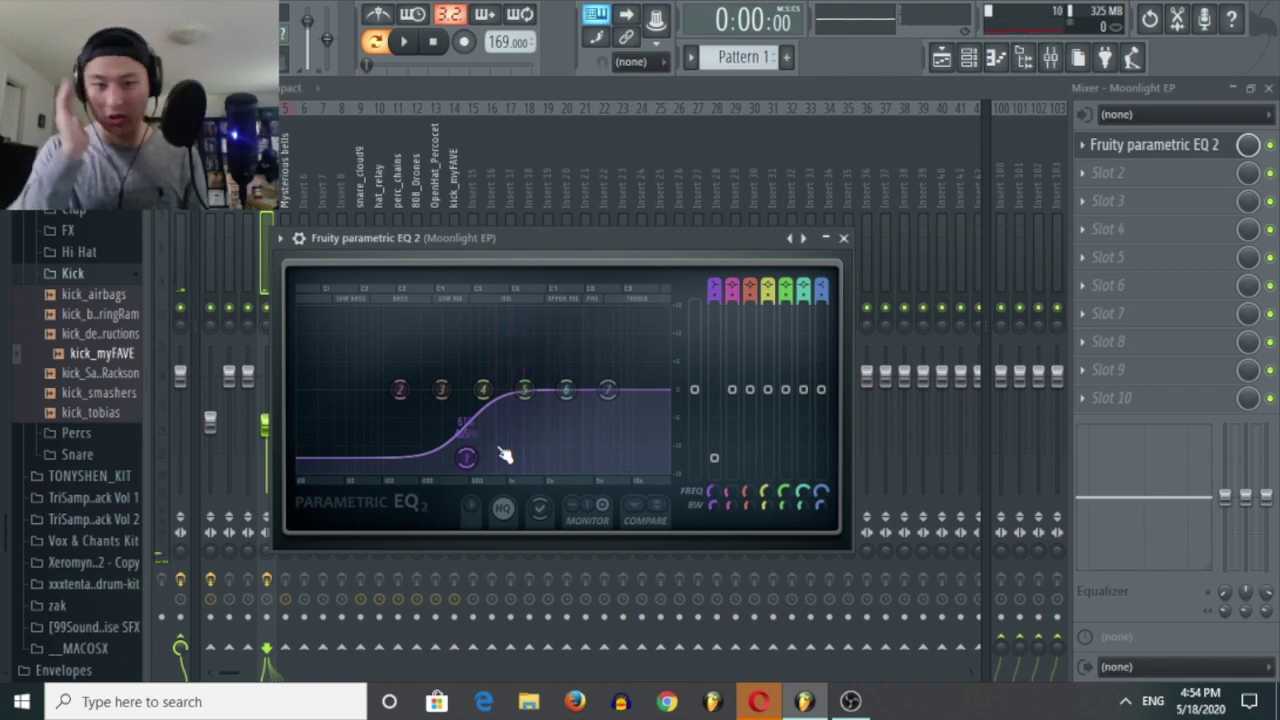
pyautogui.moveTo(466, 457); pyautogui.dragTo(483, 458)
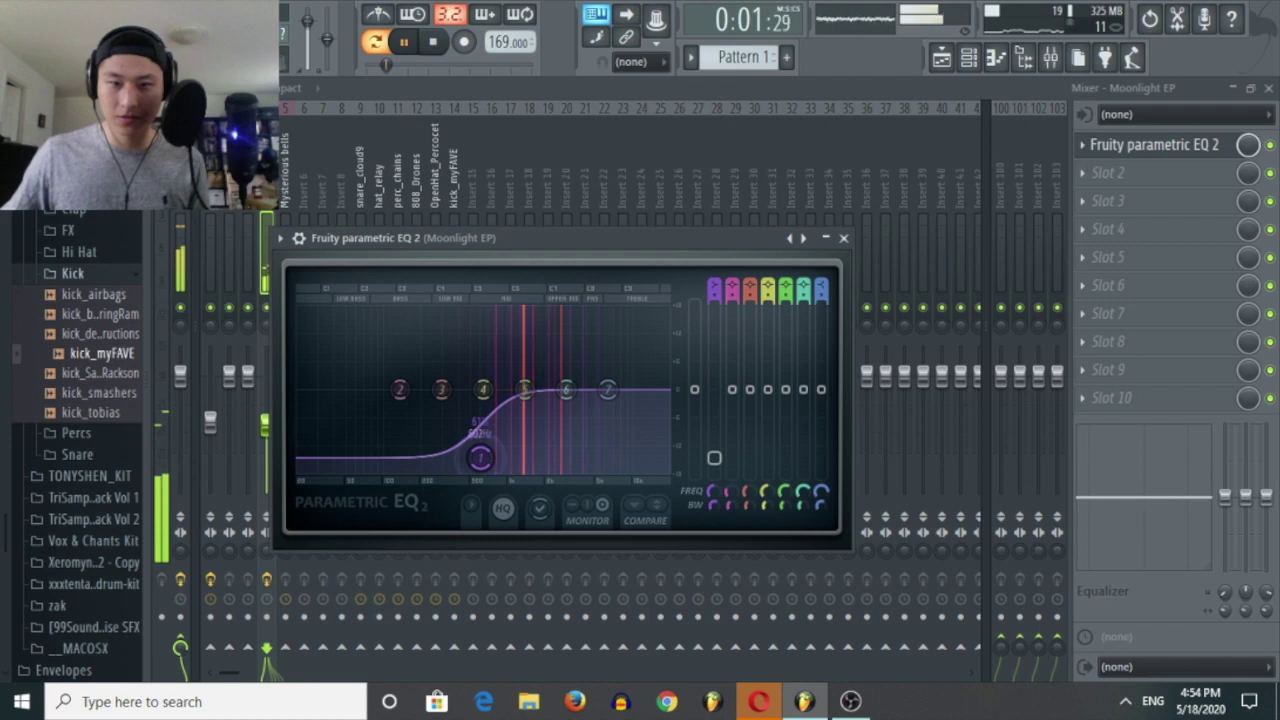
pyautogui.press('space')
# Reduce Moonlight EP's highs with EQ band 7, listen to the result, then close the EQ and stop playback.
pyautogui.moveTo(607, 389); pyautogui.dragTo(613, 418)
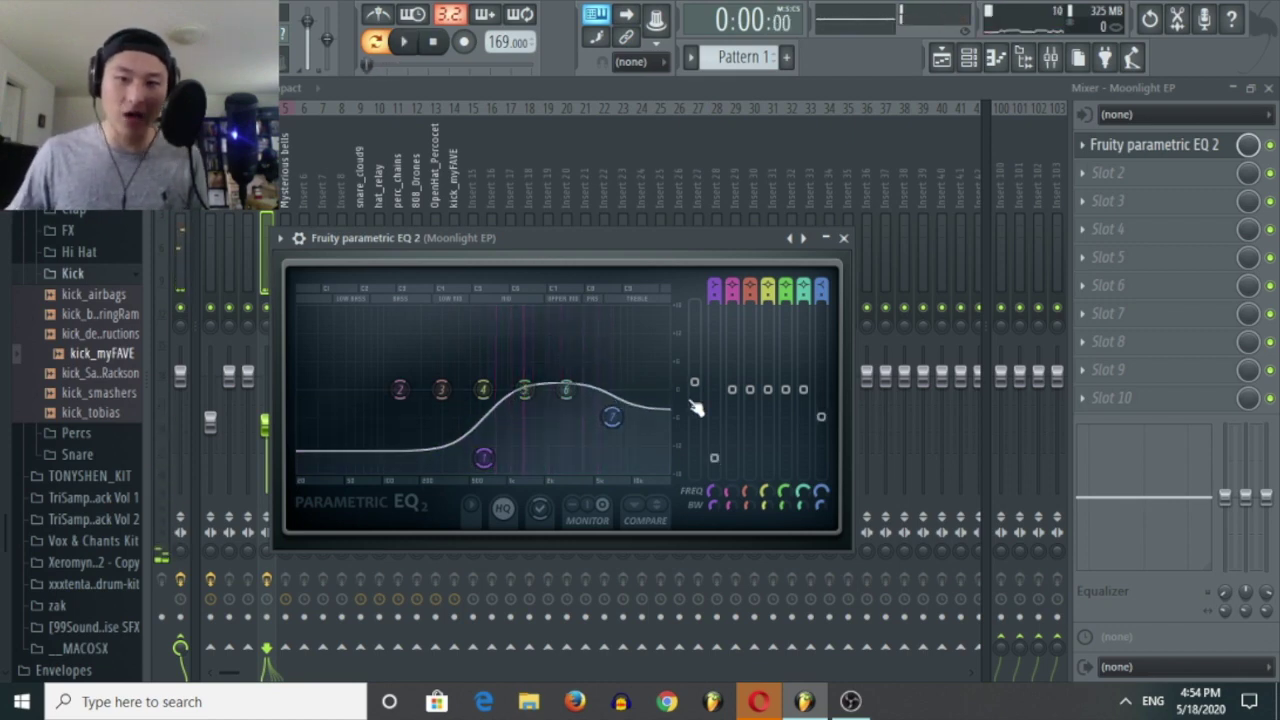
pyautogui.press('space')
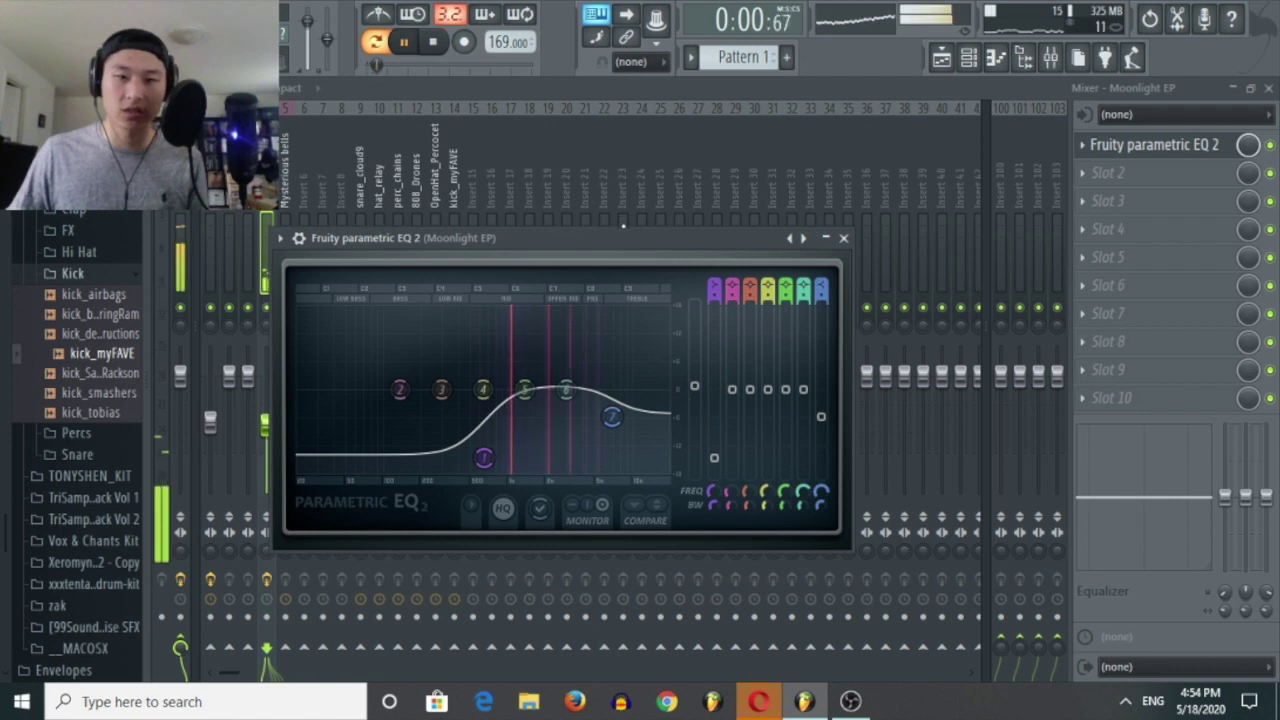
pyautogui.moveTo(624, 236); pyautogui.dragTo(639, 260)
pyautogui.moveTo(627, 440); pyautogui.dragTo(624, 445)
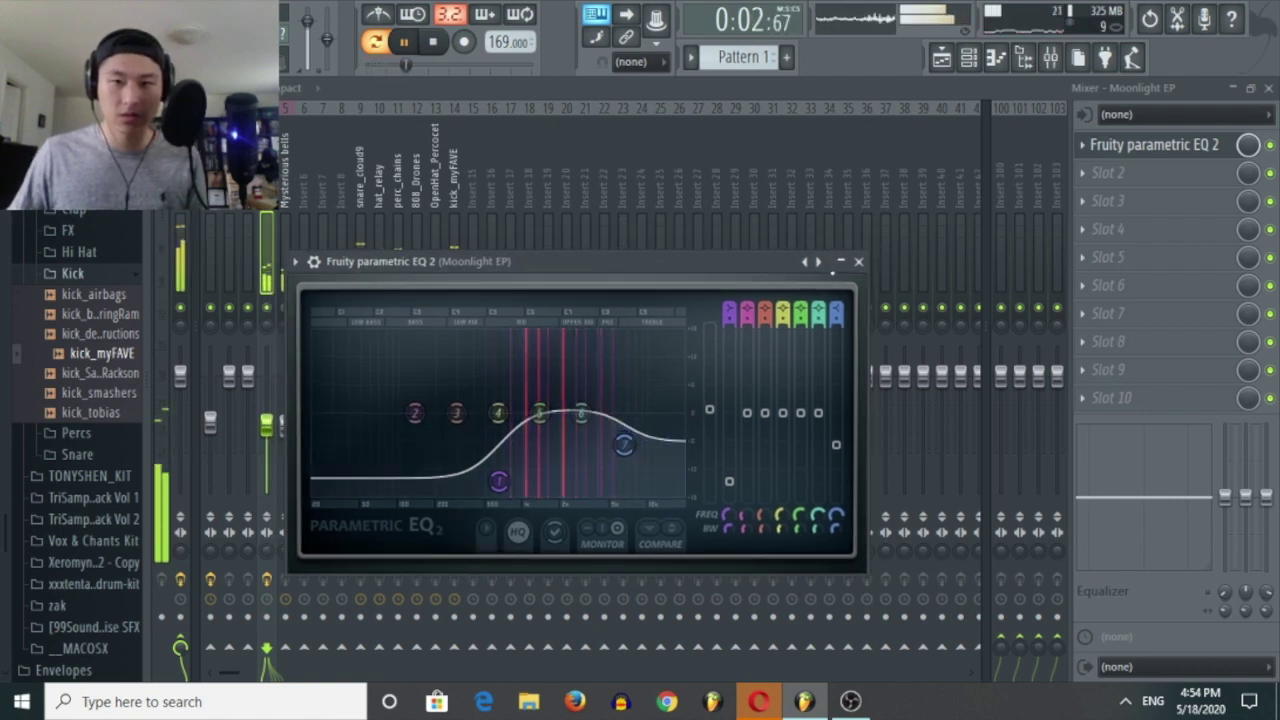
pyautogui.click(859, 262)
pyautogui.press('space')
# Load Fruity Parametric EQ 2 in the first effect slot of the Mysterious bells track and start playback.
pyautogui.click(285, 260)
pyautogui.click(1145, 147)
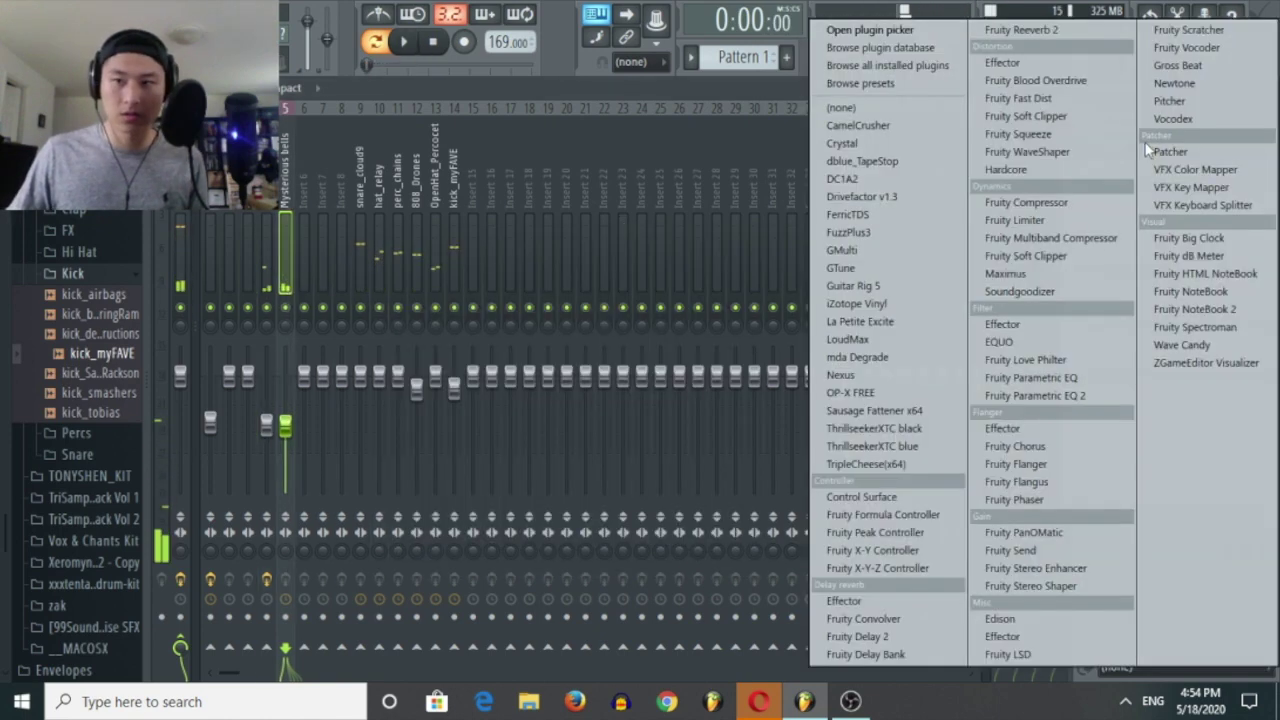
pyautogui.click(1080, 395)
pyautogui.press('space')
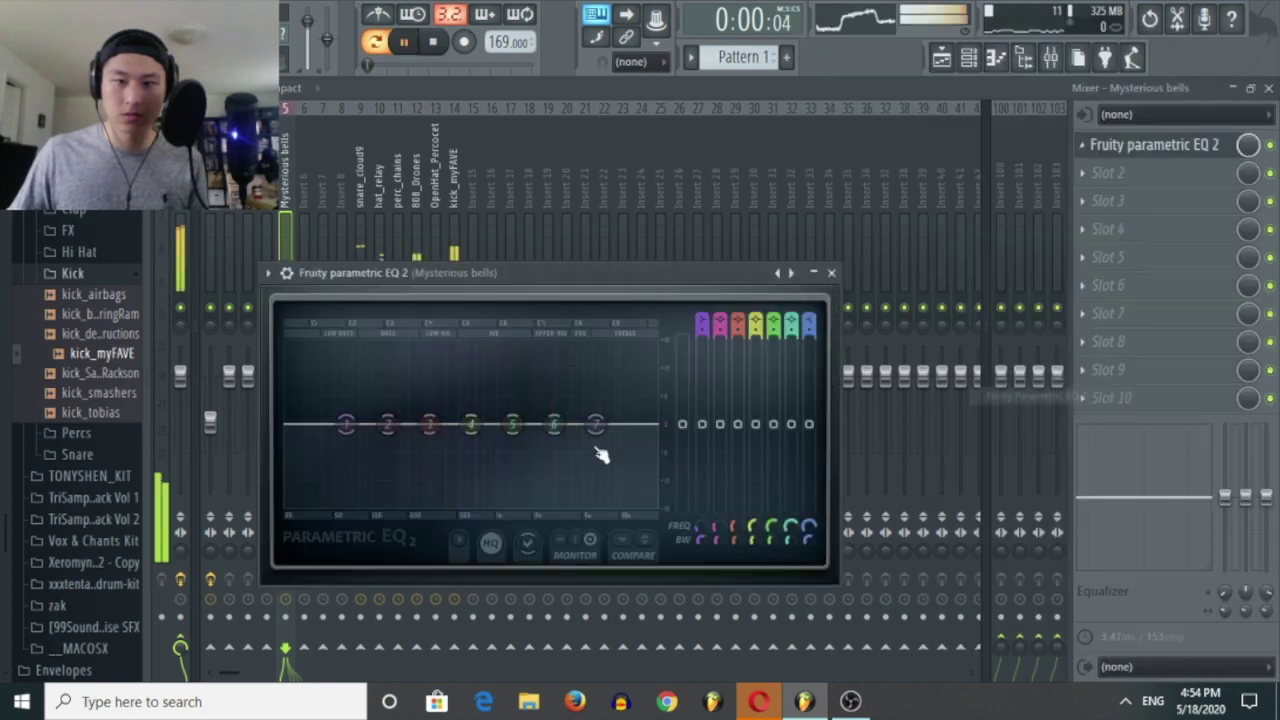
# Cut the Mysterious bells' low end with EQ band 1 and boost band 6 slightly.
pyautogui.moveTo(345, 425); pyautogui.dragTo(490, 502)
pyautogui.moveTo(555, 427); pyautogui.dragTo(557, 418)
pyautogui.moveTo(488, 494); pyautogui.dragTo(494, 490)
pyautogui.press('space')
# Solo the Mysterious bells track and raise its EQ band 1 frequency to about 1.2 kHz while listening.
pyautogui.moveTo(549, 277); pyautogui.dragTo(706, 247)
pyautogui.click(288, 311)
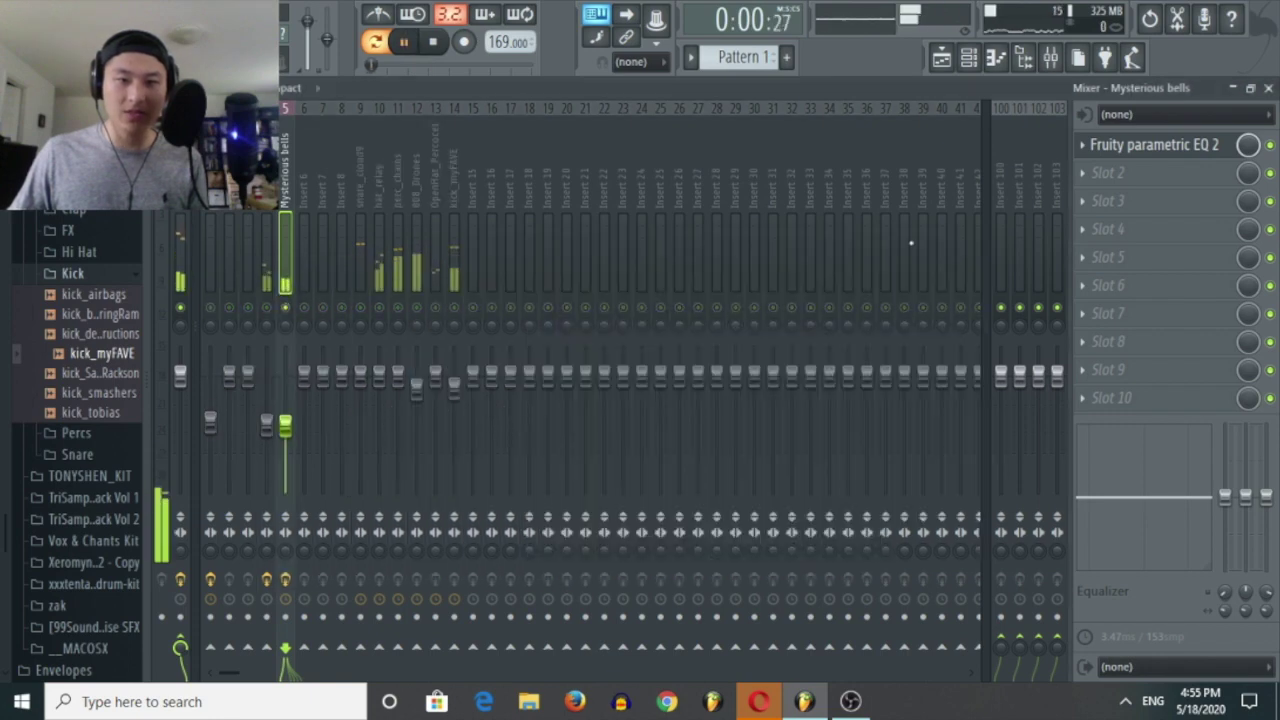
pyautogui.press('space')
pyautogui.click(1194, 144)
pyautogui.moveTo(645, 470)
pyautogui.mouseDown()
pyautogui.moveTo(523, 448)
pyautogui.moveTo(545, 440)
pyautogui.moveTo(672, 468)
pyautogui.moveTo(663, 462)
pyautogui.mouseUp()
pyautogui.press('space')
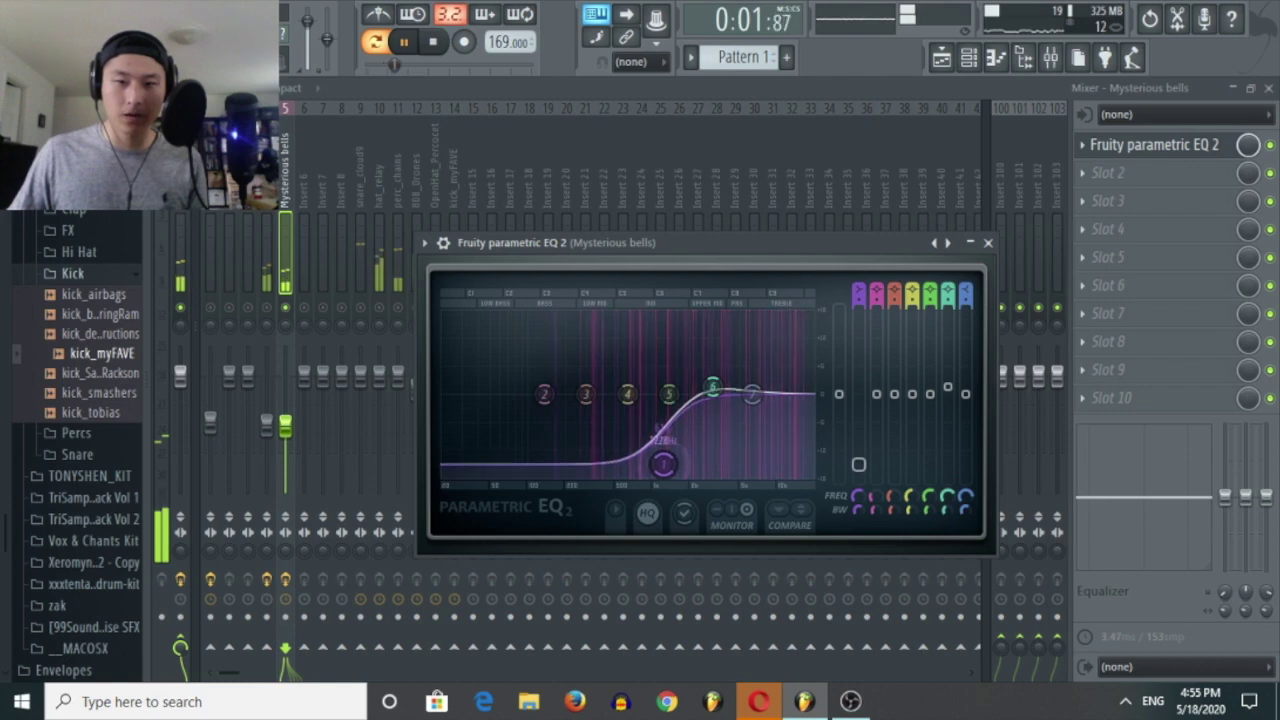
# Stop playback, boost EQ band 6 on Mysterious bells further and pull band 1 to a slightly lower frequency.
pyautogui.press('space')
pyautogui.moveTo(663, 463); pyautogui.dragTo(654, 462)
pyautogui.moveTo(713, 387); pyautogui.dragTo(712, 377)
pyautogui.moveTo(654, 462); pyautogui.dragTo(657, 466)
pyautogui.moveTo(712, 377); pyautogui.dragTo(716, 368)
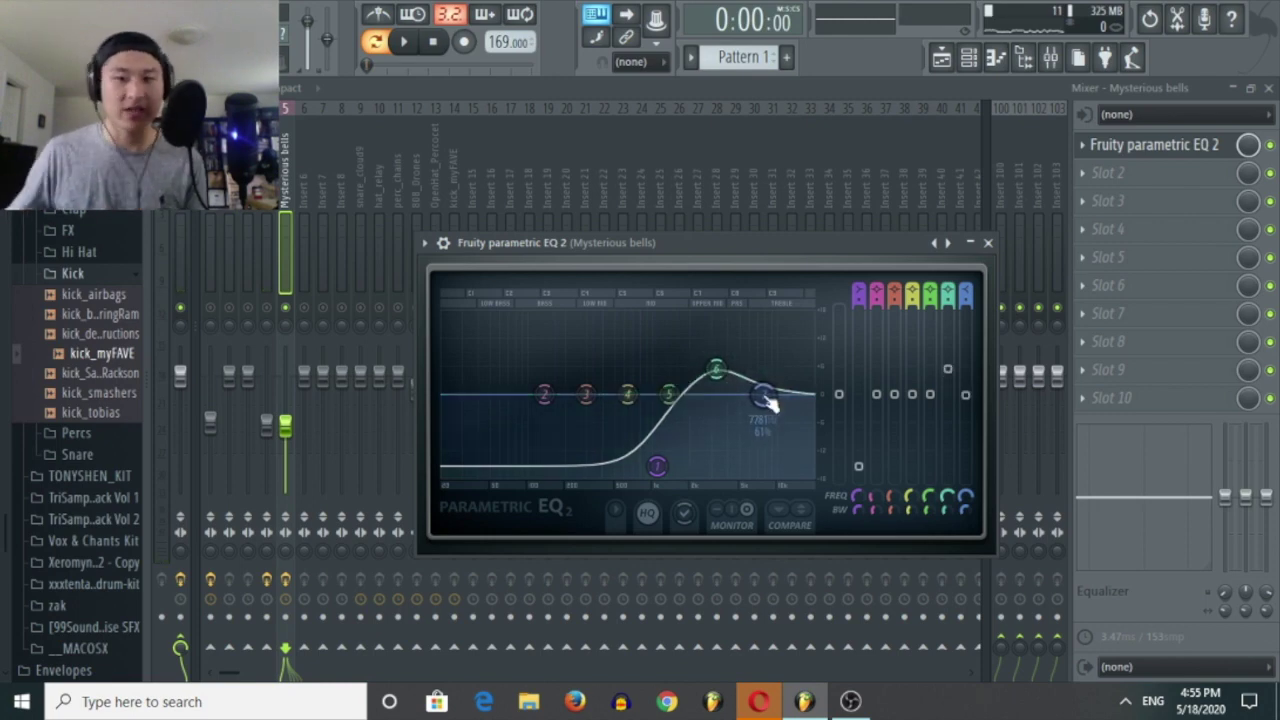
# During playback, raise Mysterious bells' EQ band 1 frequency slightly, increase the EQ's main output level and close it.
pyautogui.press('space')
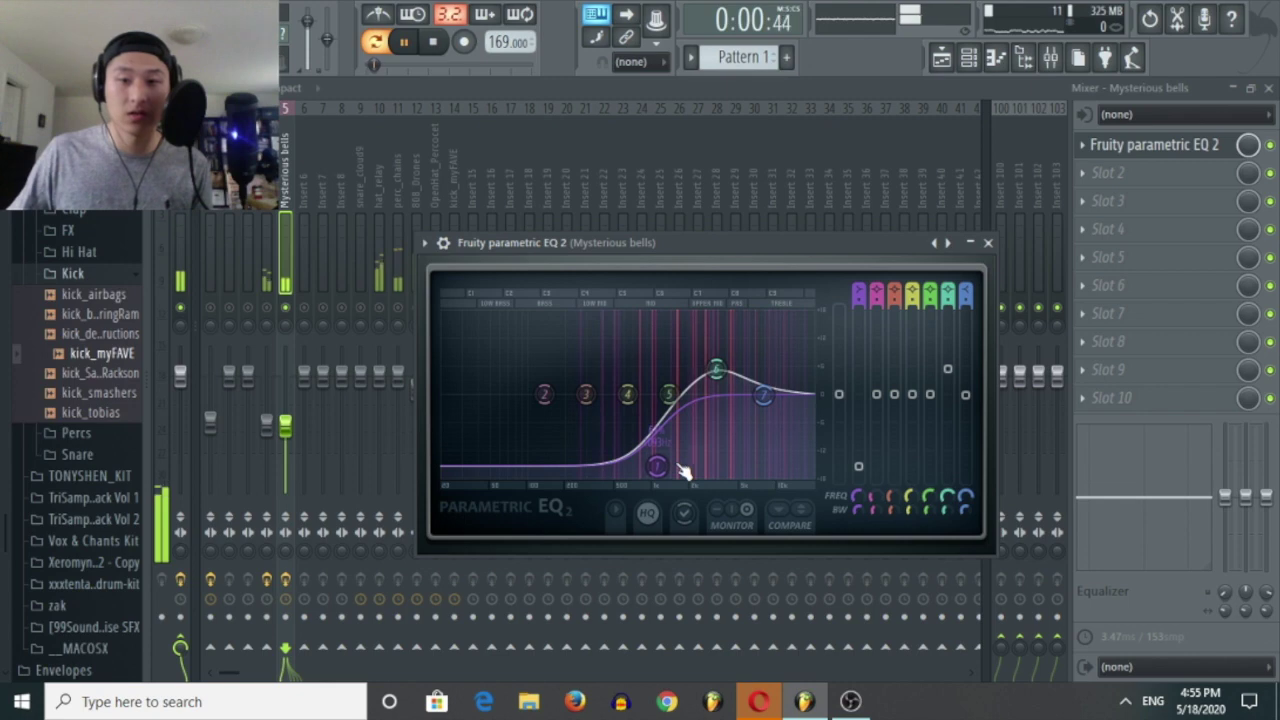
pyautogui.moveTo(658, 466); pyautogui.dragTo(666, 467)
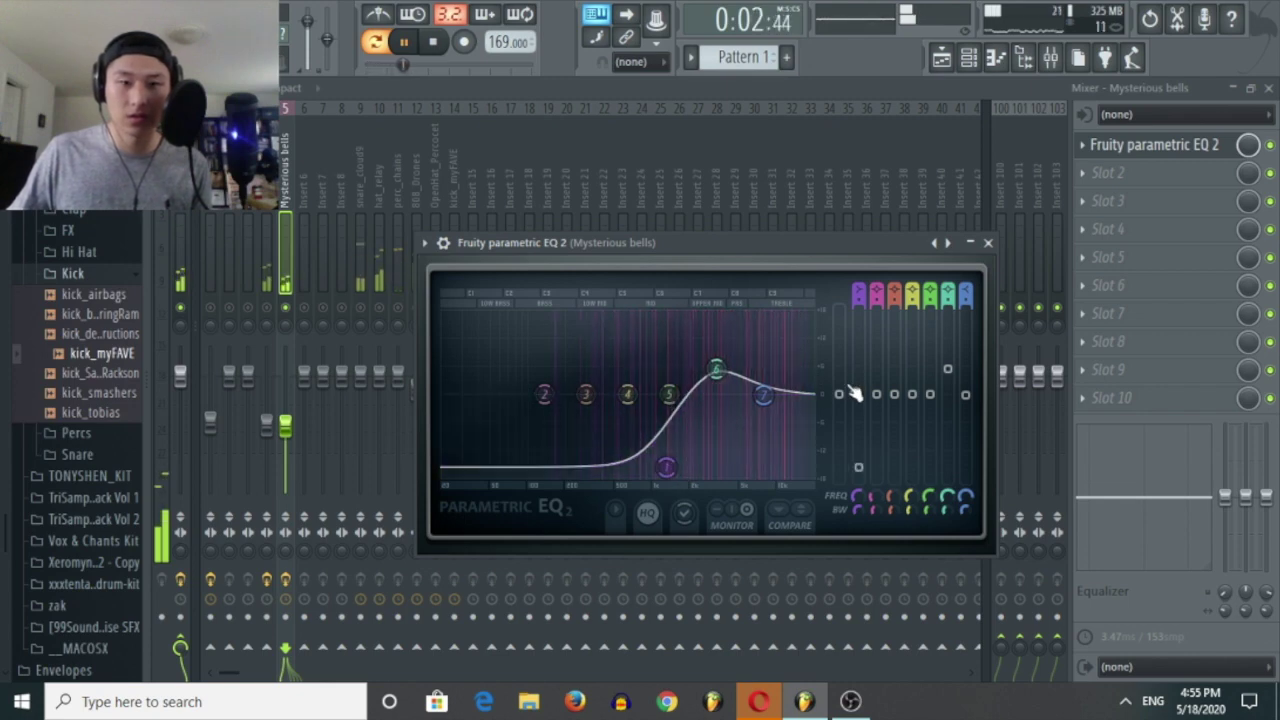
pyautogui.scroll(8, 845, 395)
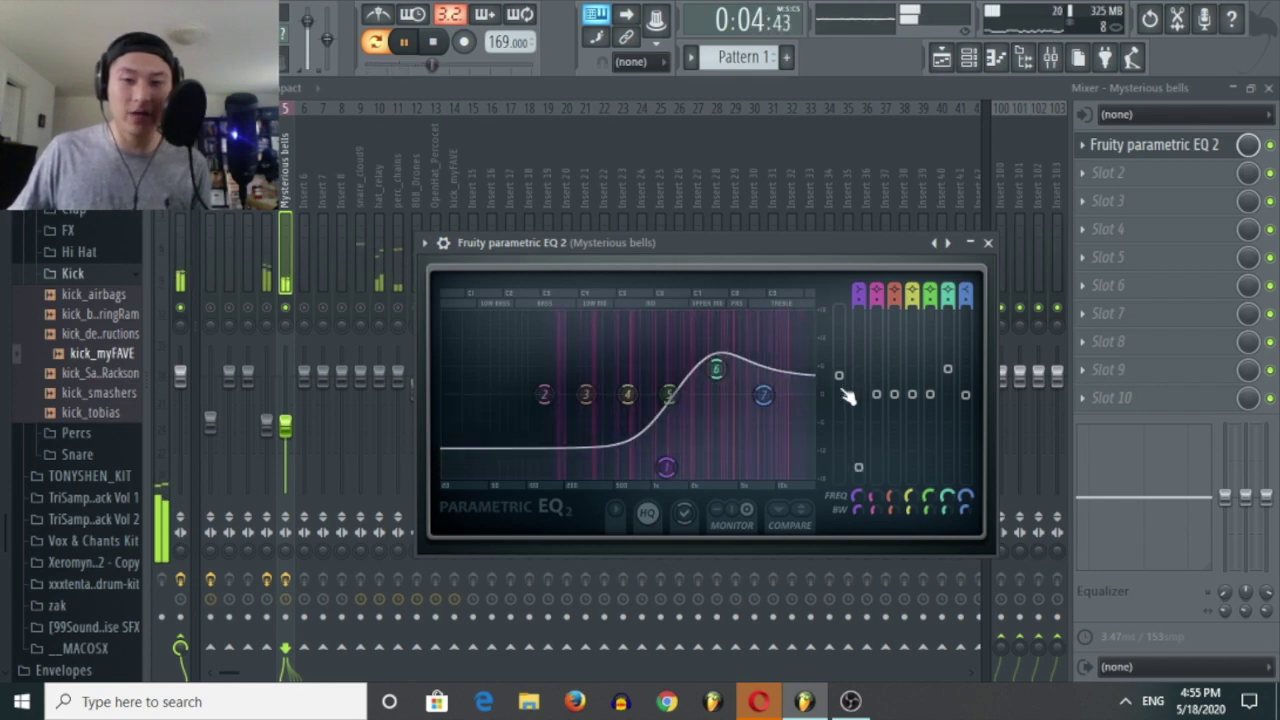
pyautogui.click(987, 243)
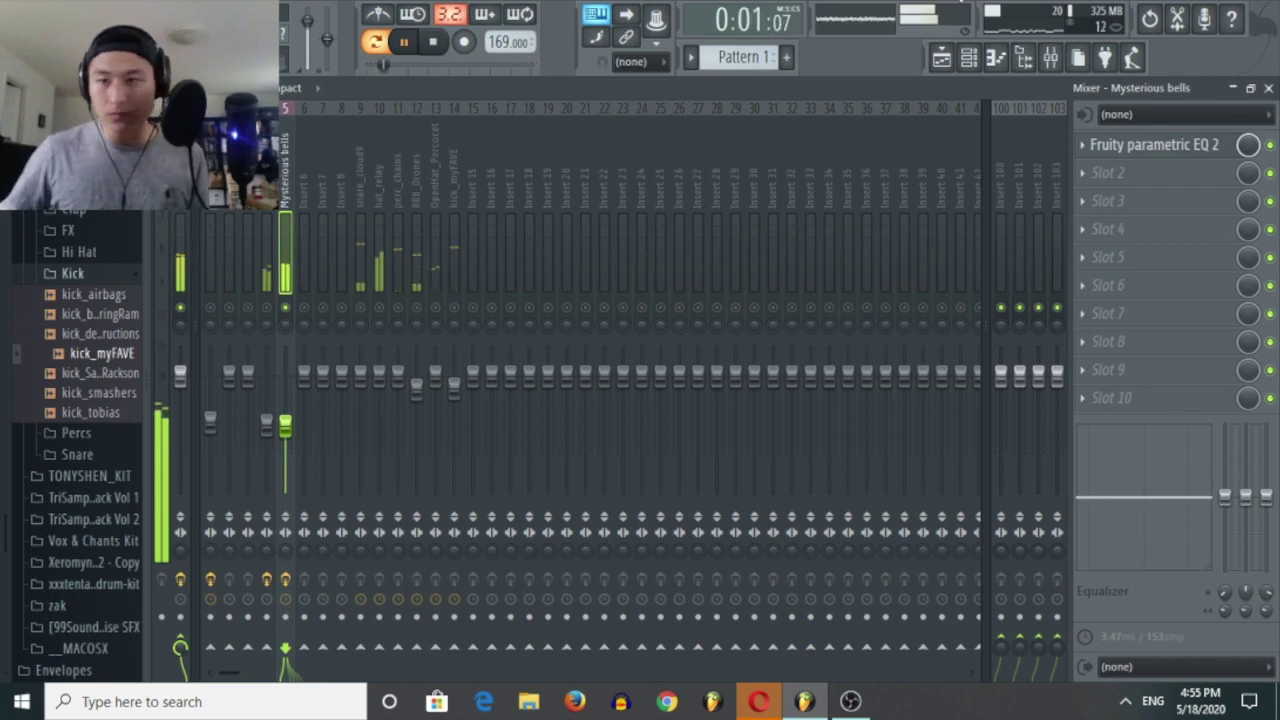
# Load Fruity Reeverb 2 in the second effect slot of the Mysterious bells track and close its window.
pyautogui.click(1138, 178)
pyautogui.click(1053, 138)
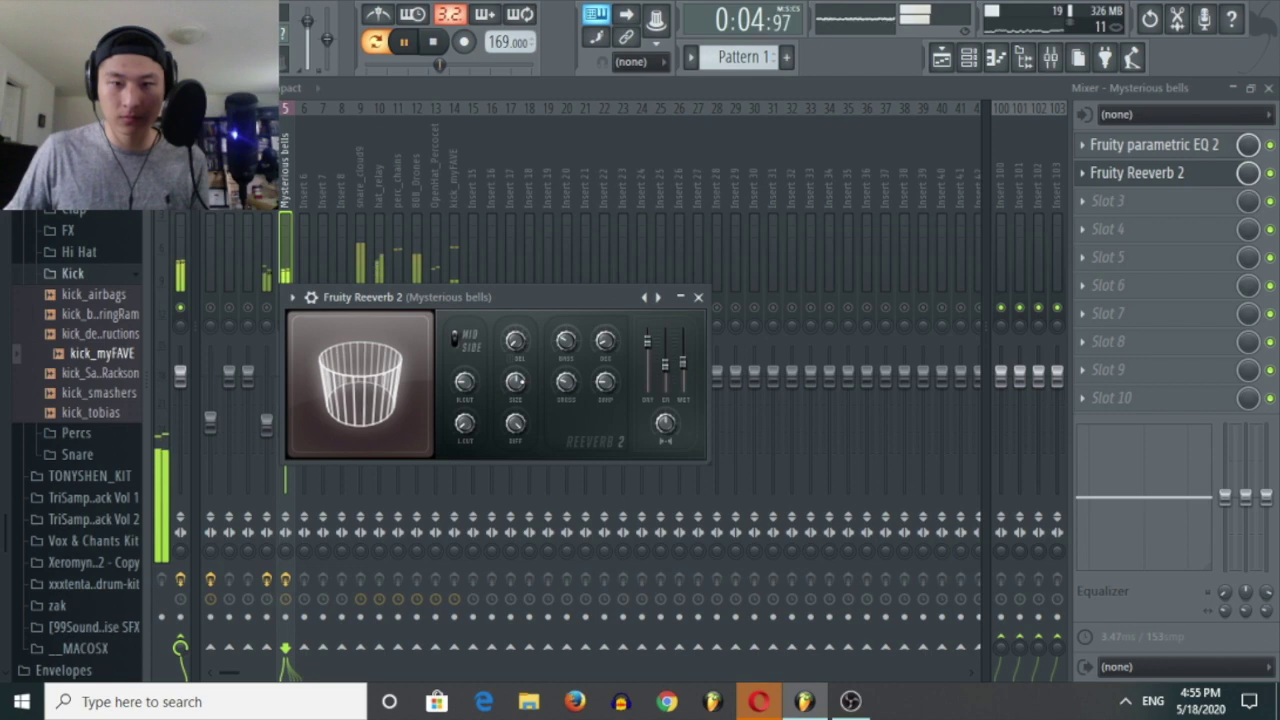
pyautogui.click(698, 297)
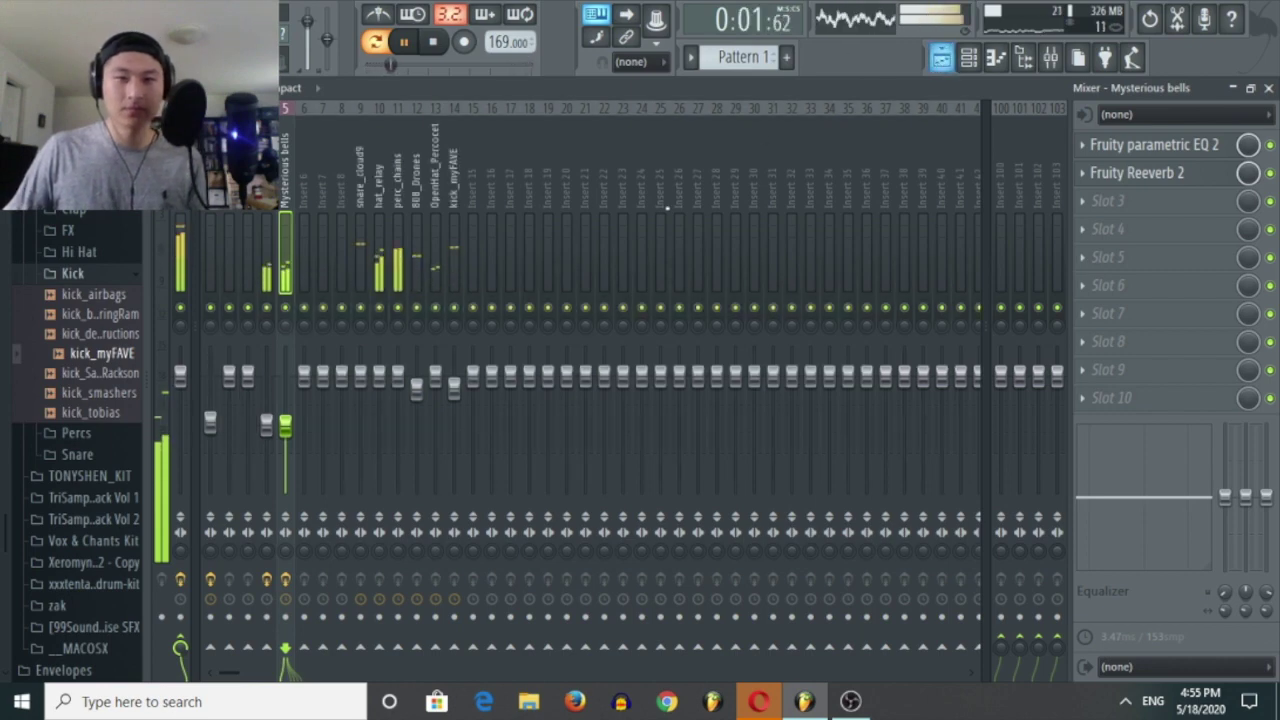
# Unmute the PoiZone channel, add Fruity Parametric EQ 2 to its mixer track and move it above Fruity Reeverb 2.
pyautogui.click(969, 57)
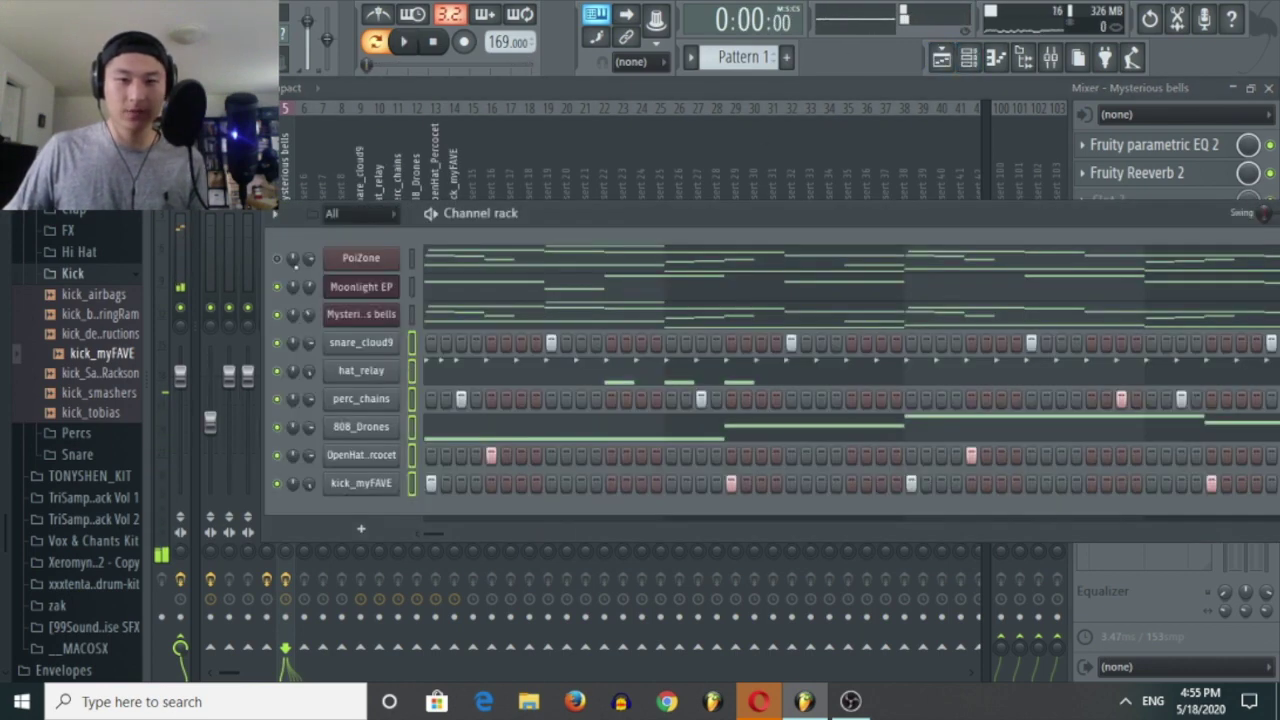
pyautogui.press('space')
pyautogui.click(210, 190)
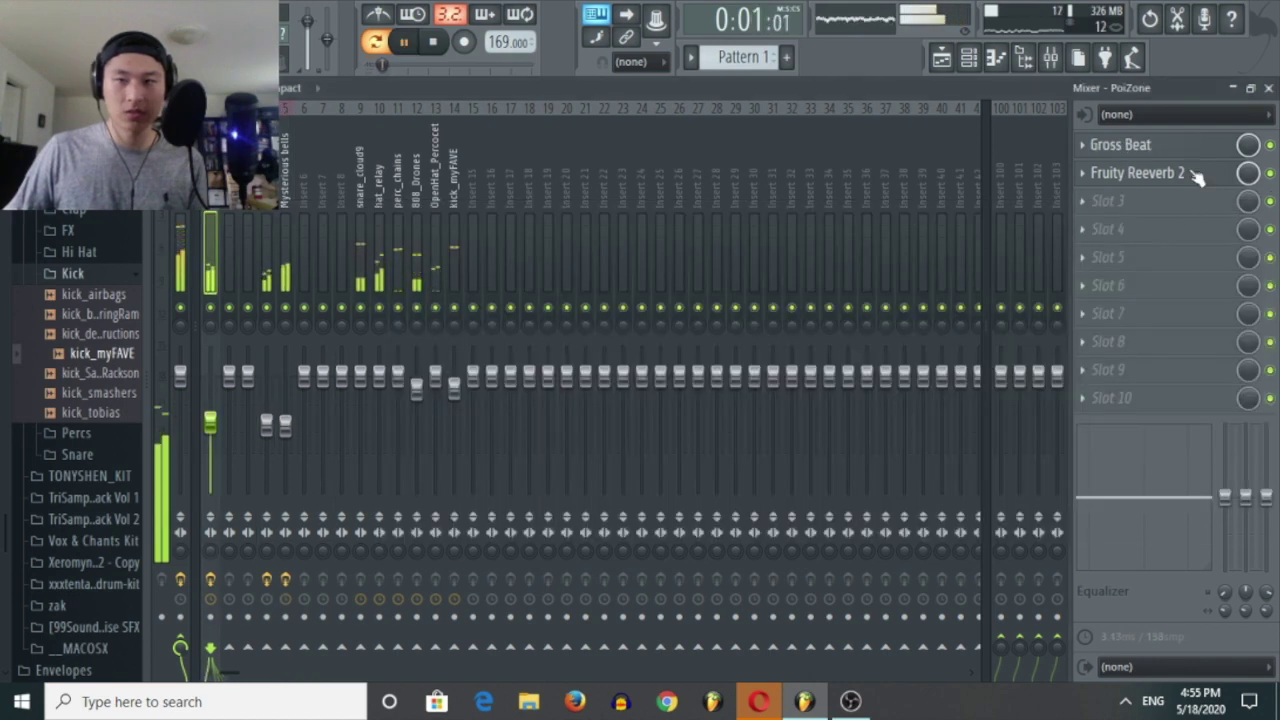
pyautogui.click(1163, 203)
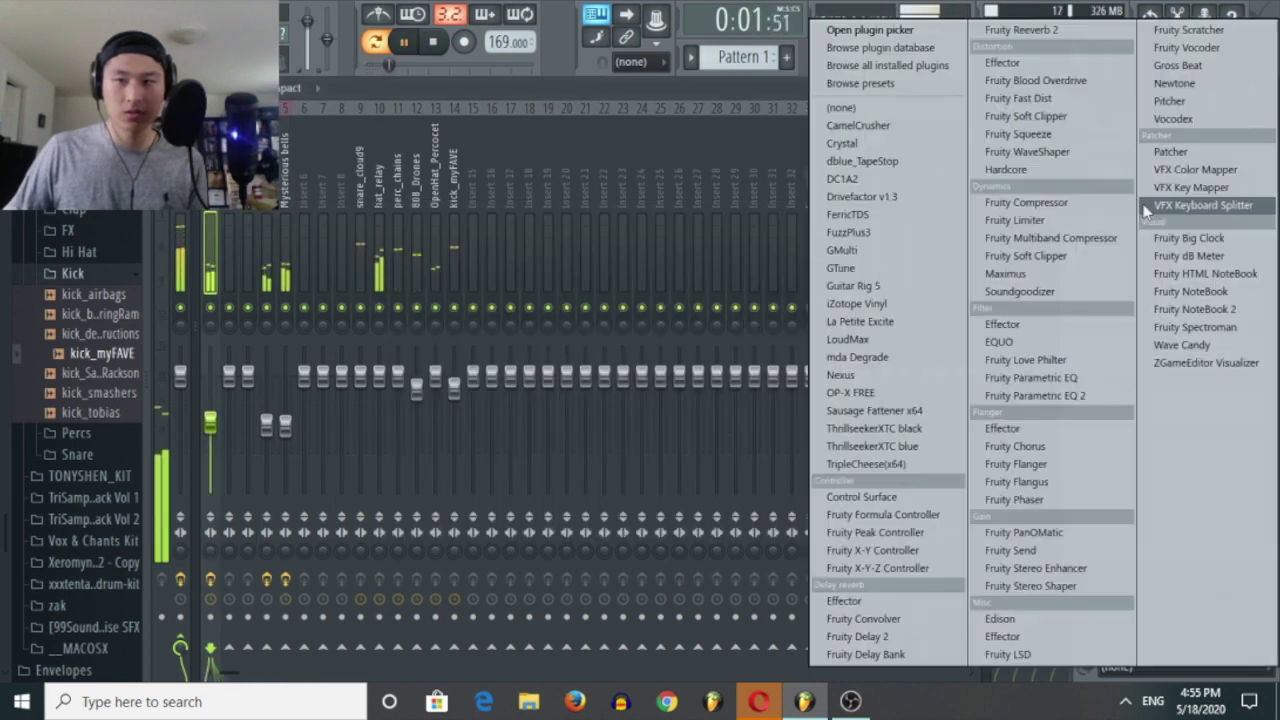
pyautogui.click(1067, 393)
pyautogui.moveTo(1150, 201); pyautogui.dragTo(1150, 172)
# Cut PoiZone's lows with EQ band 1 and highs with band 7, boost band 4 slightly and close the EQ.
pyautogui.moveTo(391, 472); pyautogui.dragTo(448, 550)
pyautogui.moveTo(520, 472); pyautogui.dragTo(495, 466)
pyautogui.moveTo(641, 482); pyautogui.dragTo(553, 530)
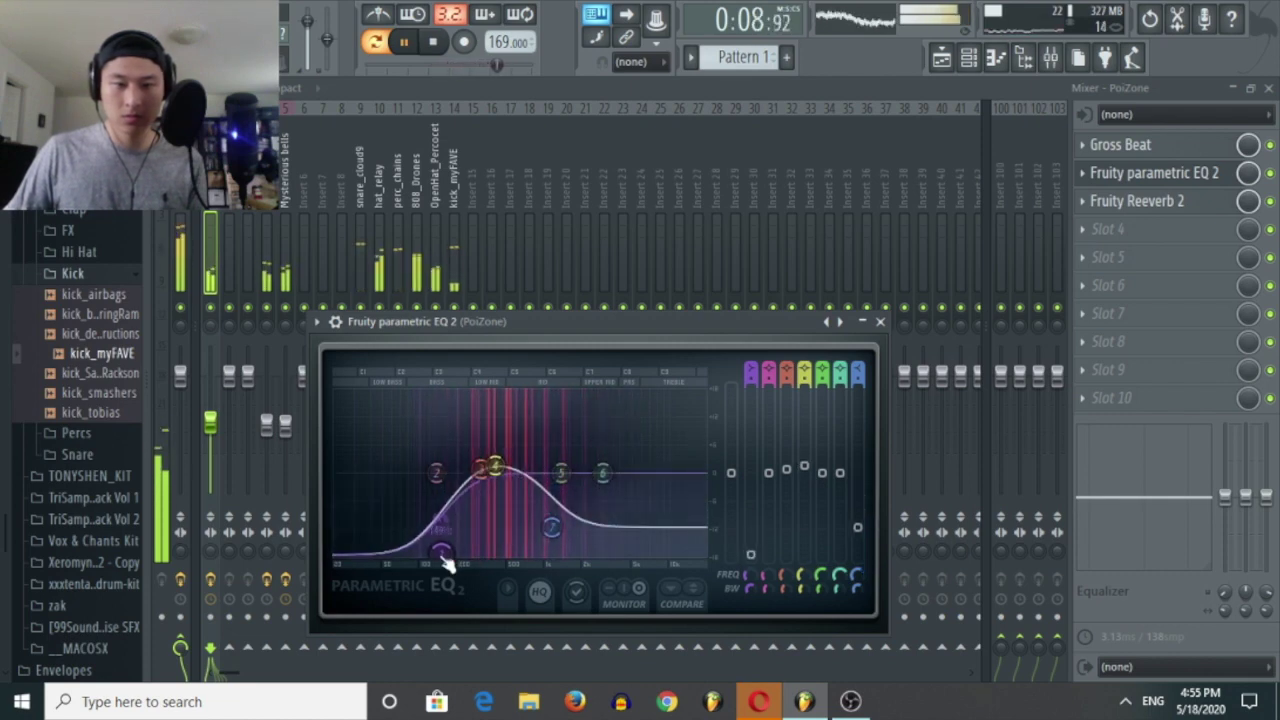
pyautogui.click(880, 322)
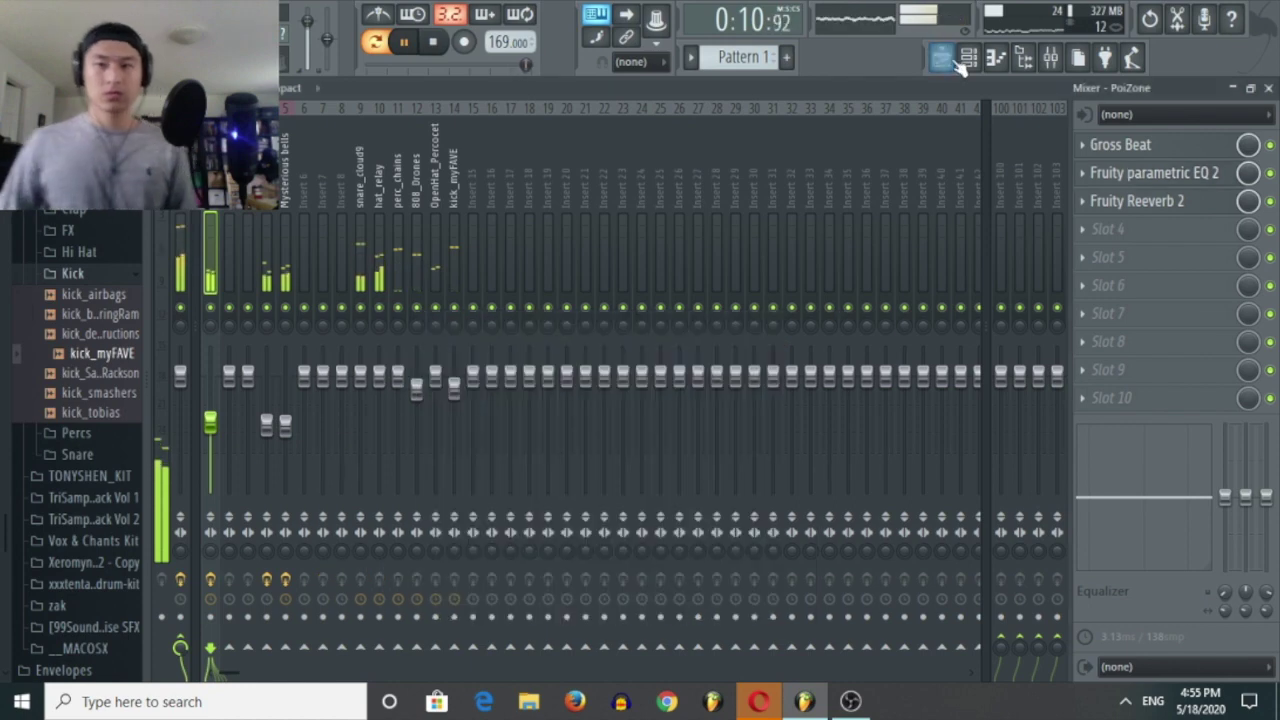
# Stop playback, place Pattern 1 at the start of Playlist track 1 and split it by channel.
pyautogui.click(945, 58)
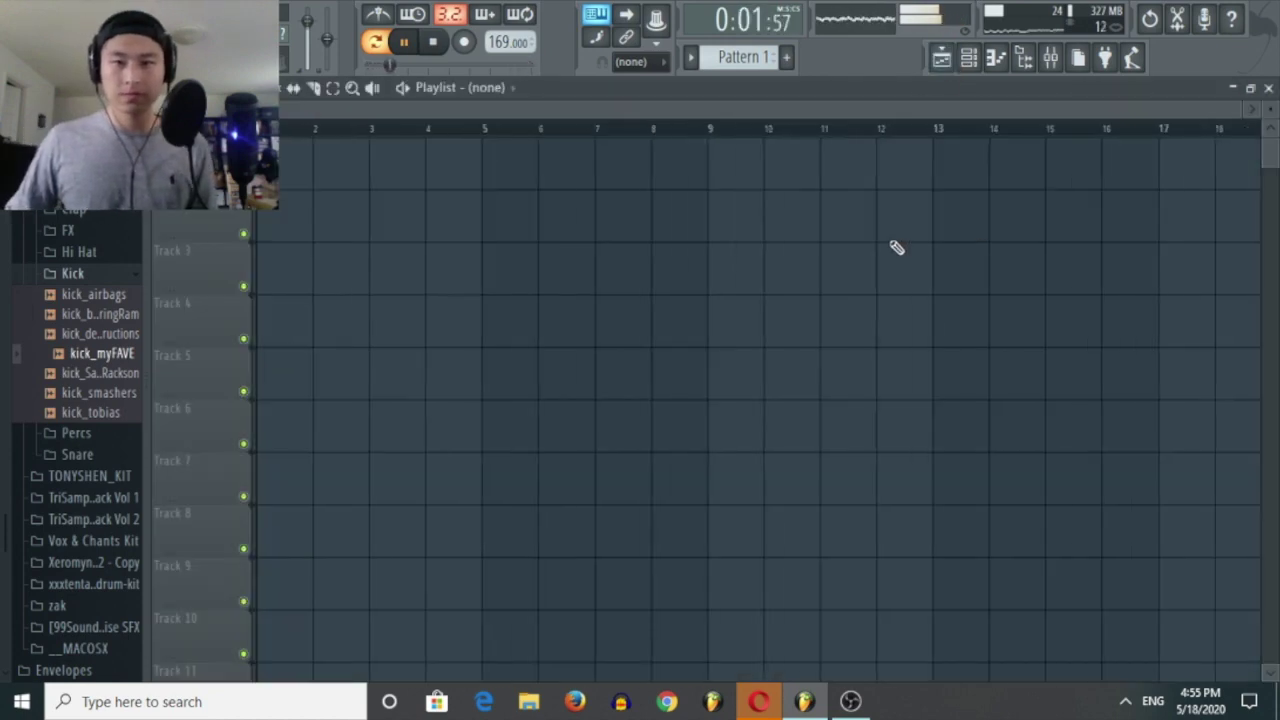
pyautogui.press('space')
pyautogui.click(602, 165)
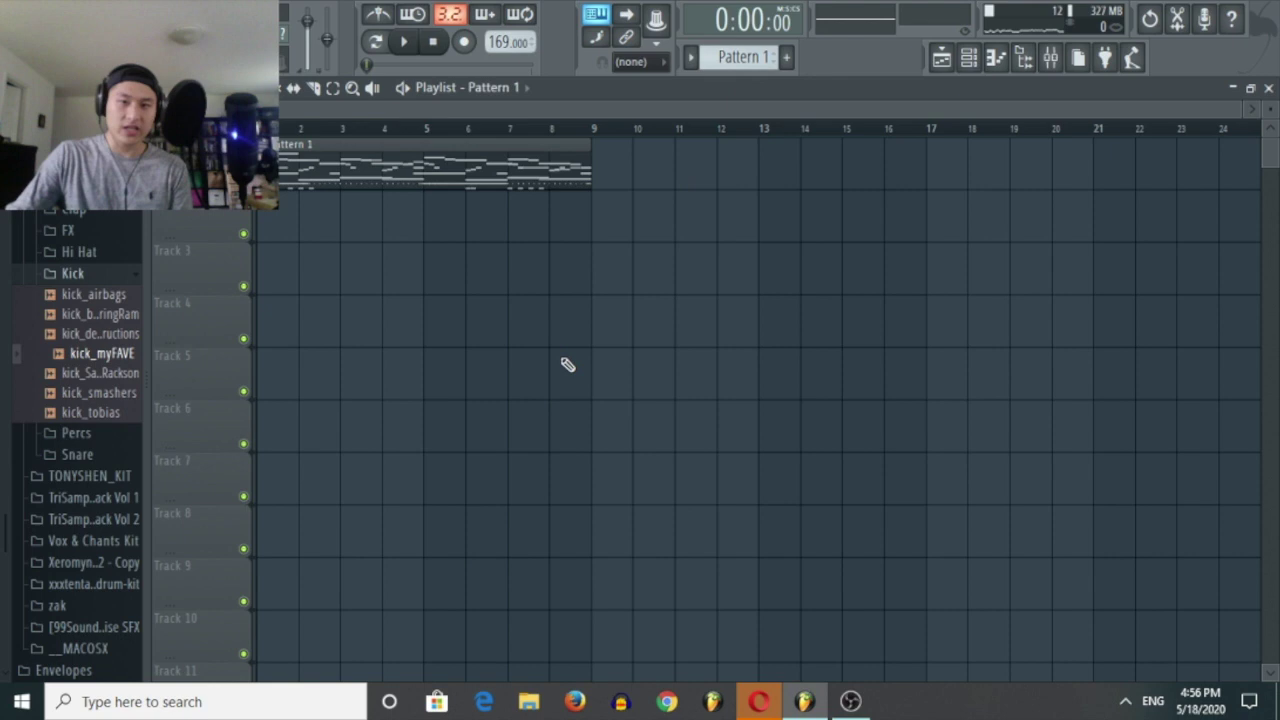
pyautogui.click(723, 60)
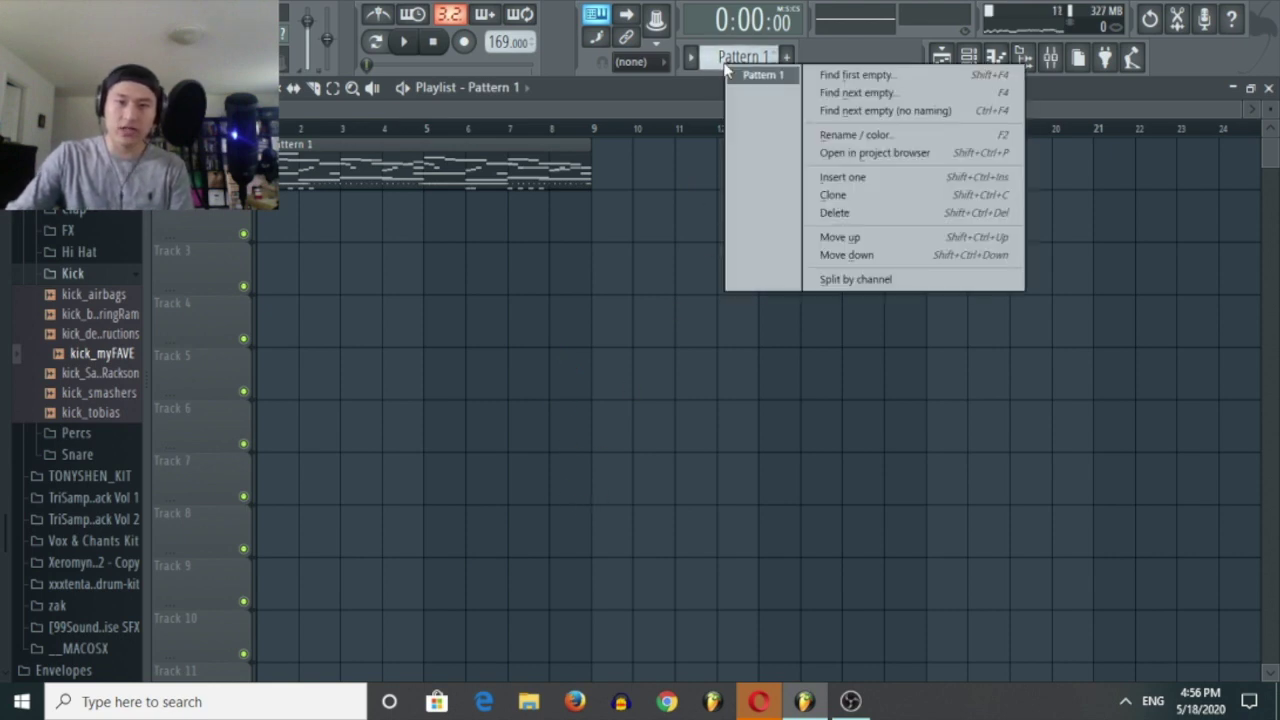
pyautogui.click(857, 277)
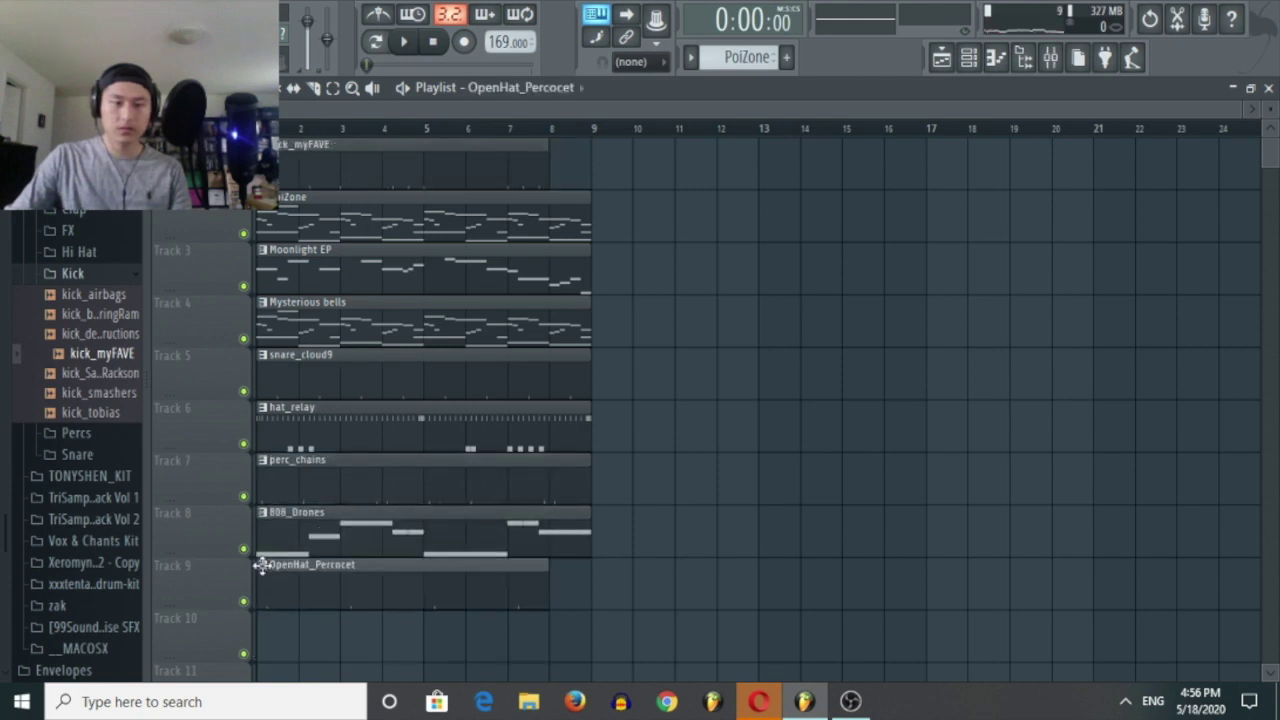
# Rearrange the split clips with PoiZone on track 1 and kick_myFAVE on track 9, extending the short clips to bar 9.
pyautogui.moveTo(282, 588); pyautogui.dragTo(280, 557)
pyautogui.moveTo(586, 634); pyautogui.dragTo(579, 540)
pyautogui.moveTo(630, 605); pyautogui.dragTo(270, 140)
pyautogui.moveTo(345, 204); pyautogui.dragTo(334, 157)
pyautogui.keyDown('ctrl'); pyautogui.click(713, 597); pyautogui.keyUp('ctrl')
# Move all clips except PoiZone to bar 9 and copy the PoiZone clip to bar 9 as well.
pyautogui.moveTo(694, 662); pyautogui.dragTo(258, 190)
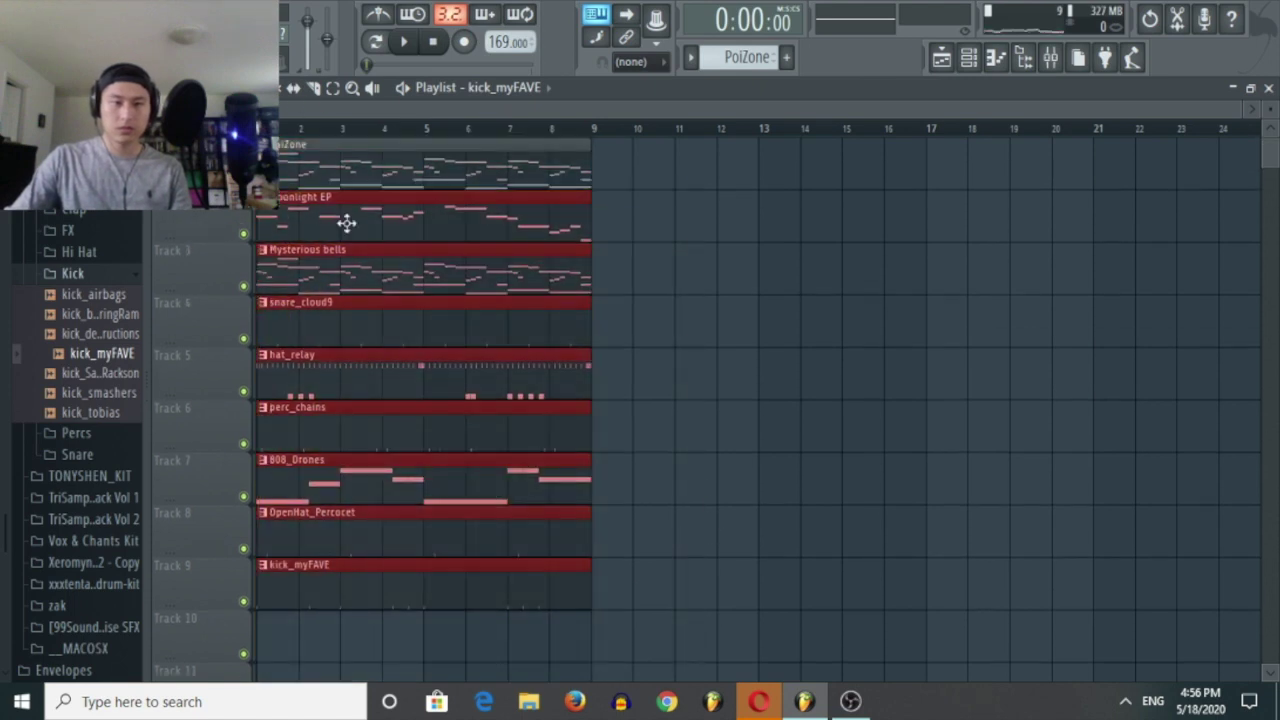
pyautogui.moveTo(345, 222); pyautogui.dragTo(679, 222)
pyautogui.press('space')
pyautogui.moveTo(474, 166); pyautogui.dragTo(766, 171)
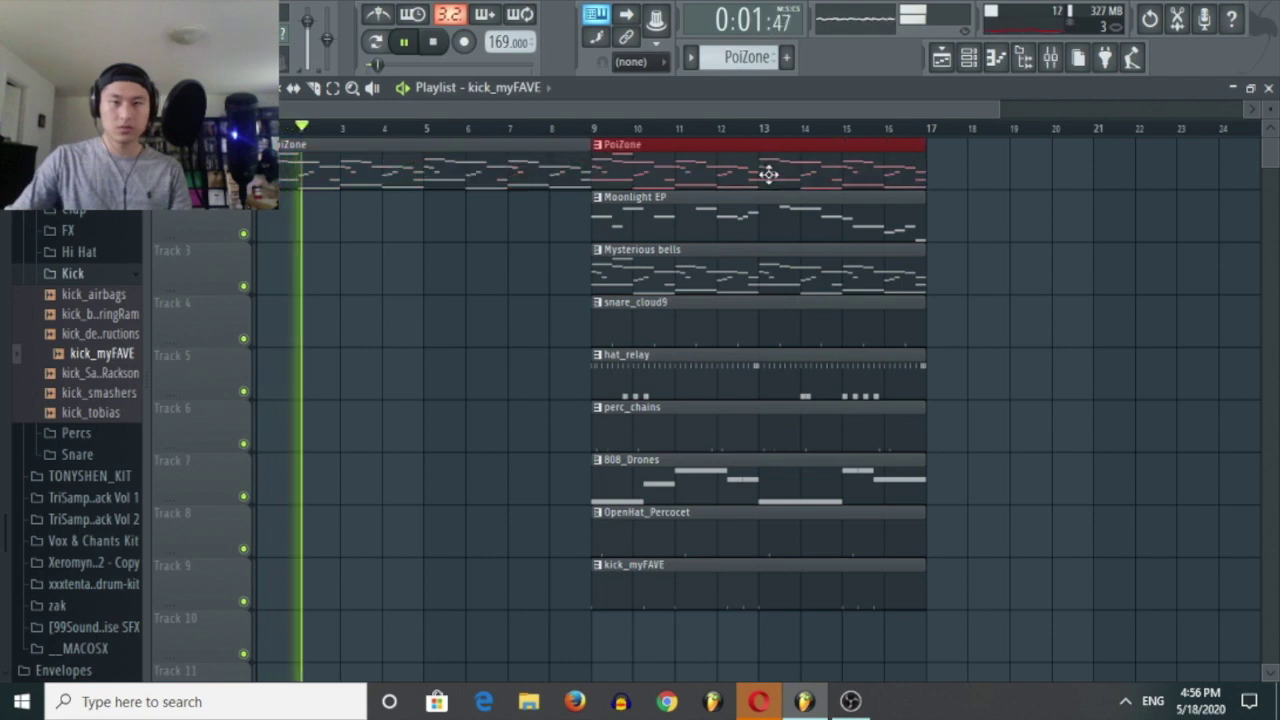
# Move the Moonlight EP through kick_myFAVE clips to bar 17, extend PoiZone through bar 32 and copy hat_relay to bar 9.
pyautogui.scroll(-2, 556, 320)
pyautogui.moveTo(788, 612); pyautogui.dragTo(546, 236)
pyautogui.moveTo(831, 162); pyautogui.dragTo(305, 190)
pyautogui.moveTo(788, 165); pyautogui.dragTo(358, 173)
pyautogui.moveTo(358, 173); pyautogui.dragTo(850, 202)
pyautogui.keyDown('ctrl'); pyautogui.click(643, 311); pyautogui.keyUp('ctrl')
pyautogui.moveTo(888, 366); pyautogui.dragTo(631, 371)
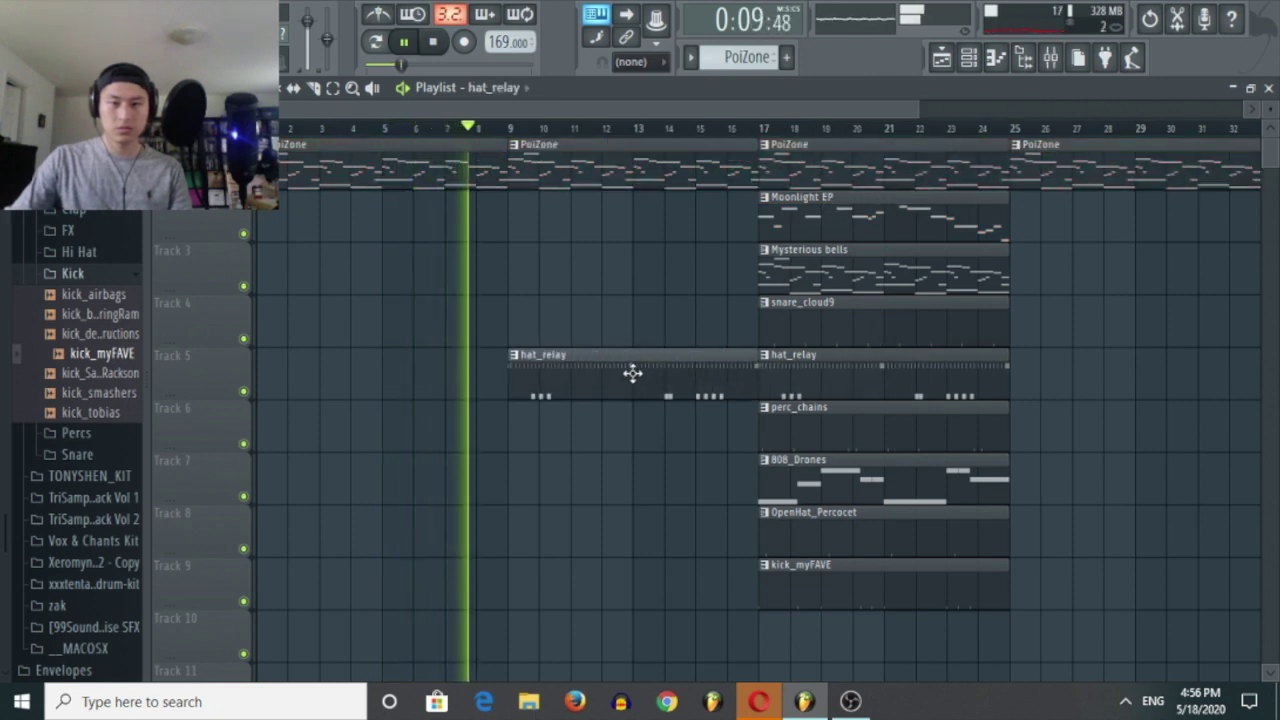
pyautogui.press('space')
pyautogui.scroll(-1, 627, 320)
pyautogui.scroll(-2, 627, 320)
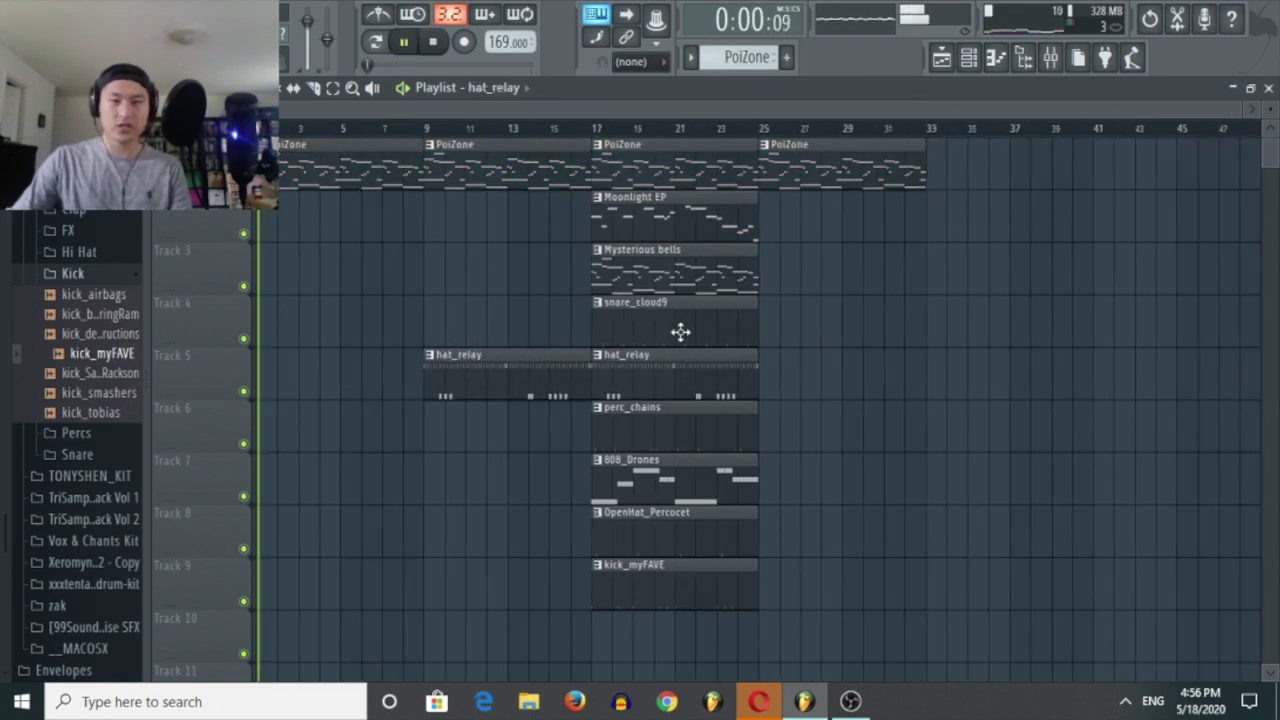
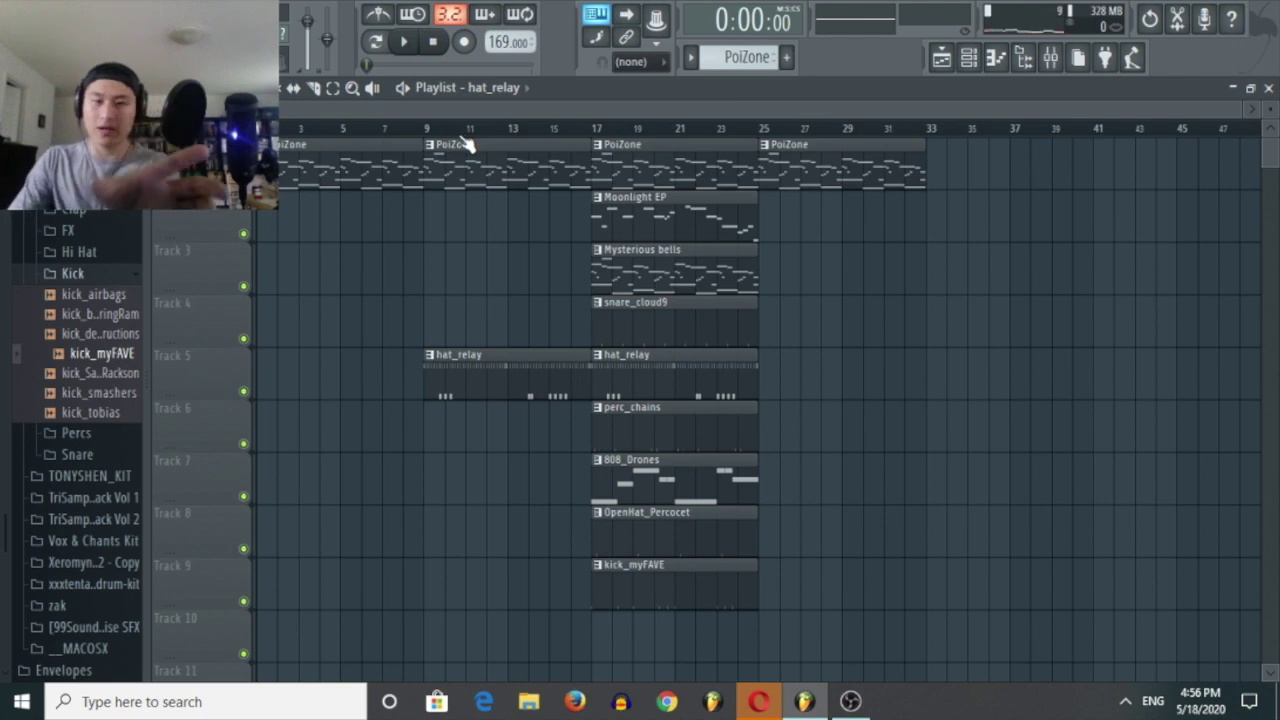
# Set the playback position to bar 9 and copy the snare_cloud9 and 808_Drones clips to bar 9.
pyautogui.moveTo(425, 128); pyautogui.dragTo(592, 152)
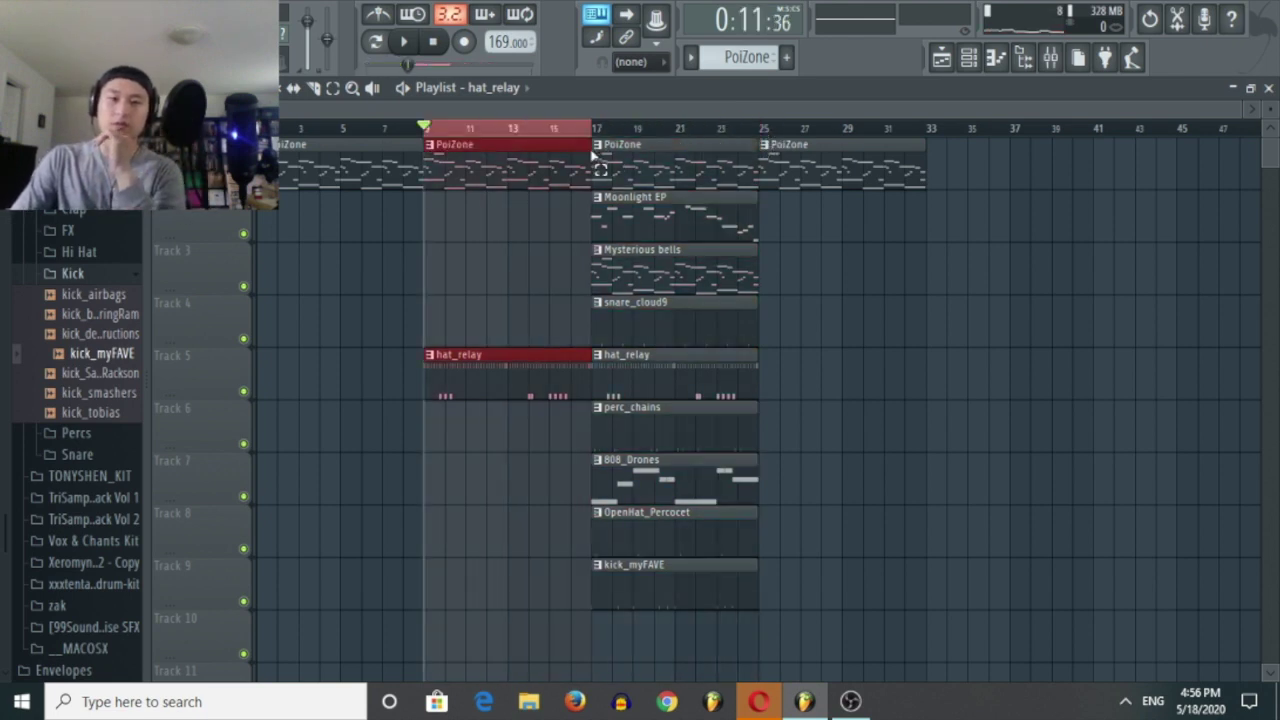
pyautogui.click(439, 132)
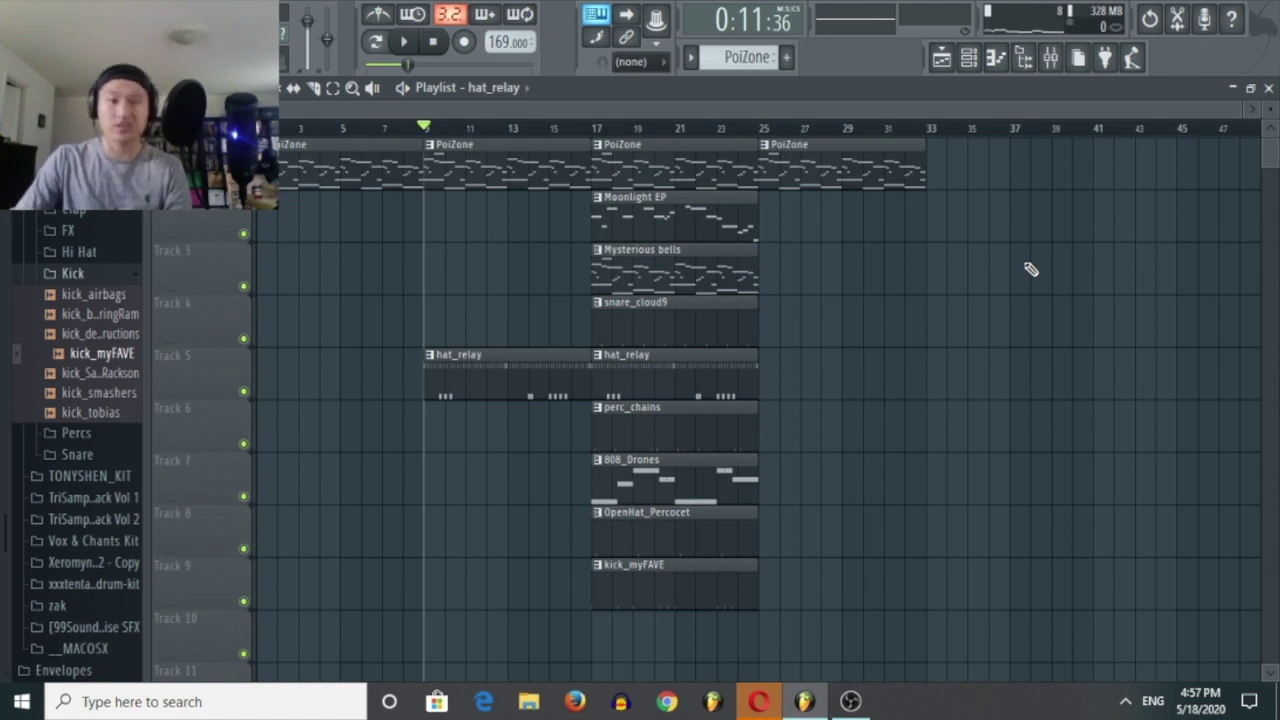
pyautogui.press('space')
pyautogui.moveTo(697, 323); pyautogui.dragTo(520, 316)
pyautogui.moveTo(663, 478); pyautogui.dragTo(517, 474)
pyautogui.press('space')
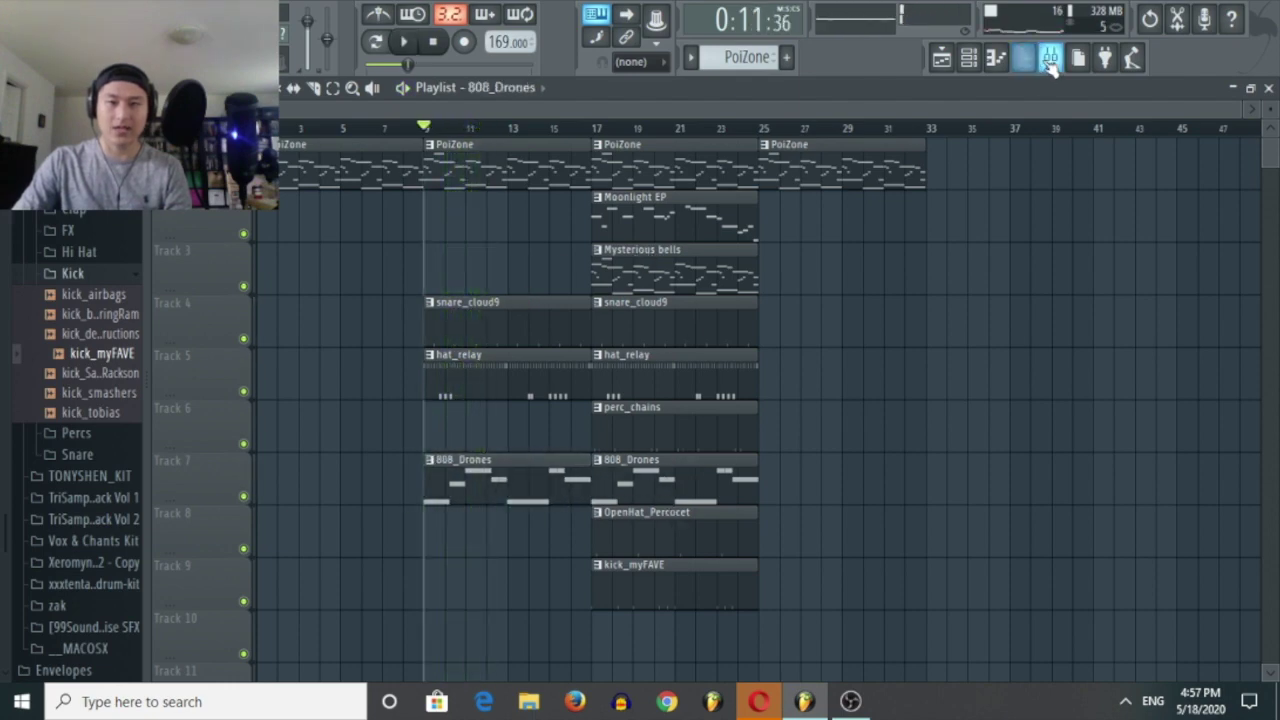
# Lower the snare_cloud9 and hat_relay faders slightly in the mixer while the song plays from bar 9.
pyautogui.click(1050, 60)
pyautogui.press('space')
pyautogui.click(381, 256)
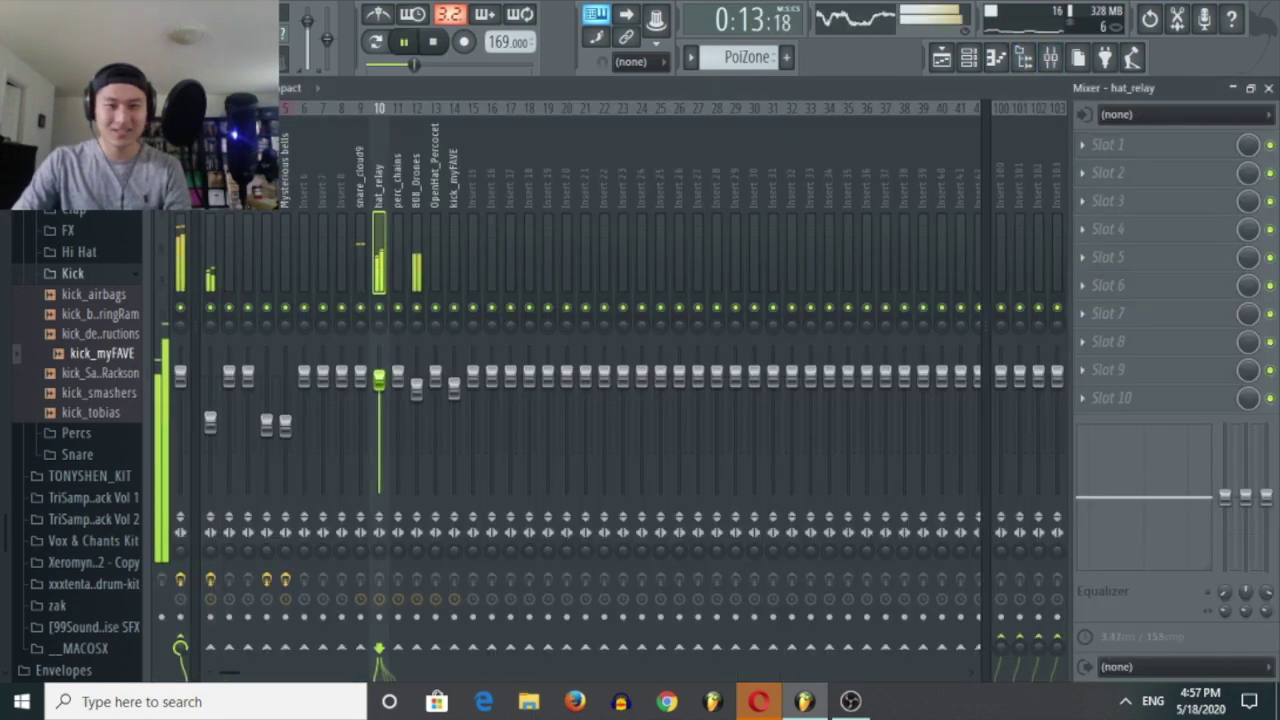
pyautogui.click(358, 264)
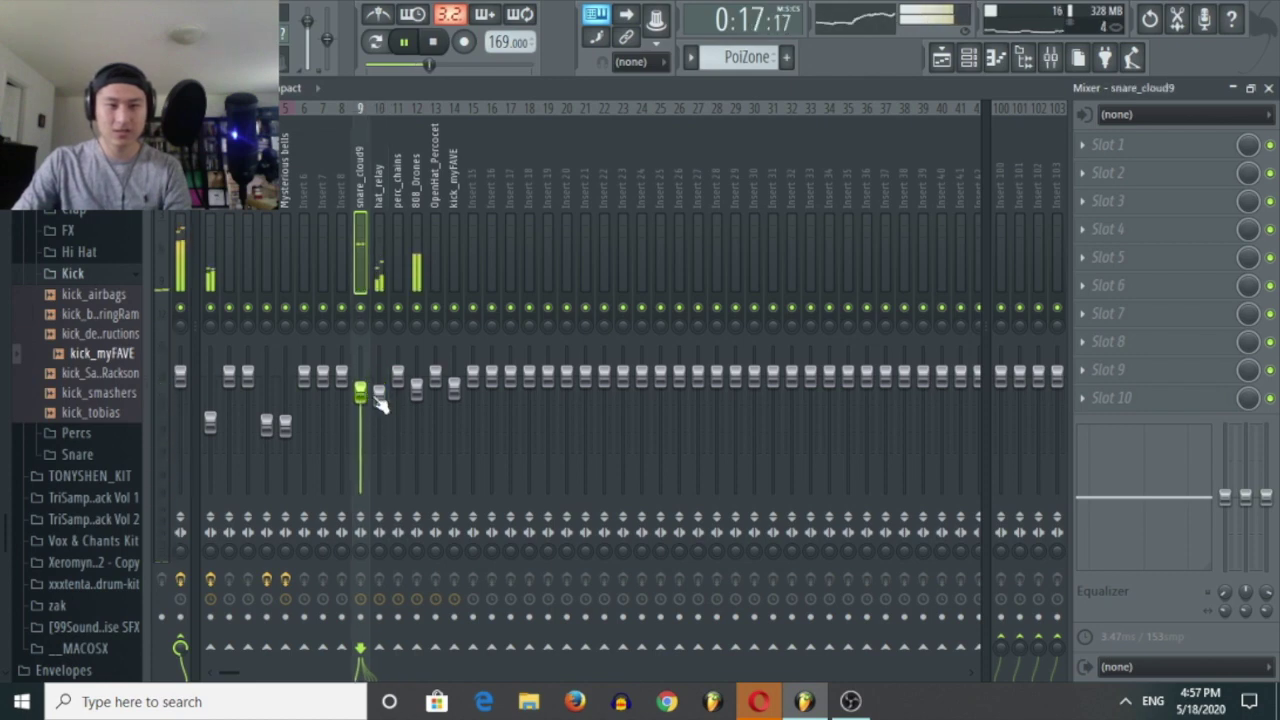
pyautogui.click(380, 396)
# Move the Mysterious bells clip to bar 25 in the Playlist and set the playback position to bar 17.
pyautogui.click(941, 60)
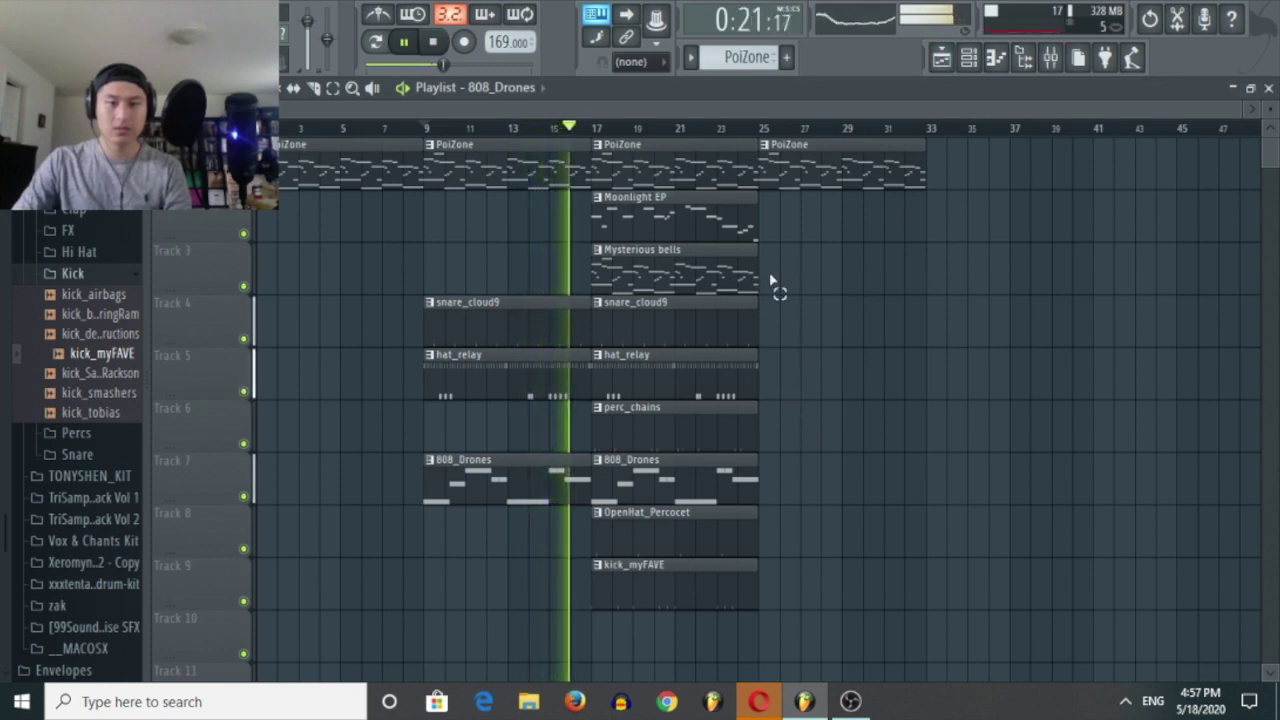
pyautogui.moveTo(772, 284); pyautogui.dragTo(683, 227)
pyautogui.moveTo(677, 230); pyautogui.dragTo(850, 272)
pyautogui.press('space')
pyautogui.keyDown('ctrl'); pyautogui.click(891, 266); pyautogui.keyUp('ctrl')
pyautogui.press('space')
pyautogui.click(598, 127)
# Copy snare_cloud9 and hat_relay to bar 25, and add PoiZone, Moonlight EP, Mysterious bells, snare and hat copies through bar 48.
pyautogui.moveTo(757, 380); pyautogui.dragTo(445, 315)
pyautogui.moveTo(450, 320); pyautogui.dragTo(780, 324)
pyautogui.moveTo(970, 272); pyautogui.dragTo(838, 165)
pyautogui.moveTo(822, 168); pyautogui.dragTo(988, 174)
pyautogui.moveTo(1111, 430); pyautogui.dragTo(968, 165)
pyautogui.moveTo(972, 164); pyautogui.dragTo(1134, 176)
pyautogui.keyDown('ctrl'); pyautogui.moveTo(1068, 224); pyautogui.dragTo(1163, 222); pyautogui.keyUp('ctrl')
# Copy the perc_chains, 808_Drones, OpenHat_Percocet and kick_myFAVE clips from bars 9–24 to bars 33–48.
pyautogui.keyDown('ctrl'); pyautogui.moveTo(798, 660); pyautogui.dragTo(466, 400); pyautogui.keyUp('ctrl')
pyautogui.keyDown('shift'); pyautogui.moveTo(446, 500); pyautogui.dragTo(951, 500); pyautogui.keyUp('shift')
pyautogui.keyDown('ctrl'); pyautogui.click(897, 474); pyautogui.keyUp('ctrl')
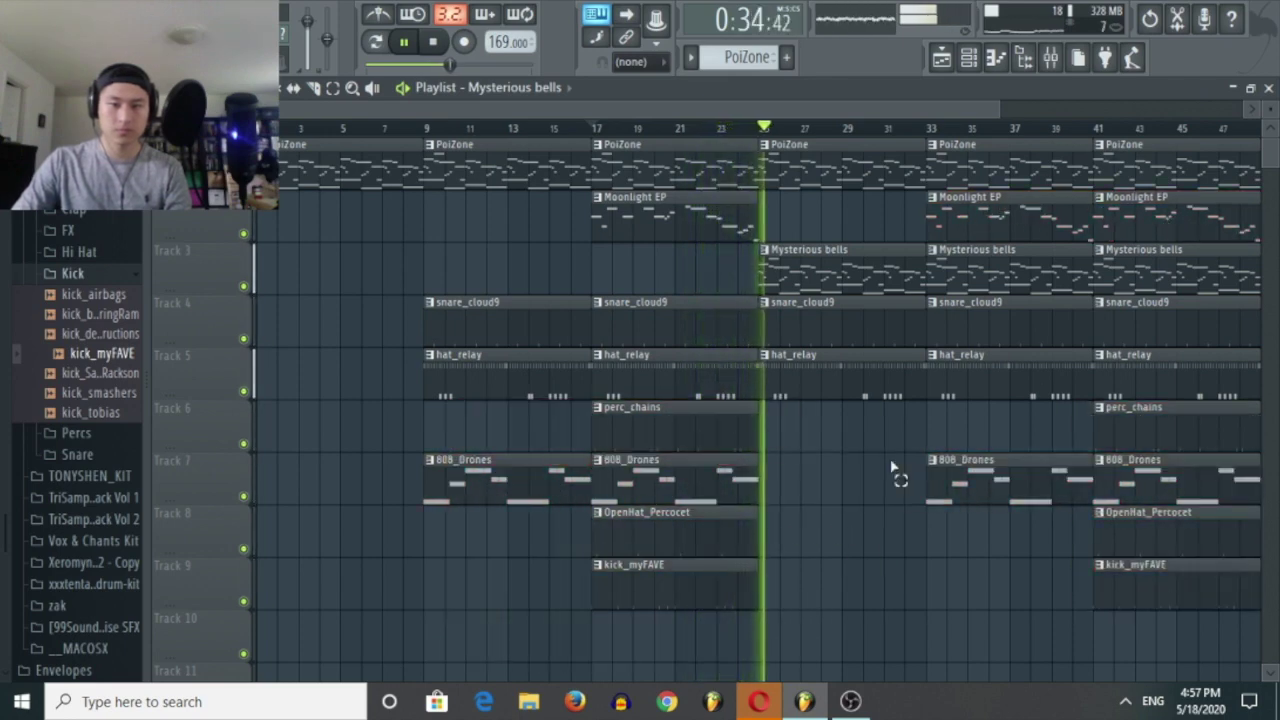
pyautogui.scroll(-2, 840, 440)
pyautogui.scroll(3, 765, 416)
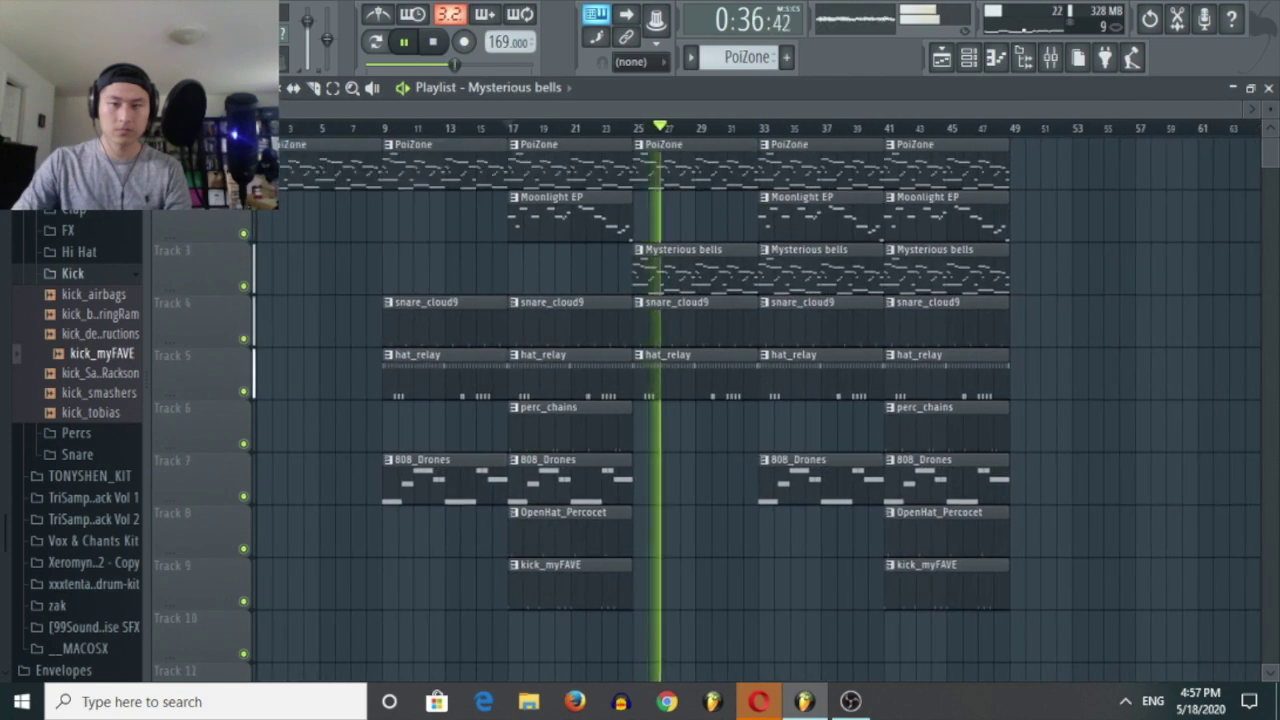
# Check the Mysterious bells track's level in the mixer during playback and return to the Playlist.
pyautogui.click(1052, 60)
pyautogui.click(286, 250)
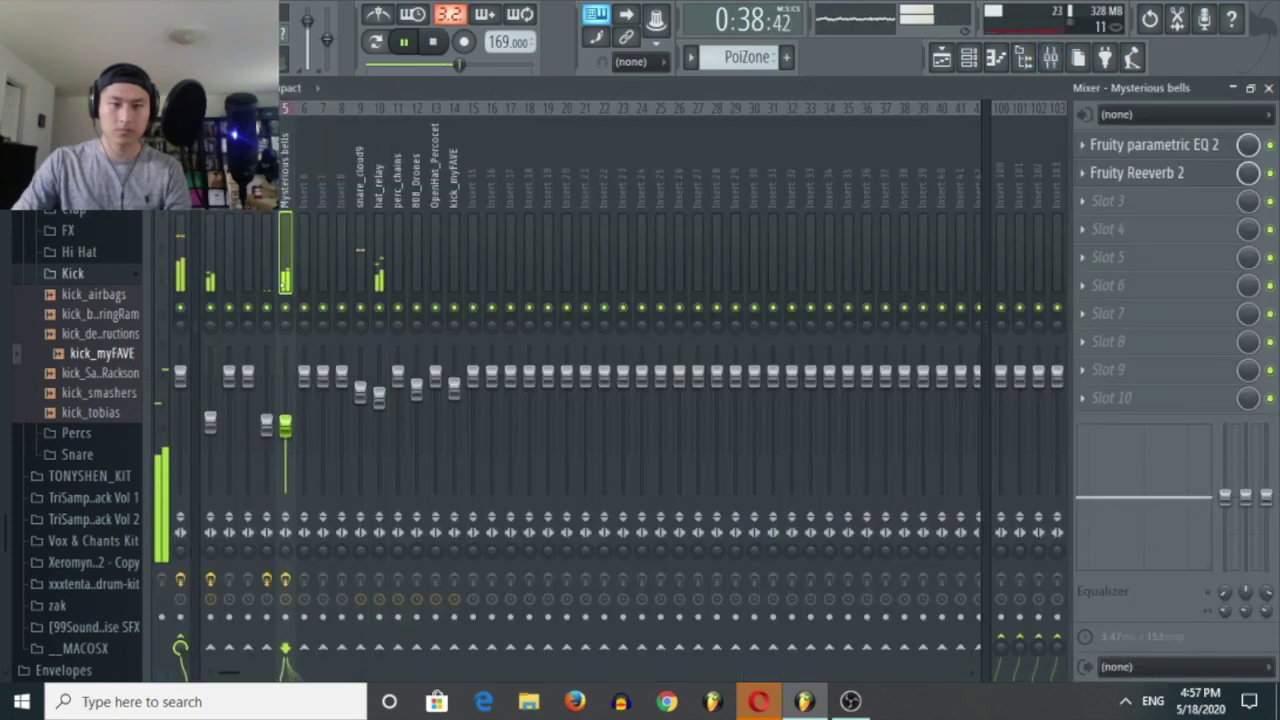
pyautogui.click(941, 57)
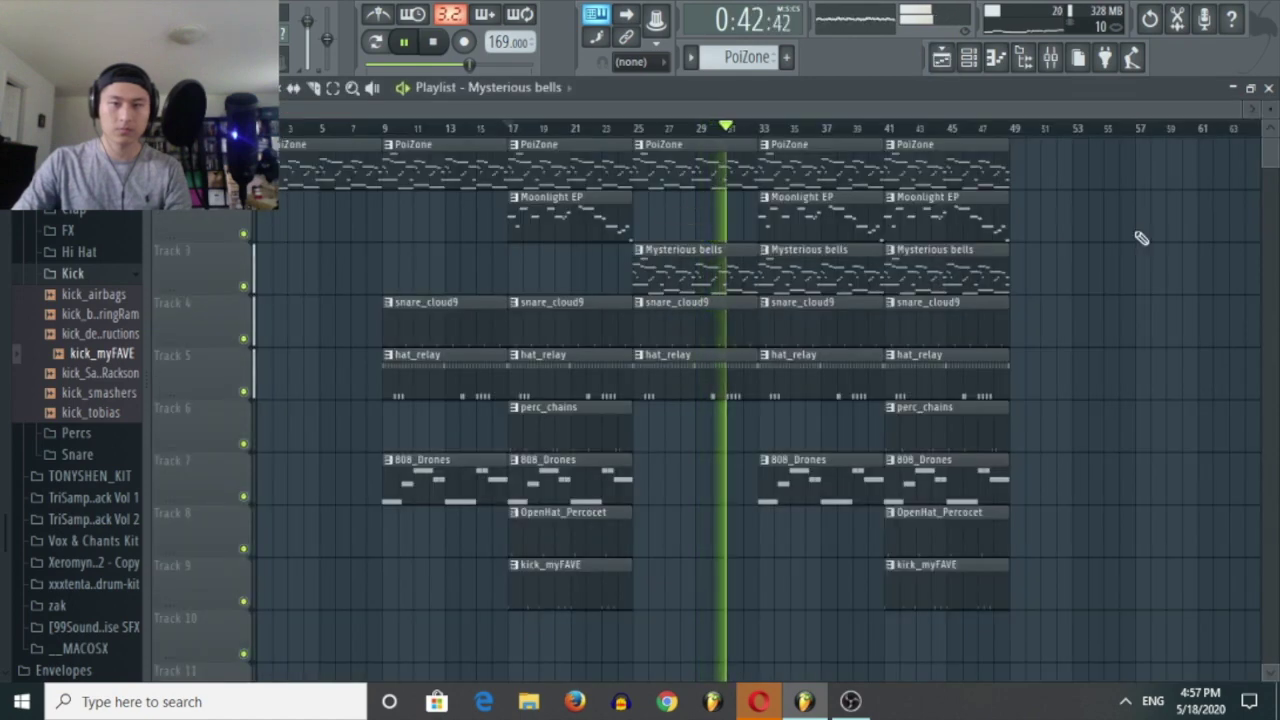
# Copy the clips of bars 9–24 to bars 49–64 and add a kick_myFAVE clip copy at bar 33.
pyautogui.moveTo(606, 600); pyautogui.dragTo(1049, 162)
pyautogui.keyDown('ctrl'); pyautogui.click(1063, 220); pyautogui.keyUp('ctrl')
pyautogui.scroll(-1, 1050, 228)
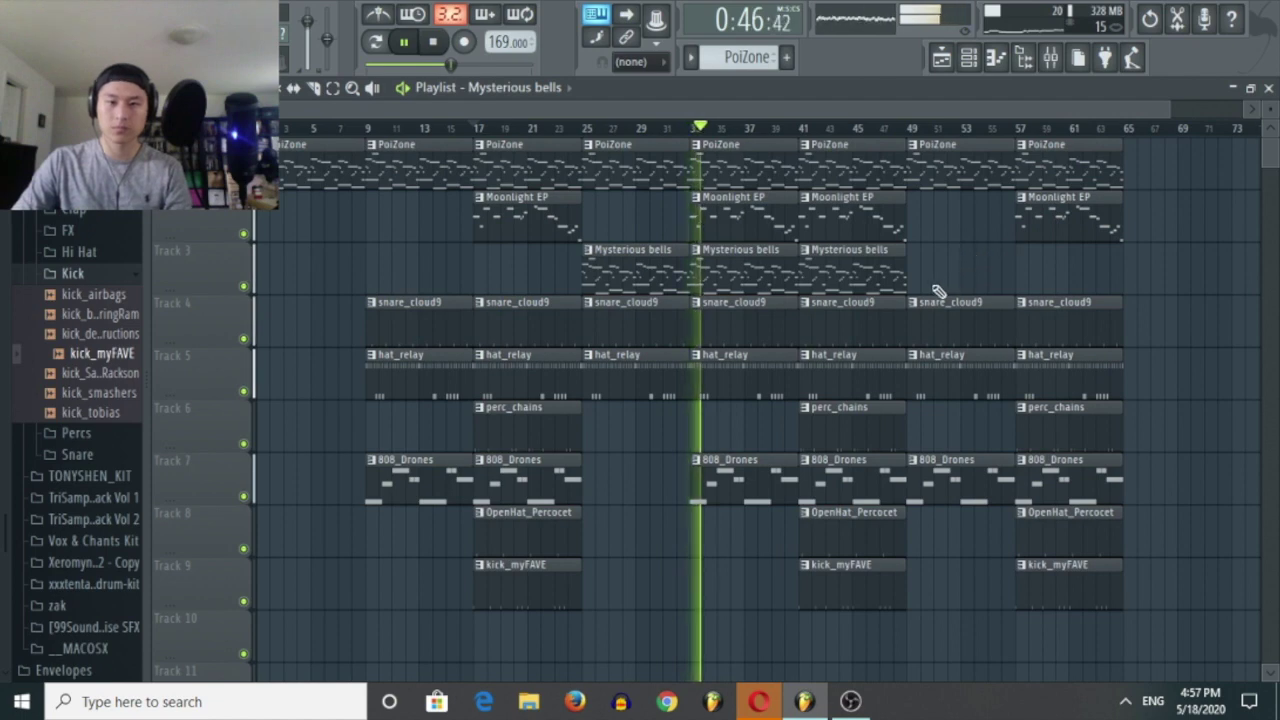
pyautogui.moveTo(846, 597); pyautogui.dragTo(737, 586)
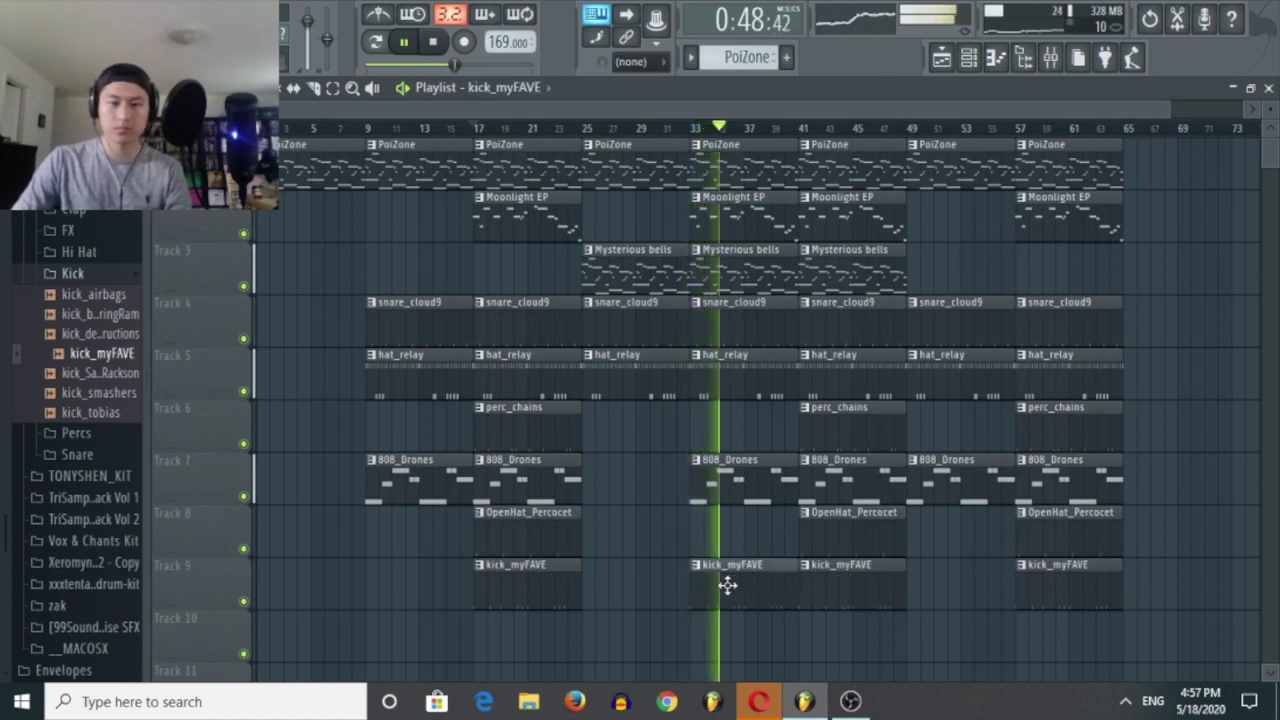
# Set the playback position to bar 25 and review the overall Playlist arrangement.
pyautogui.click(585, 128)
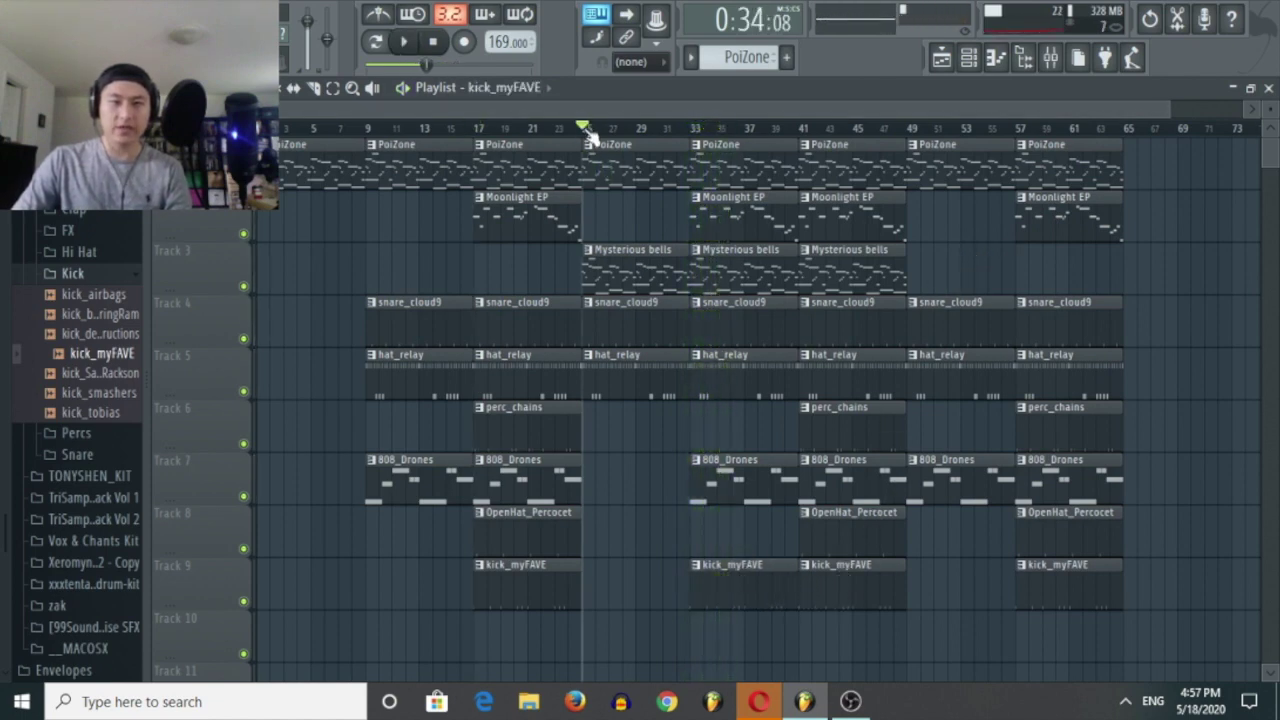
pyautogui.scroll(-2, 651, 514)
pyautogui.press('space')
pyautogui.scroll(3, 1154, 435)
pyautogui.scroll(-3, 1146, 429)
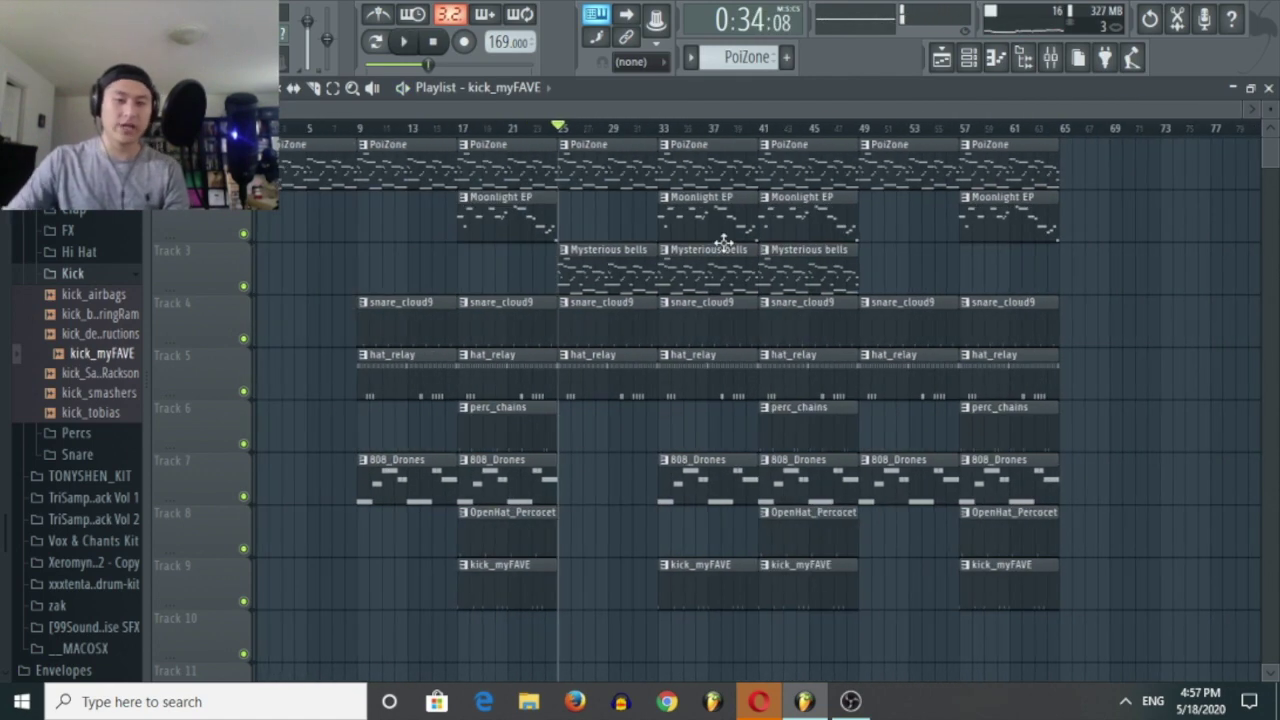
# Remove the hat_relay and snare_cloud9 clips from bars 49–56 and play the arrangement from bar 49.
pyautogui.press('space')
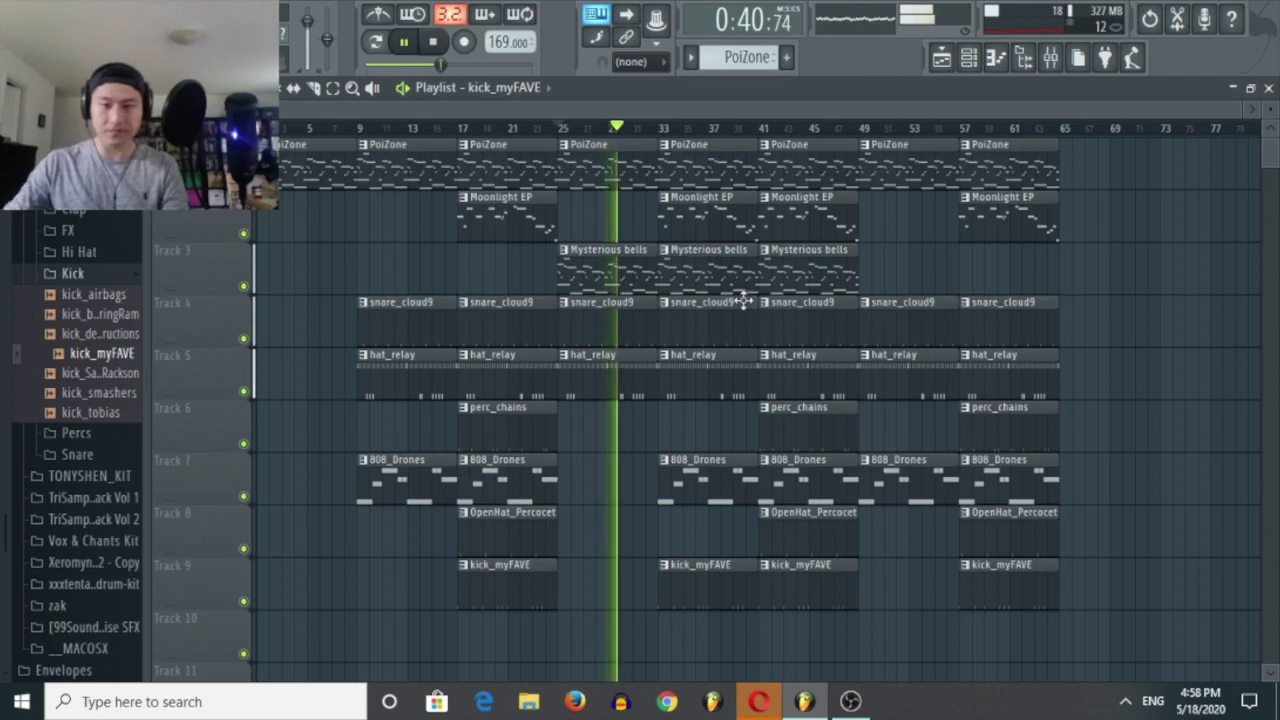
pyautogui.rightClick(913, 375)
pyautogui.rightClick(913, 320)
pyautogui.click(862, 130)
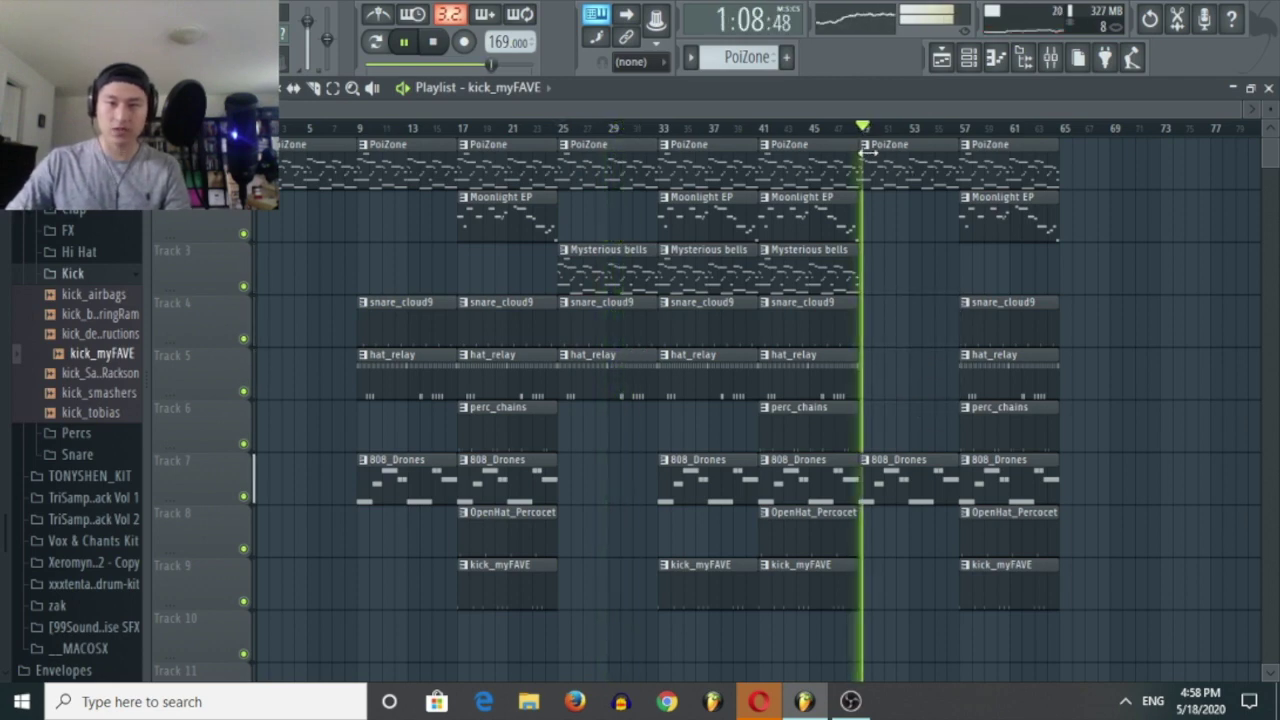
pyautogui.keyDown('ctrl'); pyautogui.scroll(2, 975, 352); pyautogui.keyUp('ctrl')
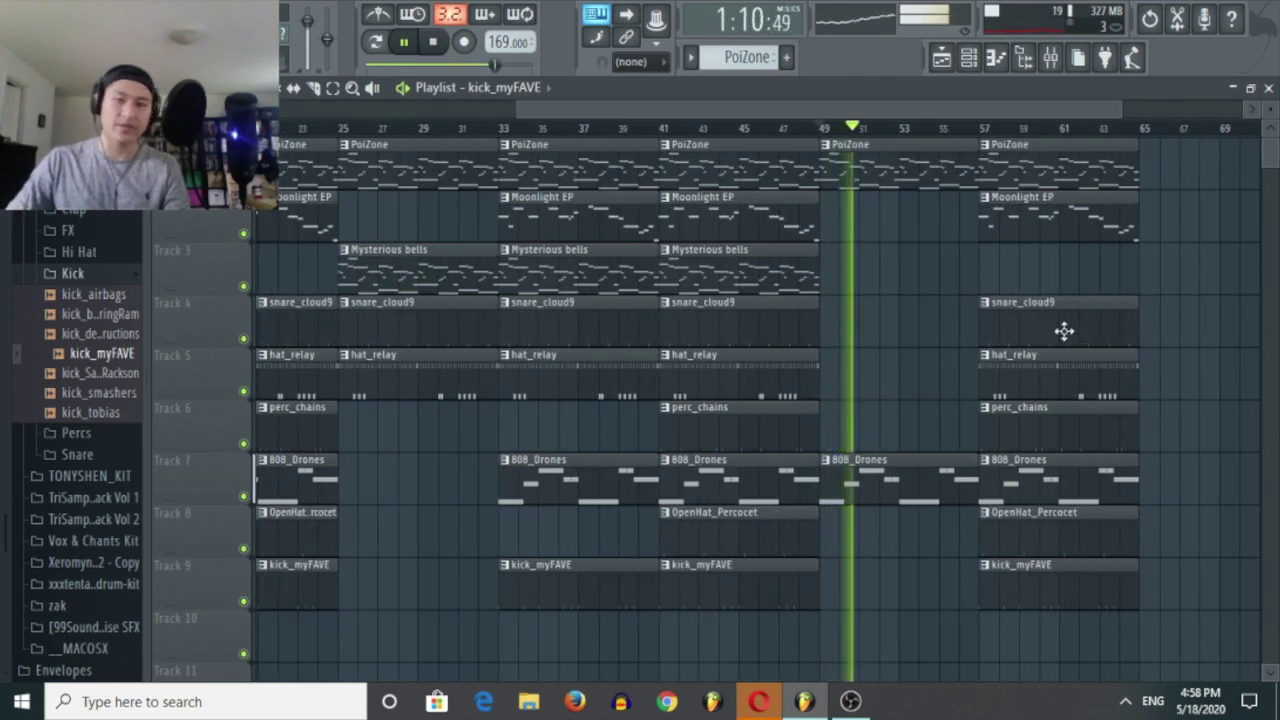
pyautogui.keyDown('ctrl'); pyautogui.scroll(-2, 1006, 286); pyautogui.keyUp('ctrl')
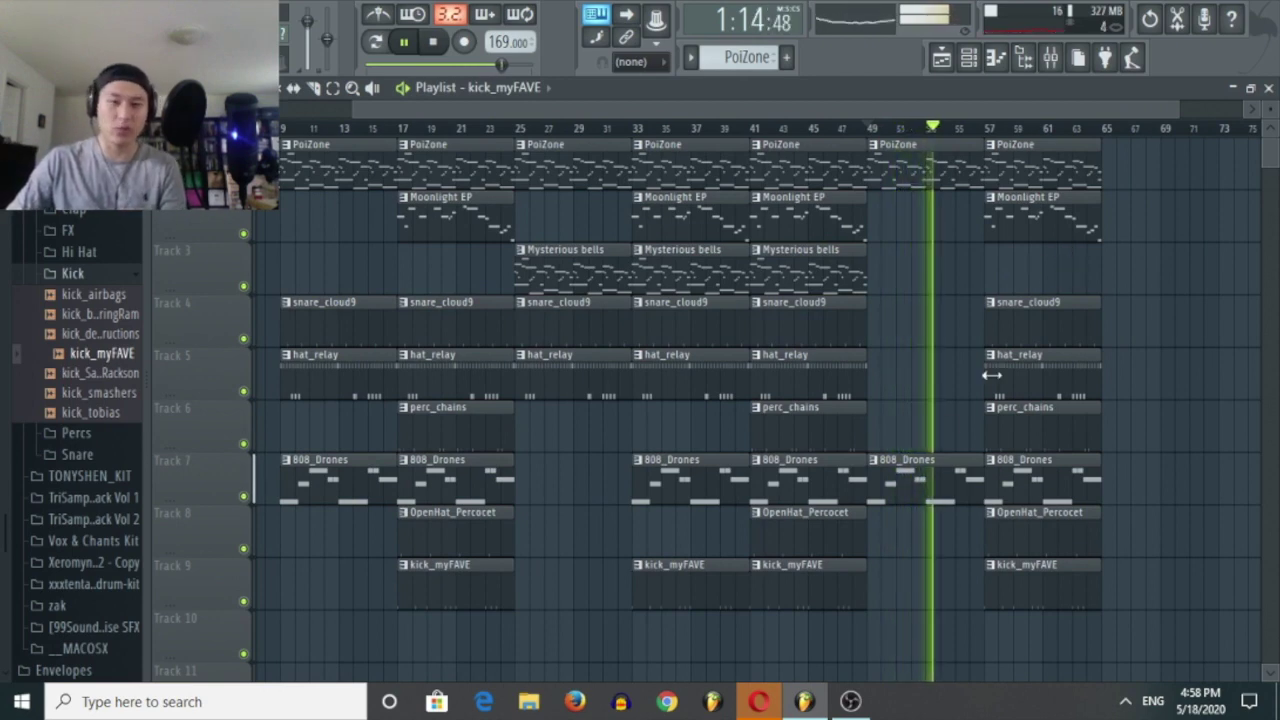
# Copy all clips of bars 25–48 to bars 65–88.
pyautogui.moveTo(846, 607)
pyautogui.keyDown('ctrl'); pyautogui.mouseDown()
pyautogui.moveTo(686, 303)
pyautogui.moveTo(546, 174)
pyautogui.mouseUp(); pyautogui.keyUp('ctrl')
pyautogui.moveTo(548, 176)
pyautogui.keyDown('shift'); pyautogui.mouseDown()
pyautogui.moveTo(1134, 188)
pyautogui.moveTo(1135, 210)
pyautogui.mouseUp(); pyautogui.keyUp('shift')
pyautogui.scroll(-2, 1134, 214)
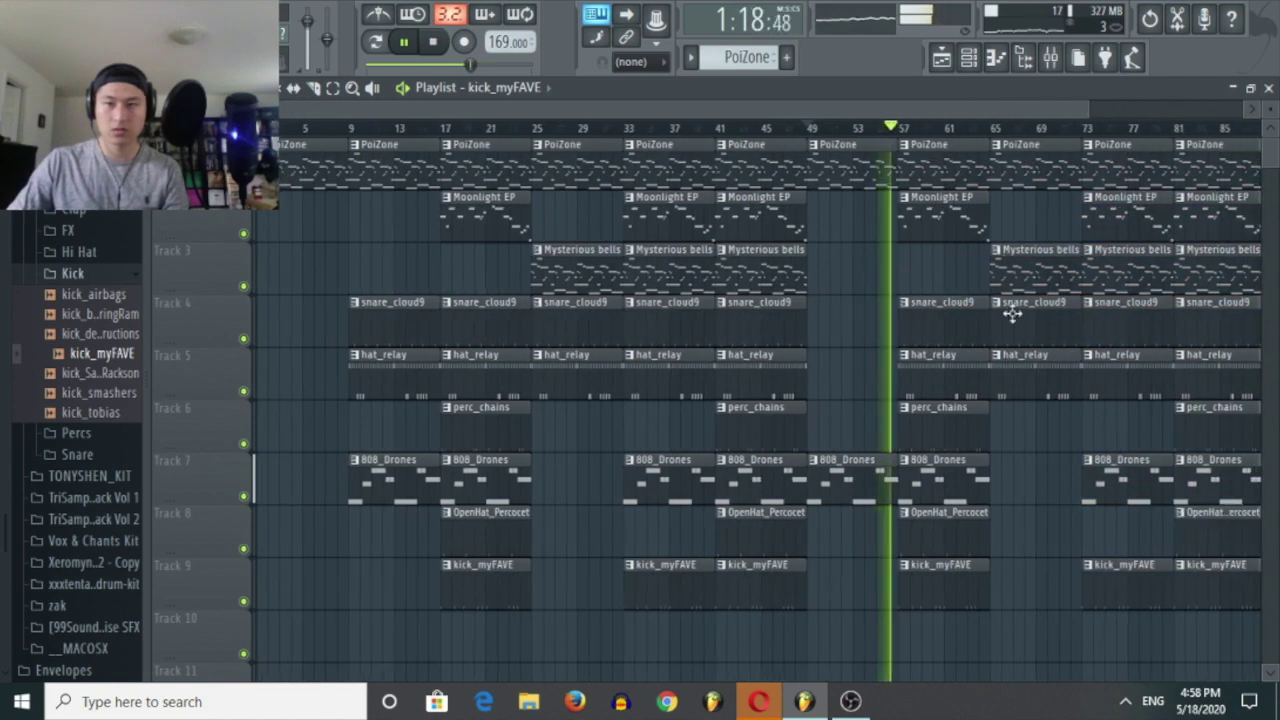
# Copy the clips of bars 49–64 to bars 89–104 and add PoiZone, snare_cloud9 and hat_relay copies at bars 105–112.
pyautogui.scroll(-2, 1029, 543)
pyautogui.moveTo(891, 580)
pyautogui.keyDown('ctrl'); pyautogui.mouseDown()
pyautogui.moveTo(808, 194)
pyautogui.moveTo(1208, 180)
pyautogui.moveTo(1201, 216)
pyautogui.moveTo(1203, 171)
pyautogui.moveTo(1157, 165)
pyautogui.moveTo(1221, 171)
pyautogui.mouseUp(); pyautogui.keyUp('ctrl')
pyautogui.keyDown('ctrl'); pyautogui.click(1201, 217); pyautogui.keyUp('ctrl')
pyautogui.scroll(-1, 1190, 256)
pyautogui.scroll(4, 1204, 251)
pyautogui.keyDown('ctrl'); pyautogui.click(1198, 290); pyautogui.keyUp('ctrl')
pyautogui.scroll(-2, 1204, 280)
pyautogui.scroll(2, 1204, 274)
pyautogui.moveTo(1177, 400)
pyautogui.keyDown('ctrl'); pyautogui.mouseDown()
pyautogui.moveTo(1065, 298)
pyautogui.moveTo(1190, 297)
pyautogui.mouseUp(); pyautogui.keyUp('ctrl')
pyautogui.keyDown('ctrl'); pyautogui.click(1195, 258); pyautogui.keyUp('ctrl')
pyautogui.scroll(-2, 1190, 262)
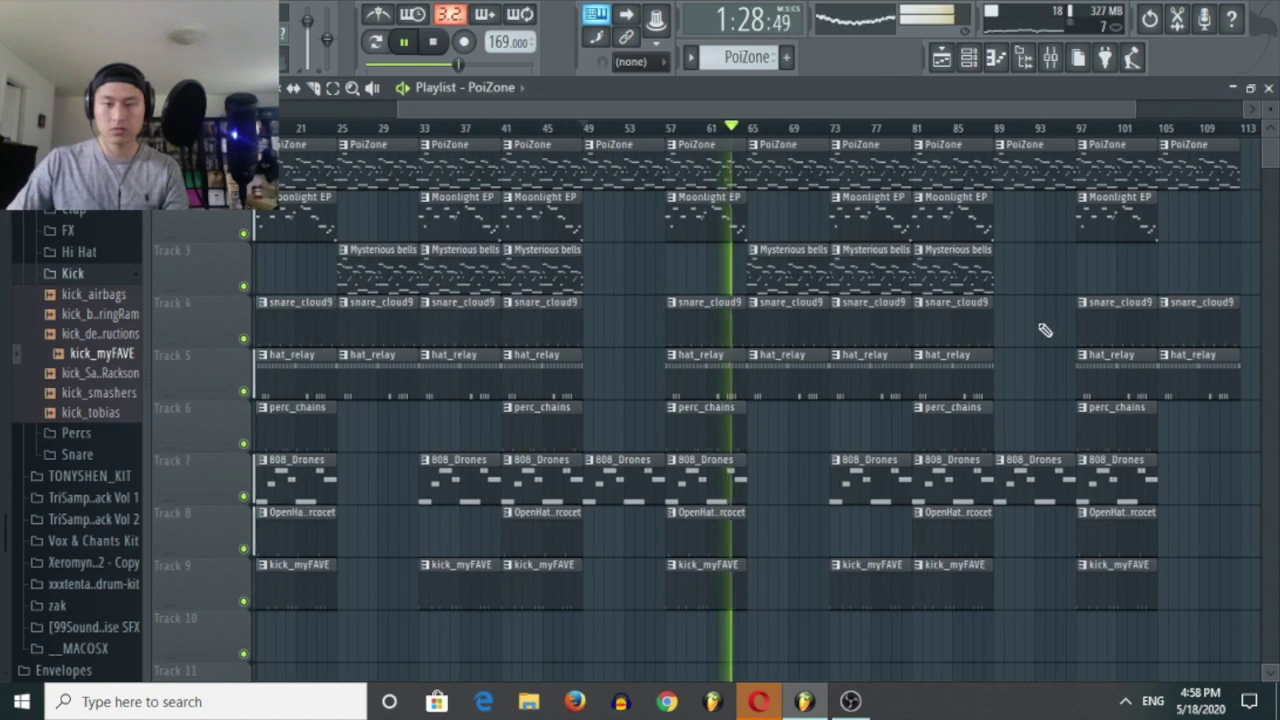
# Add an 808_Drones clip at bars 65–72 and play the arrangement from bar 49.
pyautogui.scroll(2, 1010, 350)
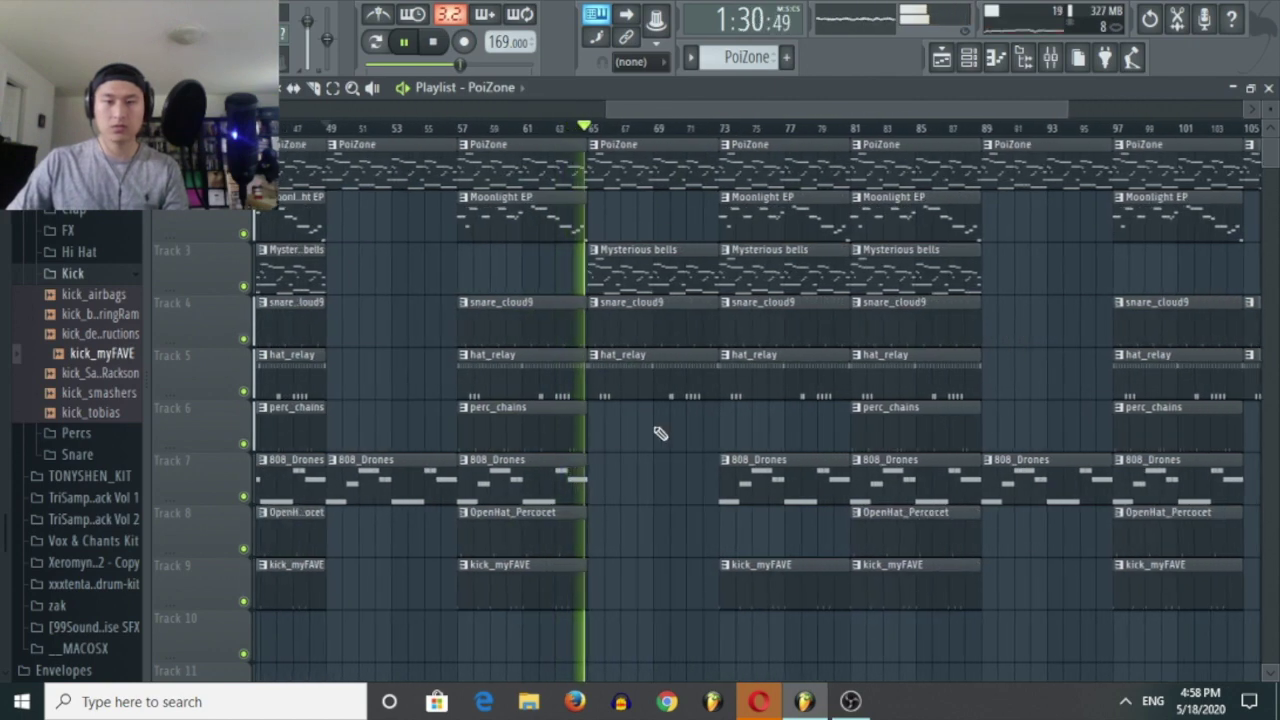
pyautogui.press('space')
pyautogui.scroll(-2, 760, 430)
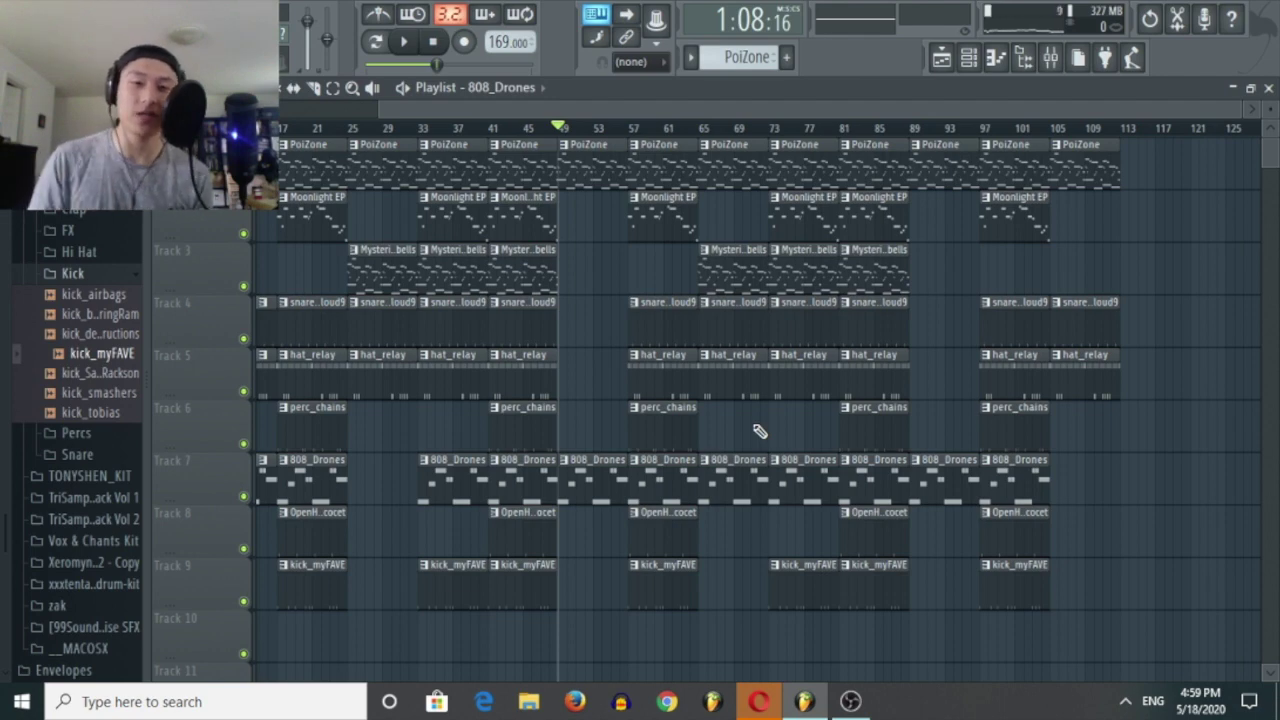
pyautogui.press('space')
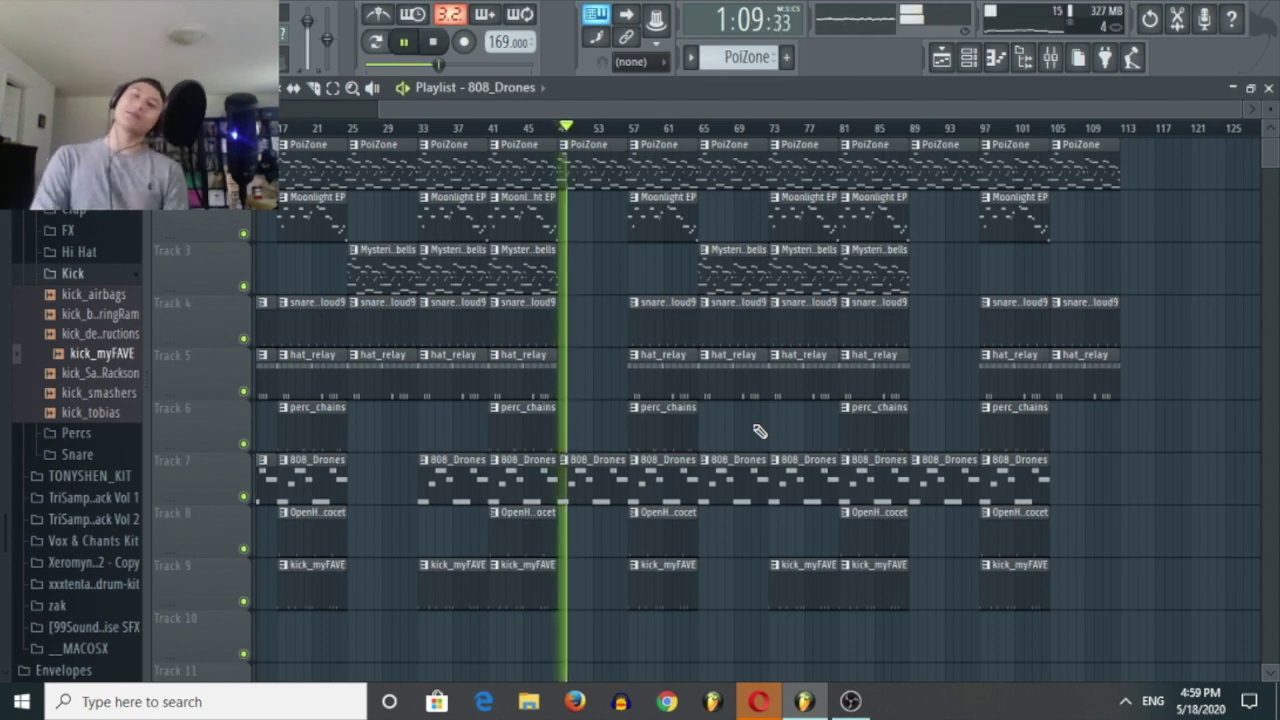